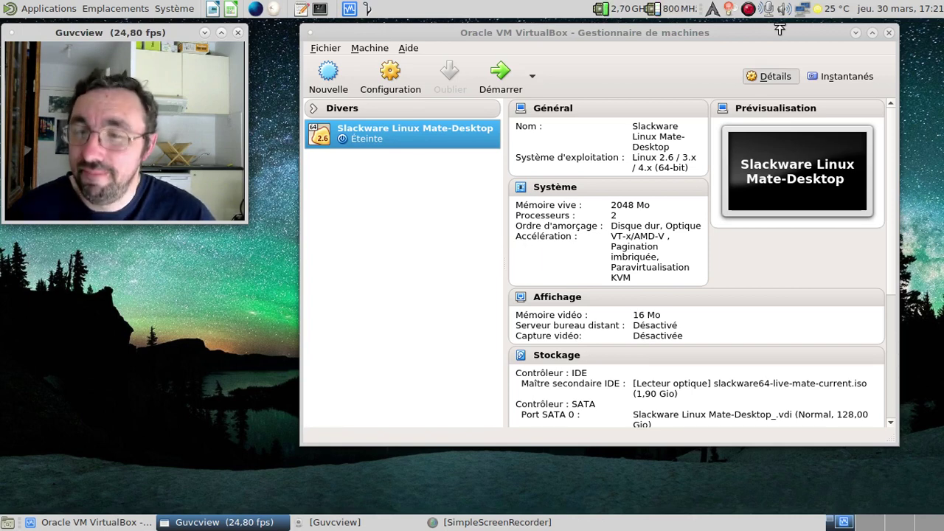
# Start the Slackware Linux Mate-Desktop virtual machine, boot it from the CD-ROM, and move its window clear of the webcam view
pyautogui.click(506, 78)
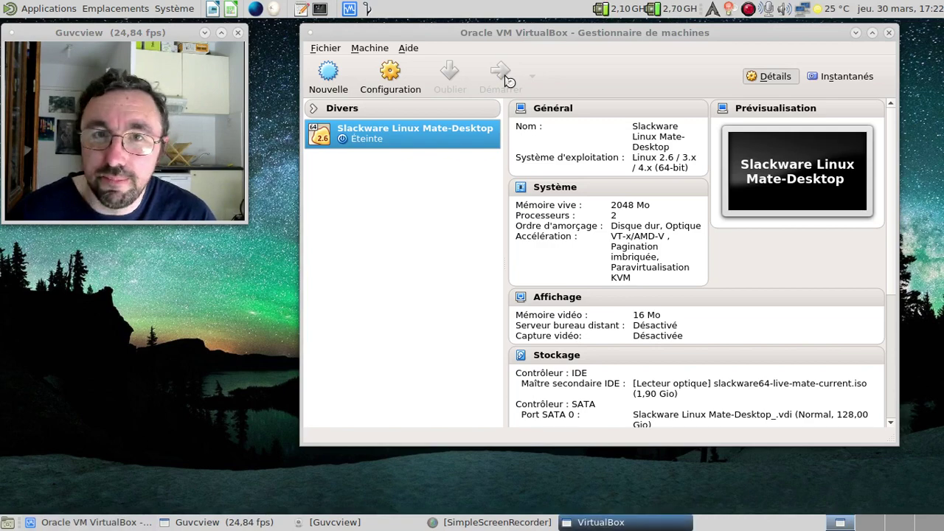
pyautogui.press('F12')
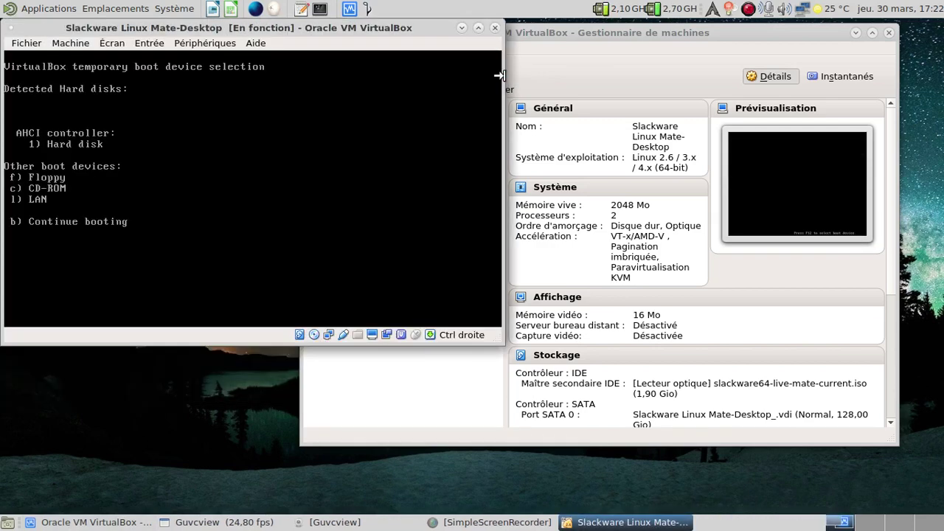
pyautogui.press('c')
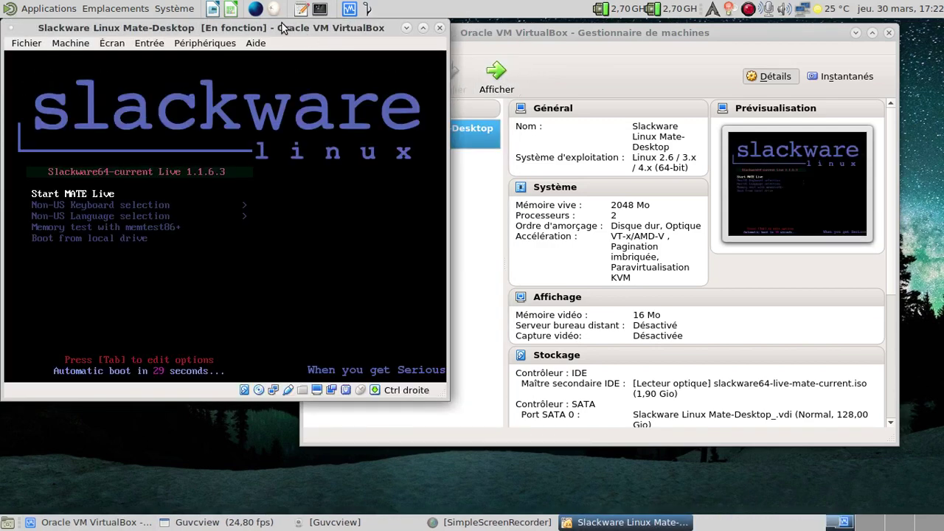
pyautogui.moveTo(280, 28); pyautogui.dragTo(520, 32)
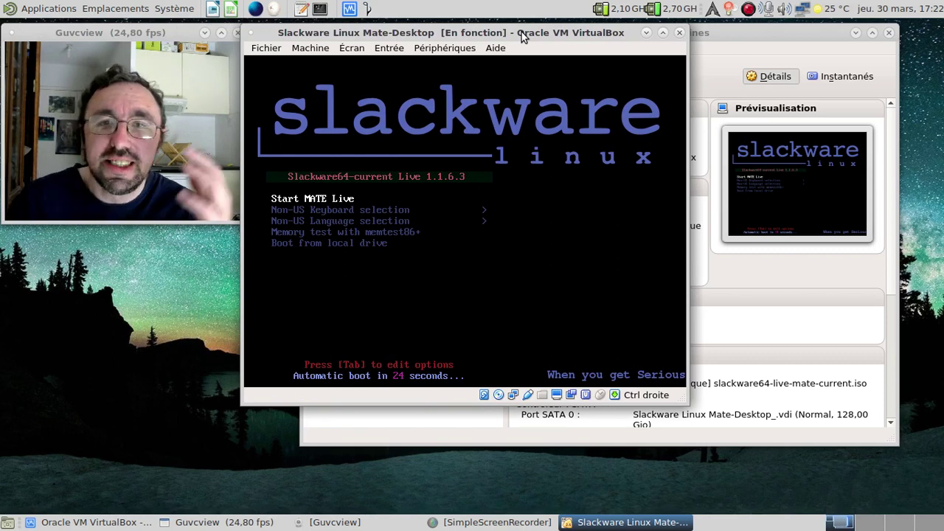
# Choose francais as the non-US keyboard layout for the live system
pyautogui.press('Down')
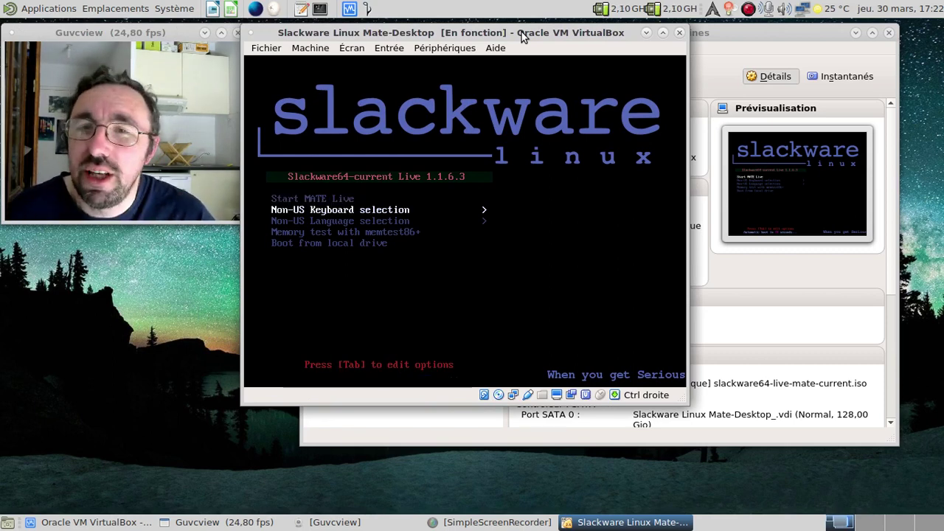
pyautogui.press('Return')
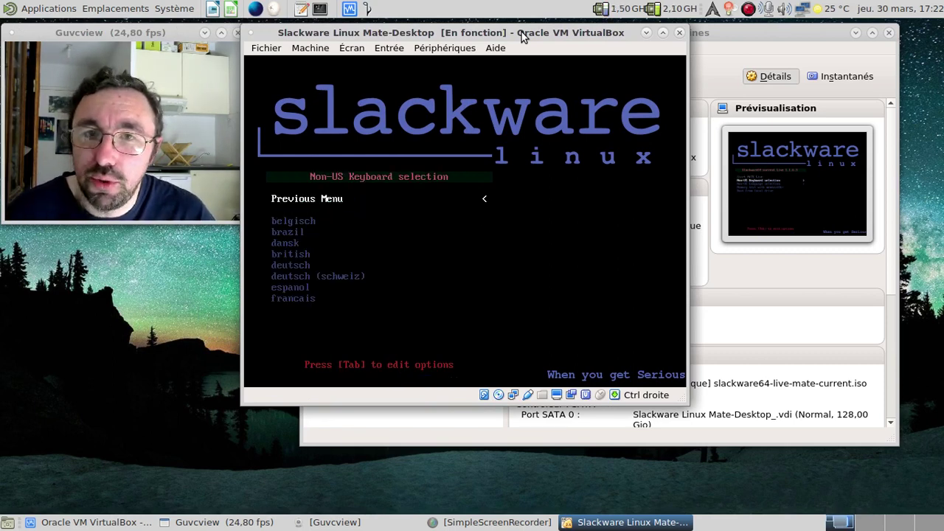
pyautogui.press('Down')
pyautogui.press('Down')
pyautogui.press('Down')
pyautogui.press('Down')
pyautogui.press('Down')
pyautogui.press('Down')
pyautogui.press('Down')
pyautogui.press('Down')
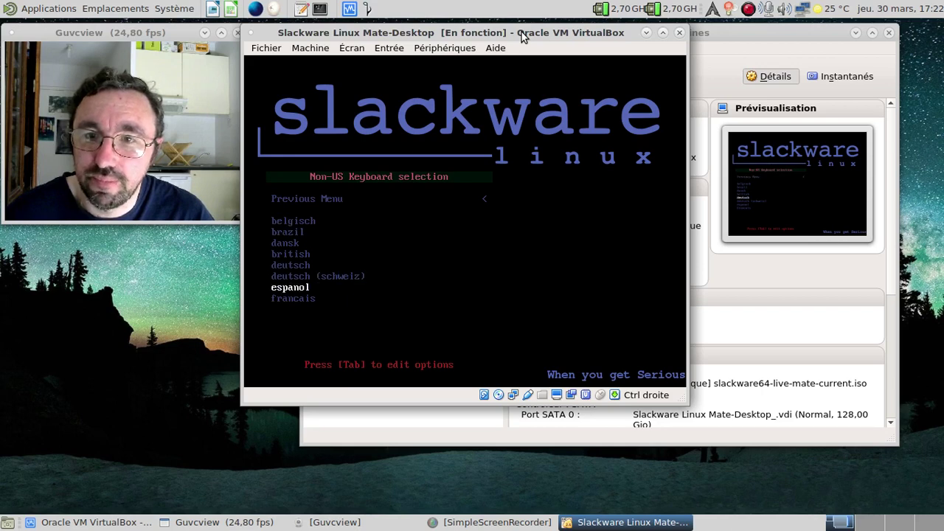
pyautogui.press('Return')
# Choose francais as the non-US language for the live system
pyautogui.press('Down')
pyautogui.press('Down')
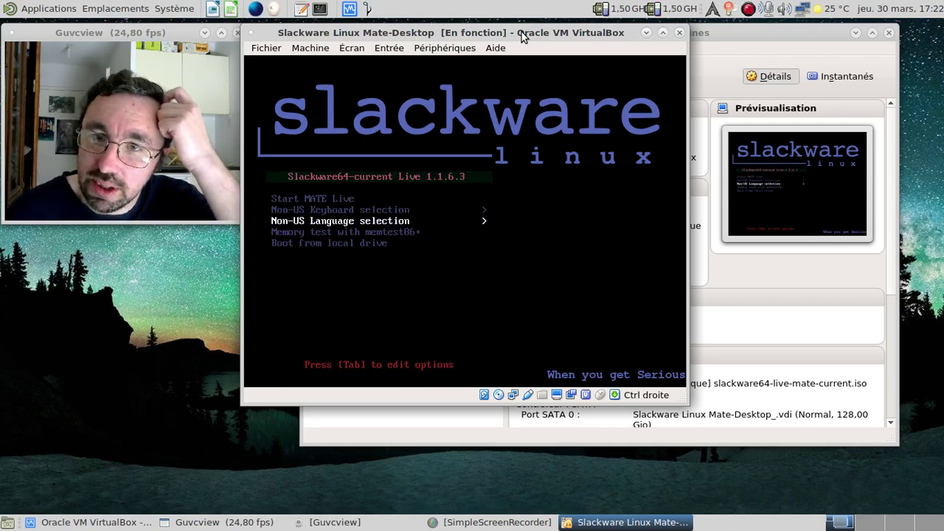
pyautogui.press('Return')
pyautogui.press('Up')
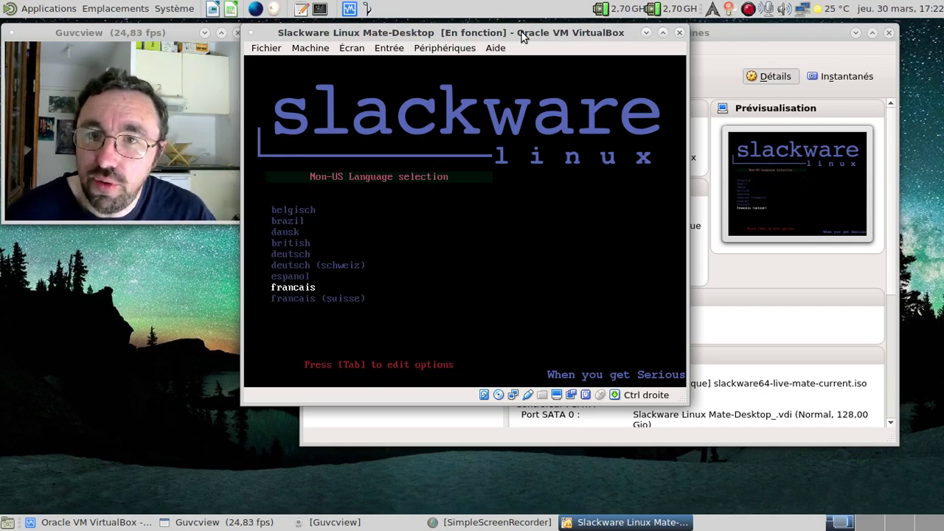
pyautogui.press('Return')
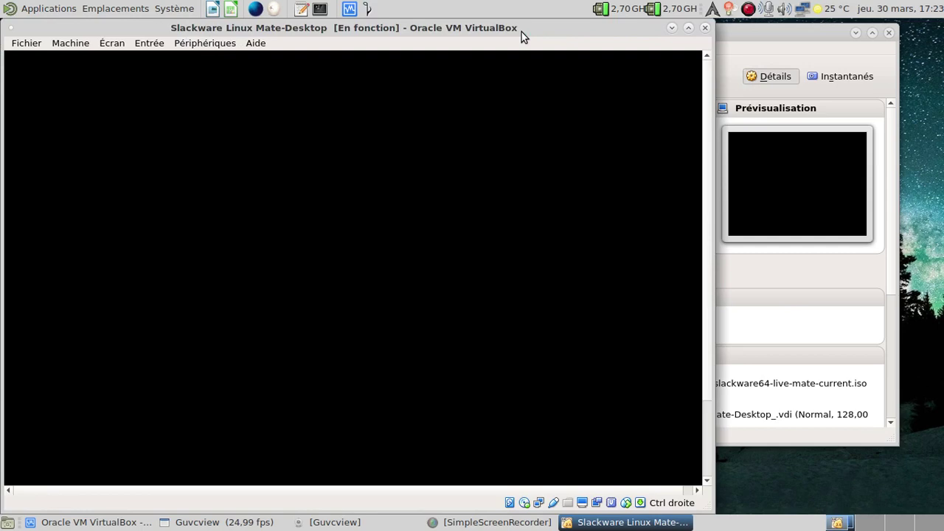
# Move the virtual machine window aside and log in to the live session with the username live and its account password
pyautogui.moveTo(521, 32); pyautogui.dragTo(683, 28)
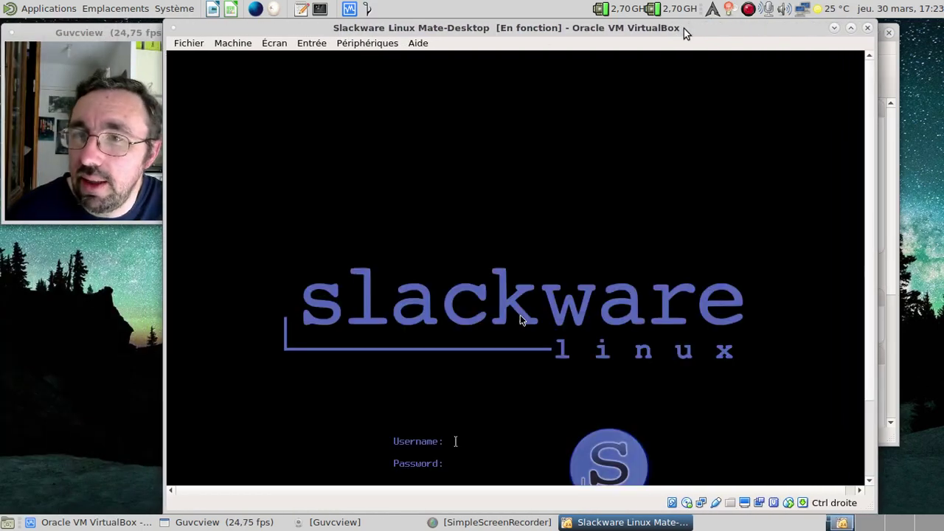
pyautogui.write('live')
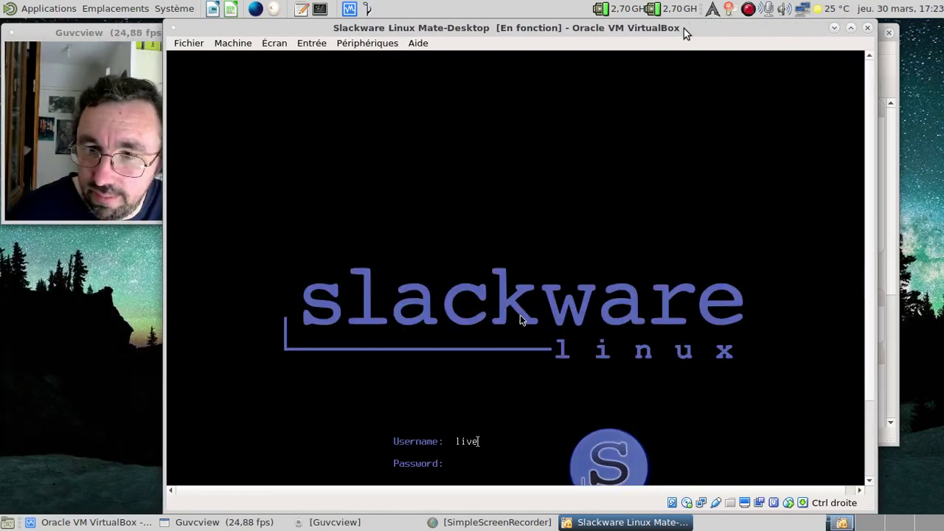
pyautogui.press('Return')
pyautogui.press('Return')
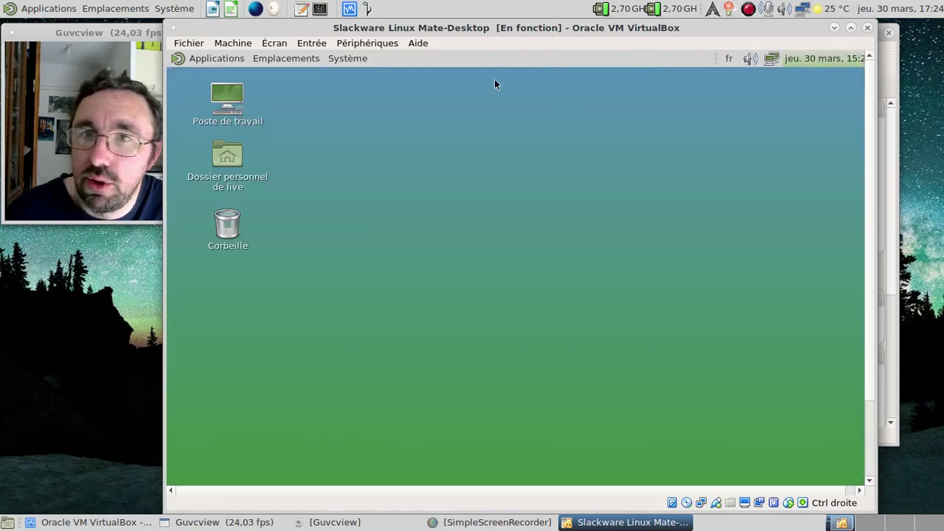
# View the version information of the MATE desktop environment, then close it
pyautogui.click(352, 61)
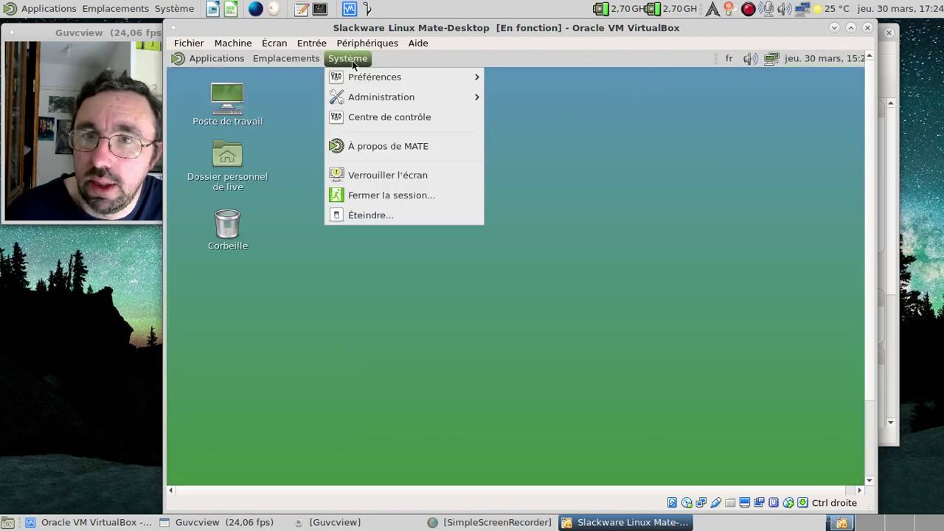
pyautogui.click(372, 145)
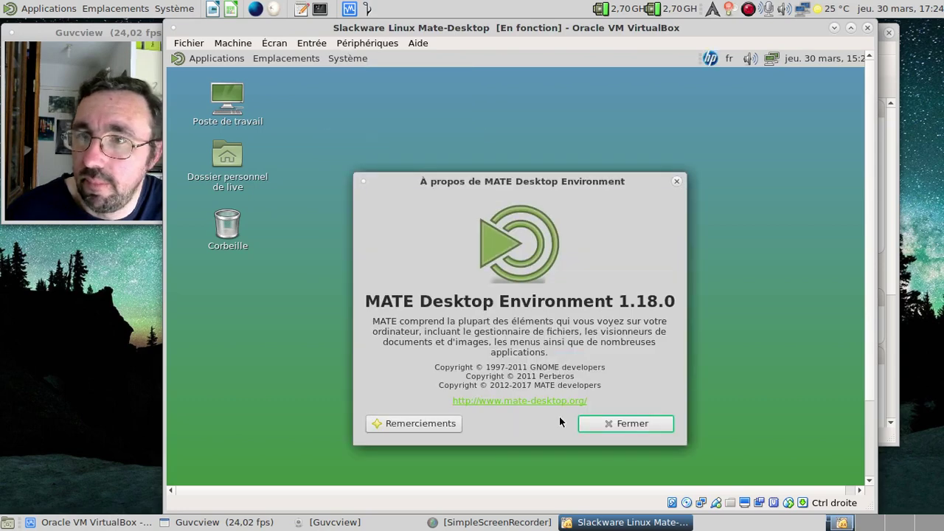
pyautogui.click(627, 424)
# Check resource usage and the system details in Moniteur système MATE, then close it
pyautogui.click(215, 58)
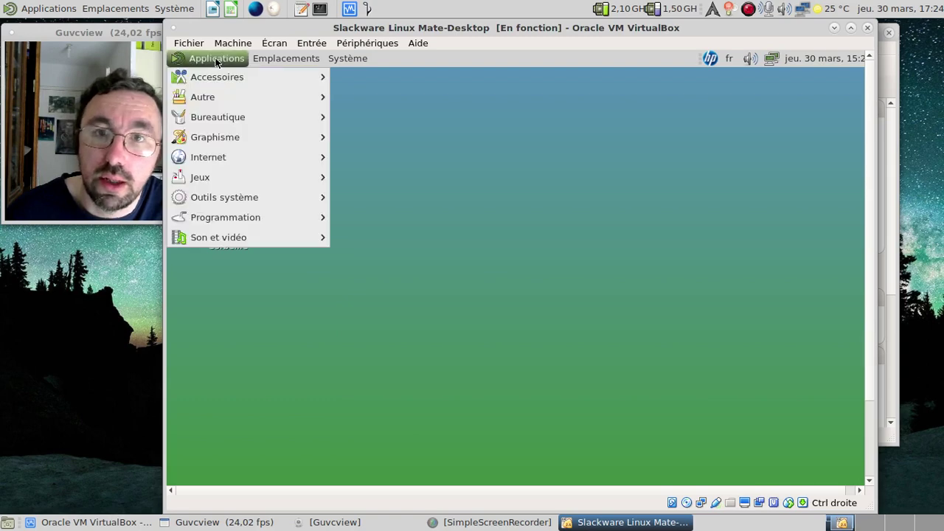
pyautogui.moveTo(257, 196)
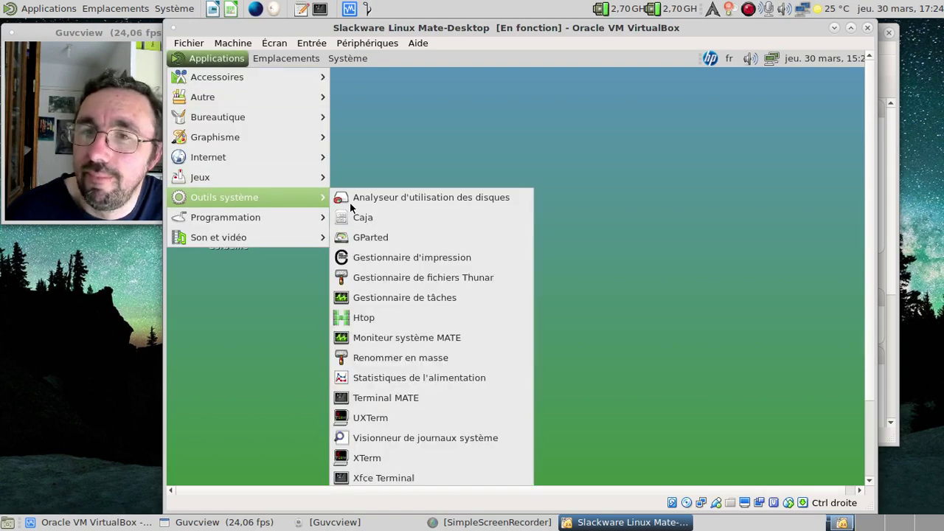
pyautogui.click(427, 339)
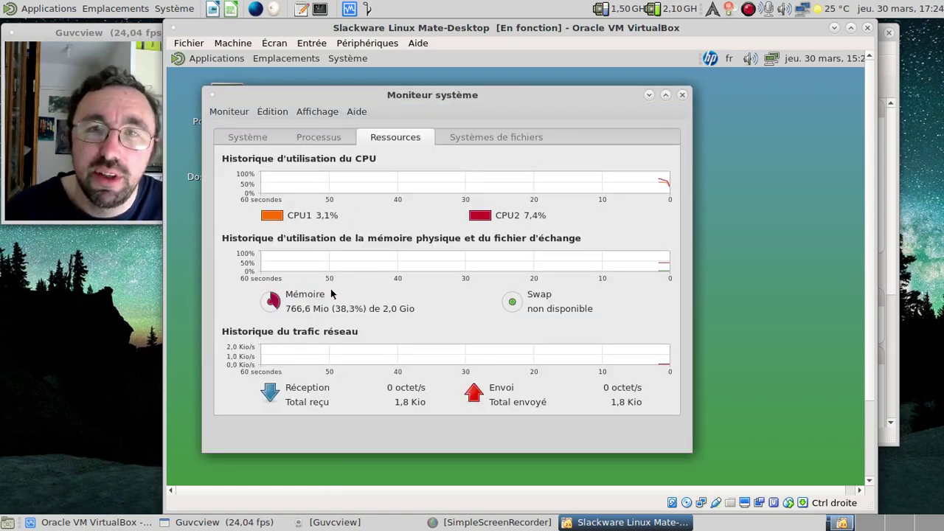
pyautogui.click(251, 138)
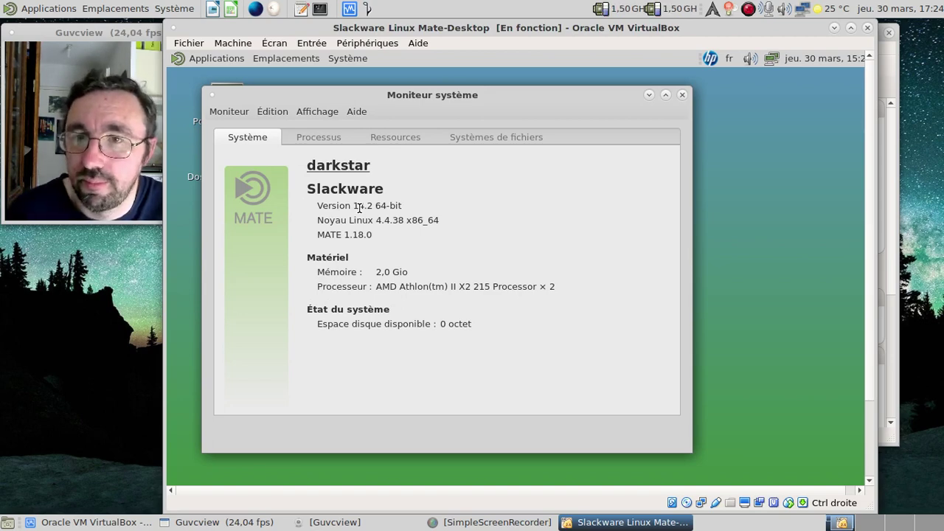
pyautogui.click(680, 94)
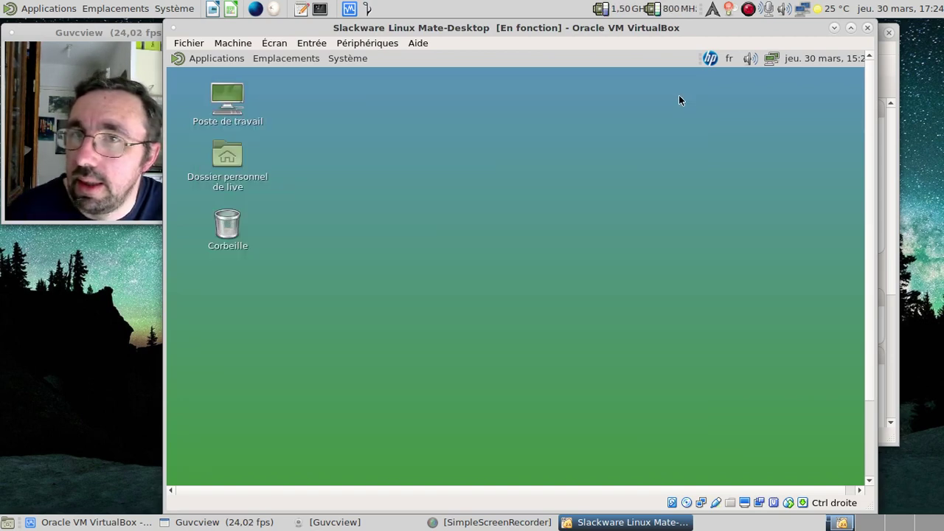
# Look through the Son et vidéo and Outils système applications and view the home folder in the Thunar file manager
pyautogui.click(215, 62)
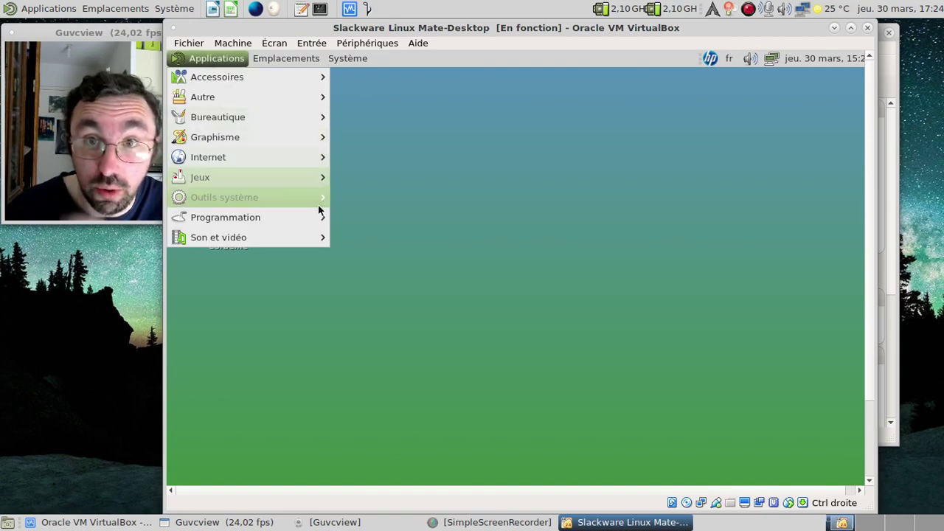
pyautogui.moveTo(311, 232)
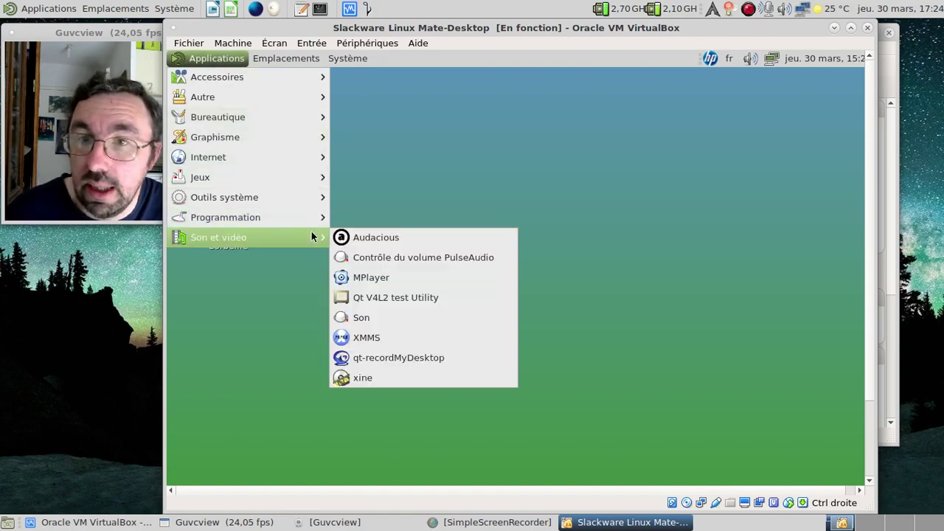
pyautogui.moveTo(298, 201)
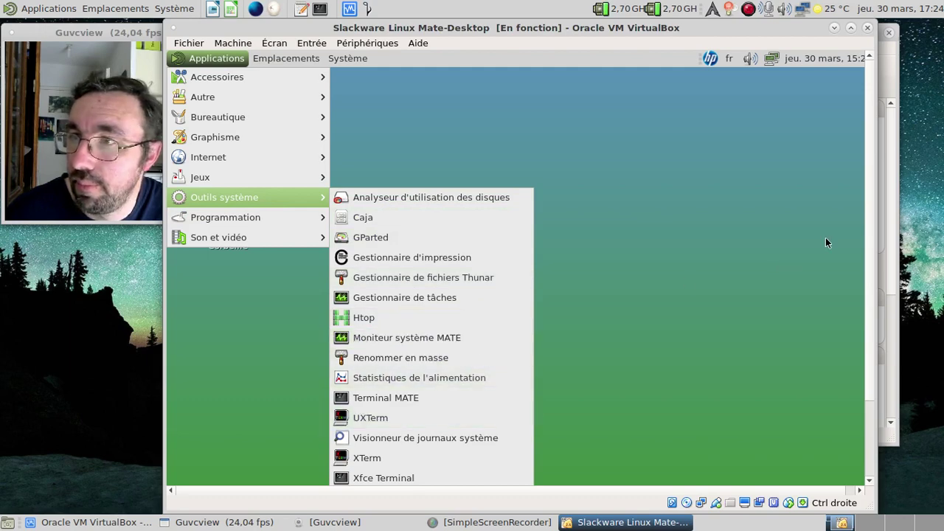
pyautogui.moveTo(870, 214); pyautogui.dragTo(866, 313)
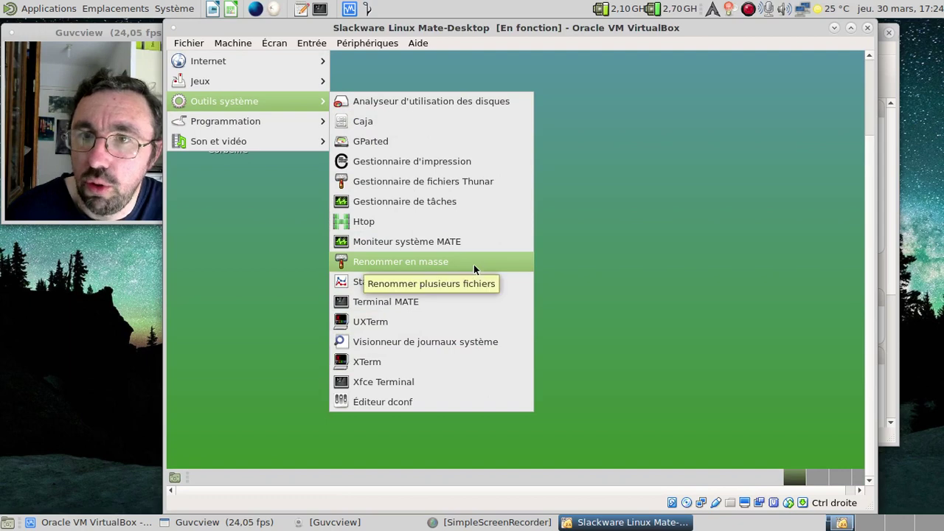
pyautogui.click(455, 185)
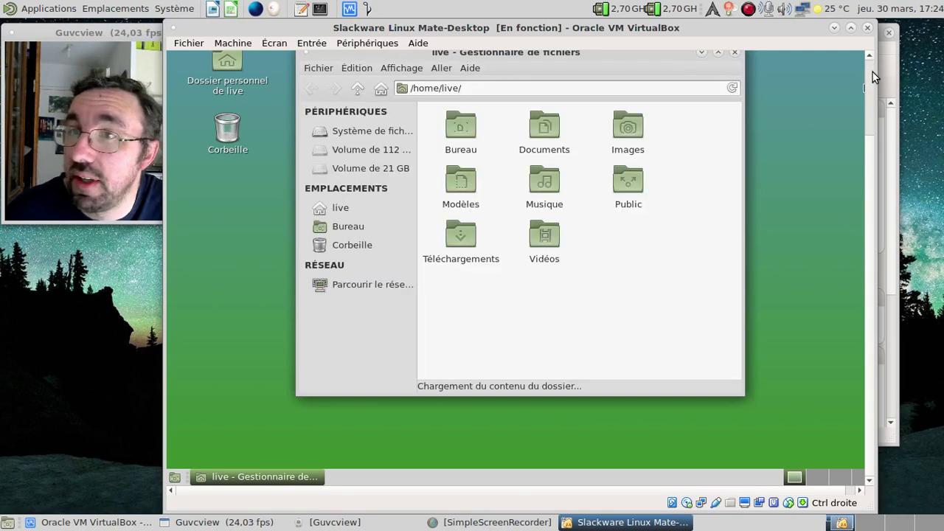
pyautogui.scroll(3, 872, 72)
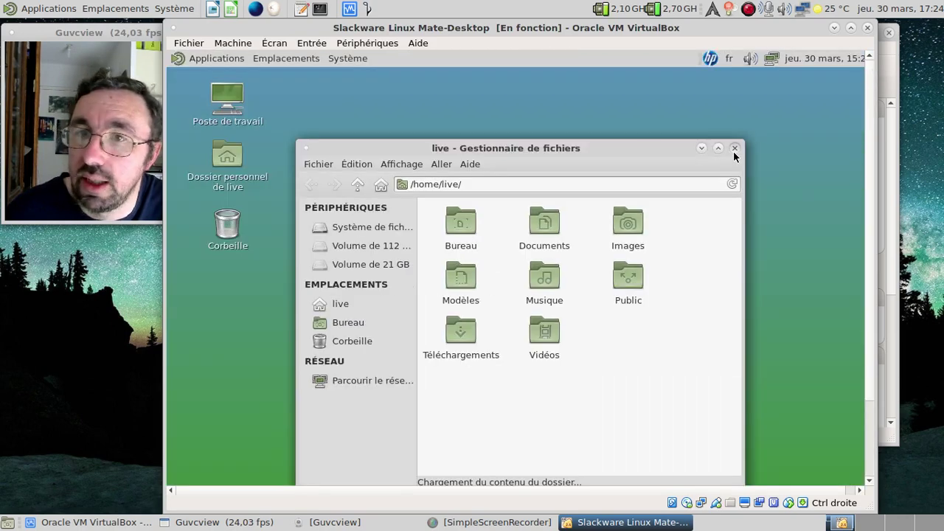
# Restart the live system and boot the installed Linux entry from the LILO boot screen
pyautogui.click(347, 58)
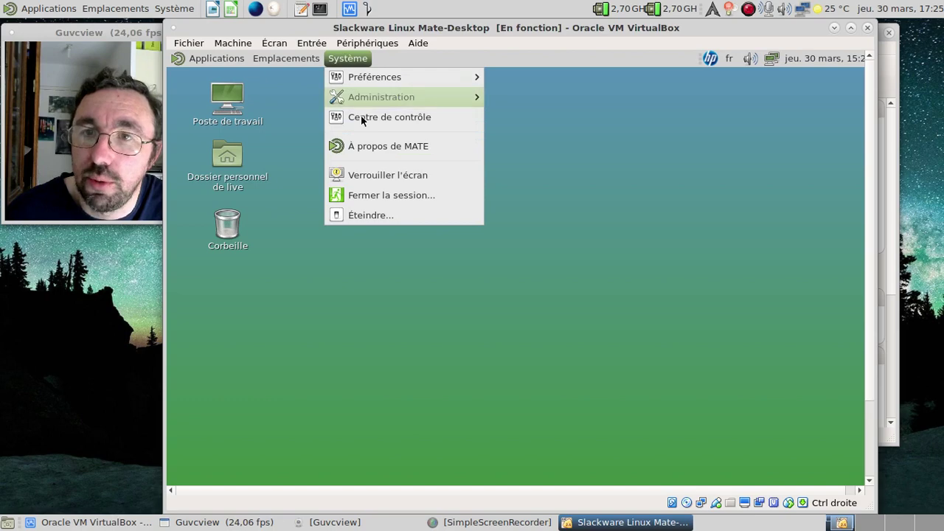
pyautogui.click(385, 214)
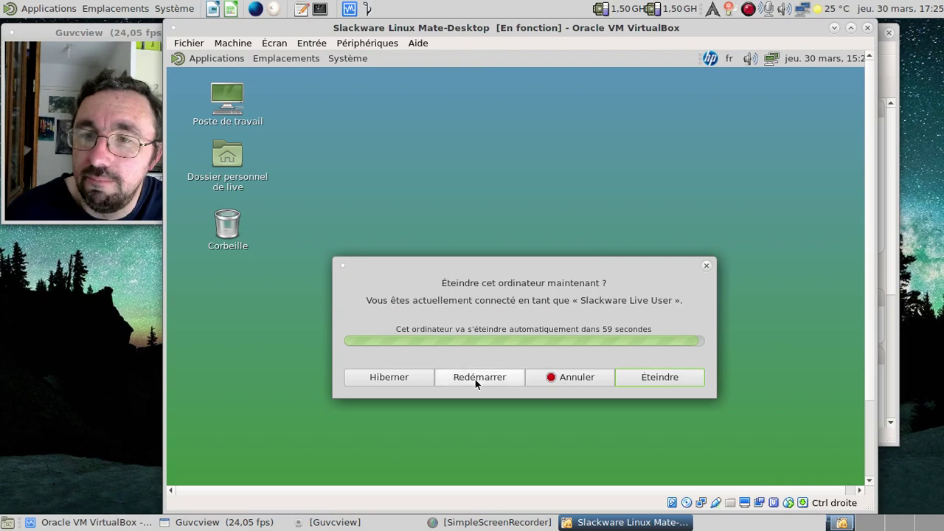
pyautogui.click(475, 379)
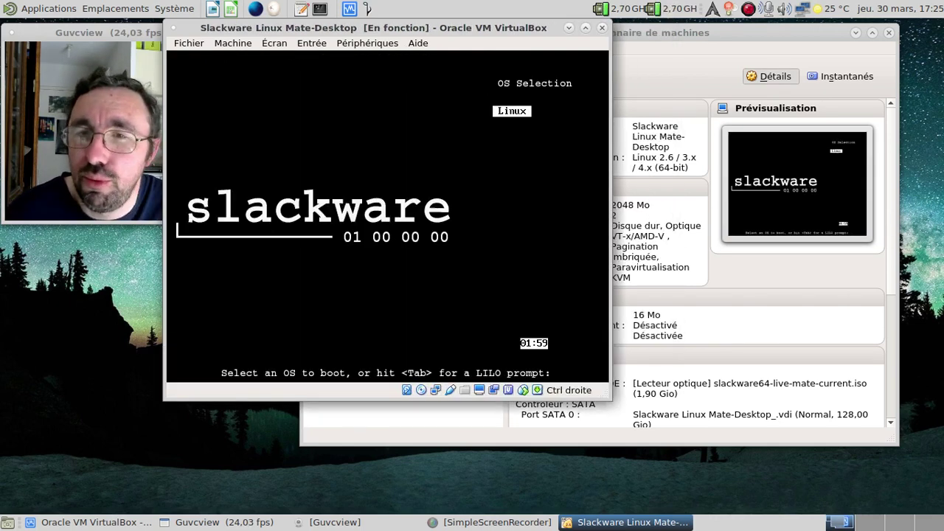
pyautogui.press('Return')
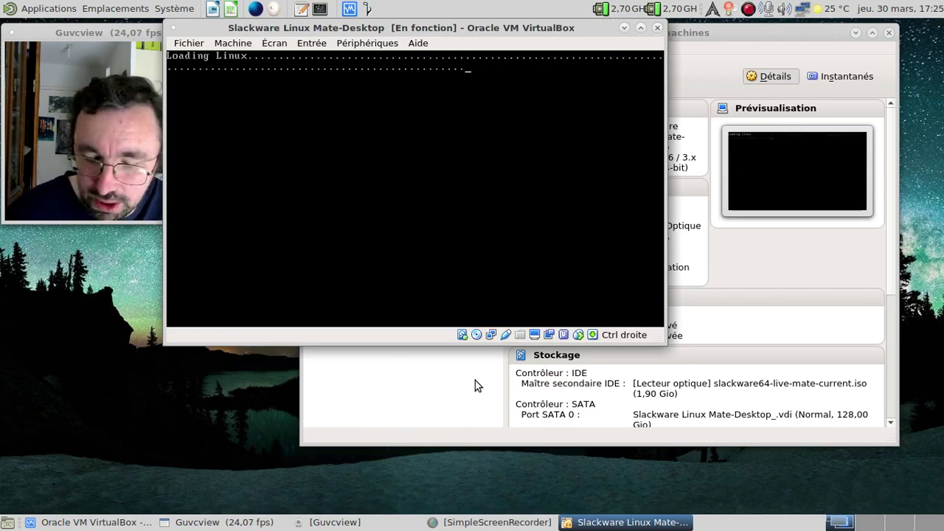
# Switch the virtual machine to full screen, log in with the user's account name and password, and dismiss the network connection notification
pyautogui.hotkey('ctrl', 'f')
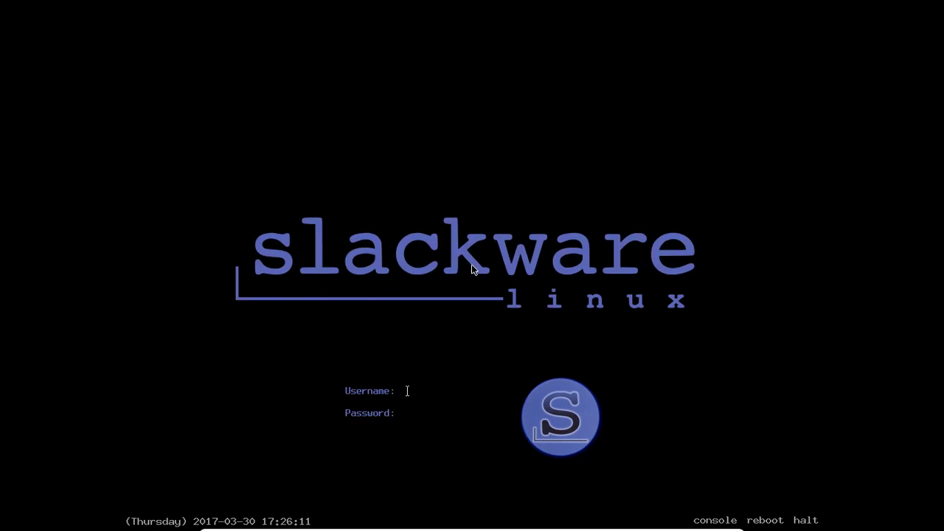
pyautogui.write('fred')
pyautogui.press('Return')
pyautogui.press('Return')
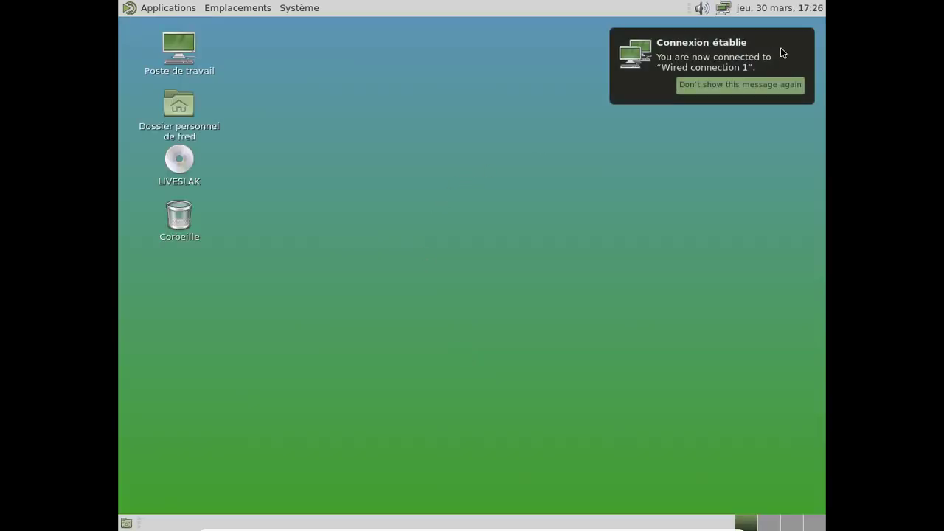
pyautogui.click(799, 46)
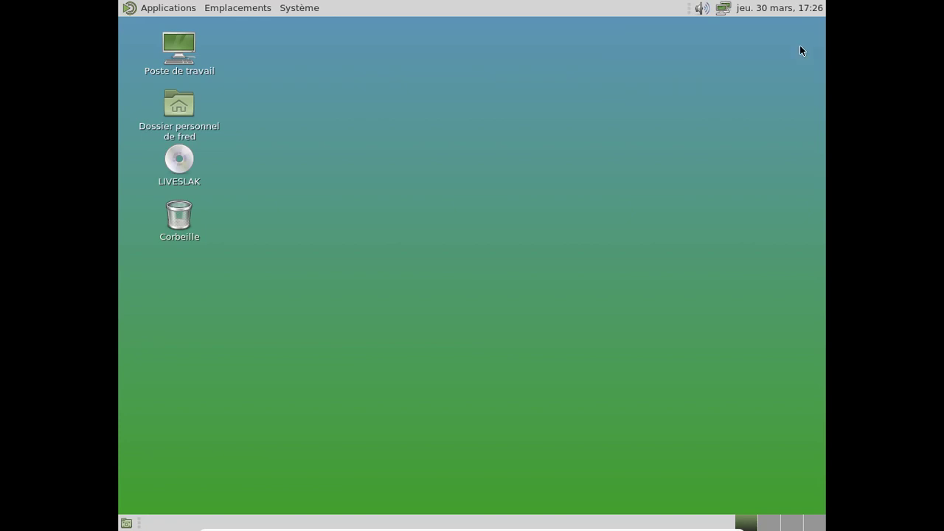
# Set the desktop background to the stormy road photo and close the appearance preferences
pyautogui.rightClick(305, 46)
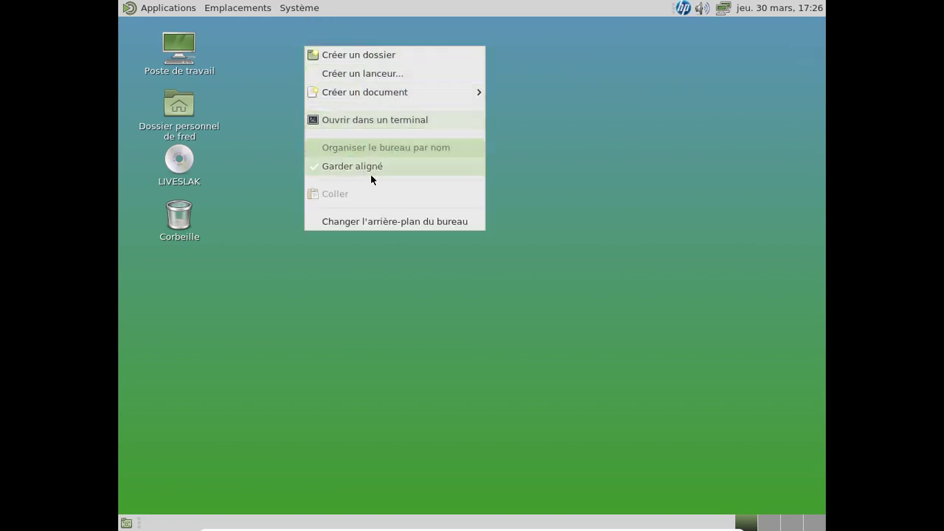
pyautogui.click(365, 224)
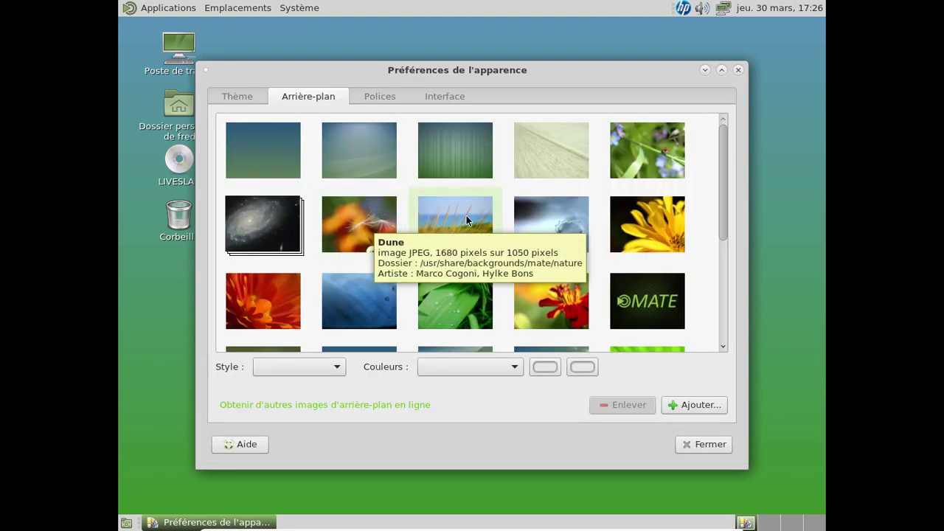
pyautogui.scroll(-4, 519, 253)
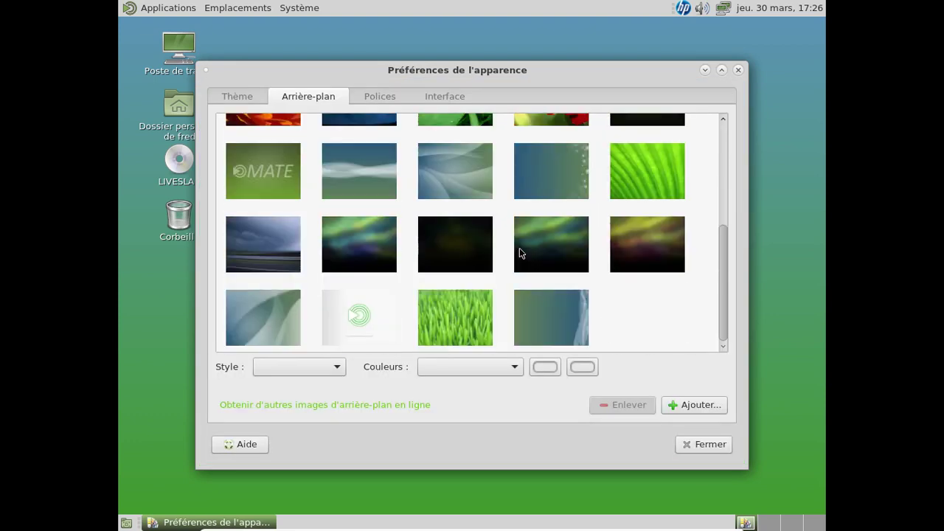
pyautogui.click(291, 251)
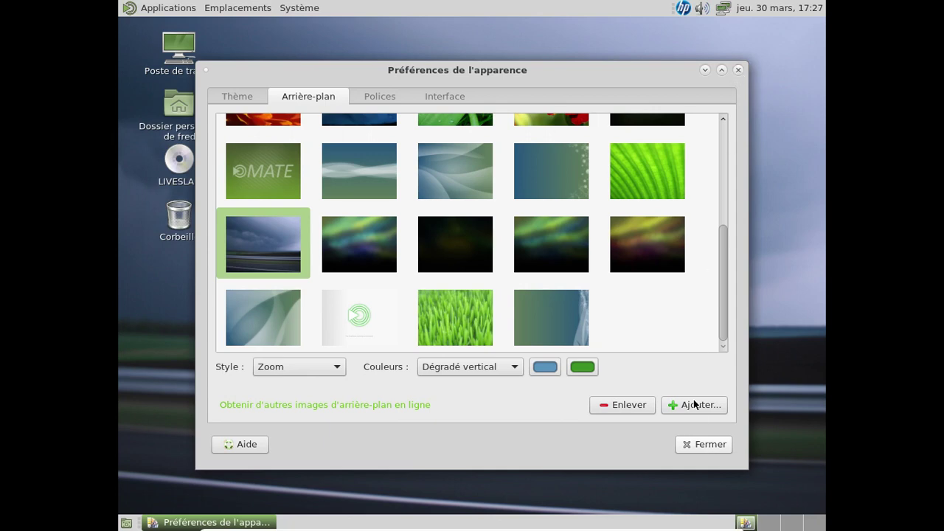
pyautogui.click(698, 445)
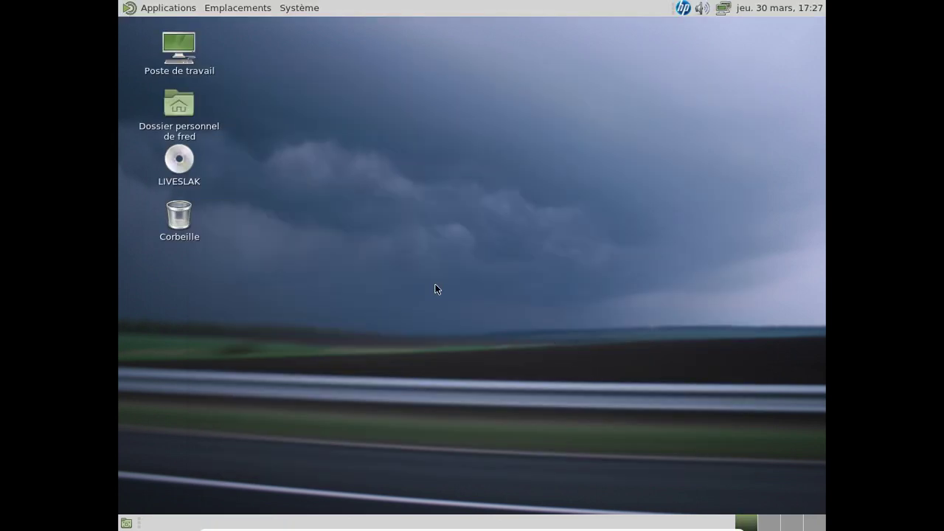
# View the version information in À propos de MATE, then close it
pyautogui.click(295, 7)
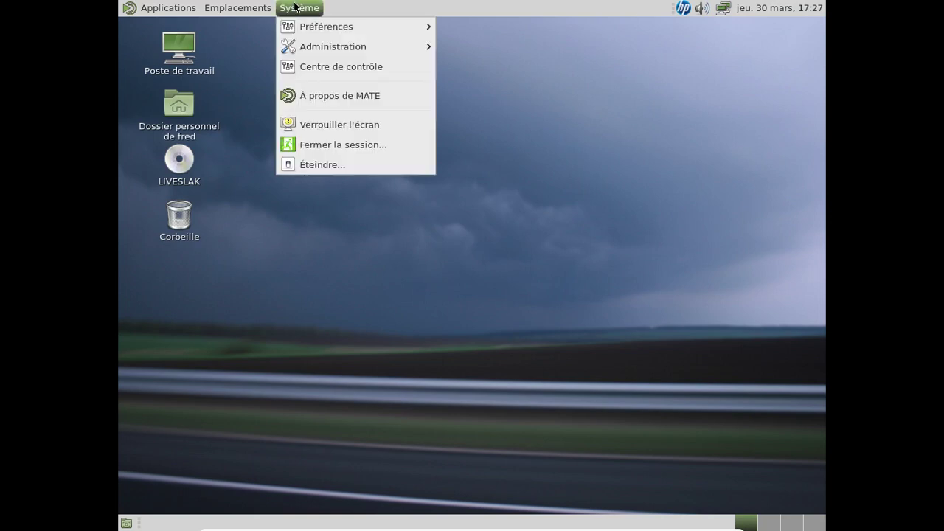
pyautogui.click(317, 93)
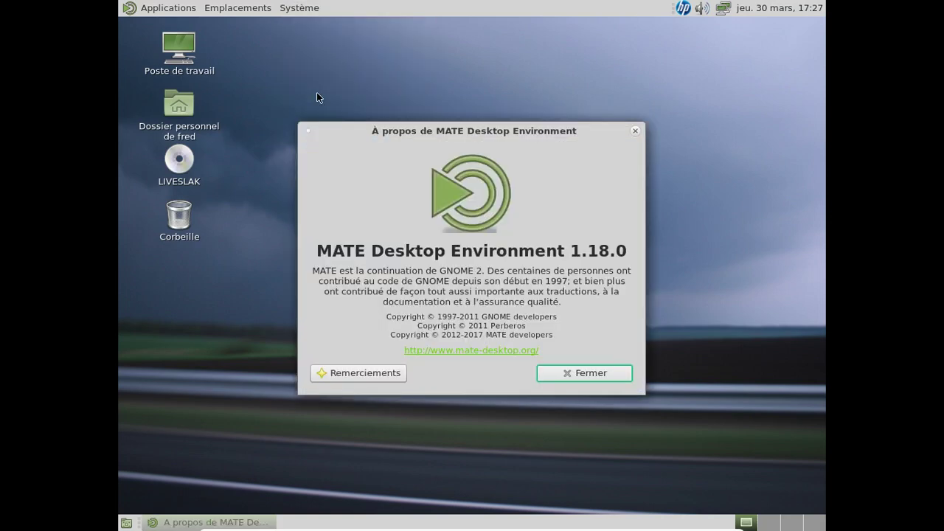
pyautogui.click(575, 376)
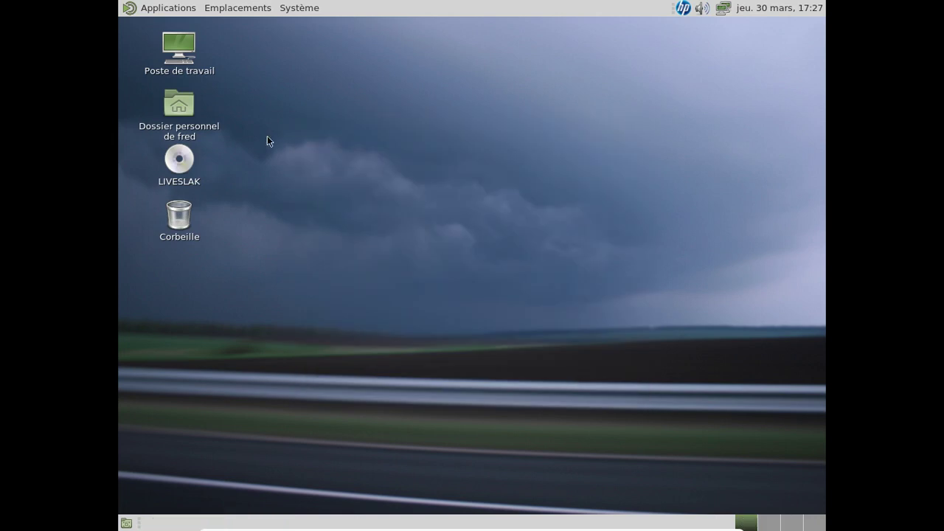
# Check resource usage and the installed system's details in Moniteur système MATE, then close it
pyautogui.click(188, 13)
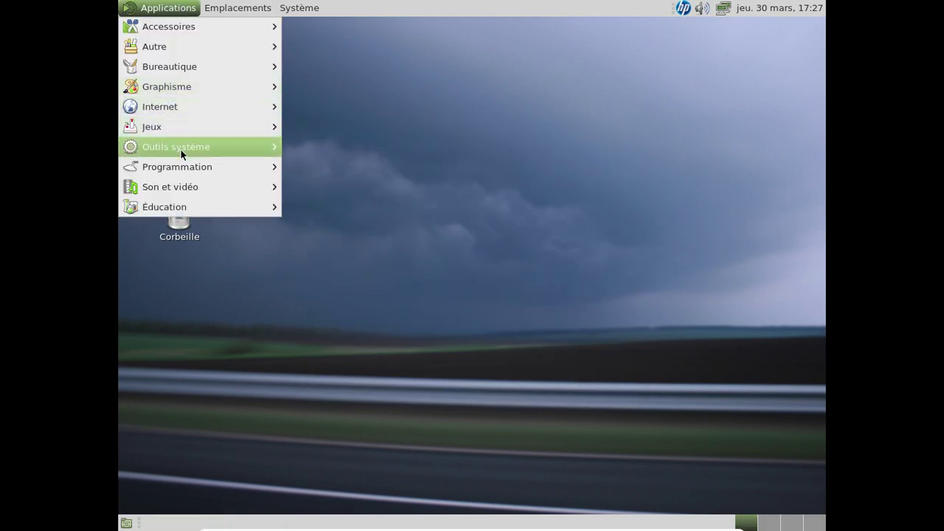
pyautogui.moveTo(181, 149)
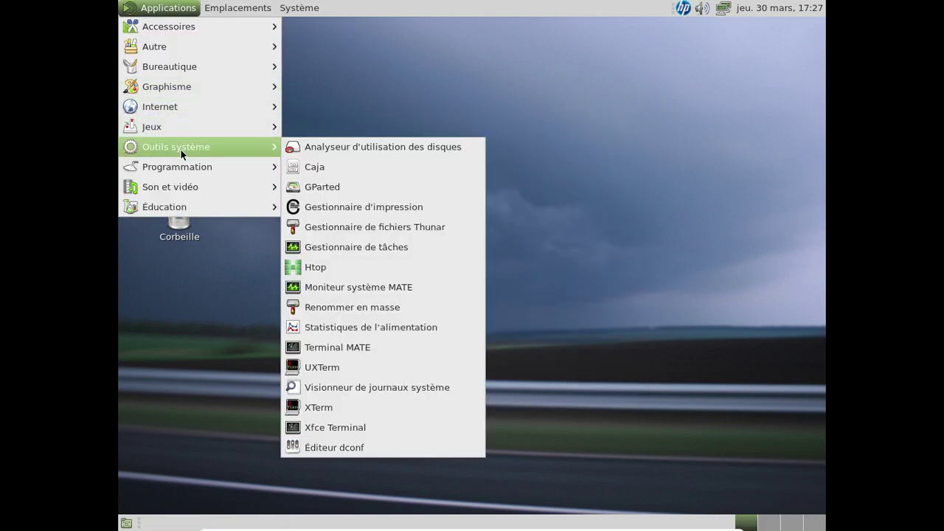
pyautogui.click(334, 287)
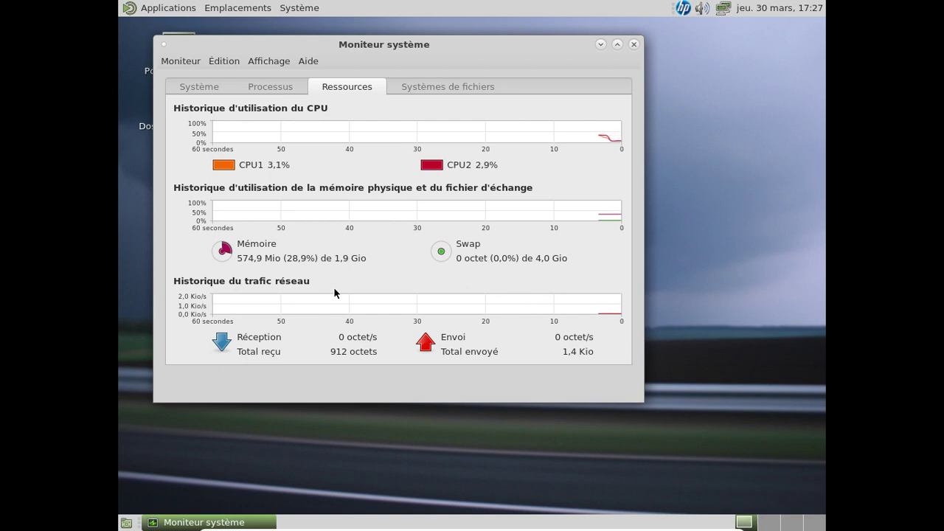
pyautogui.click(198, 87)
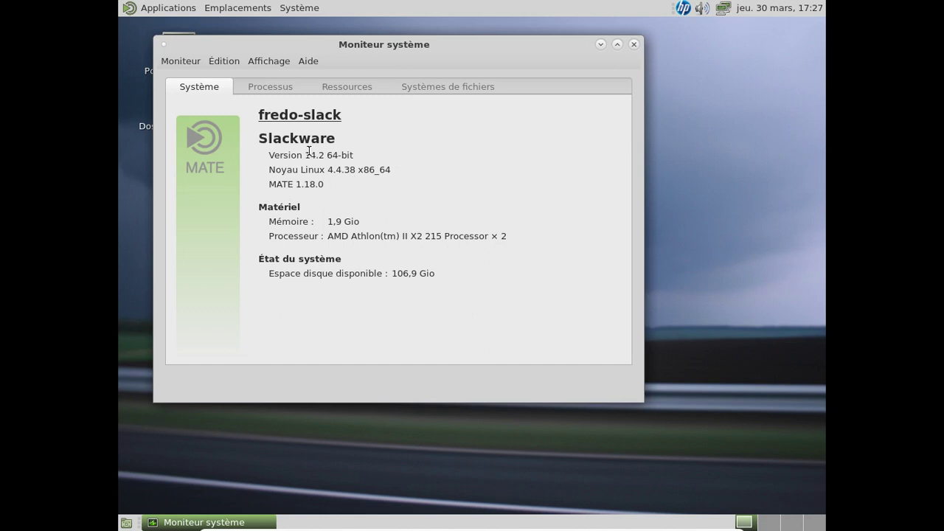
pyautogui.click(637, 46)
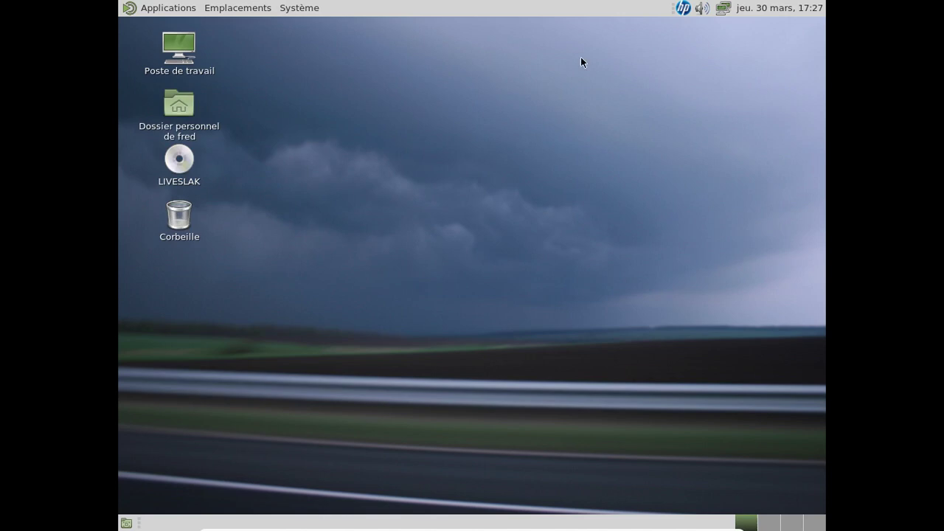
# Look at the Centre de contrôle and browse the Autre, Graphisme and Programmation application categories
pyautogui.click(296, 9)
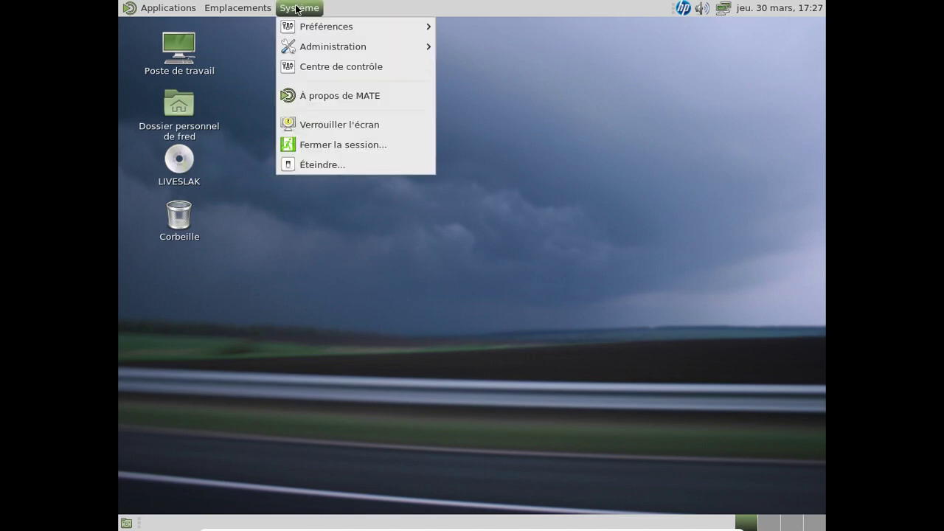
pyautogui.click(338, 64)
pyautogui.click(164, 11)
pyautogui.moveTo(165, 33)
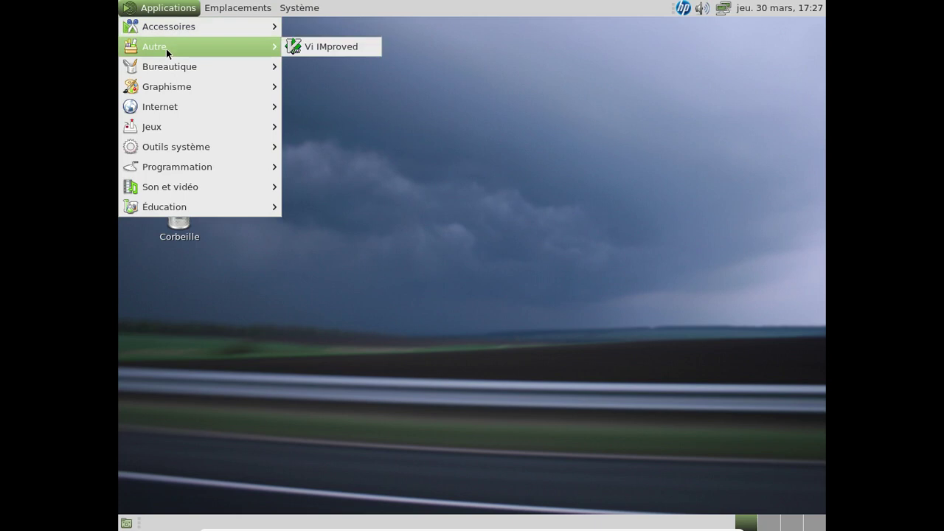
pyautogui.moveTo(166, 86)
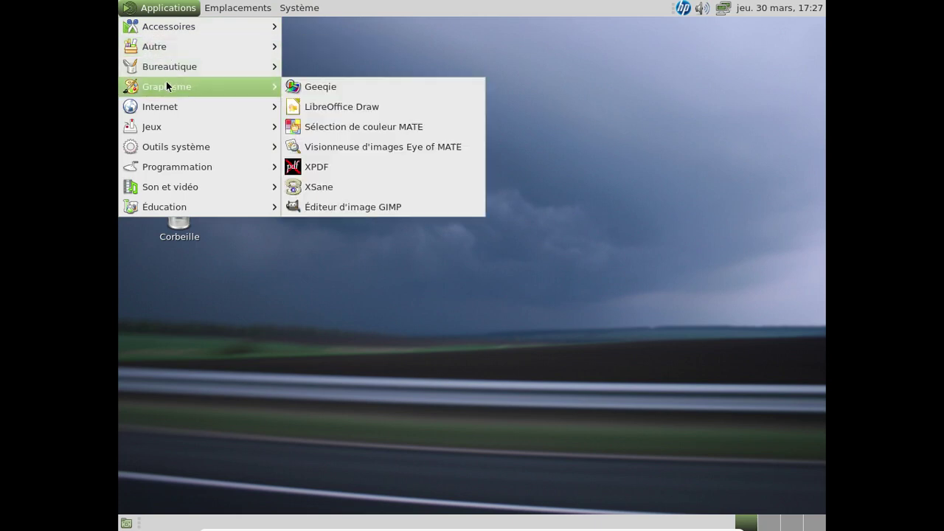
pyautogui.moveTo(161, 136)
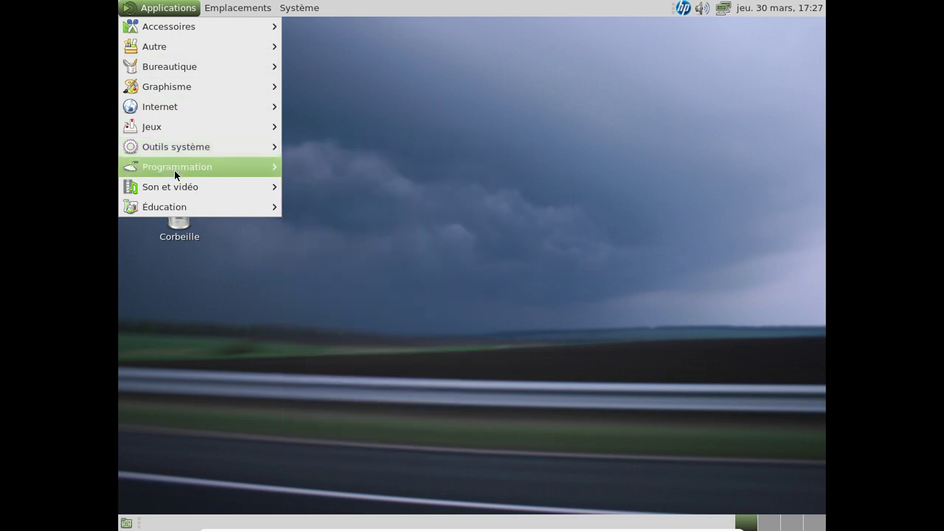
pyautogui.click(244, 87)
# Permanently delete the three LibreOffice .txz packages from the home folder's Downloads, then close the file manager
pyautogui.click(185, 101)
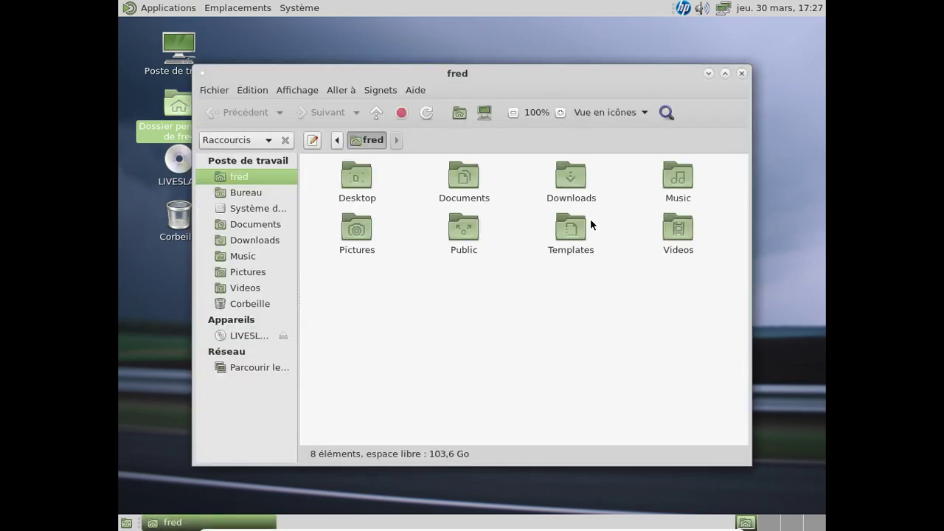
pyautogui.doubleClick(565, 199)
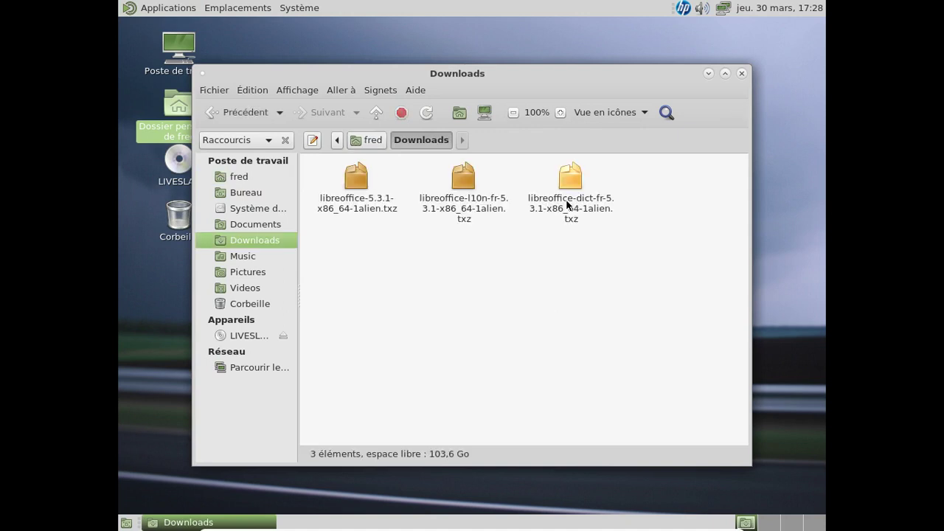
pyautogui.moveTo(641, 171); pyautogui.dragTo(381, 238)
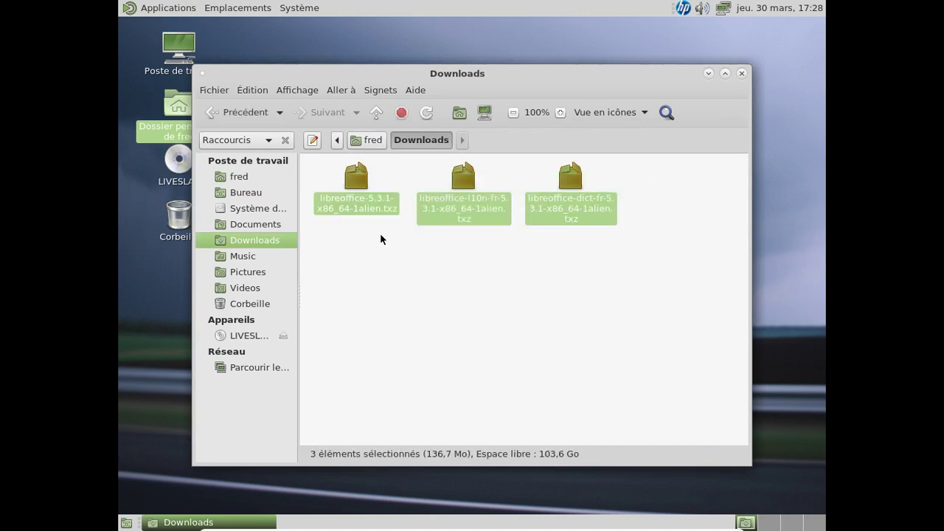
pyautogui.hotkey('shift', 'Delete')
pyautogui.press('Return')
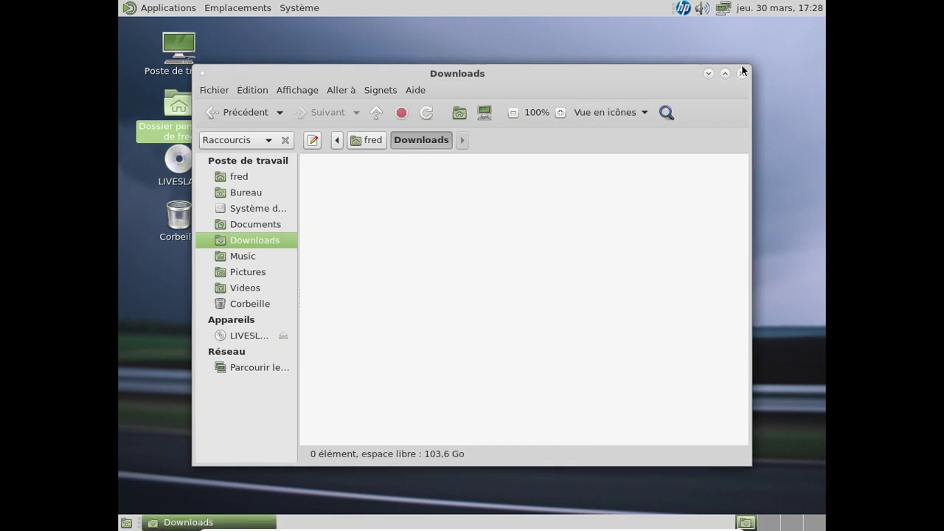
pyautogui.click(741, 72)
# Look through the applications under Son et vidéo, Programmation, Accessoires and Outils système
pyautogui.click(180, 7)
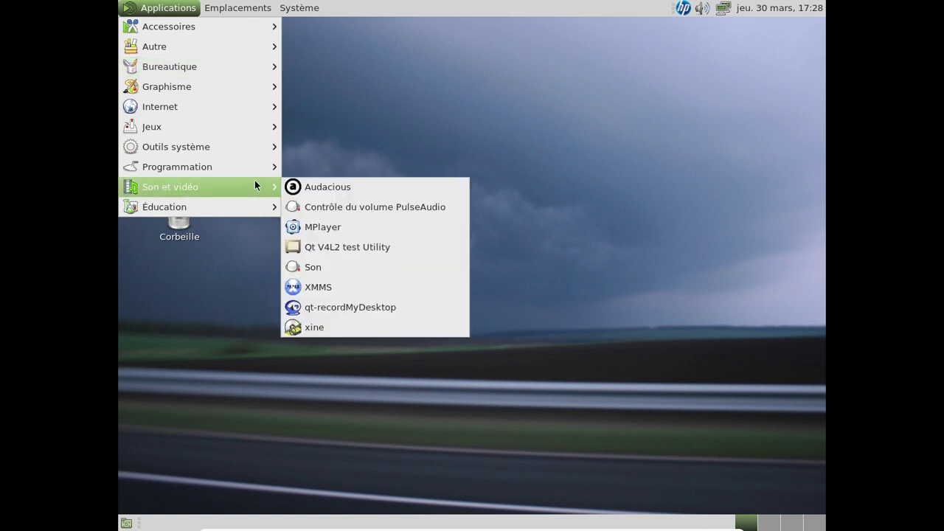
pyautogui.moveTo(235, 164)
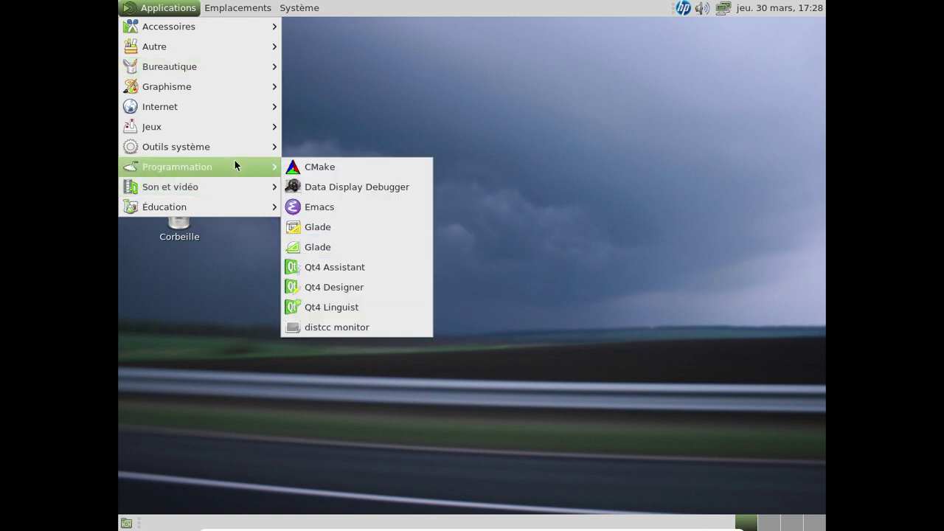
pyautogui.moveTo(219, 25)
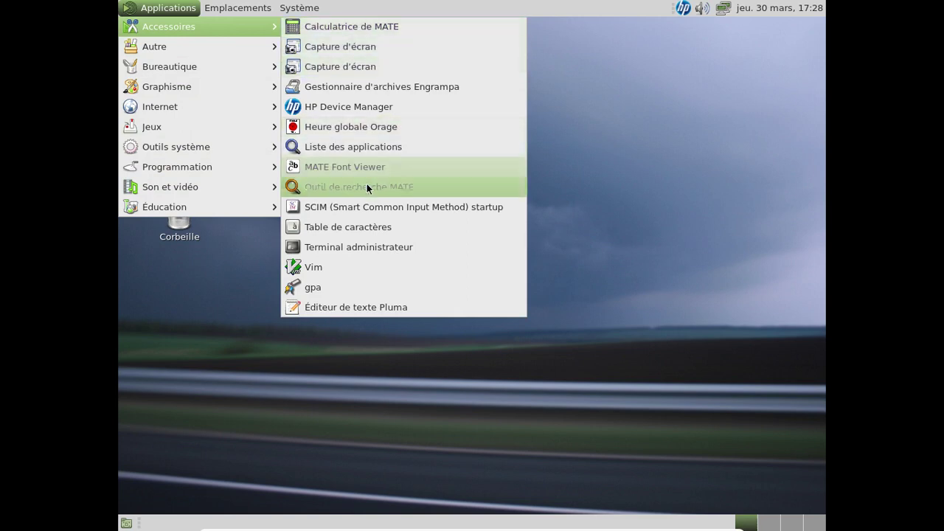
pyautogui.moveTo(232, 148)
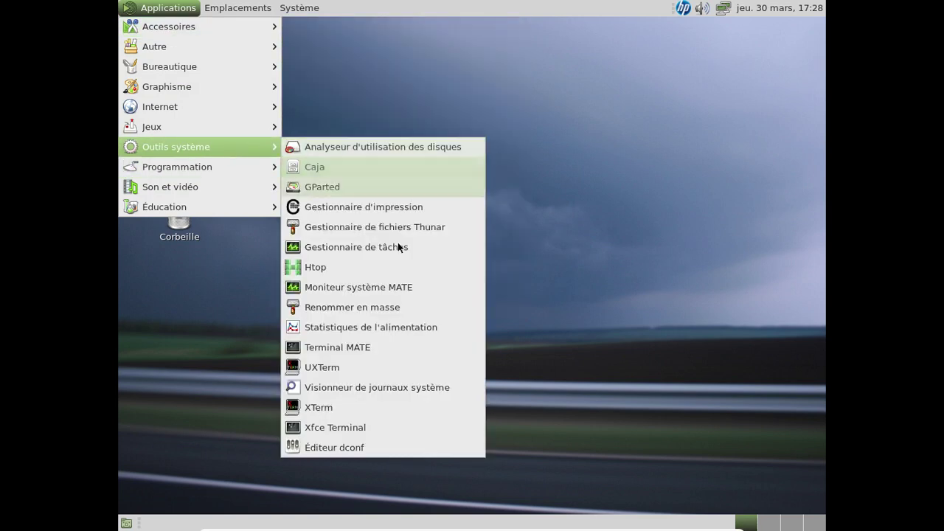
# Open Terminal MATE, enlarge its text by two levels and run mc
pyautogui.click(357, 347)
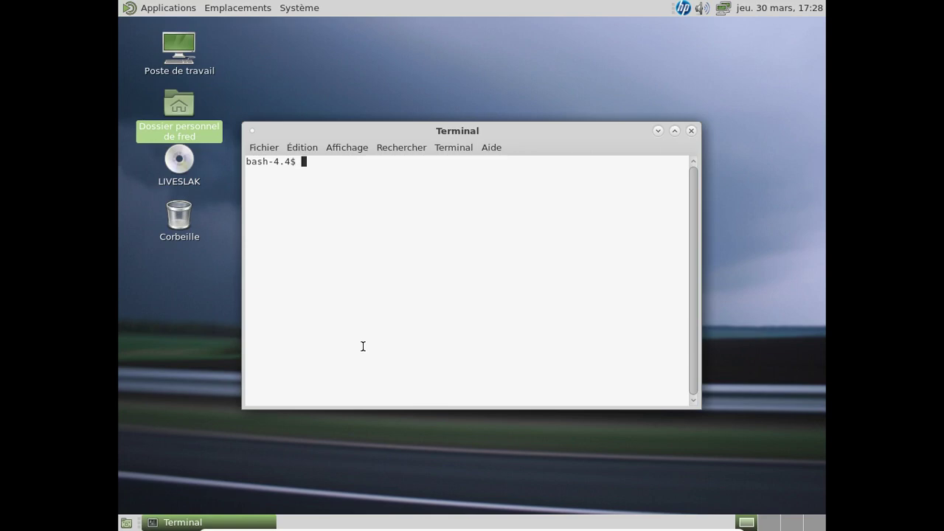
pyautogui.hotkey('ctrl', '+')
pyautogui.hotkey('ctrl', '+')
pyautogui.write('m')
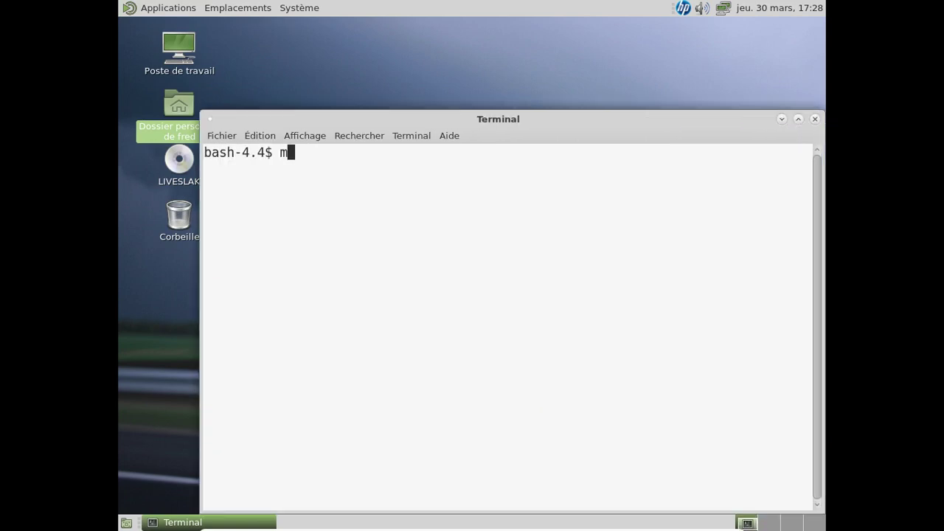
pyautogui.write('c')
pyautogui.press('Return')
# Delete the eight user folders from Desktop to Videos in the home directory with Midnight Commander
pyautogui.press('Down')
pyautogui.press('Down')
pyautogui.press('Down')
pyautogui.press('Down')
pyautogui.press('Down')
pyautogui.press('Down')
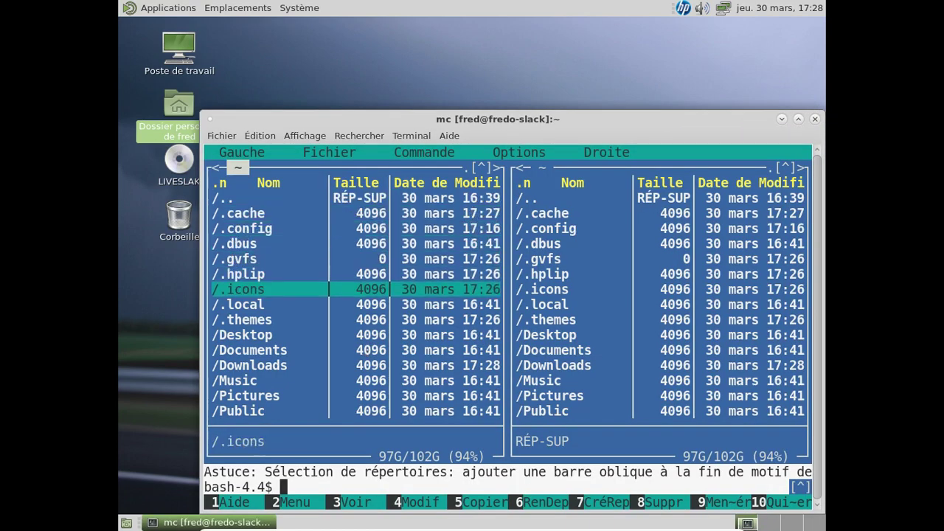
pyautogui.press('Down')
pyautogui.press('Down')
pyautogui.press('Down')
pyautogui.press('Insert')
pyautogui.press('Insert')
pyautogui.press('Insert')
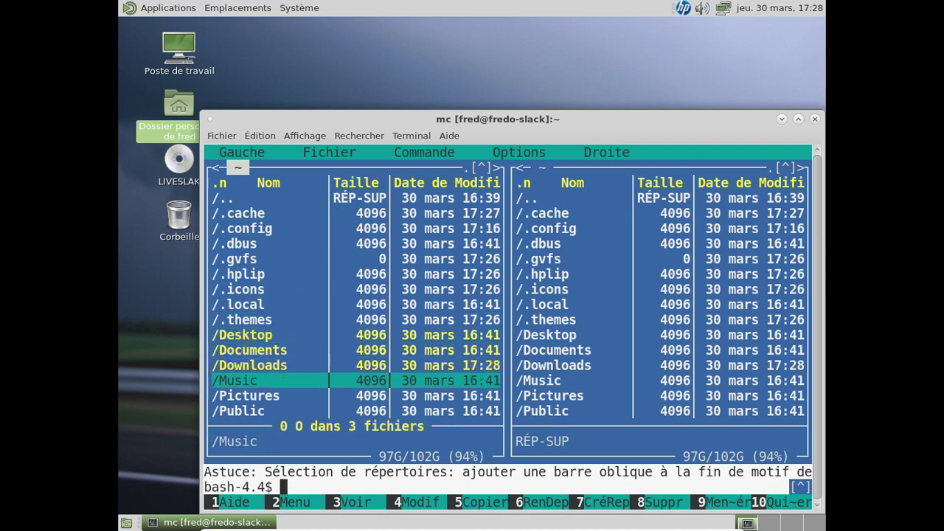
pyautogui.press('Insert')
pyautogui.press('Insert')
pyautogui.press('Insert')
pyautogui.press('Insert')
pyautogui.press('Insert')
pyautogui.press('Up')
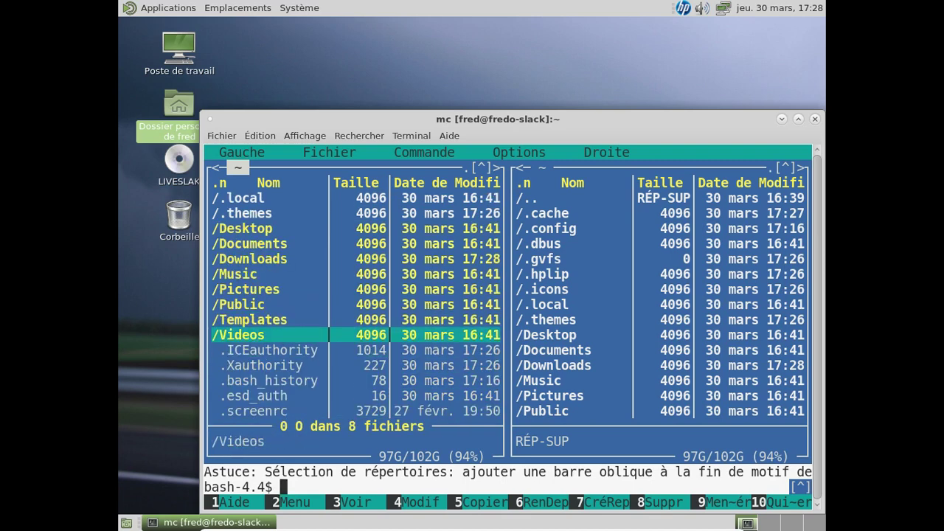
pyautogui.press('F8')
pyautogui.press('Return')
# Look inside the .local folder and its share subfolder, then return to the home directory
pyautogui.press('Up')
pyautogui.press('Up')
pyautogui.press('Up')
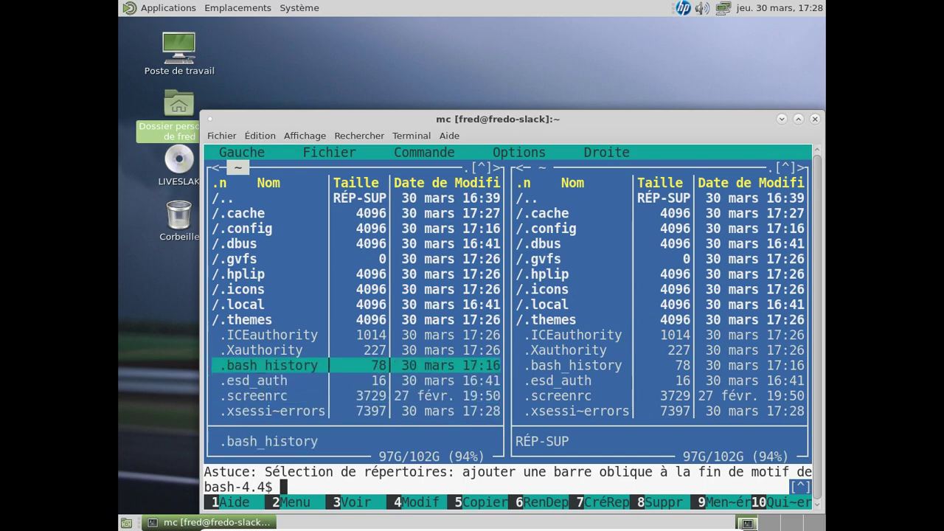
pyautogui.press('Up')
pyautogui.press('Up')
pyautogui.press('Up')
pyautogui.press('Up')
pyautogui.press('Return')
pyautogui.press('Down')
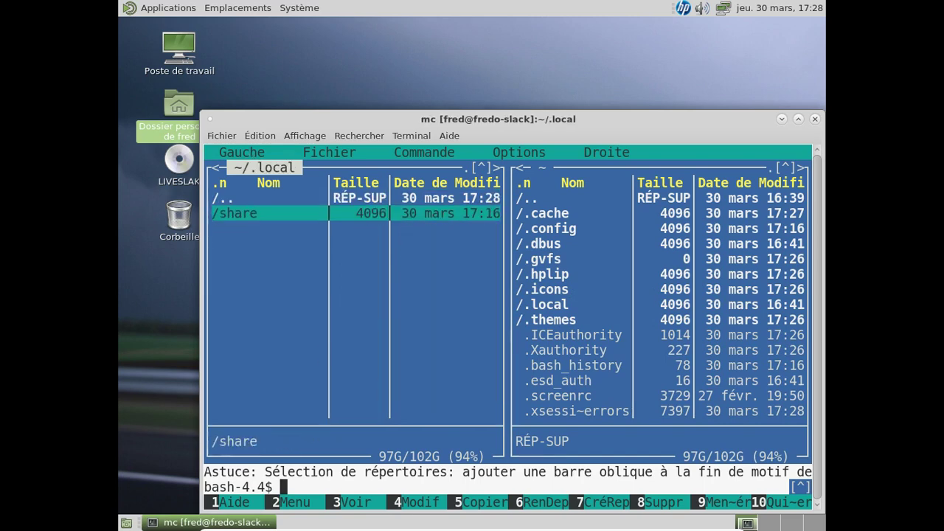
pyautogui.press('Return')
pyautogui.press('Return')
pyautogui.press('Up')
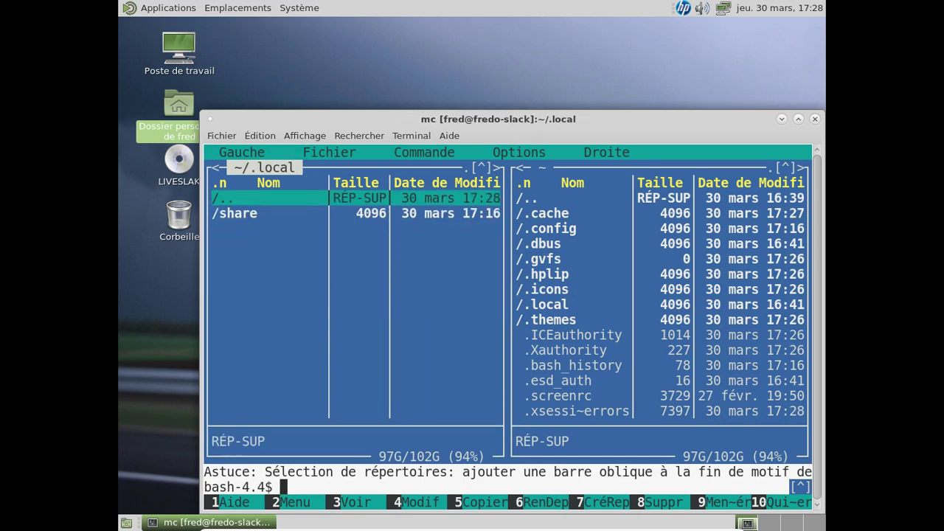
pyautogui.press('Return')
# Go into the .config folder of the home directory in Midnight Commander
pyautogui.press('Up')
pyautogui.press('Up')
pyautogui.press('Up')
pyautogui.press('Up')
pyautogui.press('Up')
pyautogui.press('Return')
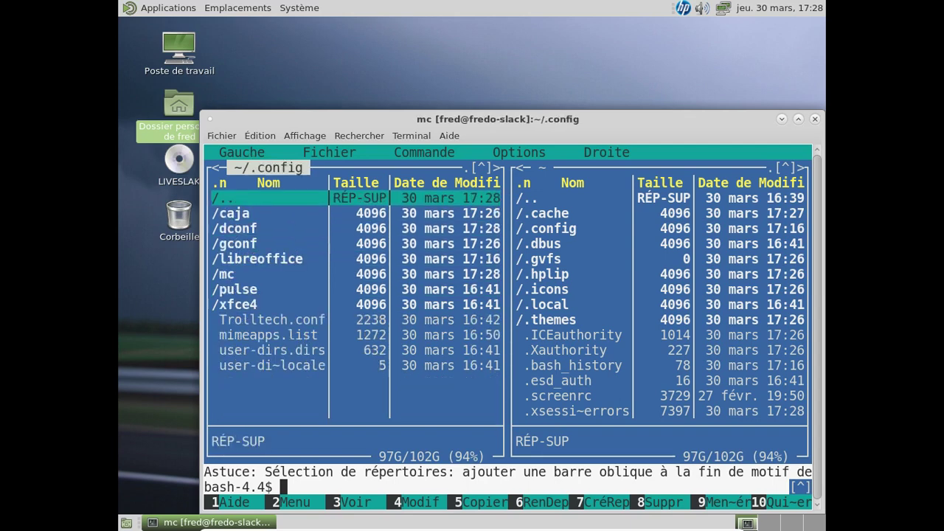
# Change the locale in the user-dirs.locale file to fr_FR, save it and close the editor
pyautogui.press('Down')
pyautogui.press('Down')
pyautogui.press('Down')
pyautogui.press('Down')
pyautogui.press('Down')
pyautogui.press('Down')
pyautogui.press('Down')
pyautogui.press('Down')
pyautogui.press('Down')
pyautogui.press('Down')
pyautogui.press('Down')
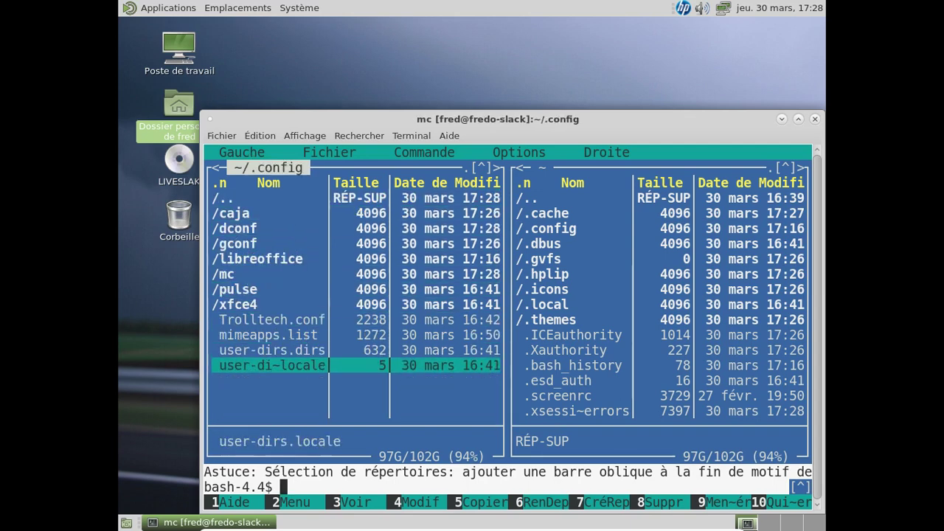
pyautogui.press('F4')
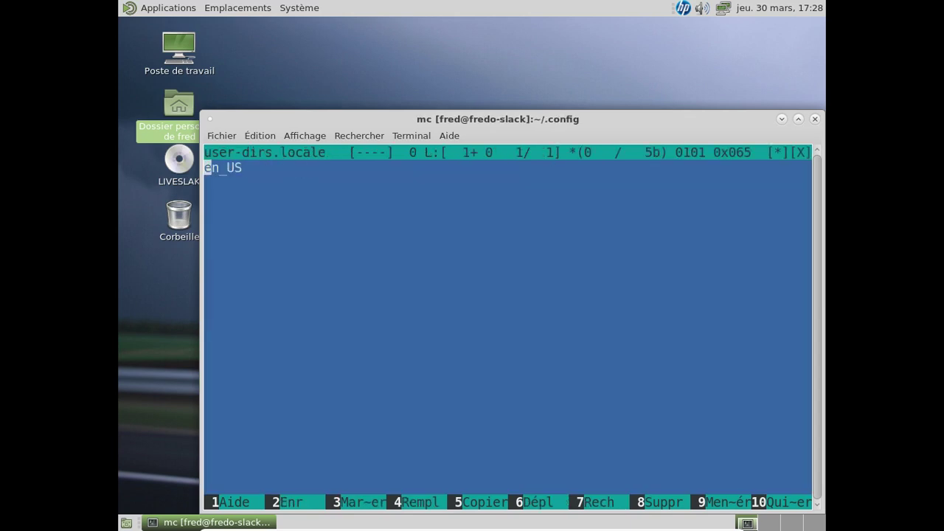
pyautogui.press('Delete')
pyautogui.press('Delete')
pyautogui.write('fr')
pyautogui.press('Delete')
pyautogui.press('Delete')
pyautogui.press('Delete')
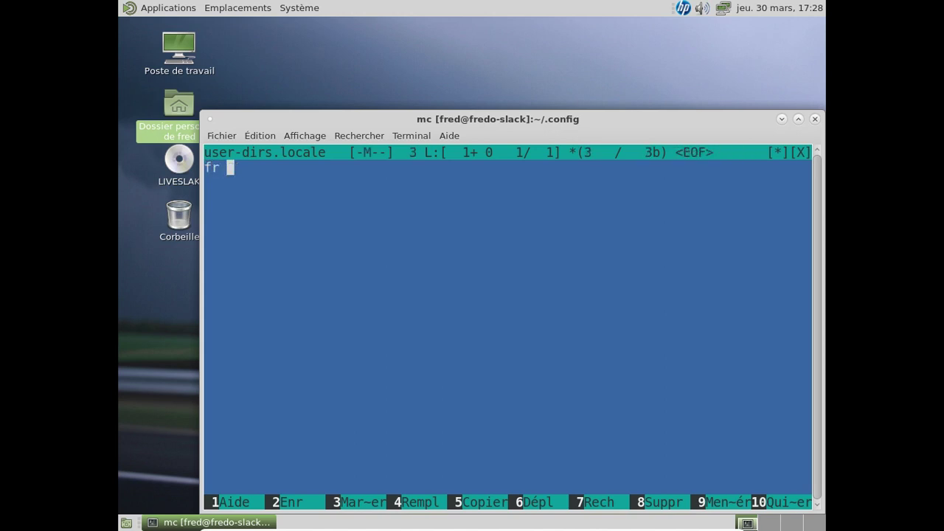
pyautogui.write('FR')
pyautogui.press('F2')
pyautogui.press('Return')
pyautogui.click(765, 501)
# Delete the user-dirs.dirs file from .config and quit Midnight Commander
pyautogui.press('Up')
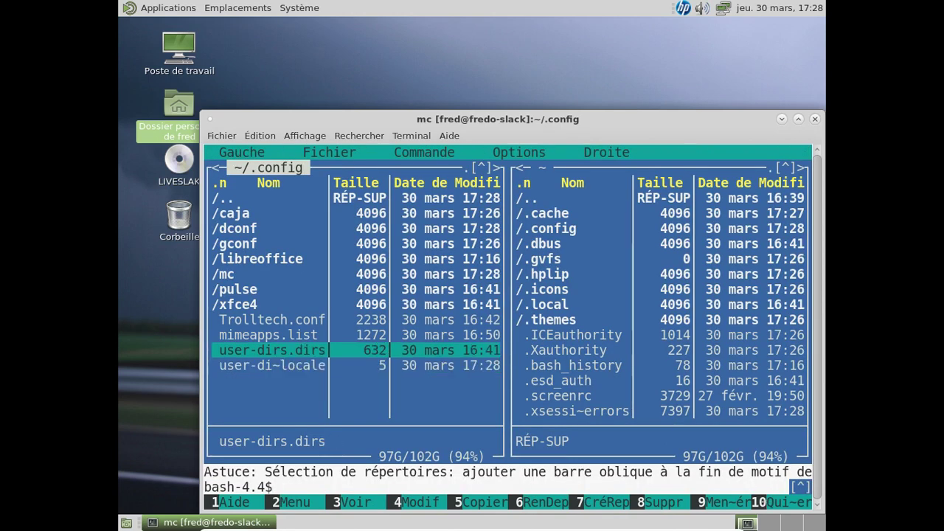
pyautogui.press('F8')
pyautogui.press('Return')
pyautogui.write('exit')
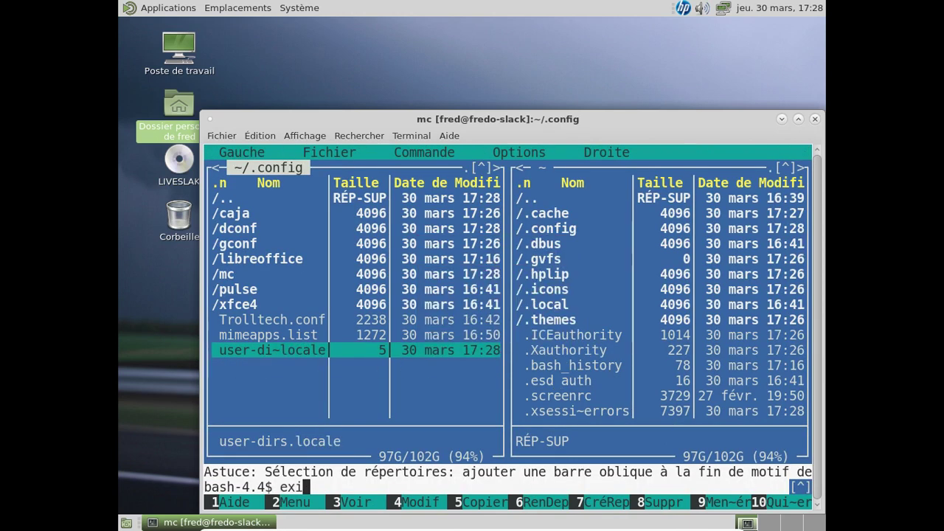
pyautogui.press('Return')
# List the available xdg- commands and run xdg-user-dirs-update to recreate the user folders
pyautogui.write('xd')
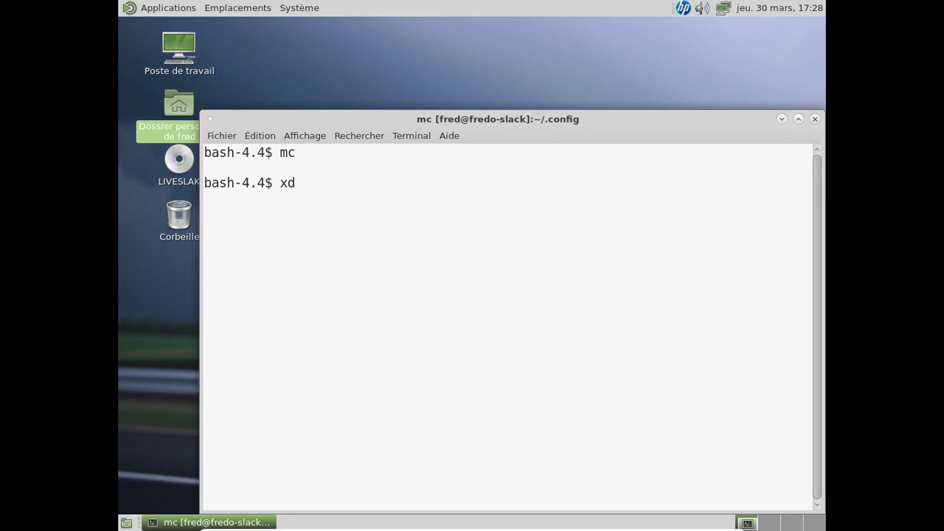
pyautogui.write('g-')
pyautogui.press('Tab')
pyautogui.press('Tab')
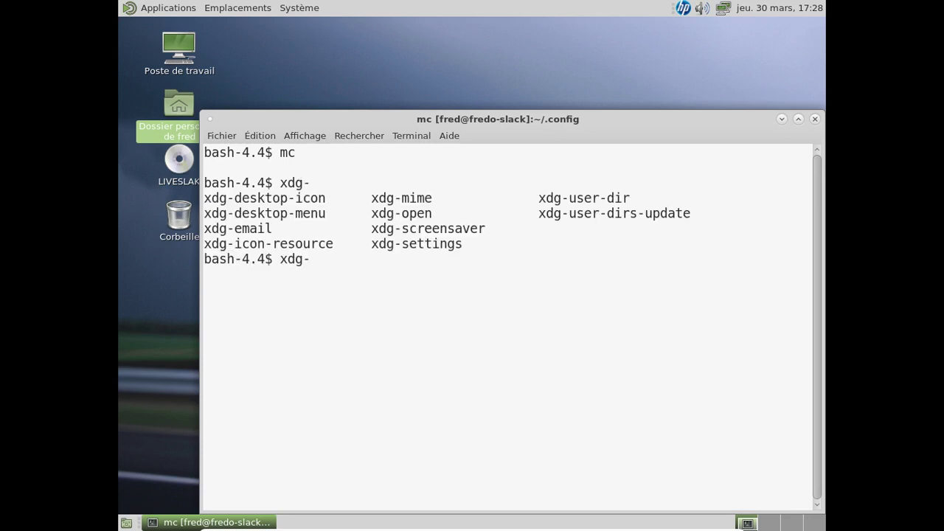
pyautogui.write('uis')
pyautogui.press('BackSpace')
pyautogui.press('BackSpace')
pyautogui.press('Tab')
pyautogui.write('s')
pyautogui.press('Tab')
pyautogui.press('Return')
# Check the folders of the home directory with ls and in the file manager, then close the file manager window
pyautogui.write('ls')
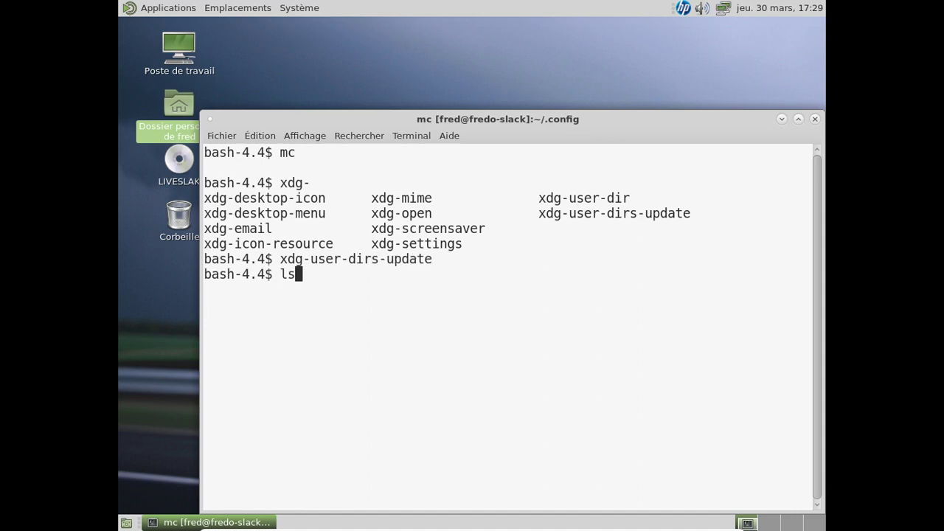
pyautogui.press('Return')
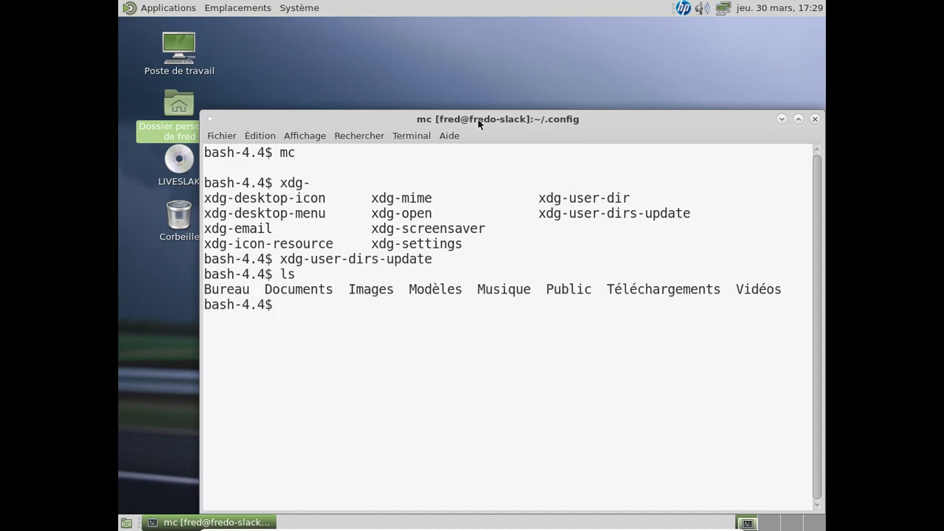
pyautogui.click(183, 108)
pyautogui.doubleClick(183, 108)
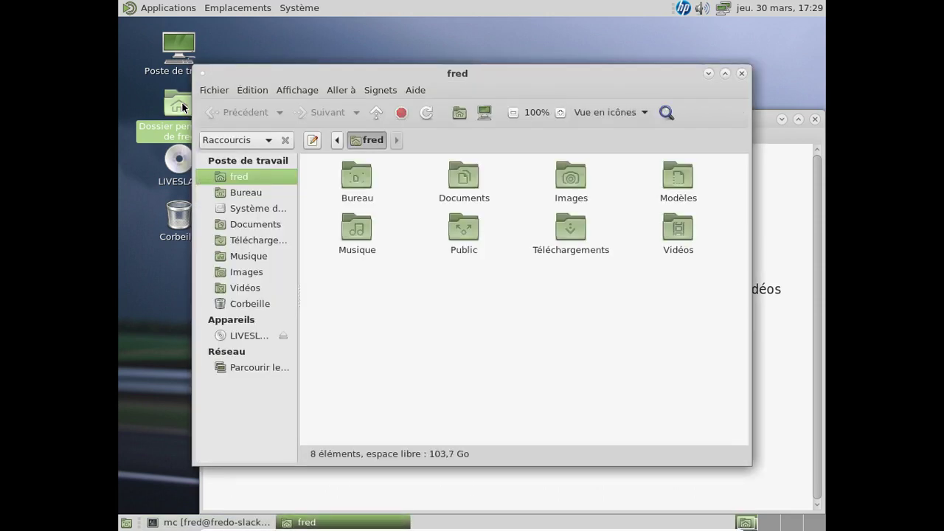
pyautogui.click(742, 73)
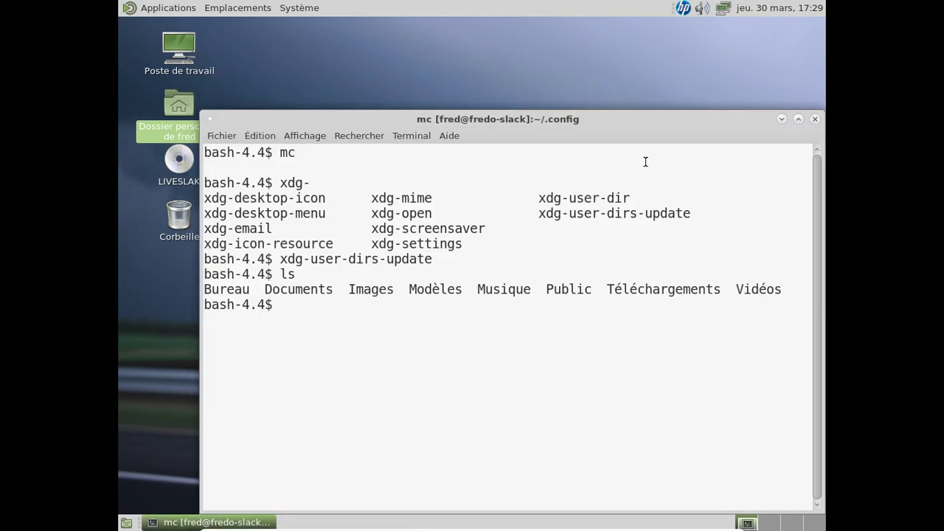
# Switch to the root account with su, entering the root password, and start pkgtool
pyautogui.write('su')
pyautogui.press('Return')
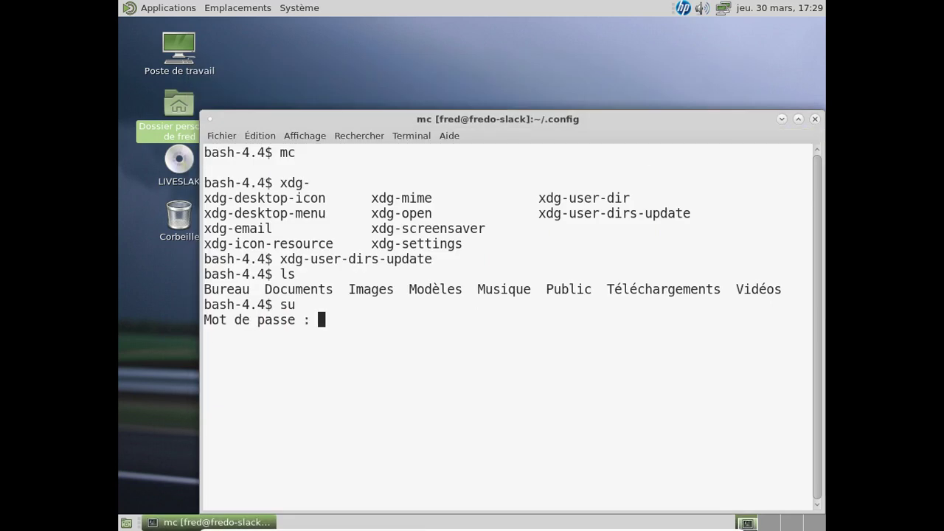
pyautogui.press('Return')
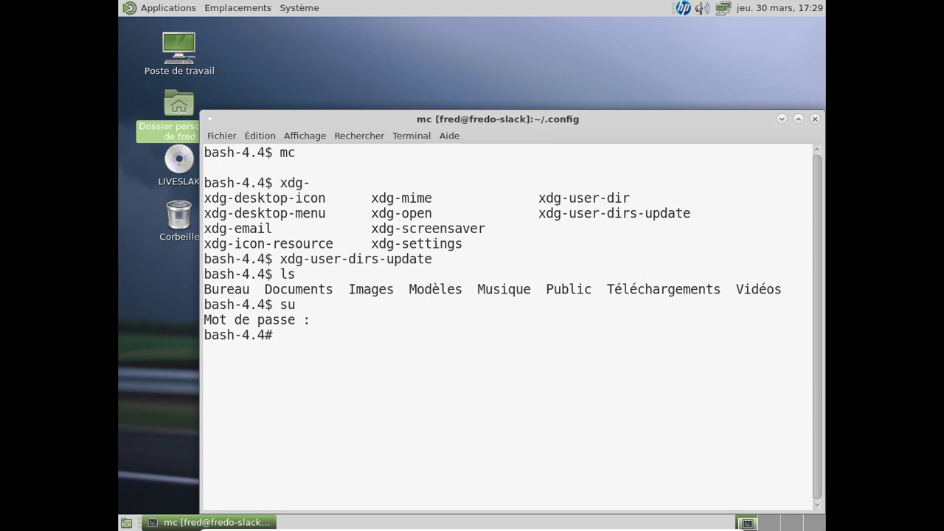
pyautogui.write('pkgtool')
pyautogui.press('Return')
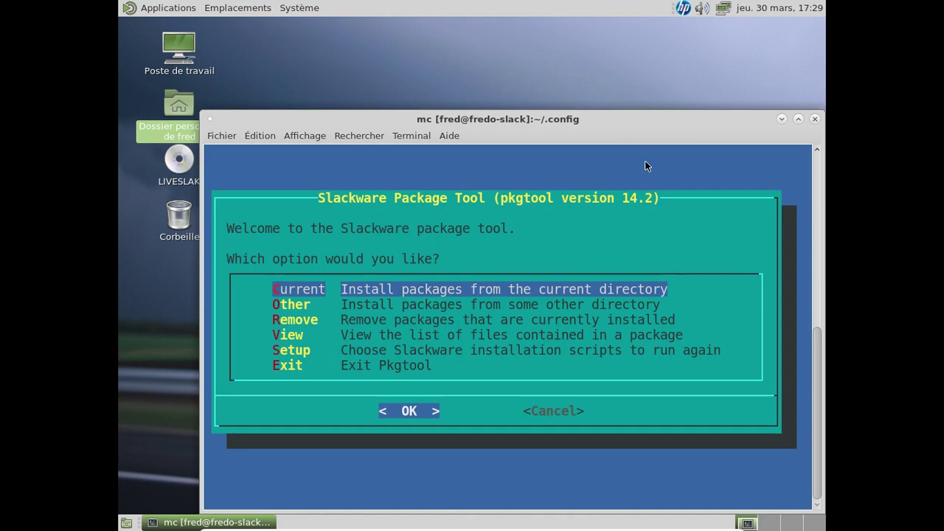
# Look through the first installed packages in pkgtool's Remove list, down to amp, and return to its main menu without selecting any
pyautogui.press('Down')
pyautogui.press('Down')
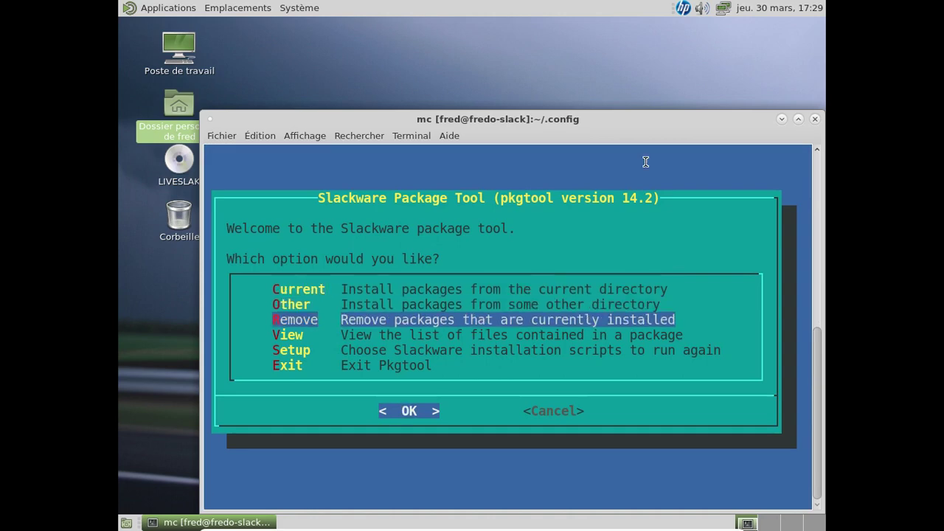
pyautogui.press('Return')
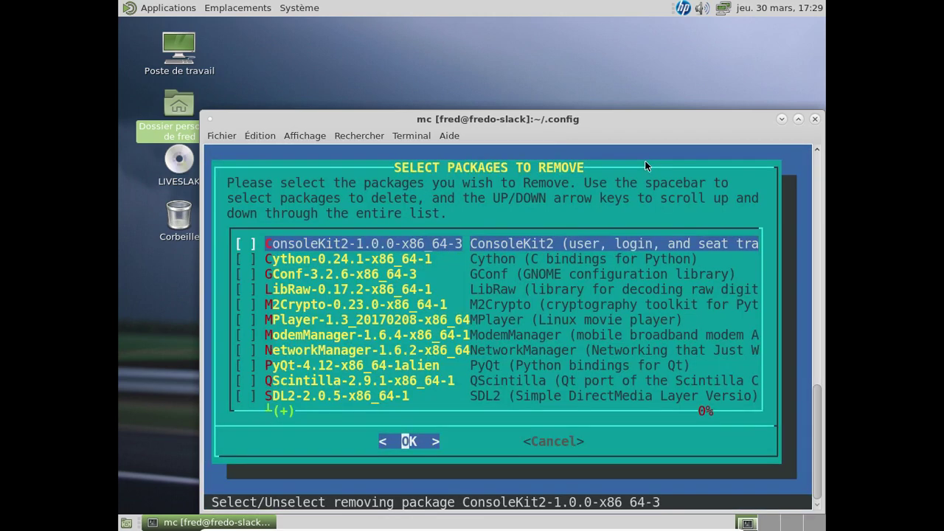
pyautogui.press('Down')
pyautogui.press('Down')
pyautogui.press('Down')
pyautogui.press('Down')
pyautogui.press('Down')
pyautogui.press('Down')
pyautogui.press('Down')
pyautogui.press('Down')
pyautogui.press('Down')
pyautogui.press('Down')
pyautogui.press('Down')
pyautogui.press('Down')
pyautogui.press('Down')
pyautogui.press('Down')
pyautogui.press('Down')
pyautogui.press('Down')
pyautogui.press('Down')
pyautogui.press('Down')
pyautogui.press('Down')
pyautogui.press('Down')
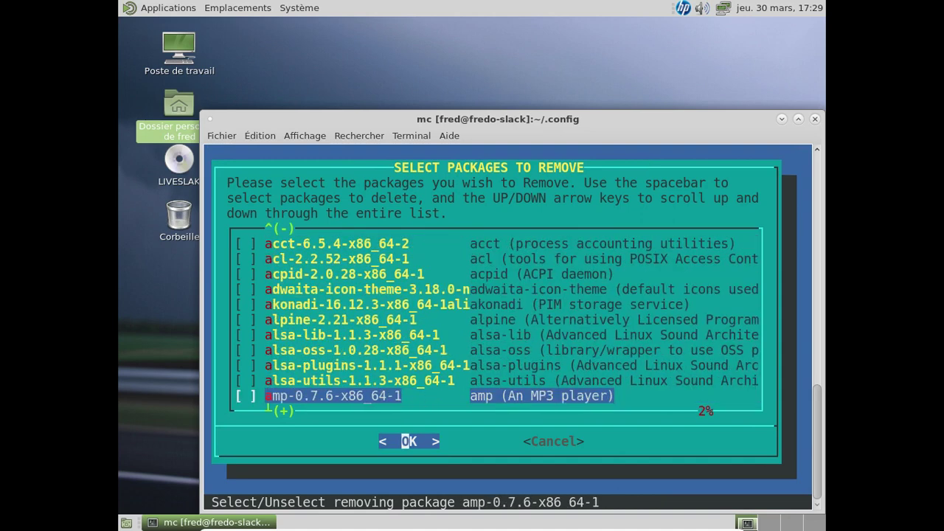
pyautogui.press('Return')
pyautogui.press('Return')
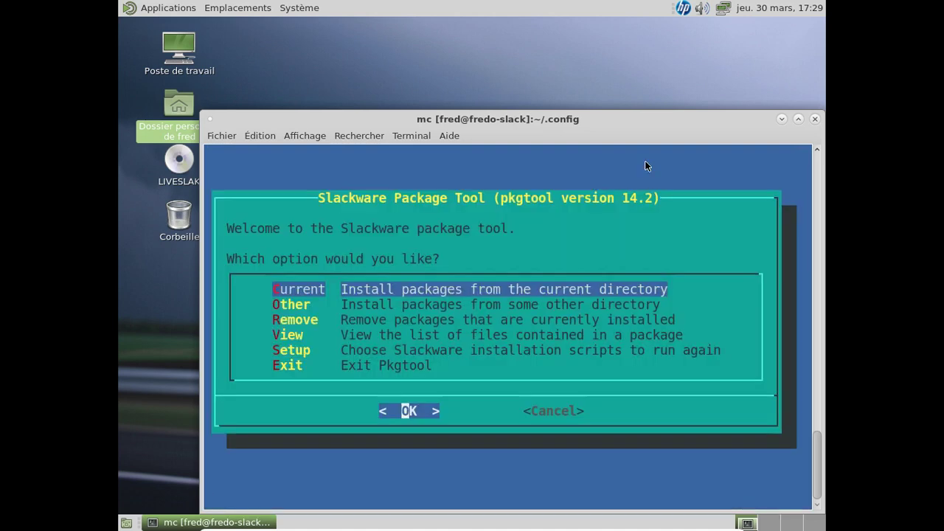
# Open pkgtool's list of installed packages for removal
pyautogui.press('Down')
pyautogui.press('Down')
pyautogui.press('Down')
pyautogui.press('Down')
pyautogui.press('Down')
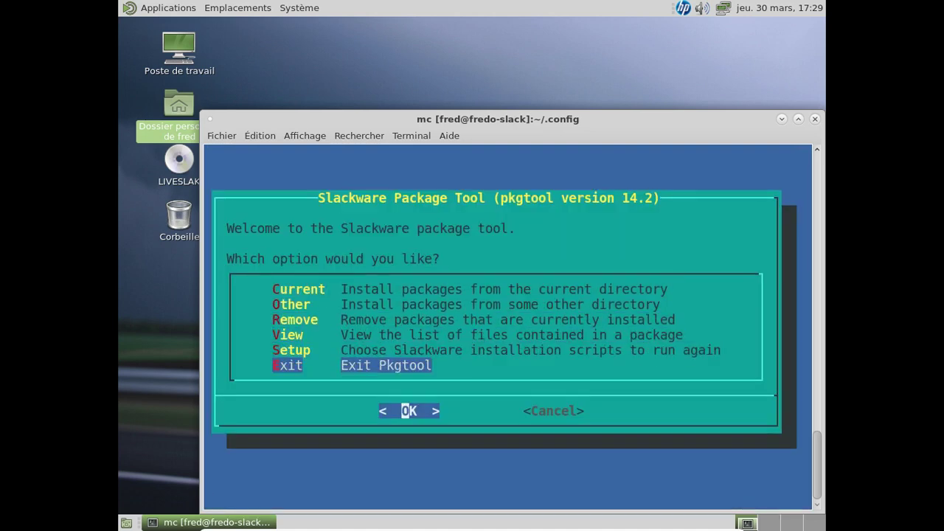
pyautogui.press('Up')
pyautogui.press('Up')
pyautogui.press('Up')
pyautogui.press('Return')
# Look through the whole list of installed packages down to its last entry, zsh
pyautogui.press('pagedown')
pyautogui.press('pagedown')
pyautogui.press('pagedown')
pyautogui.press('pagedown')
pyautogui.press('pagedown')
pyautogui.press('pagedown')
pyautogui.press('pagedown')
pyautogui.press('pagedown')
pyautogui.press('pagedown')
pyautogui.press('pagedown')
pyautogui.press('pagedown')
pyautogui.press('pagedown')
pyautogui.press('pagedown')
pyautogui.press('pagedown')
pyautogui.press('pagedown')
pyautogui.press('pagedown')
pyautogui.press('pagedown')
pyautogui.press('pagedown')
pyautogui.press('pagedown')
pyautogui.press('pagedown')
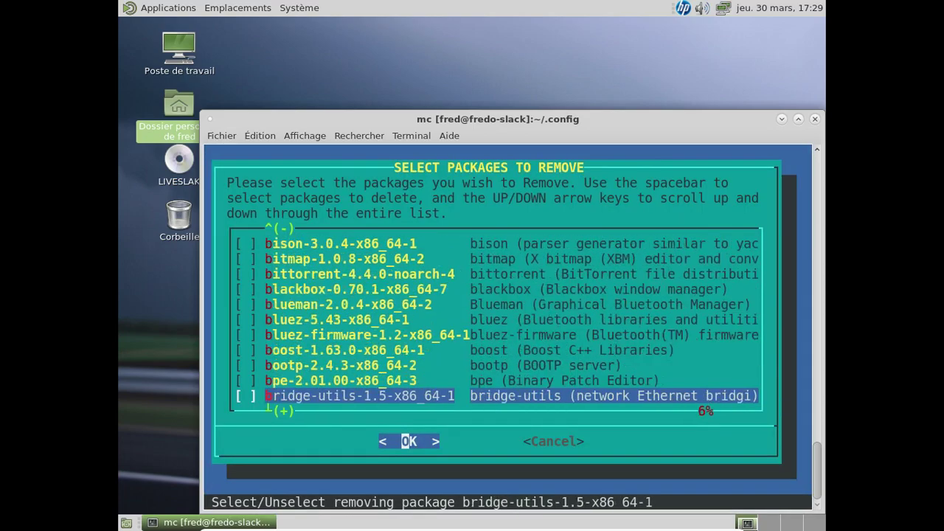
pyautogui.press('pagedown')
pyautogui.press('pagedown')
pyautogui.press('pagedown')
pyautogui.press('pagedown')
pyautogui.press('pagedown')
pyautogui.press('pagedown')
pyautogui.press('pagedown')
pyautogui.press('pagedown')
pyautogui.press('pagedown')
pyautogui.press('pagedown')
pyautogui.press('pagedown')
pyautogui.press('pagedown')
pyautogui.press('pagedown')
pyautogui.press('pagedown')
pyautogui.press('pagedown')
pyautogui.press('pagedown')
pyautogui.press('pagedown')
pyautogui.press('pagedown')
pyautogui.press('pagedown')
pyautogui.press('pagedown')
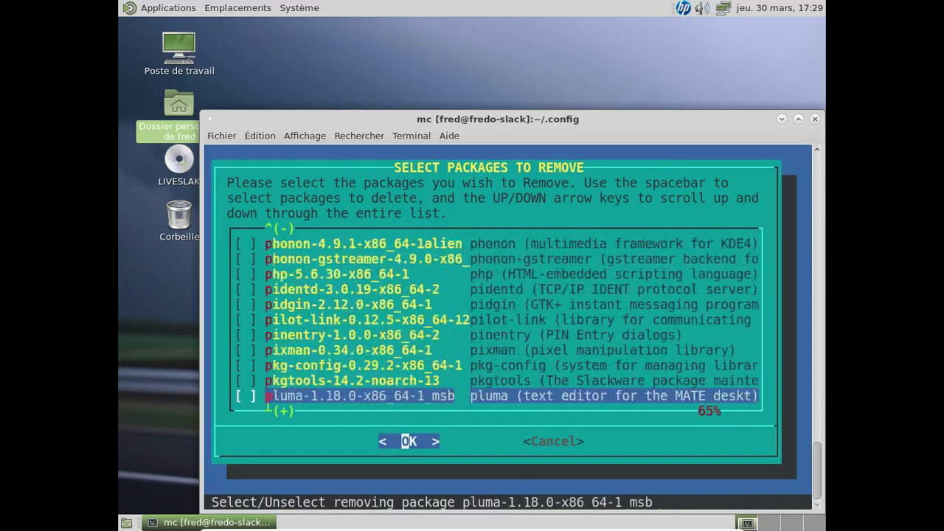
pyautogui.press('pagedown')
pyautogui.press('pagedown')
pyautogui.press('pagedown')
pyautogui.press('pagedown')
pyautogui.press('pagedown')
pyautogui.press('pagedown')
pyautogui.press('pagedown')
pyautogui.press('pagedown')
pyautogui.press('pagedown')
pyautogui.press('pagedown')
pyautogui.press('pagedown')
pyautogui.press('pagedown')
pyautogui.press('pagedown')
pyautogui.press('pagedown')
pyautogui.press('pagedown')
pyautogui.press('pagedown')
pyautogui.press('pagedown')
pyautogui.press('pagedown')
pyautogui.press('pagedown')
pyautogui.press('pagedown')
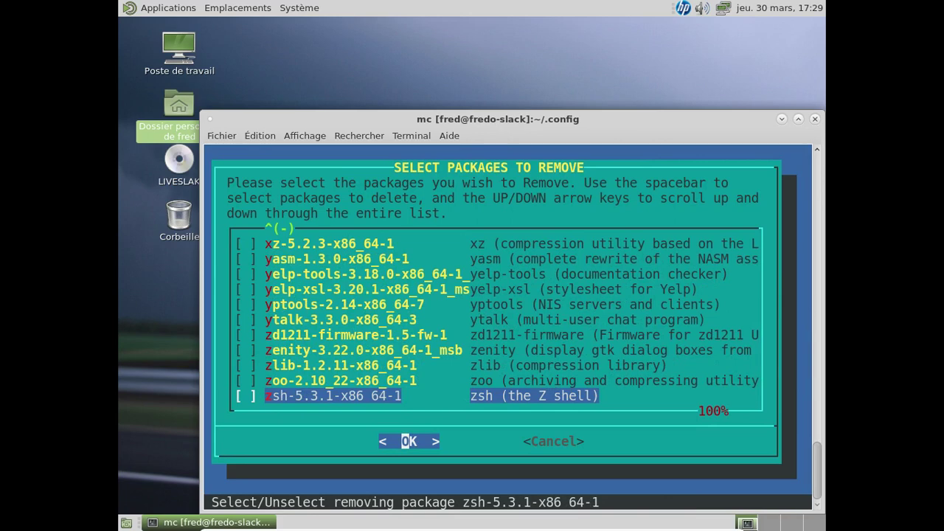
# Go back up the list to the Xfce packages and mark xfce4-appfinder, xfce4-clipman-plugin and xfce4-dev-tools for removal
pyautogui.press('Up')
pyautogui.press('Up')
pyautogui.press('Up')
pyautogui.press('Up')
pyautogui.press('Up')
pyautogui.press('Up')
pyautogui.press('Up')
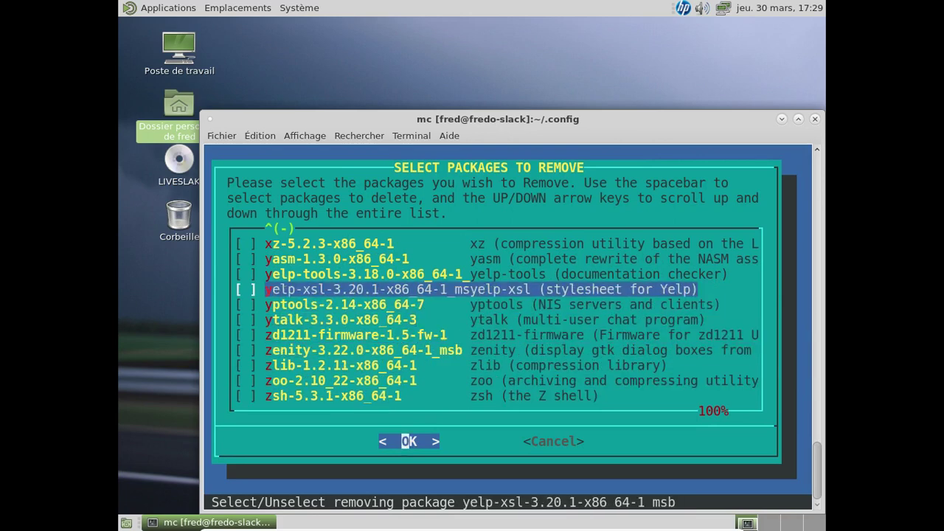
pyautogui.press('Up')
pyautogui.press('Up')
pyautogui.press('Up')
pyautogui.press('Up')
pyautogui.press('Up')
pyautogui.press('Up')
pyautogui.press('Up')
pyautogui.press('Up')
pyautogui.press('Up')
pyautogui.press('Up')
pyautogui.press('Up')
pyautogui.press('Up')
pyautogui.press('Up')
pyautogui.press('Up')
pyautogui.press('Up')
pyautogui.press('Up')
pyautogui.press('Up')
pyautogui.press('Up')
pyautogui.press('Up')
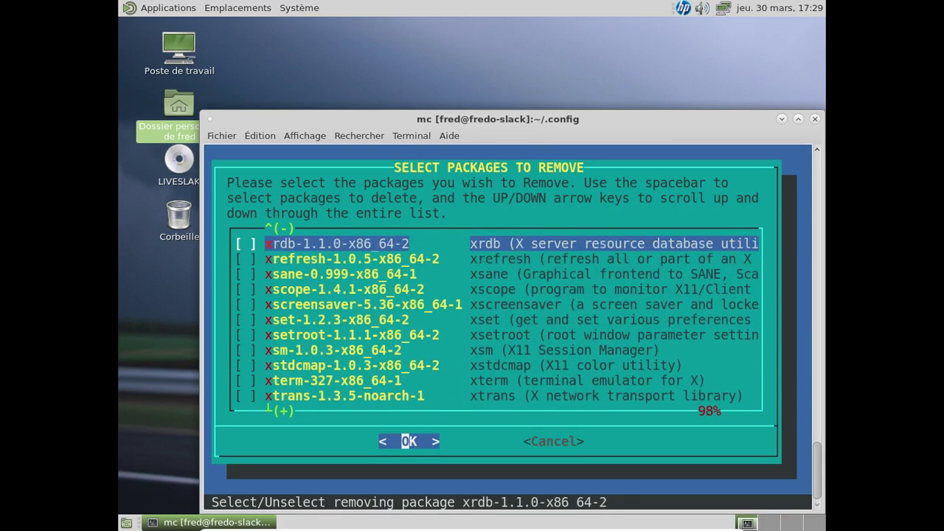
pyautogui.press('Up')
pyautogui.press('Up')
pyautogui.press('Up')
pyautogui.press('Up')
pyautogui.press('Up')
pyautogui.press('Up')
pyautogui.press('Up')
pyautogui.press('Up')
pyautogui.press('Up')
pyautogui.press('Up')
pyautogui.press('Up')
pyautogui.press('Up')
pyautogui.press('Up')
pyautogui.press('Up')
pyautogui.press('Up')
pyautogui.press('Up')
pyautogui.press('Up')
pyautogui.press('Up')
pyautogui.press('Up')
pyautogui.press('Up')
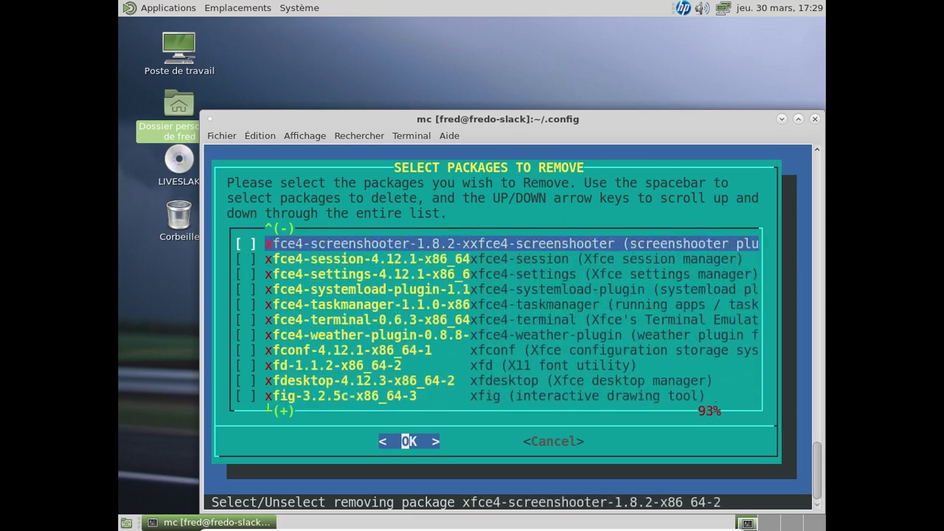
pyautogui.press('Up')
pyautogui.press('Up')
pyautogui.press('Up')
pyautogui.press('Up')
pyautogui.press('Up')
pyautogui.press('Up')
pyautogui.press('Up')
pyautogui.press('Up')
pyautogui.press('Up')
pyautogui.press('Up')
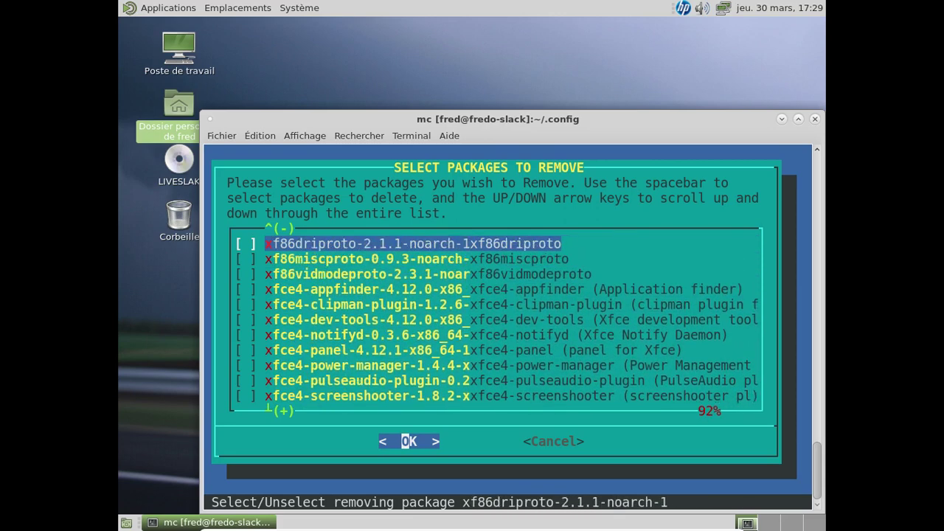
pyautogui.press('Down')
pyautogui.press('Down')
pyautogui.press('Down')
pyautogui.press('space')
pyautogui.press('Down')
pyautogui.press('space')
pyautogui.press('Down')
pyautogui.press('space')
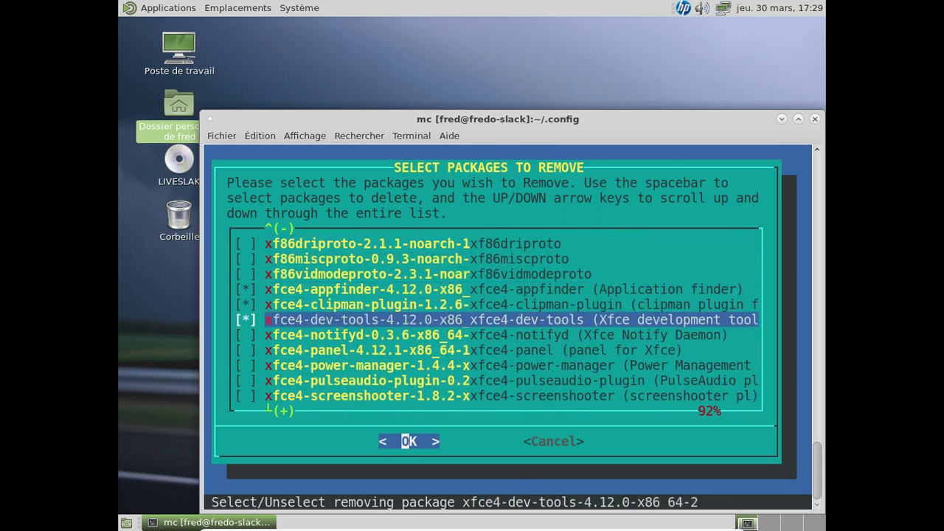
# Mark xfce4-notifyd, xfce4-panel, xfce4-power-manager, xfce4-pulseaudio-plugin and xfce4-screenshooter for removal
pyautogui.press('Down')
pyautogui.press('space')
pyautogui.press('Down')
pyautogui.press('space')
pyautogui.press('Down')
pyautogui.press('space')
pyautogui.press('Down')
pyautogui.press('space')
pyautogui.press('Down')
pyautogui.press('space')
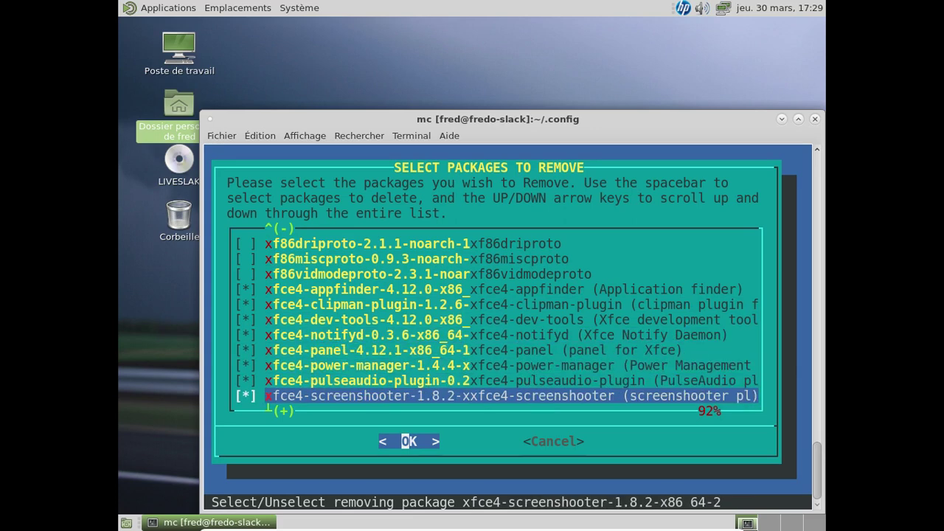
# Mark xfce4-session, xfce4-settings, xfce4-systemload-plugin, xfce4-taskmanager and xfce4-terminal for removal
pyautogui.press('Down')
pyautogui.press('space')
pyautogui.press('Down')
pyautogui.press('Down')
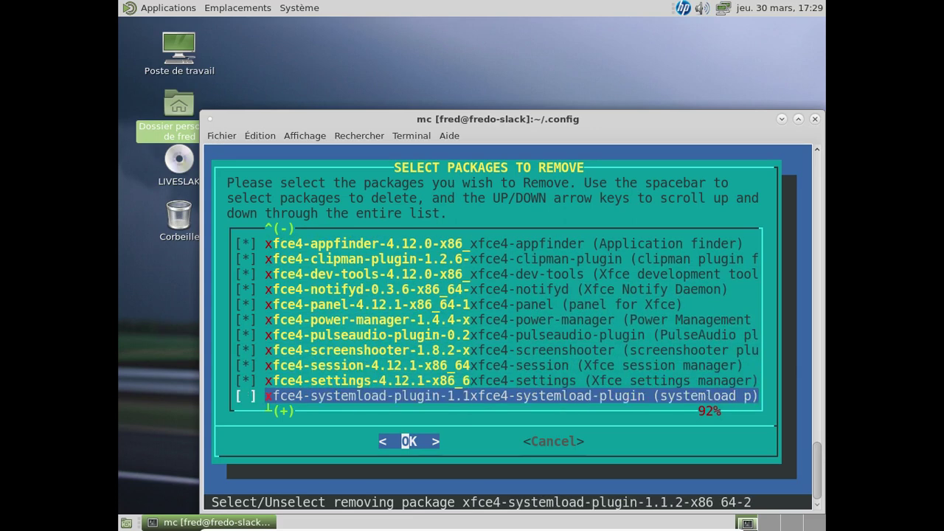
pyautogui.press('space')
pyautogui.press('Down')
pyautogui.press('space')
pyautogui.press('Down')
pyautogui.press('space')
# Mark xfce4-weather-plugin, xfconf and xfdesktop for removal, leaving xfd unmarked
pyautogui.press('Down')
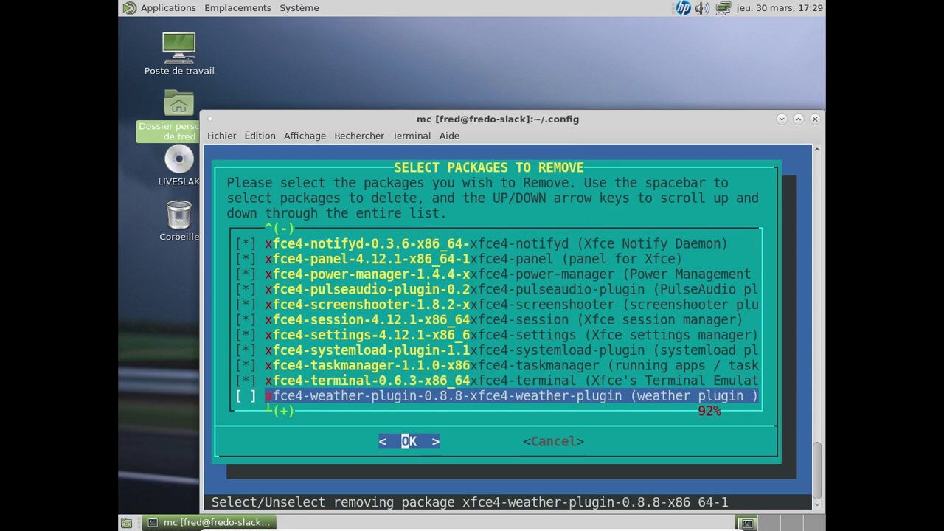
pyautogui.press('space')
pyautogui.press('Down')
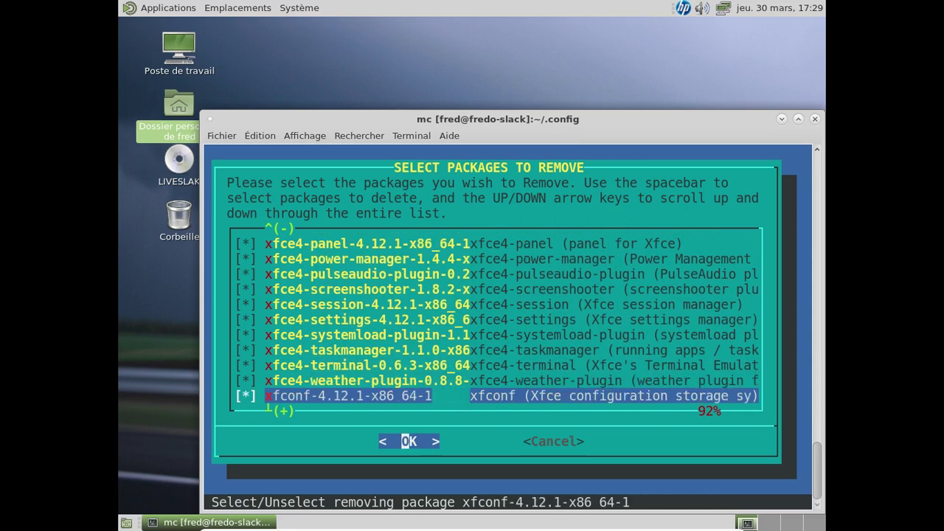
pyautogui.press('Down')
pyautogui.press('Down')
pyautogui.press('Down')
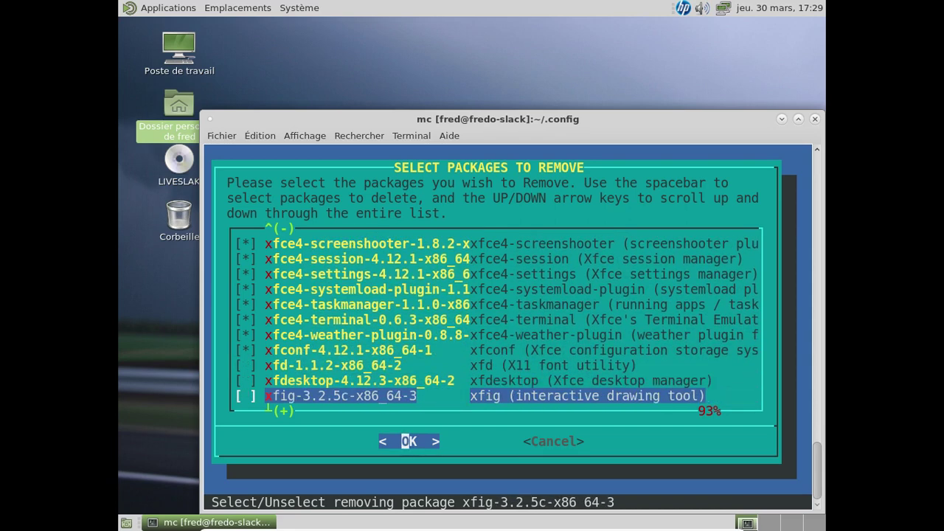
pyautogui.press('Up')
pyautogui.press('space')
# Mark the Xfce window manager package xfwm4 for removal, leaving xfig, xfontsel, xfractint and the xfs packages unmarked
pyautogui.press('Down')
pyautogui.press('Down')
pyautogui.press('Down')
pyautogui.press('Down')
pyautogui.press('Down')
pyautogui.press('Down')
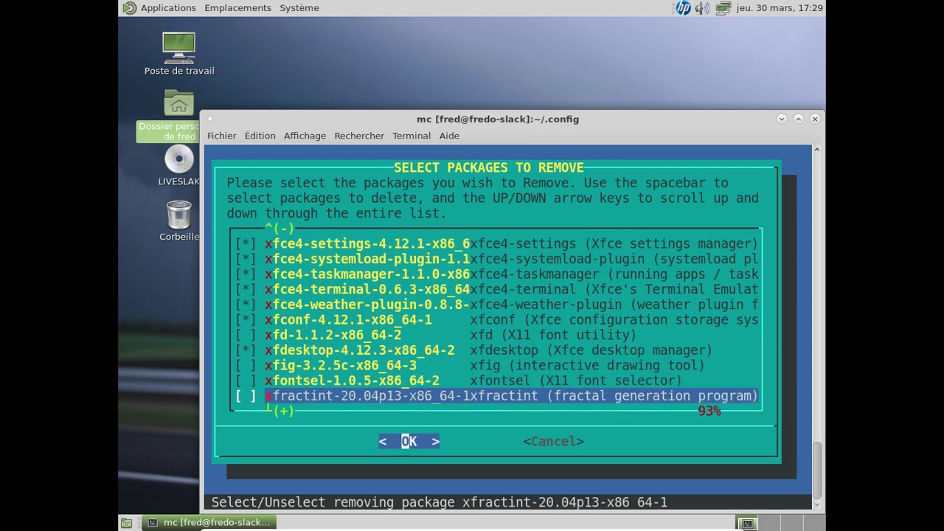
pyautogui.press('Down')
pyautogui.press('Down')
pyautogui.press('Down')
pyautogui.press('Down')
pyautogui.press('Down')
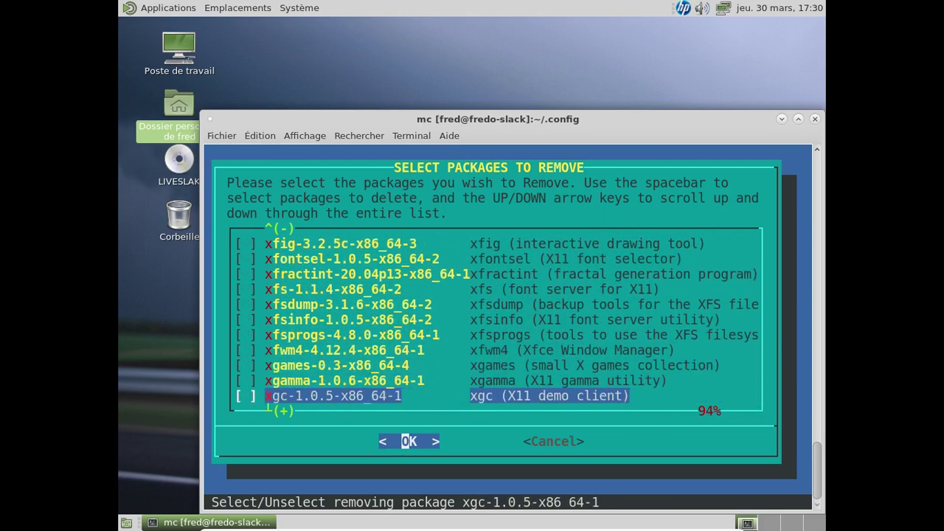
pyautogui.press('Up')
pyautogui.press('Up')
pyautogui.press('Up')
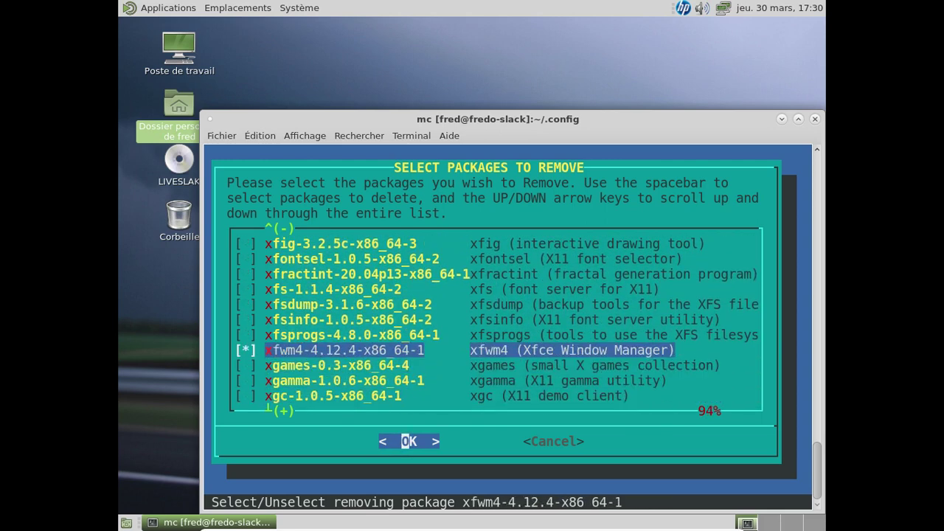
# Check the entries after xfwm4 as far as xkbutils for more Xfce packages, and start removing the marked packages
pyautogui.press('Down')
pyautogui.press('Down')
pyautogui.press('Down')
pyautogui.press('Down')
pyautogui.press('Down')
pyautogui.press('Down')
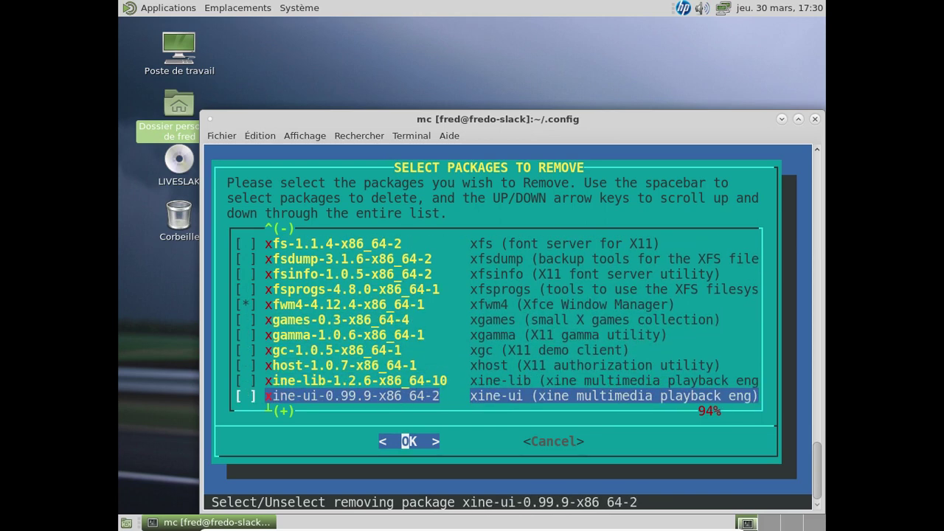
pyautogui.press('Down')
pyautogui.press('Down')
pyautogui.press('Down')
pyautogui.press('Down')
pyautogui.press('Down')
pyautogui.press('Down')
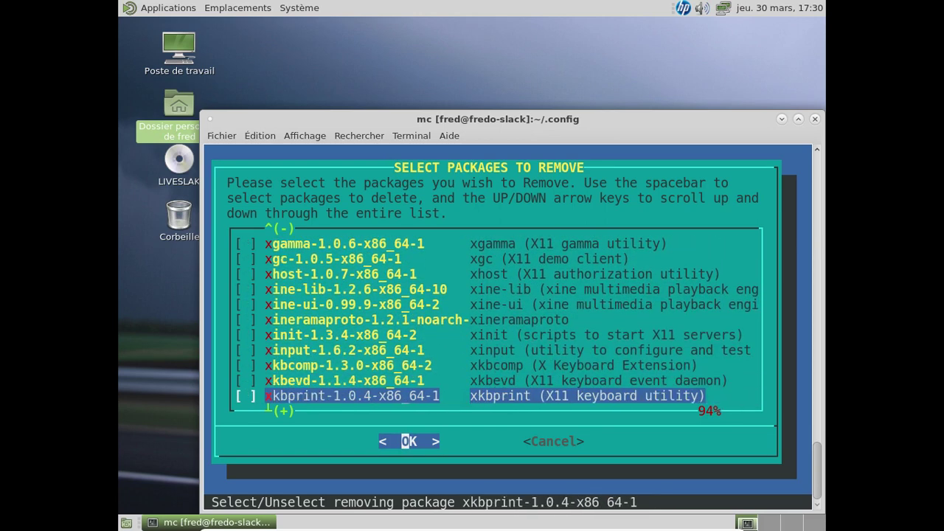
pyautogui.press('Down')
pyautogui.press('Up')
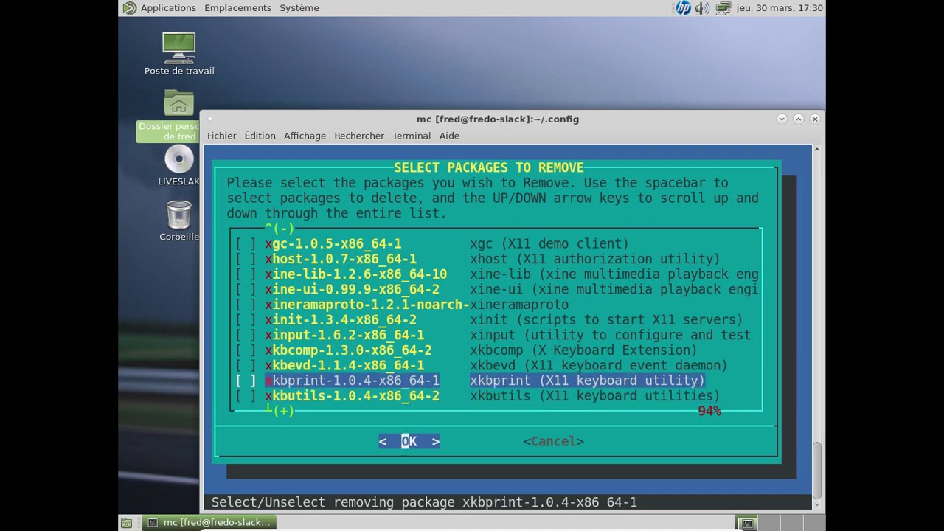
pyautogui.press('Return')
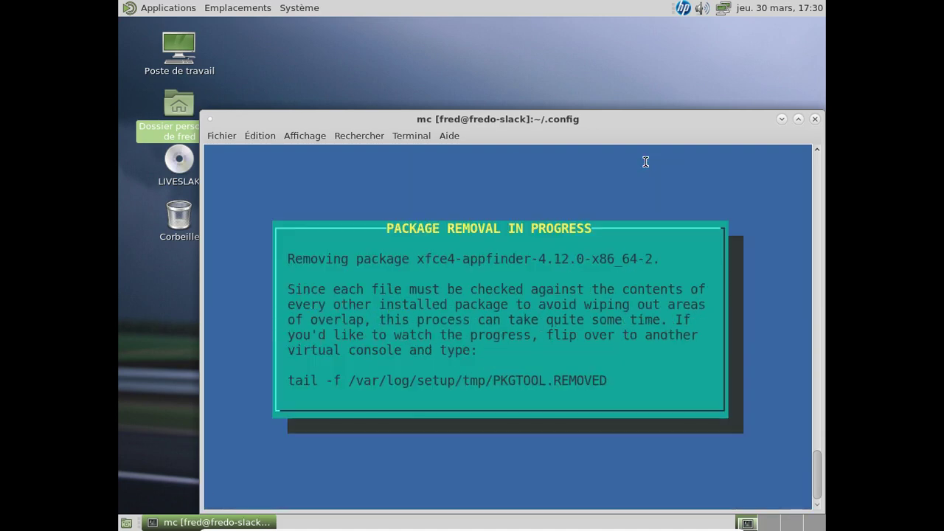
# Open a second terminal tab and become root with su, entering the root password
pyautogui.click(319, 137)
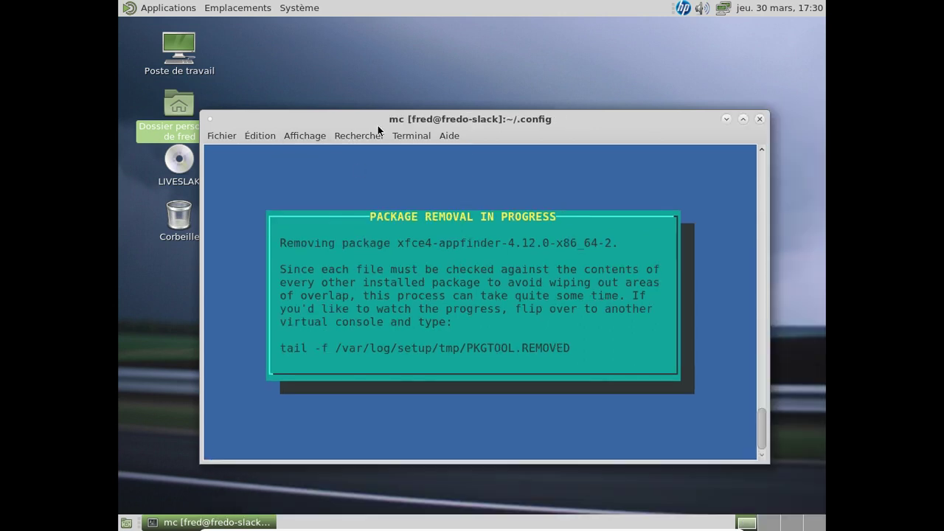
pyautogui.moveTo(377, 124); pyautogui.dragTo(372, 34)
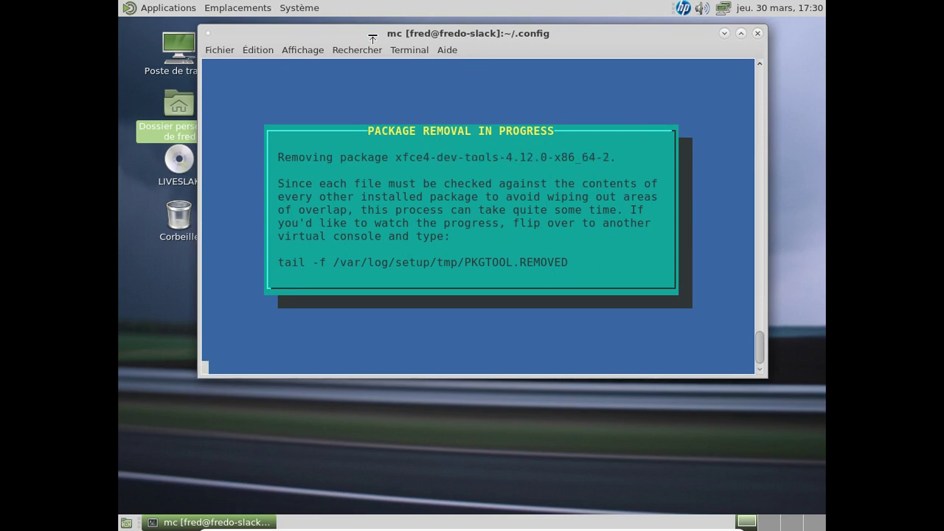
pyautogui.hotkey('ctrl', 'shift', 't')
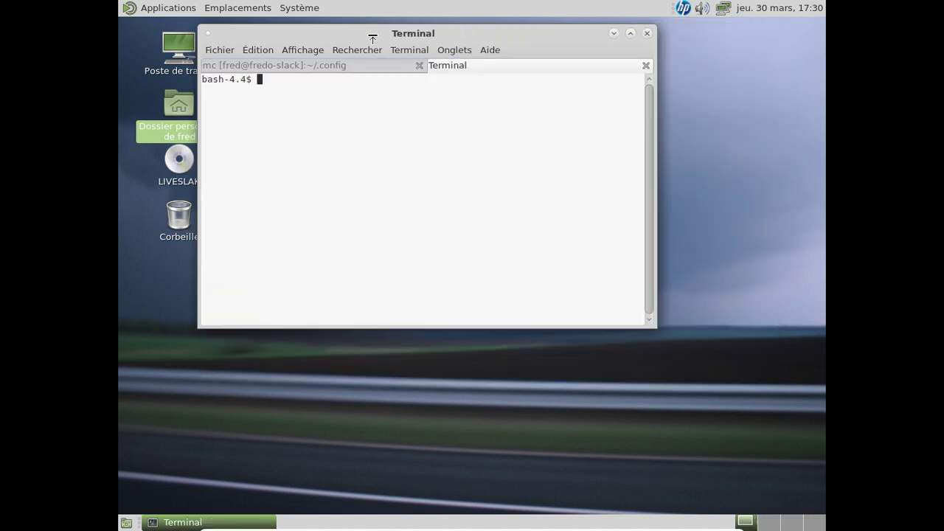
pyautogui.write('su')
pyautogui.press('Return')
pyautogui.press('Return')
# Try to remove the package thunar with removepkg
pyautogui.write('remov')
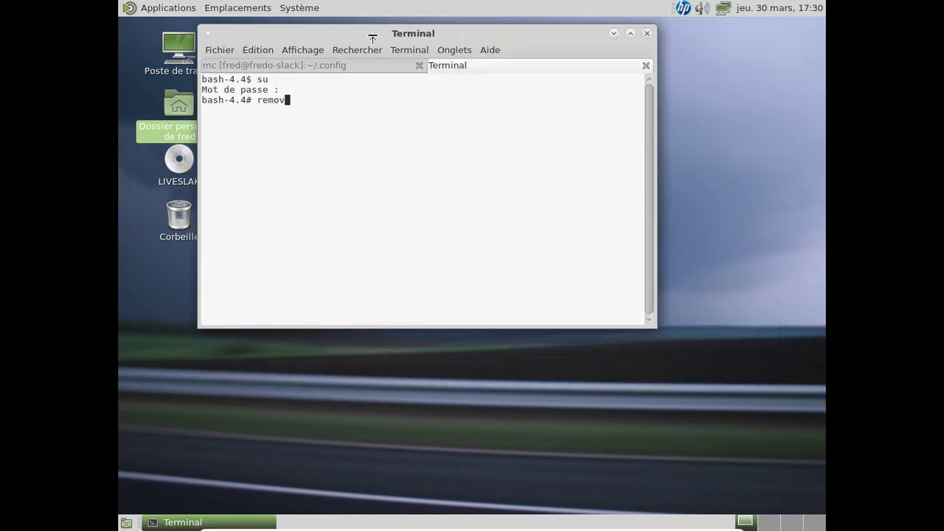
pyautogui.write('epkg thunar')
pyautogui.press('Return')
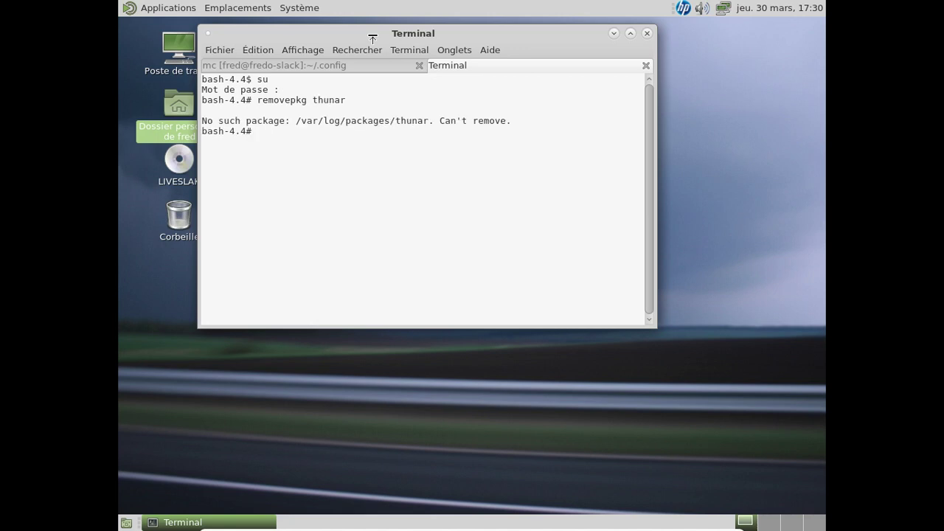
# Go to /var/log/packages and list the installed packages with ls
pyautogui.press('Up')
pyautogui.press('BackSpace')
pyautogui.press('BackSpace')
pyautogui.press('BackSpace')
pyautogui.press('BackSpace')
pyautogui.press('BackSpace')
pyautogui.press('BackSpace')
pyautogui.press('BackSpace')
pyautogui.press('BackSpace')
pyautogui.press('BackSpace')
pyautogui.press('BackSpace')
pyautogui.press('BackSpace')
pyautogui.press('BackSpace')
pyautogui.press('BackSpace')
pyautogui.press('BackSpace')
pyautogui.press('BackSpace')
pyautogui.press('BackSpace')
pyautogui.write('cd /var/log/packages/')
pyautogui.press('Return')
pyautogui.write('ls')
pyautogui.press('Return')
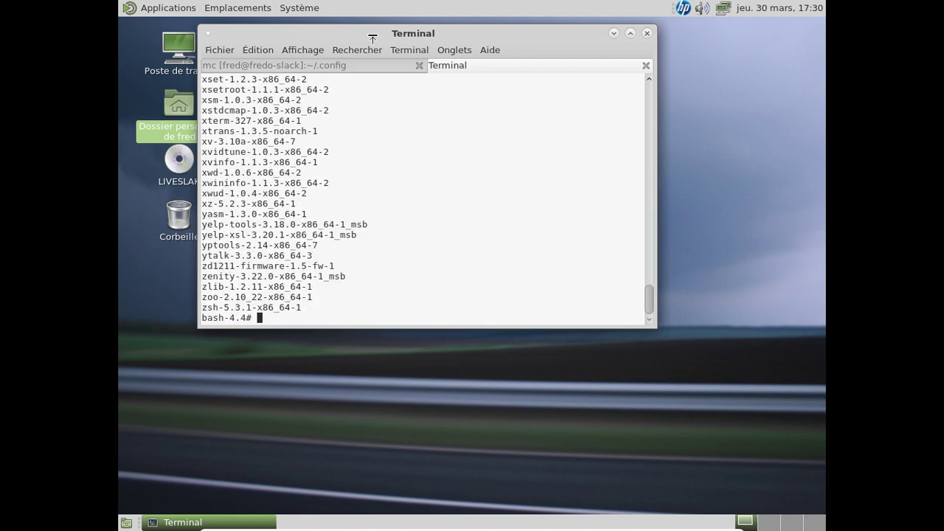
# Look back through the package listing from the x entries to the r entries for Thunar packages
pyautogui.scroll(12, 444, 146)
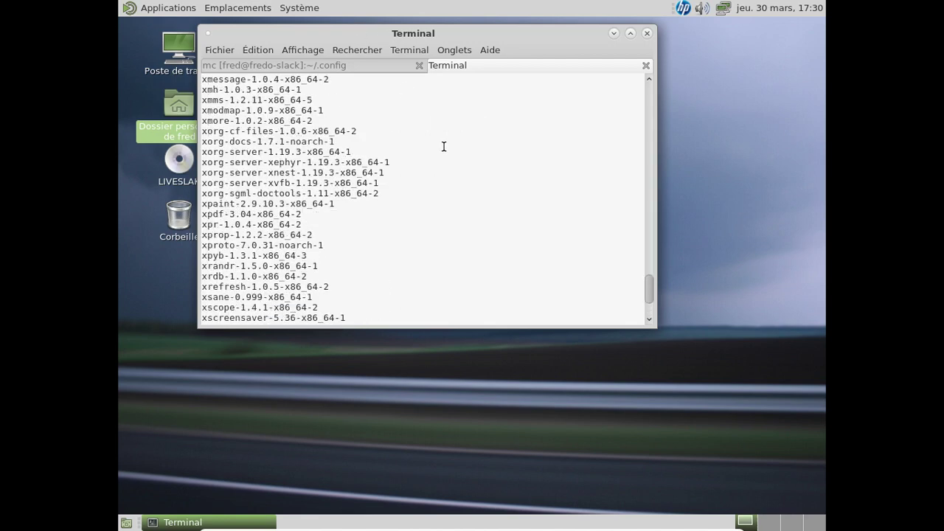
pyautogui.scroll(15, 444, 146)
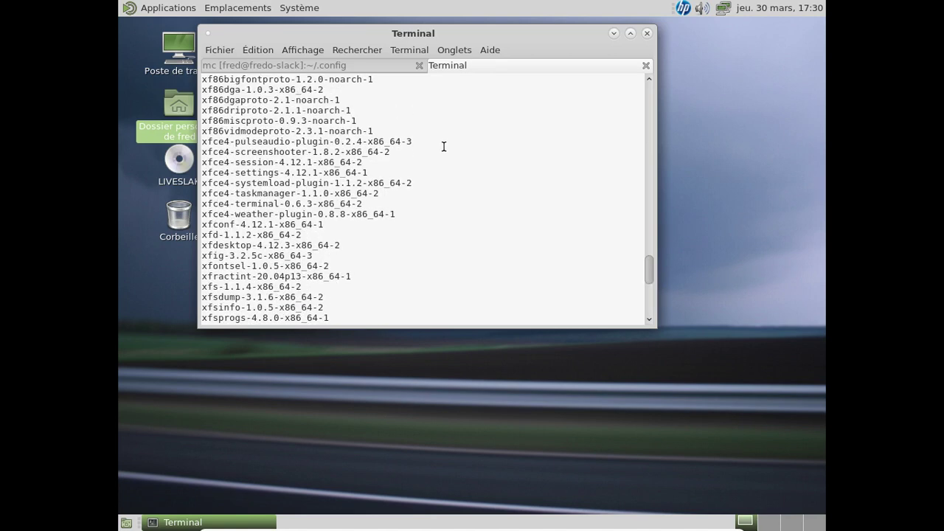
pyautogui.scroll(15, 444, 146)
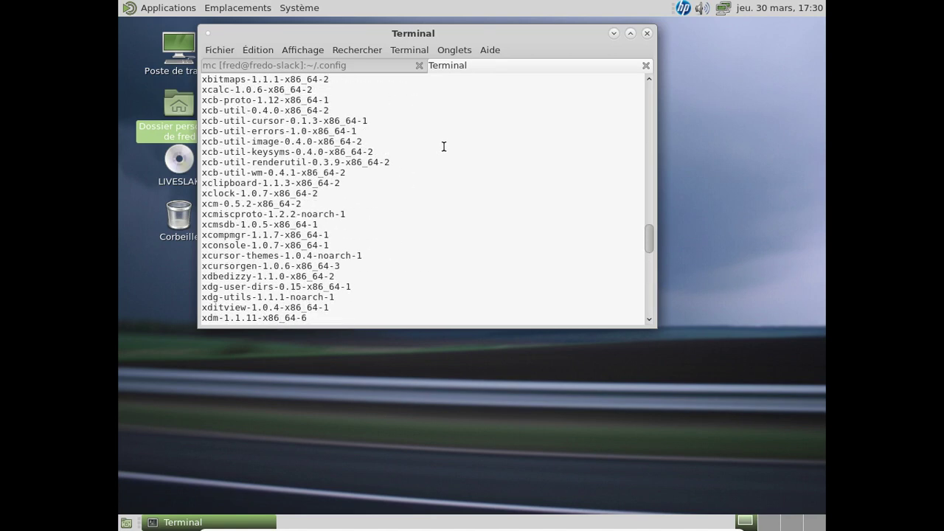
pyautogui.scroll(15, 444, 146)
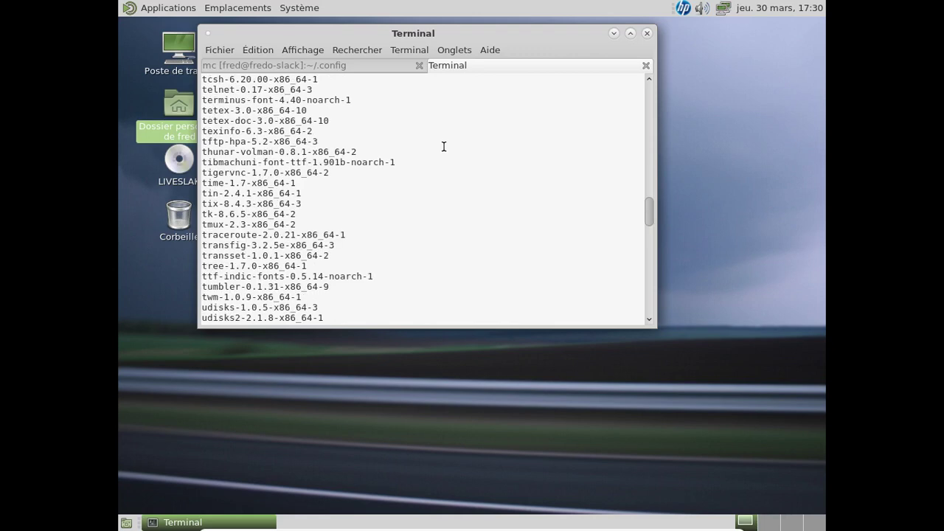
pyautogui.scroll(1, 444, 146)
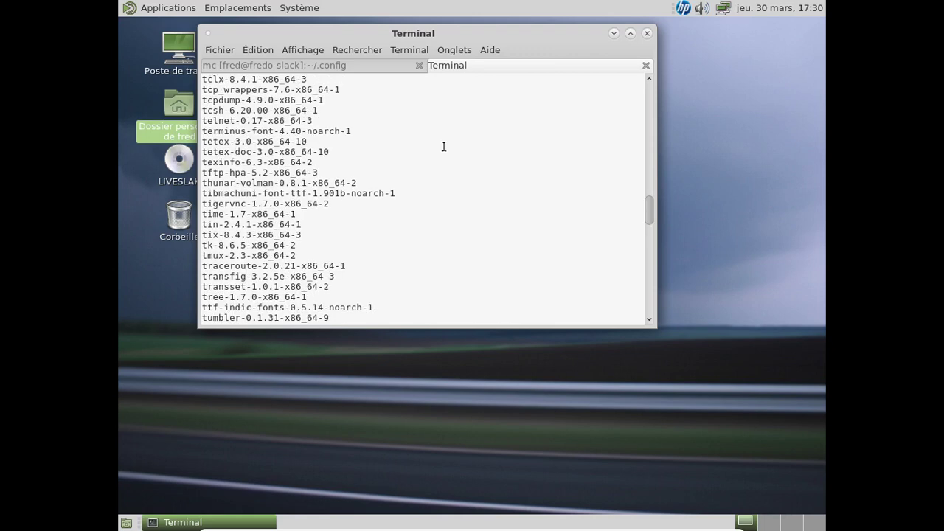
pyautogui.scroll(12, 443, 146)
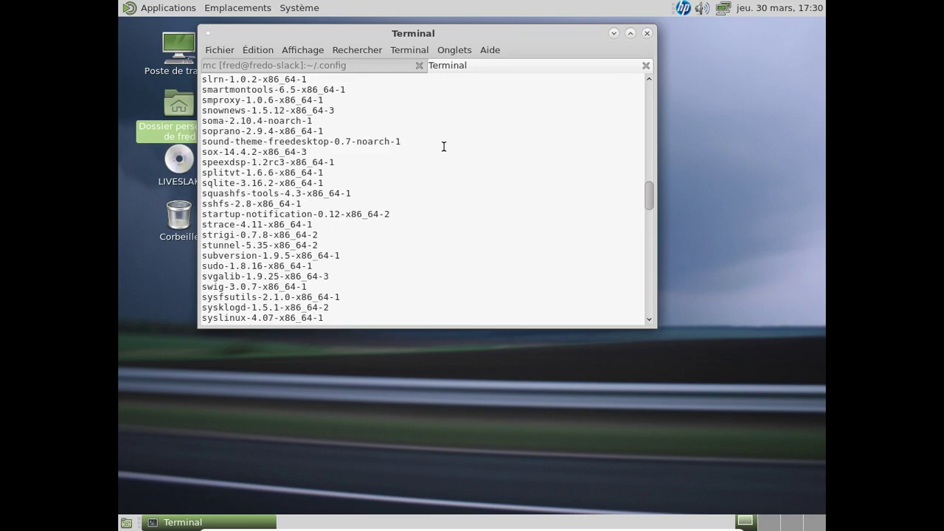
pyautogui.scroll(18, 444, 146)
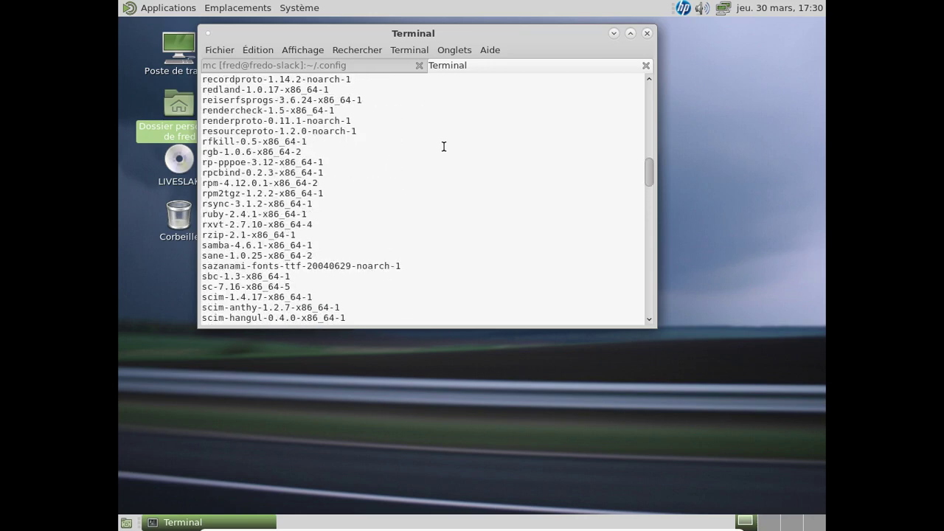
pyautogui.scroll(4, 444, 146)
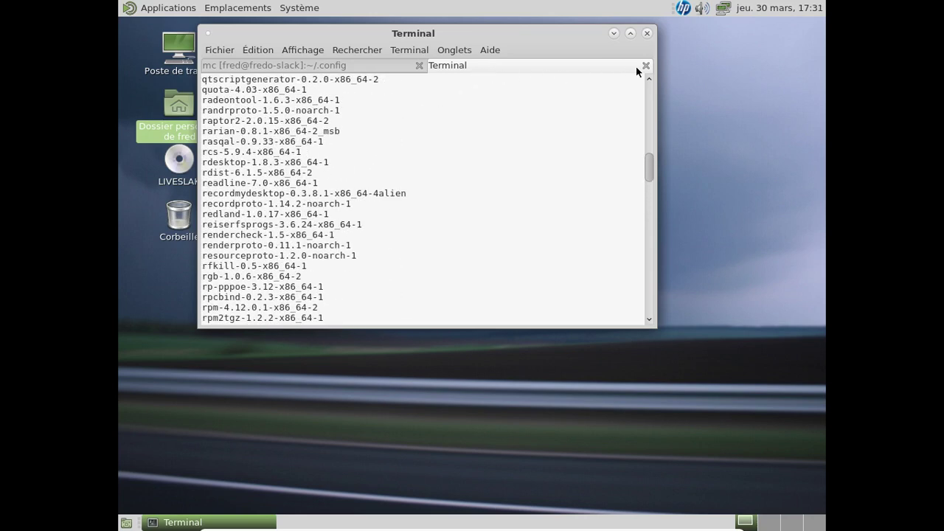
# Remove the thunar-volman package with removepkg and check how far pkgtool has got in the other terminal tab
pyautogui.hotkey('shift', 'End')
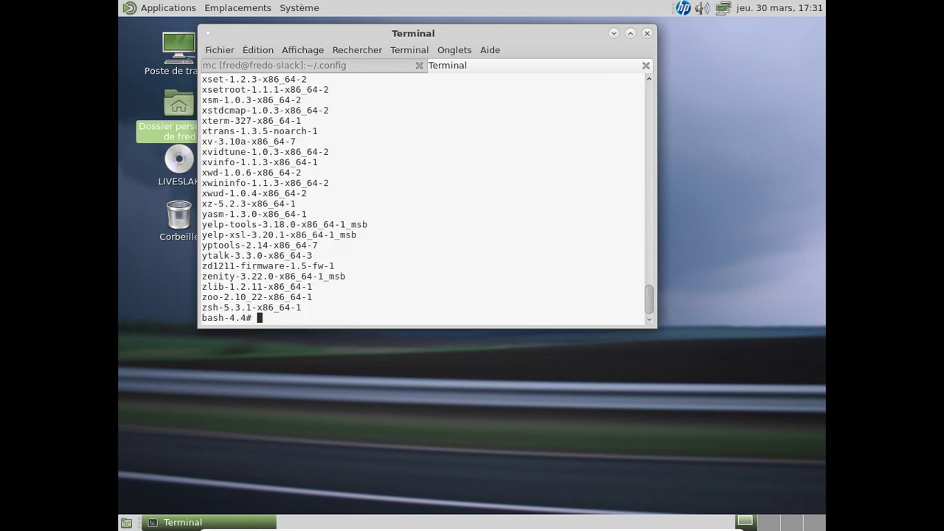
pyautogui.write('cd /var/log/packages/')
pyautogui.press('Up')
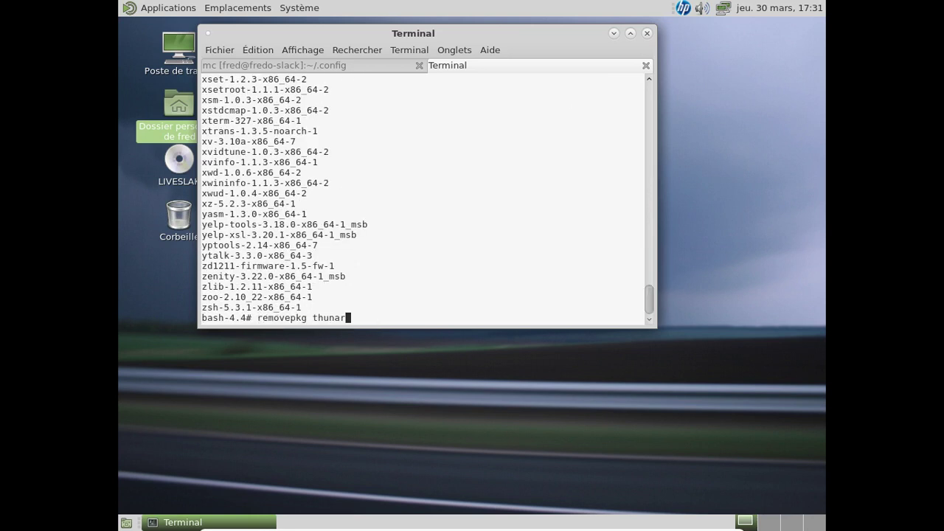
pyautogui.write('-volman')
pyautogui.press('Return')
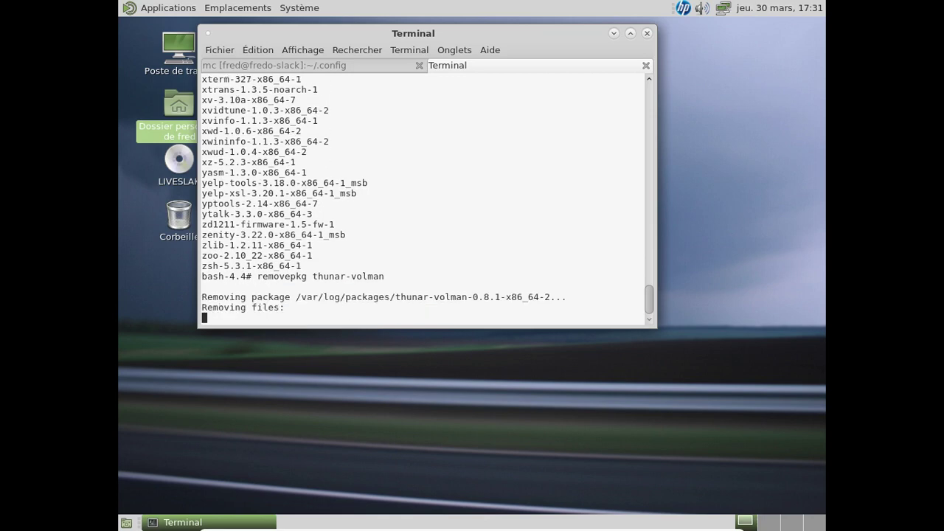
pyautogui.click(348, 65)
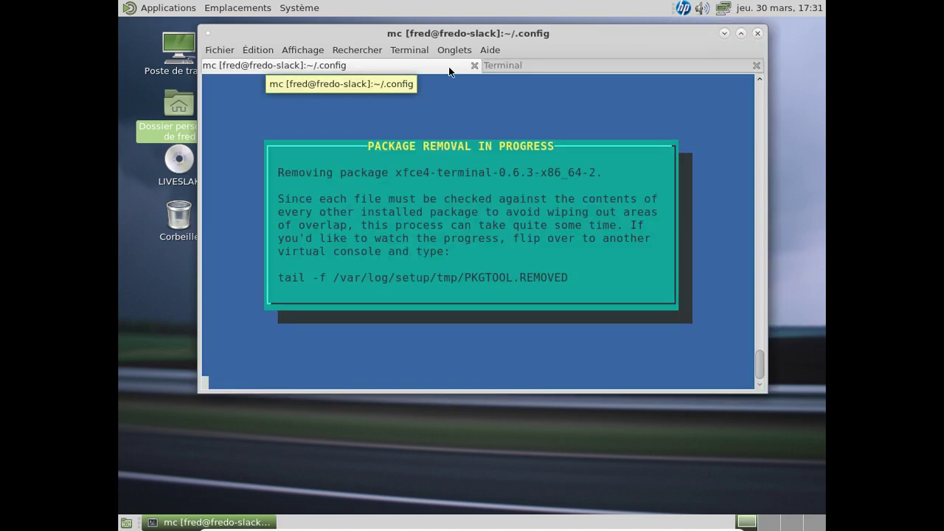
pyautogui.click(506, 66)
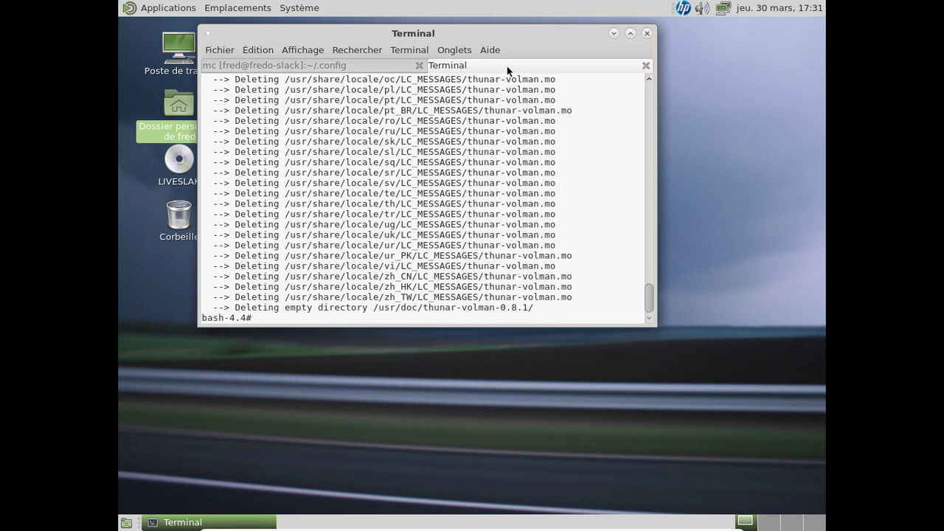
# Change to /var/log/packages again and list the entries matching thun*
pyautogui.write('cd /var/log/p')
pyautogui.press('Tab')
pyautogui.press('Return')
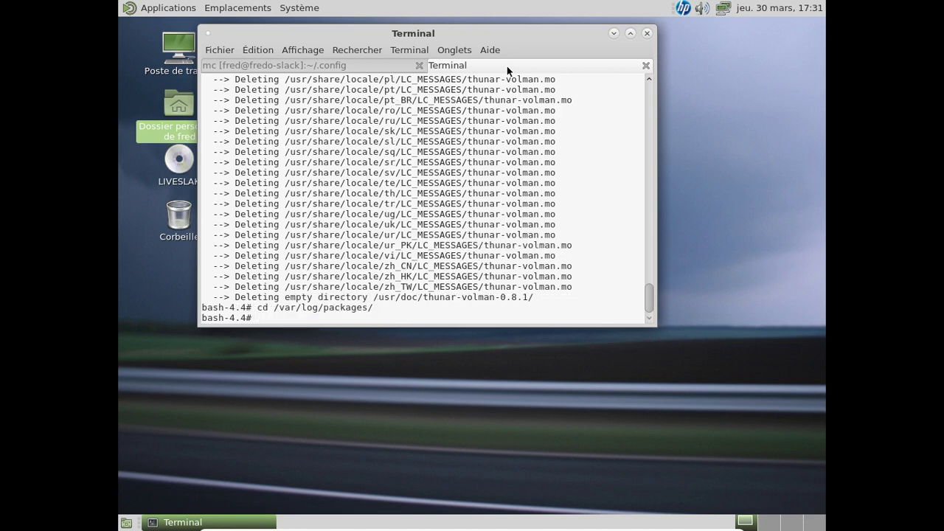
pyautogui.write('ls thun*')
pyautogui.press('Return')
# Widen the package search by listing the entries matching th*
pyautogui.press('Up')
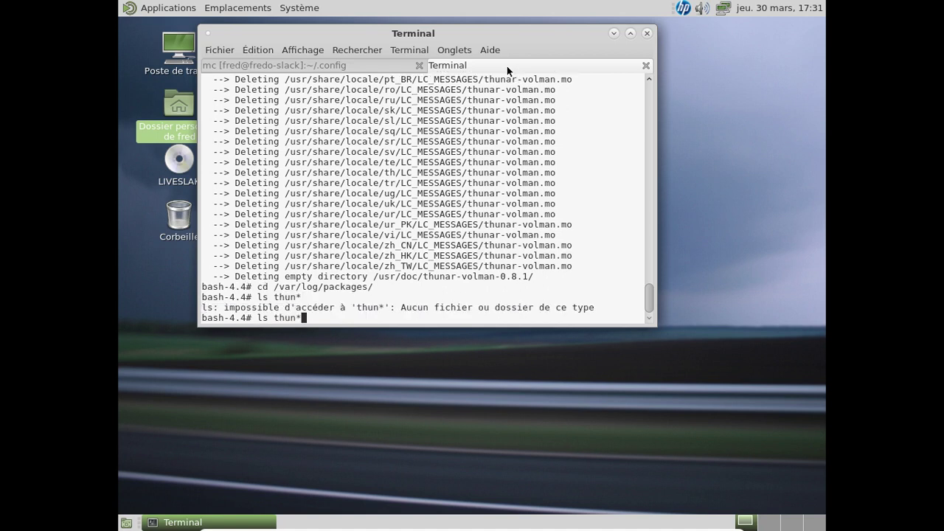
pyautogui.press('BackSpace')
pyautogui.press('BackSpace')
pyautogui.press('BackSpace')
pyautogui.press('BackSpace')
pyautogui.write('h*')
pyautogui.press('Return')
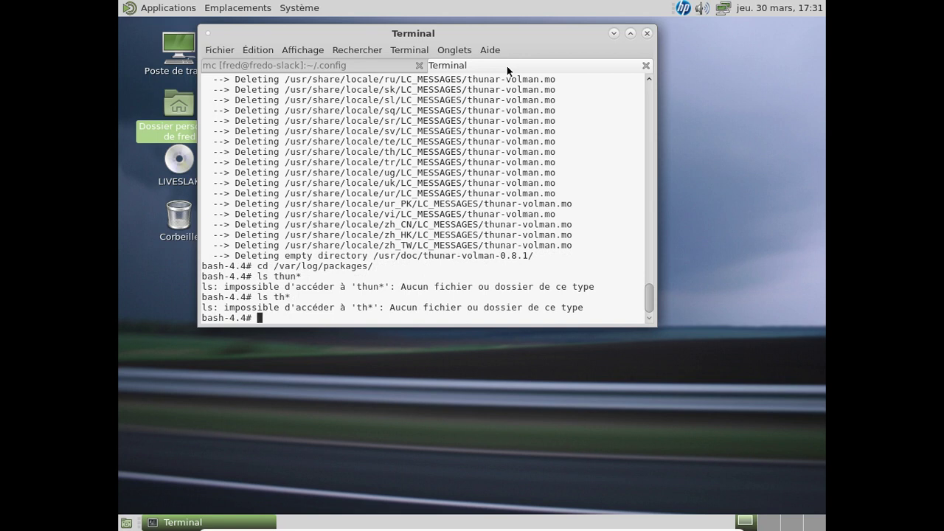
# List all installed packages, and show only those matching t* one page at a time with more
pyautogui.write('ls')
pyautogui.press('Return')
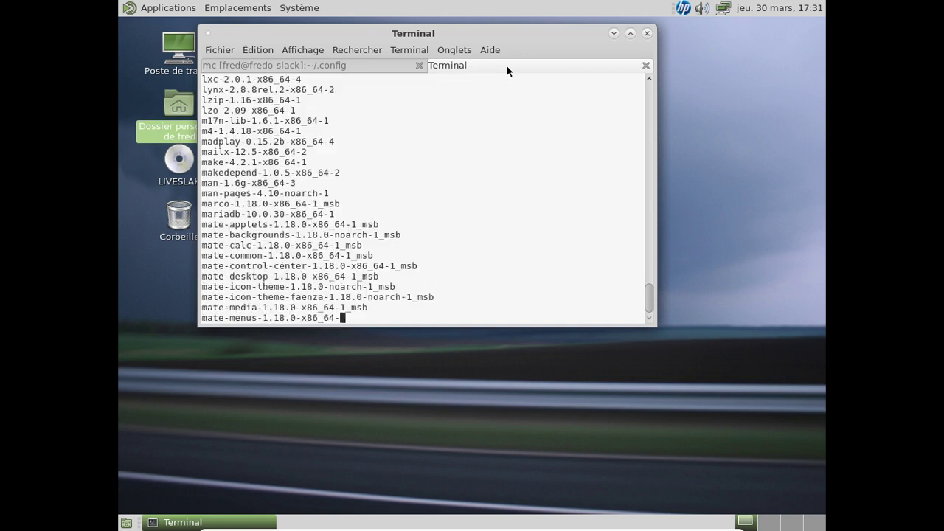
pyautogui.write('ls th*')
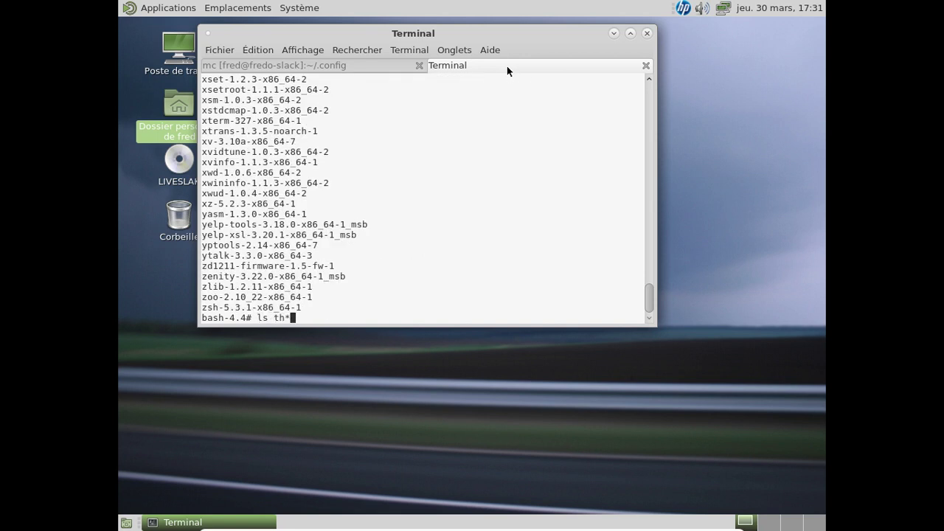
pyautogui.press('BackSpace')
pyautogui.press('BackSpace')
pyautogui.write('* | more')
pyautogui.press('Return')
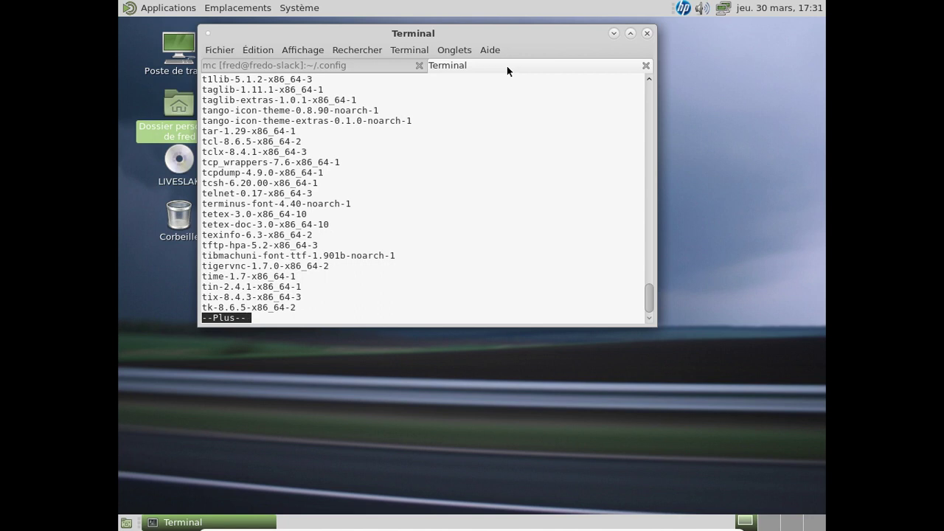
# Page to the end of the t* package list and check the Outils système applications for leftover Thunar entries
pyautogui.press('space')
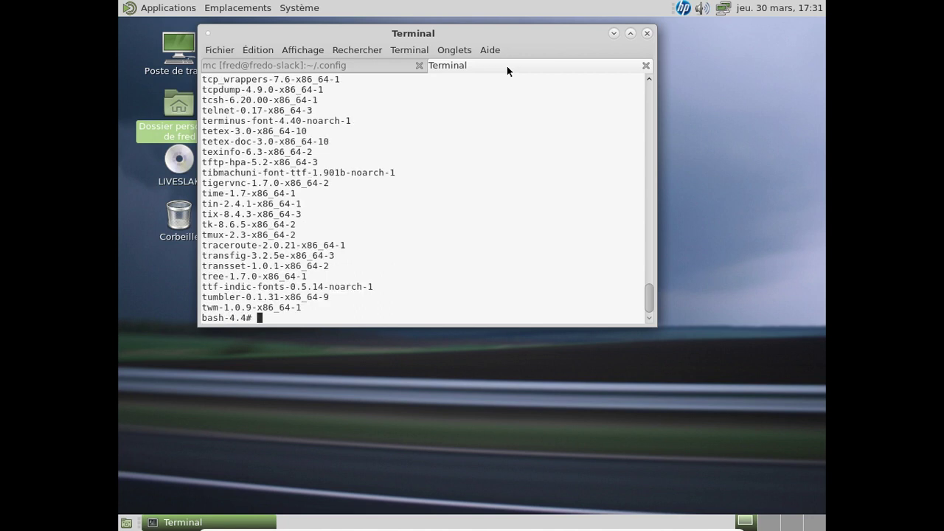
pyautogui.click(146, 8)
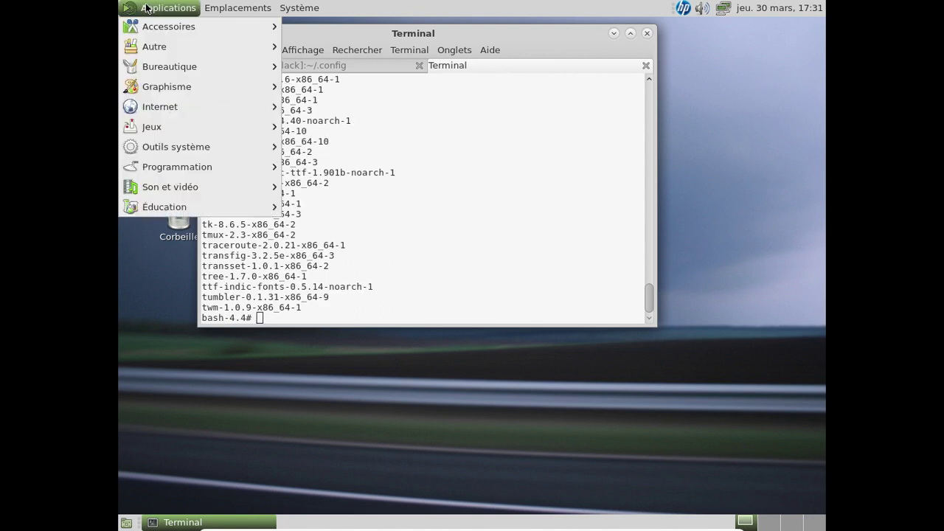
pyautogui.moveTo(222, 192)
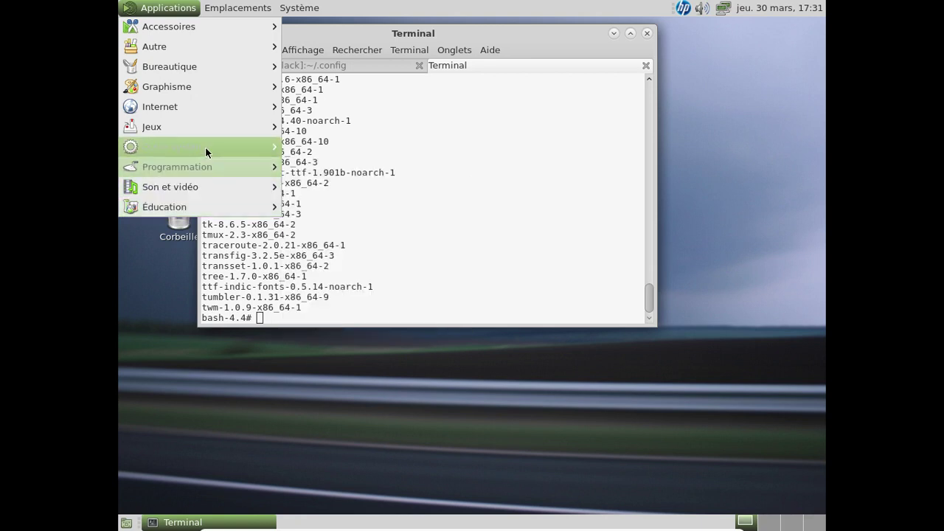
pyautogui.moveTo(205, 147)
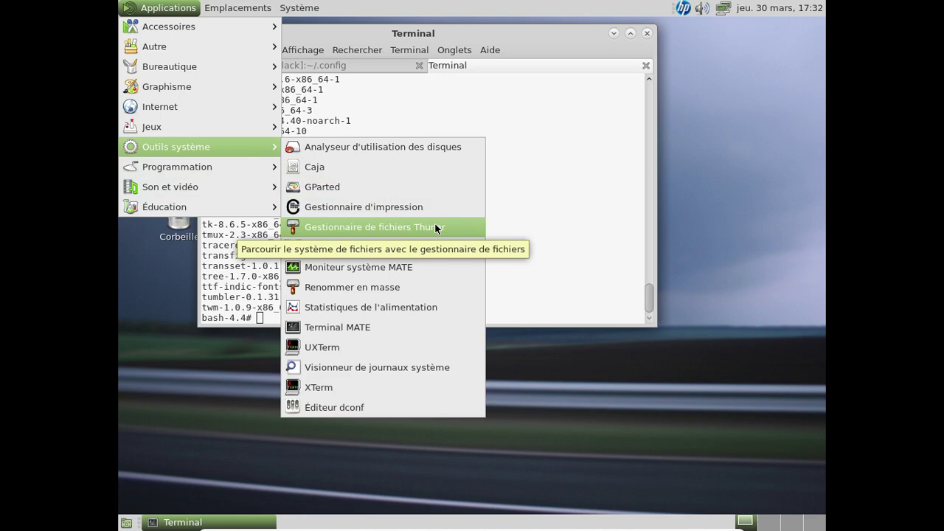
pyautogui.click(299, 7)
pyautogui.click(499, 112)
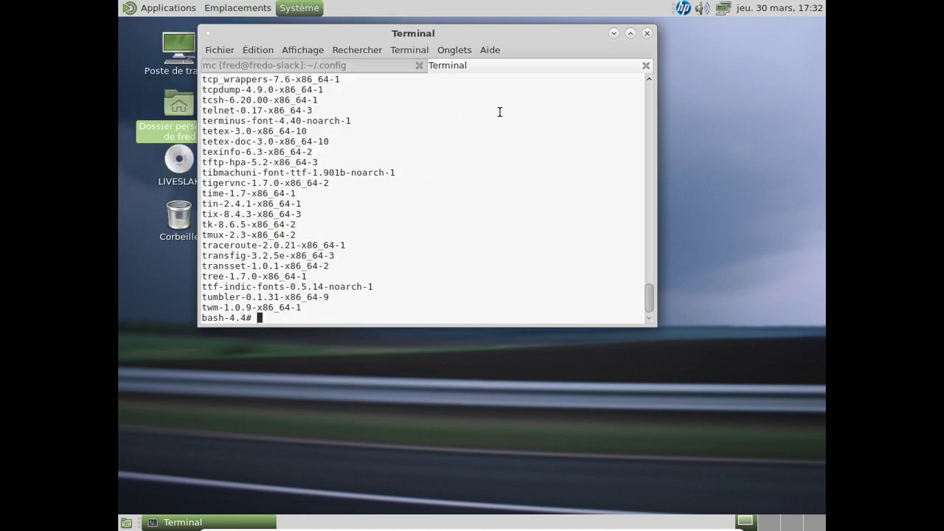
# Return to pkgtool in the other terminal tab, acknowledge the completed removal and open the list of installed packages to remove
pyautogui.click(306, 66)
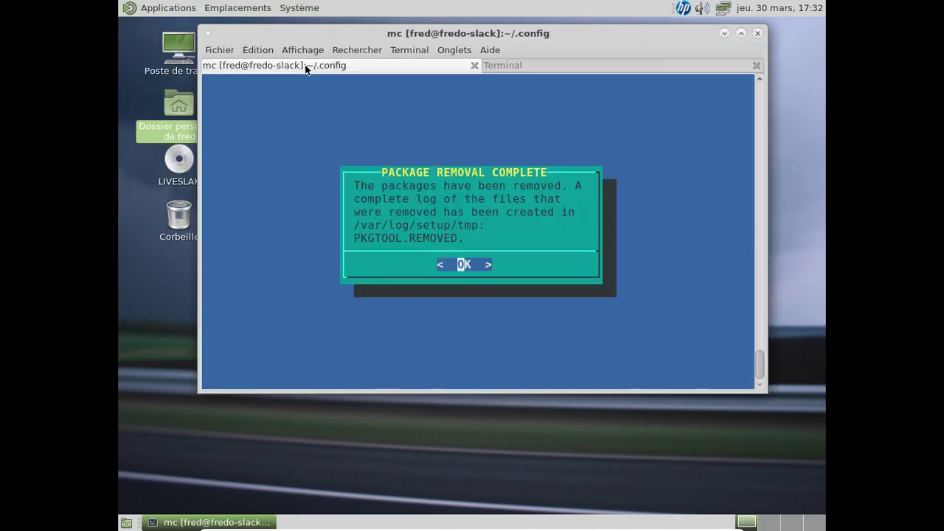
pyautogui.press('Return')
pyautogui.press('Down')
pyautogui.press('Down')
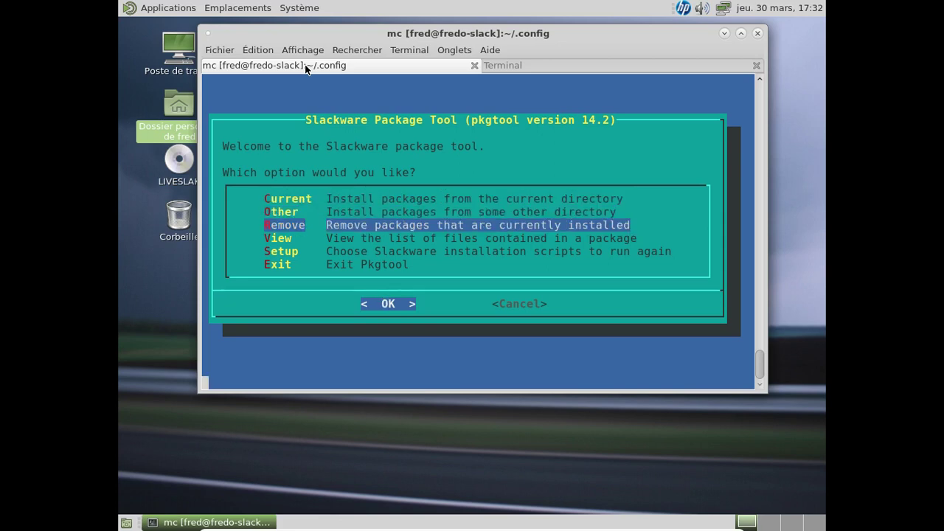
pyautogui.press('Return')
# Mark compiz-0.8.8-x86_64-4 for removal in the package list
pyautogui.press('Down')
pyautogui.press('Down')
pyautogui.press('Down')
pyautogui.press('Down')
pyautogui.press('Down')
pyautogui.press('Down')
pyautogui.press('Down')
pyautogui.press('Down')
pyautogui.press('Down')
pyautogui.press('Down')
pyautogui.press('Down')
pyautogui.press('Down')
pyautogui.press('Down')
pyautogui.press('Down')
pyautogui.press('Down')
pyautogui.press('Down')
pyautogui.press('Down')
pyautogui.press('Down')
pyautogui.press('Down')
pyautogui.press('Down')
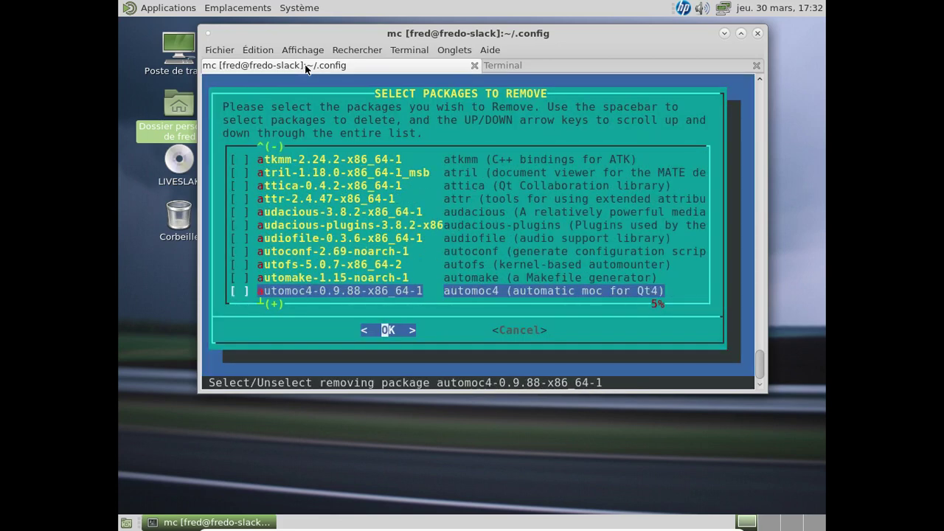
pyautogui.press('Down')
pyautogui.press('Down')
pyautogui.press('Down')
pyautogui.press('Down')
pyautogui.press('Down')
pyautogui.press('Down')
pyautogui.press('Down')
pyautogui.press('Down')
pyautogui.press('Down')
pyautogui.press('Down')
pyautogui.press('Down')
pyautogui.press('Down')
pyautogui.press('Down')
pyautogui.press('Down')
pyautogui.press('Down')
pyautogui.press('Down')
pyautogui.press('Down')
pyautogui.press('Down')
pyautogui.press('Down')
pyautogui.press('Down')
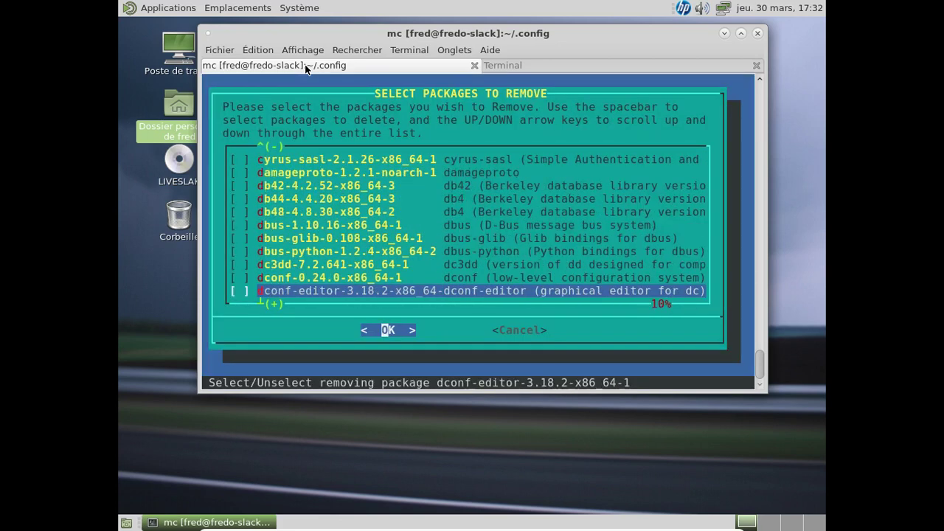
pyautogui.press('pageup')
pyautogui.press('pageup')
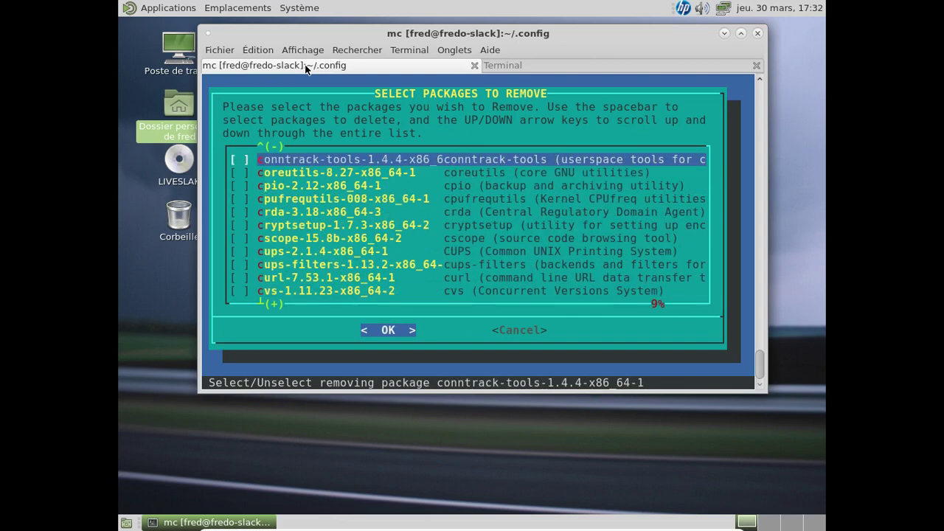
pyautogui.press('Up')
pyautogui.press('Up')
pyautogui.press('space')
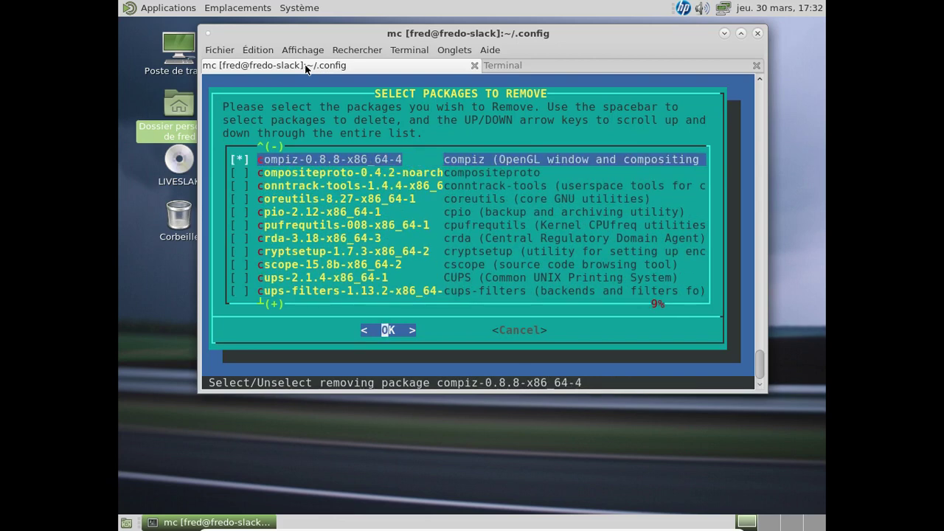
# Mark scim and its anthy, hangul, input-pad, m17n, pinyin and tables packages for removal
pyautogui.press('pagedown')
pyautogui.press('pagedown')
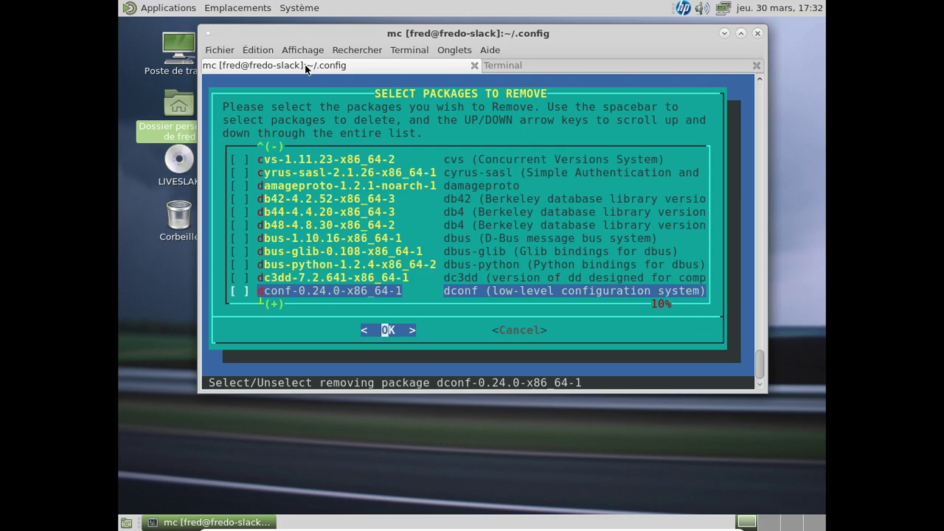
pyautogui.press('pagedown')
pyautogui.press('pagedown')
pyautogui.press('pagedown')
pyautogui.press('pagedown')
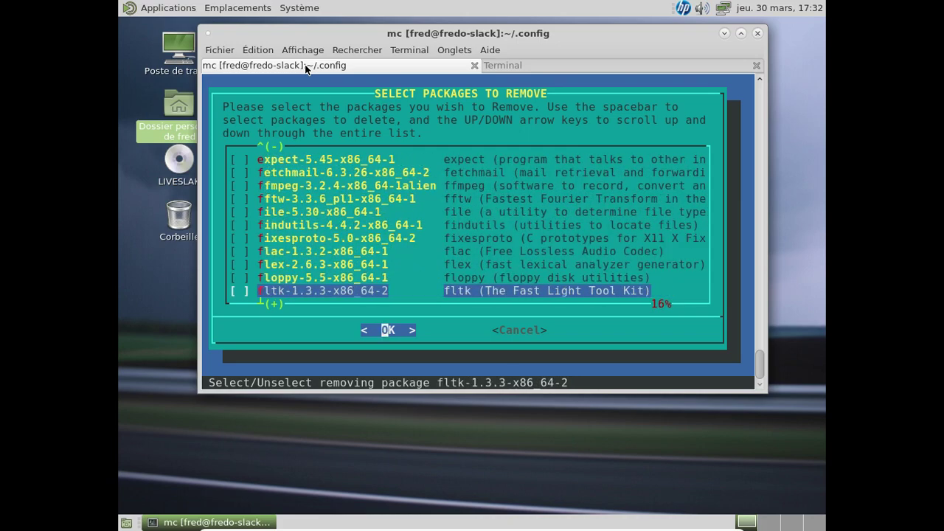
pyautogui.press('pagedown')
pyautogui.press('pagedown')
pyautogui.press('pagedown')
pyautogui.press('pagedown')
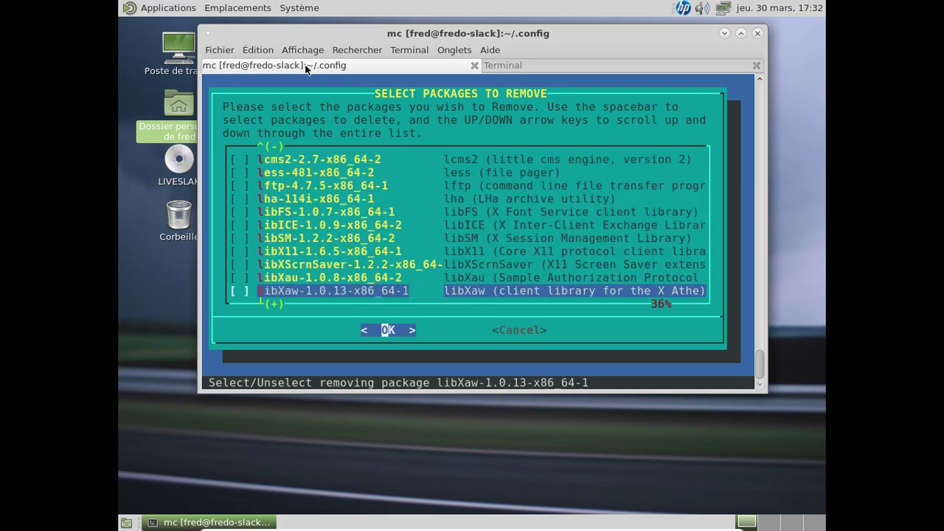
pyautogui.press('pagedown')
pyautogui.press('pagedown')
pyautogui.press('pagedown')
pyautogui.press('pagedown')
pyautogui.press('pagedown')
pyautogui.press('pagedown')
pyautogui.press('pagedown')
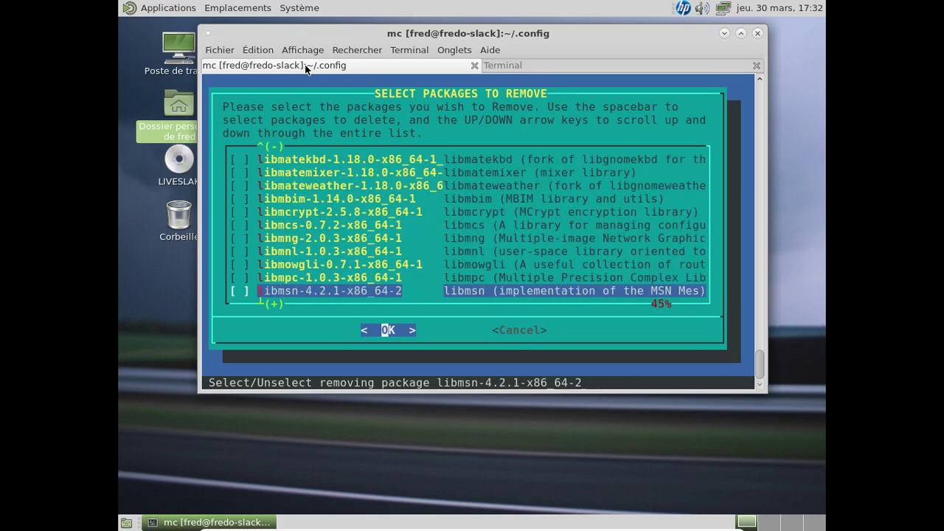
pyautogui.press('pagedown')
pyautogui.press('pagedown')
pyautogui.press('pagedown')
pyautogui.press('pagedown')
pyautogui.press('pagedown')
pyautogui.press('pagedown')
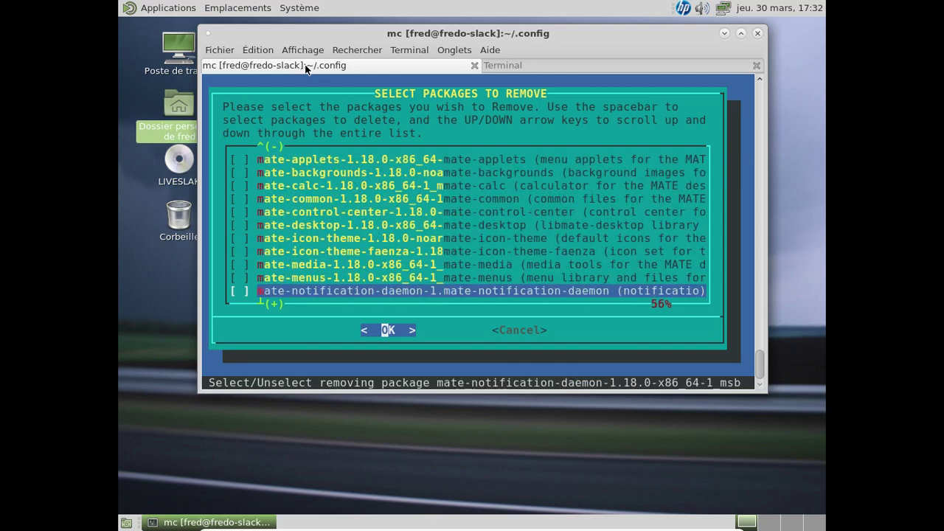
pyautogui.press('pagedown')
pyautogui.press('pagedown')
pyautogui.press('pagedown')
pyautogui.press('pagedown')
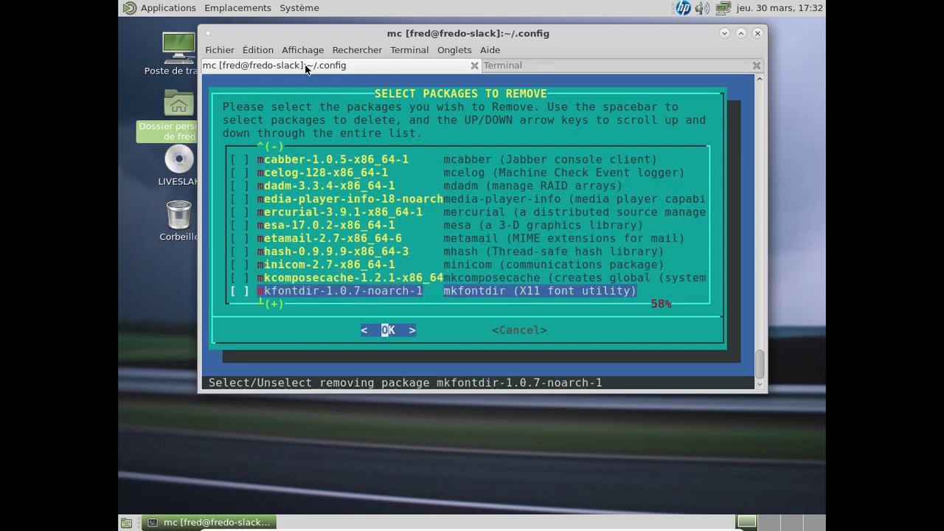
pyautogui.press('pagedown')
pyautogui.press('pagedown')
pyautogui.press('pagedown')
pyautogui.press('pagedown')
pyautogui.press('pagedown')
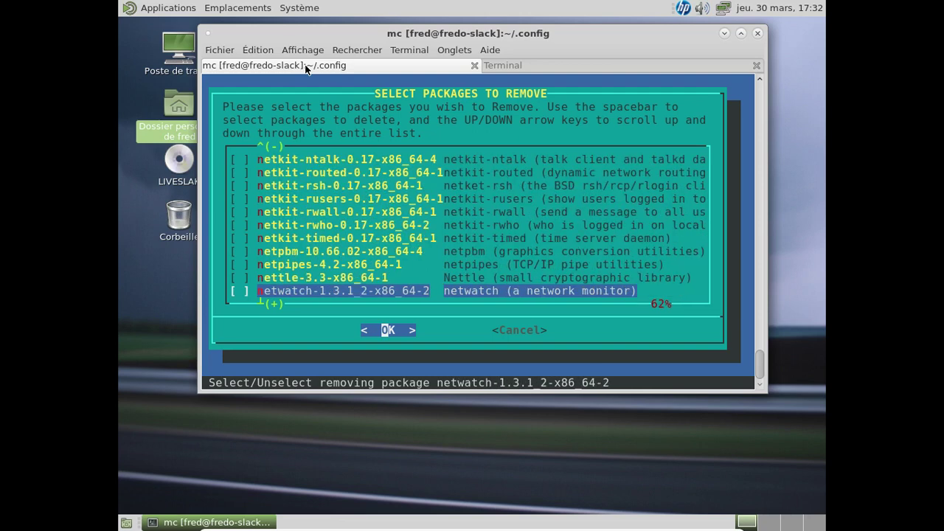
pyautogui.press('pagedown')
pyautogui.press('pagedown')
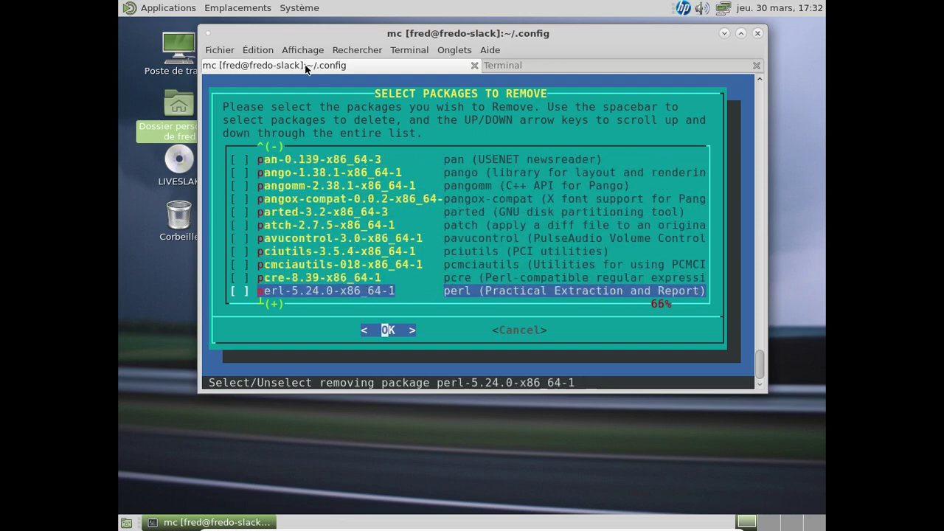
pyautogui.press('pagedown')
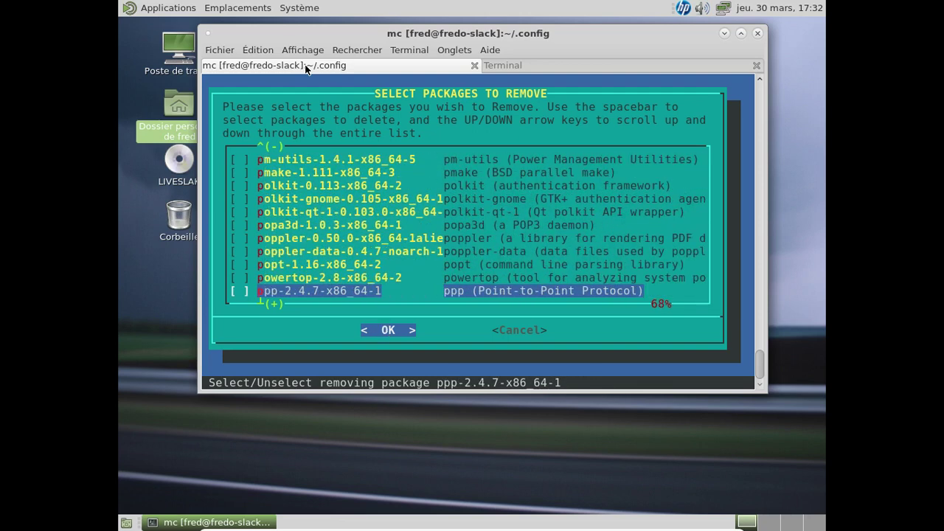
pyautogui.press('pagedown')
pyautogui.press('pagedown')
pyautogui.press('pagedown')
pyautogui.press('pagedown')
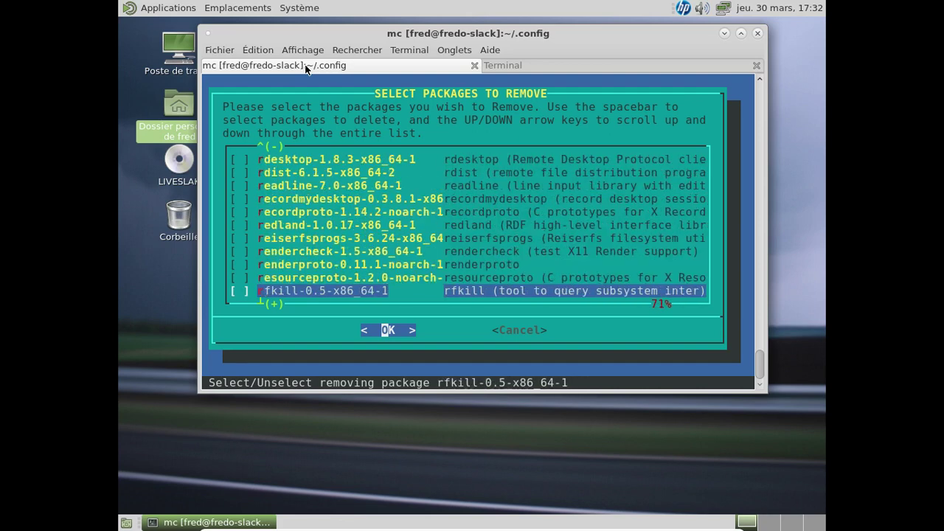
pyautogui.press('pagedown')
pyautogui.press('pagedown')
pyautogui.press('Up')
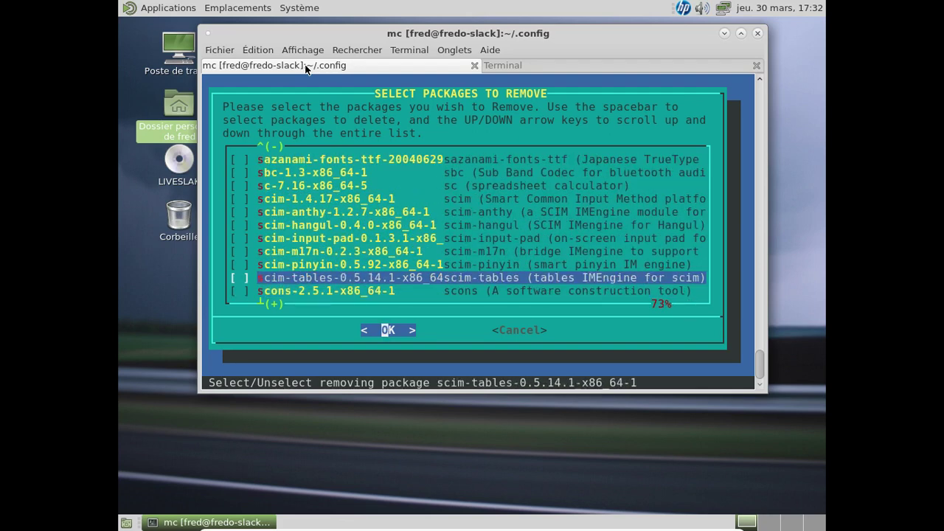
pyautogui.press('Up')
pyautogui.press('Up')
pyautogui.press('Up')
pyautogui.press('space')
pyautogui.press('Up')
pyautogui.press('Up')
pyautogui.press('Up')
pyautogui.press('space')
pyautogui.press('Down')
pyautogui.press('space')
pyautogui.press('Down')
pyautogui.press('space')
pyautogui.press('Down')
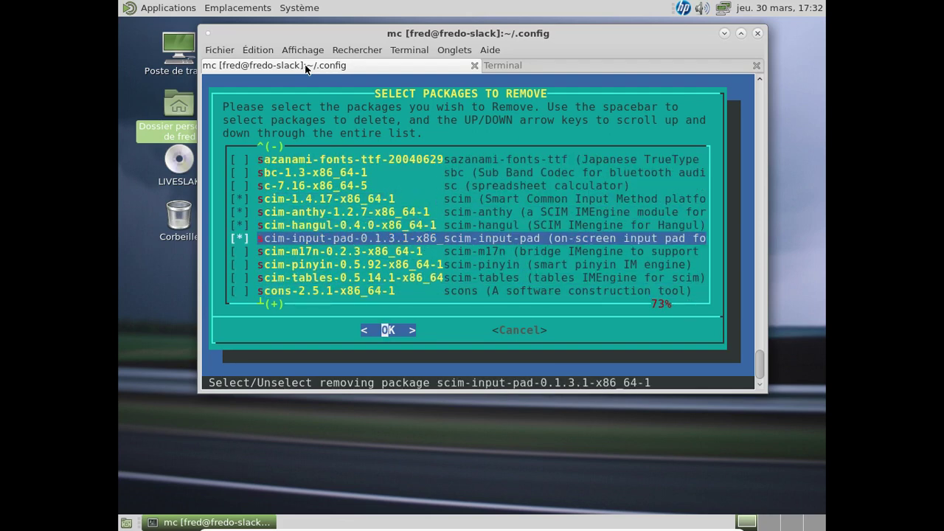
pyautogui.press('Down')
pyautogui.press('space')
pyautogui.press('Down')
pyautogui.press('space')
pyautogui.press('Down')
pyautogui.press('space')
# Mark the sc-7.16 spreadsheet calculator package for removal as well
pyautogui.press('Up')
pyautogui.press('Up')
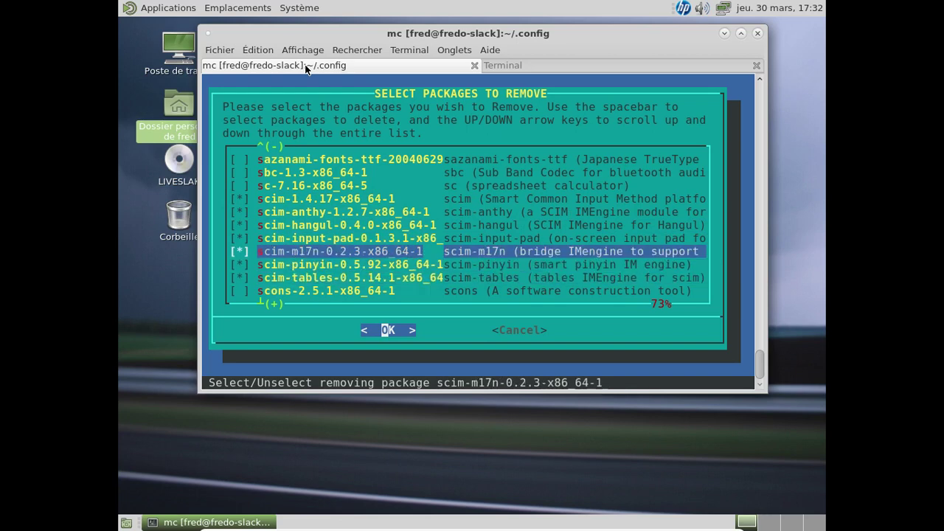
pyautogui.press('Up')
pyautogui.press('Up')
pyautogui.press('Up')
pyautogui.press('Up')
pyautogui.press('Up')
pyautogui.press('Down')
pyautogui.press('Down')
pyautogui.press('Down')
pyautogui.press('Down')
pyautogui.press('Down')
pyautogui.press('Down')
pyautogui.press('Down')
pyautogui.press('Down')
pyautogui.press('Down')
pyautogui.press('Down')
pyautogui.press('Down')
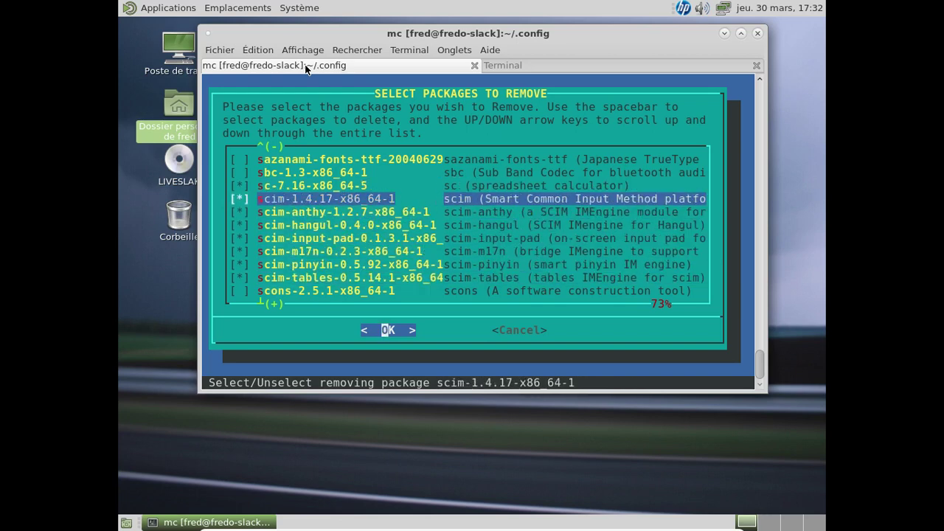
# Look through the installed packages from scim down to ttf-indic-fonts for others worth removing
pyautogui.press('Down')
pyautogui.press('Down')
pyautogui.press('Down')
pyautogui.press('Down')
pyautogui.press('Down')
pyautogui.press('Down')
pyautogui.press('Down')
pyautogui.press('Down')
pyautogui.press('Down')
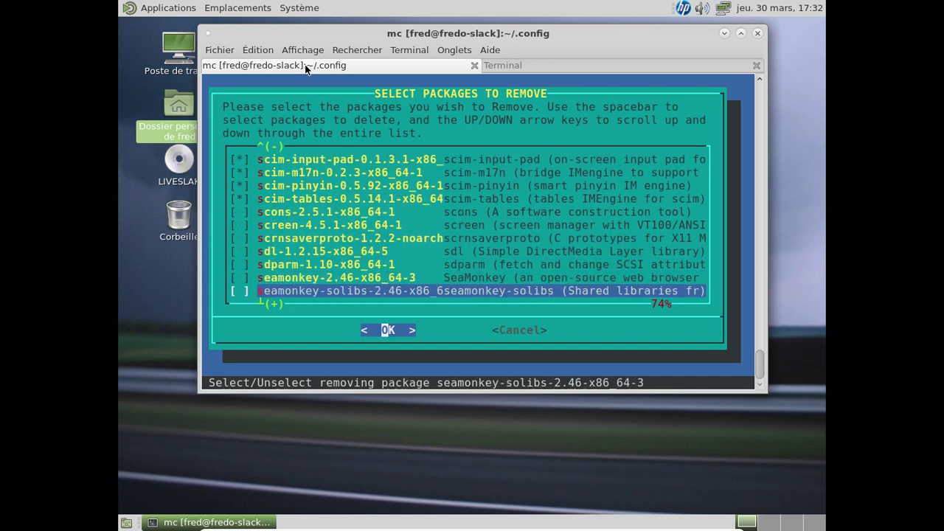
pyautogui.press('Down')
pyautogui.press('Down')
pyautogui.press('Down')
pyautogui.press('Down')
pyautogui.press('Down')
pyautogui.press('Down')
pyautogui.press('Down')
pyautogui.press('Down')
pyautogui.press('Down')
pyautogui.press('Down')
pyautogui.press('Down')
pyautogui.press('Down')
pyautogui.press('Down')
pyautogui.press('Down')
pyautogui.press('Down')
pyautogui.press('Down')
pyautogui.press('Down')
pyautogui.press('Down')
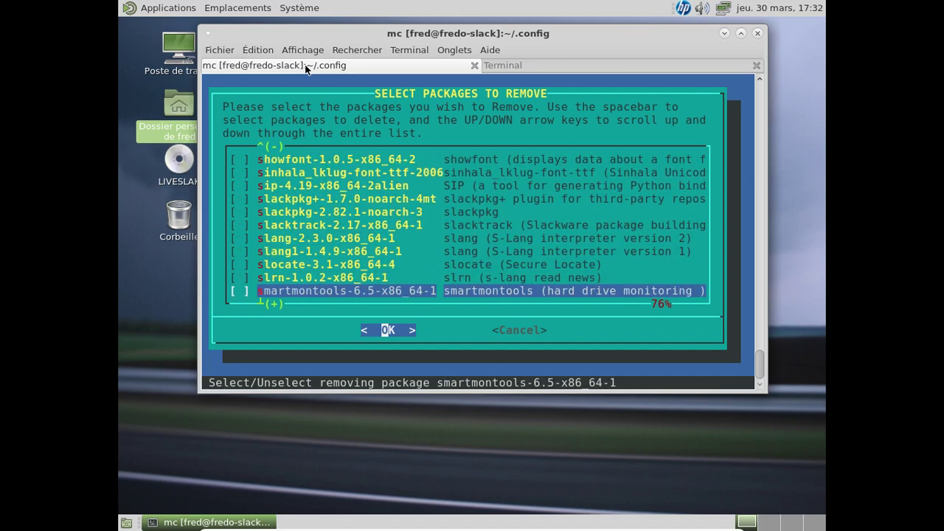
pyautogui.press('Down')
pyautogui.press('Down')
pyautogui.press('Down')
pyautogui.press('Down')
pyautogui.press('Down')
pyautogui.press('Down')
pyautogui.press('Down')
pyautogui.press('Down')
pyautogui.press('Down')
pyautogui.press('Down')
pyautogui.press('Down')
pyautogui.press('Down')
pyautogui.press('Down')
pyautogui.press('Down')
pyautogui.press('Down')
pyautogui.press('Down')
pyautogui.press('Down')
pyautogui.press('Down')
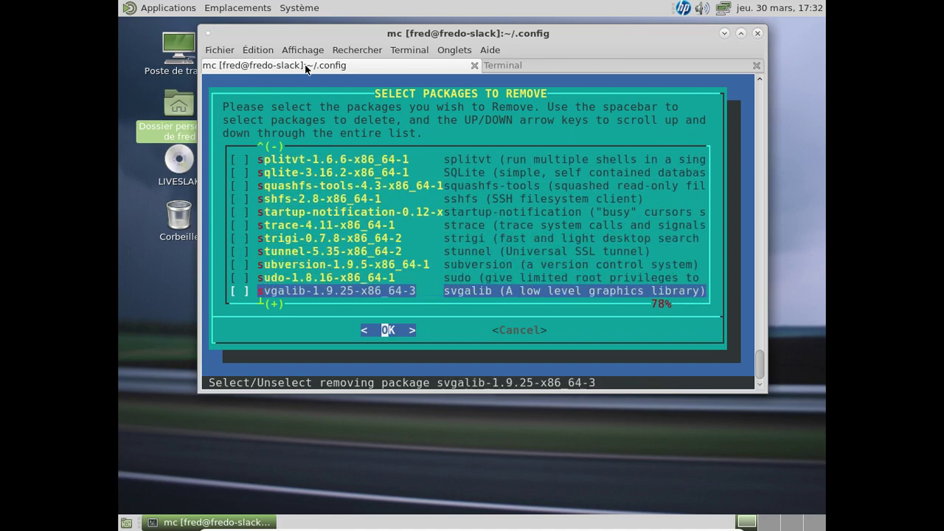
pyautogui.press('Down')
pyautogui.press('Down')
pyautogui.press('Down')
pyautogui.press('Down')
pyautogui.press('Down')
pyautogui.press('Down')
pyautogui.press('Down')
pyautogui.press('Down')
pyautogui.press('Down')
pyautogui.press('Down')
pyautogui.press('Down')
pyautogui.press('Down')
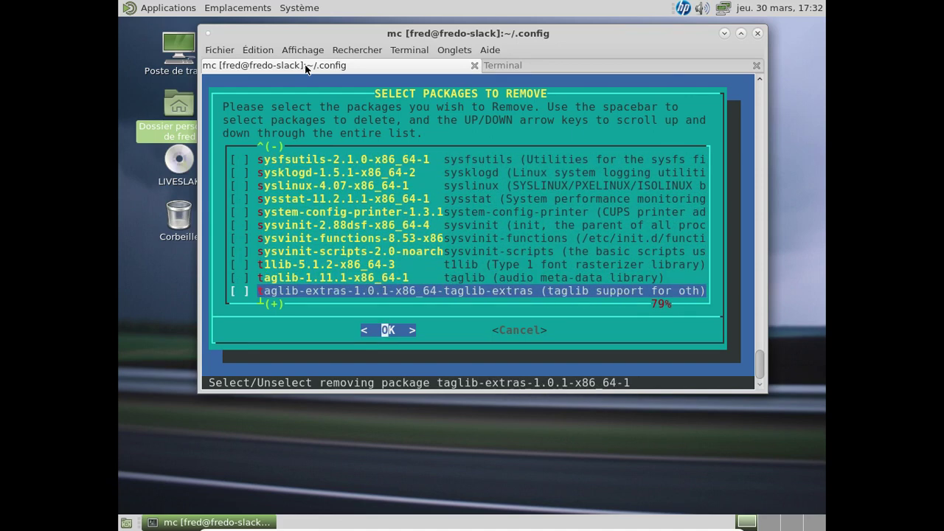
pyautogui.press('Down')
pyautogui.press('Down')
pyautogui.press('Down')
pyautogui.press('Down')
pyautogui.press('Down')
pyautogui.press('Down')
pyautogui.press('Down')
pyautogui.press('Down')
pyautogui.press('Down')
pyautogui.press('Down')
pyautogui.press('Down')
pyautogui.press('Down')
pyautogui.press('Down')
pyautogui.press('Down')
pyautogui.press('Down')
pyautogui.press('Down')
pyautogui.press('Down')
pyautogui.press('Down')
pyautogui.press('Down')
pyautogui.press('Down')
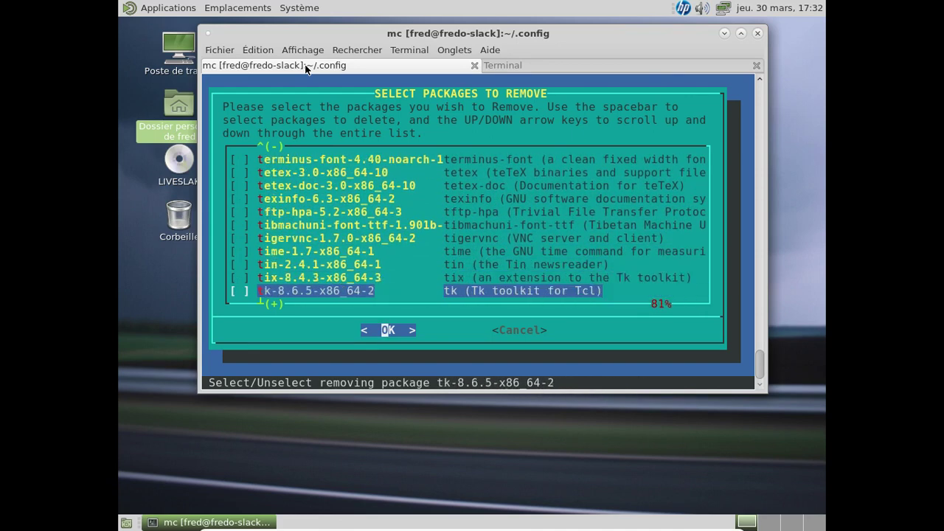
pyautogui.press('Down')
pyautogui.press('Down')
pyautogui.press('Down')
pyautogui.press('Down')
pyautogui.press('Down')
pyautogui.press('Down')
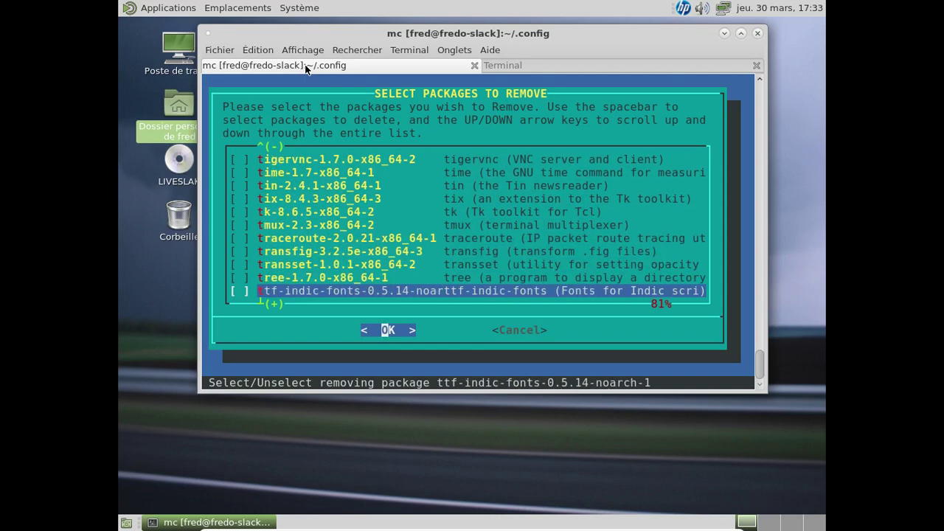
# Remove the marked compiz, sc and scim packages
pyautogui.press('Return')
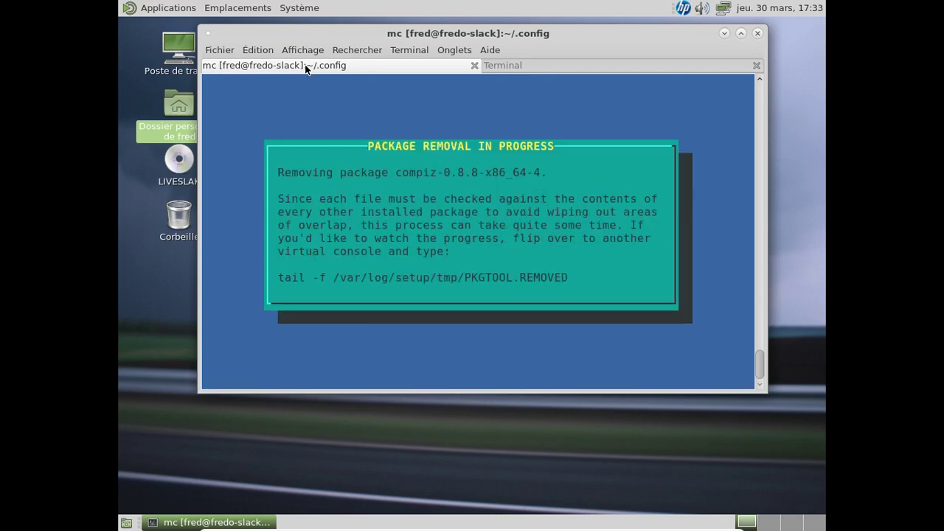
# Try to launch the Thunar file manager from the system tools applications while the package removal runs
pyautogui.click(182, 7)
pyautogui.moveTo(170, 32)
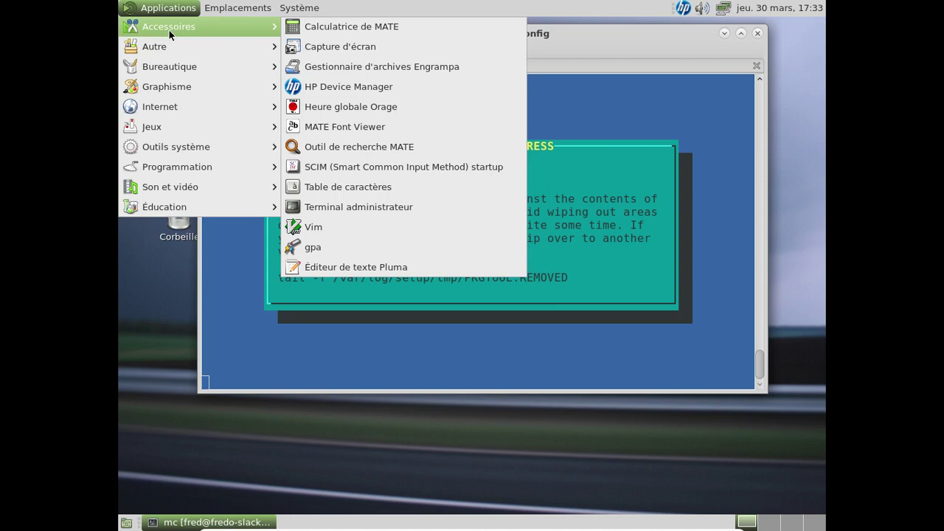
pyautogui.moveTo(174, 142)
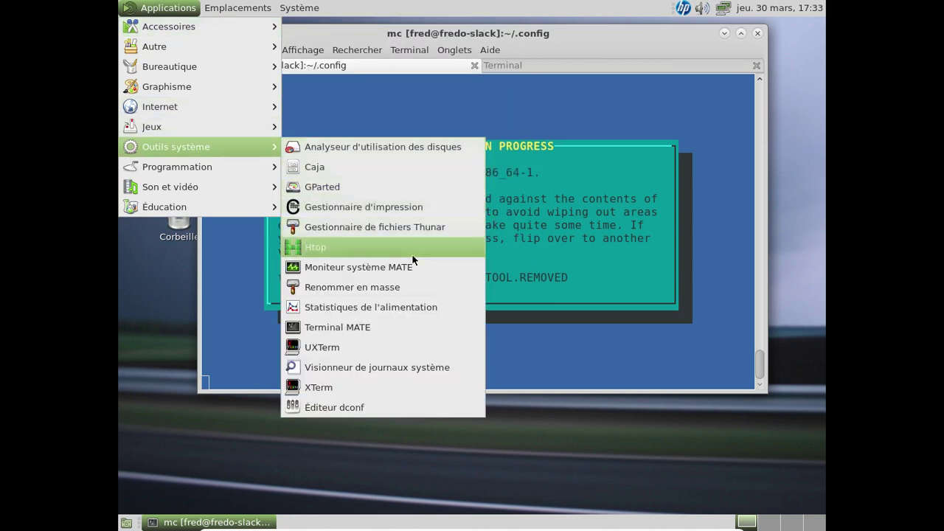
pyautogui.click(389, 226)
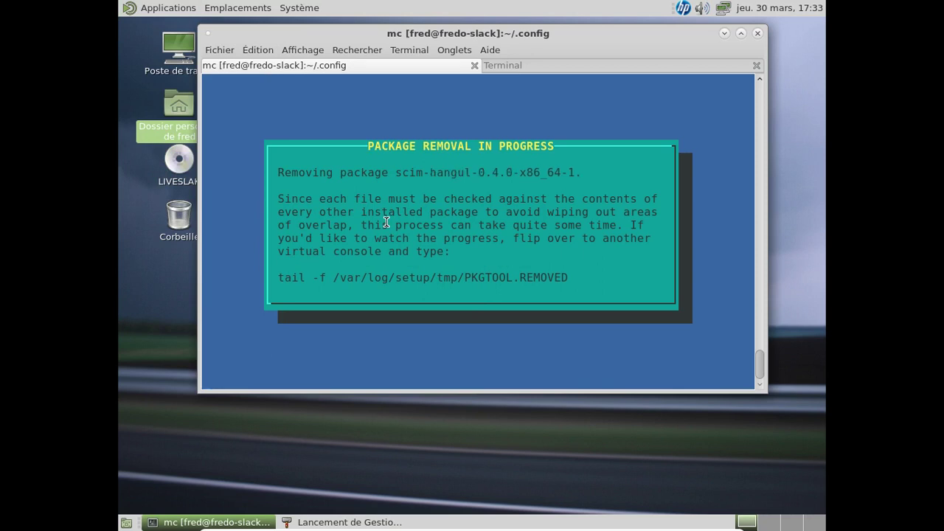
# Check in the second terminal session which commands starting with "thun" are available, then clear the prompt
pyautogui.click(510, 63)
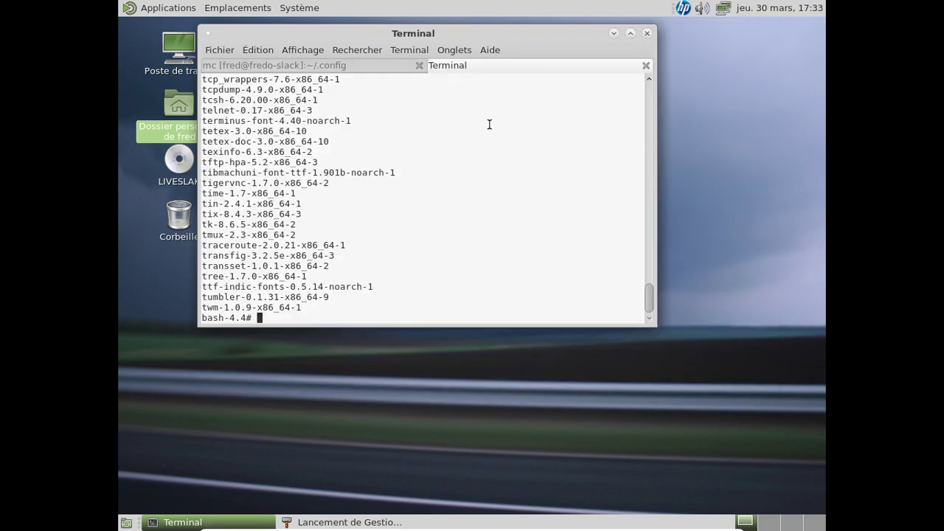
pyautogui.write('thun')
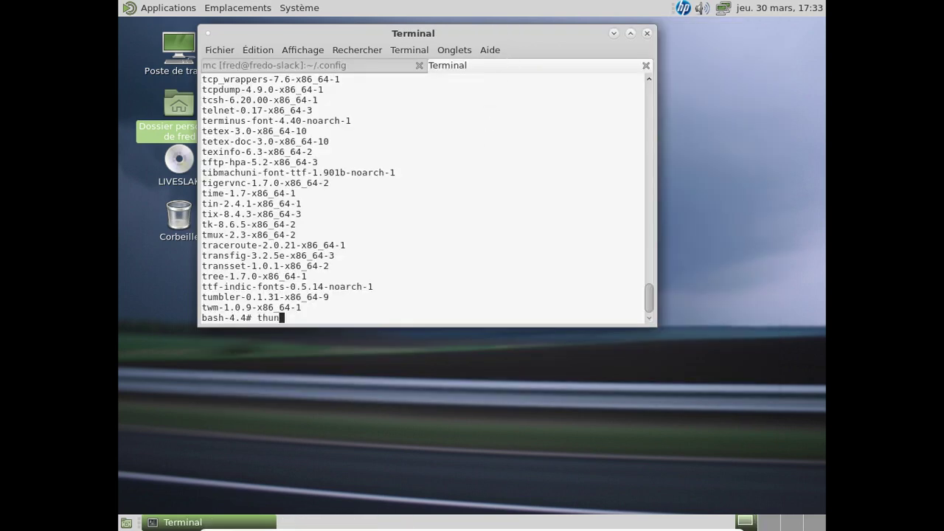
pyautogui.press('Tab')
pyautogui.press('Tab')
pyautogui.press('BackSpace')
pyautogui.press('BackSpace')
pyautogui.press('BackSpace')
pyautogui.press('BackSpace')
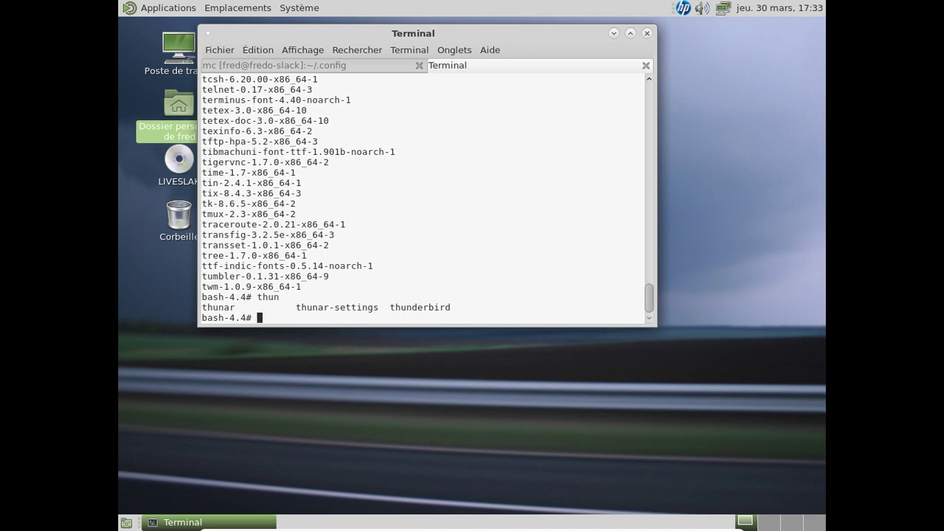
# Return to the pkgtool session and examine the remaining applications listed under Accessoires
pyautogui.click(356, 63)
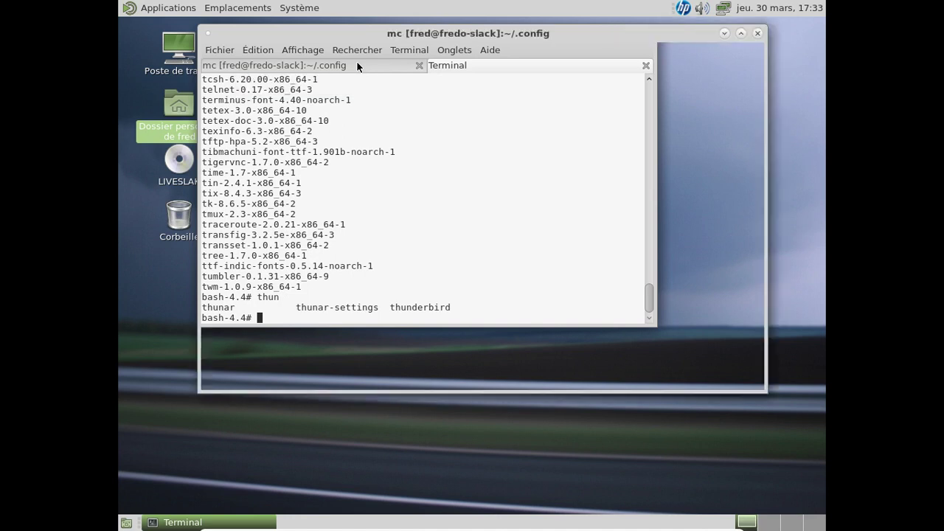
pyautogui.click(184, 8)
pyautogui.moveTo(180, 45)
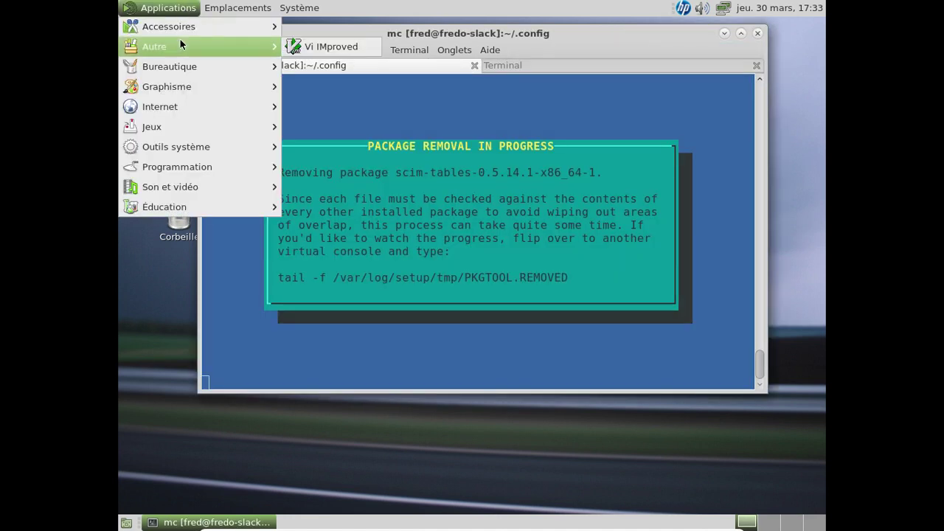
pyautogui.moveTo(174, 23)
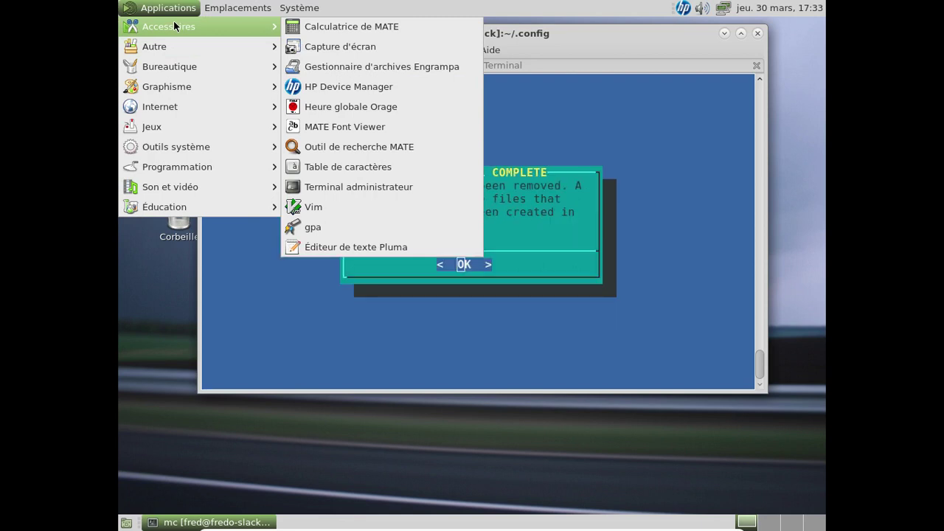
# Remove the orage package with removepkg orage in the second terminal session
pyautogui.click(508, 65)
pyautogui.click(508, 65)
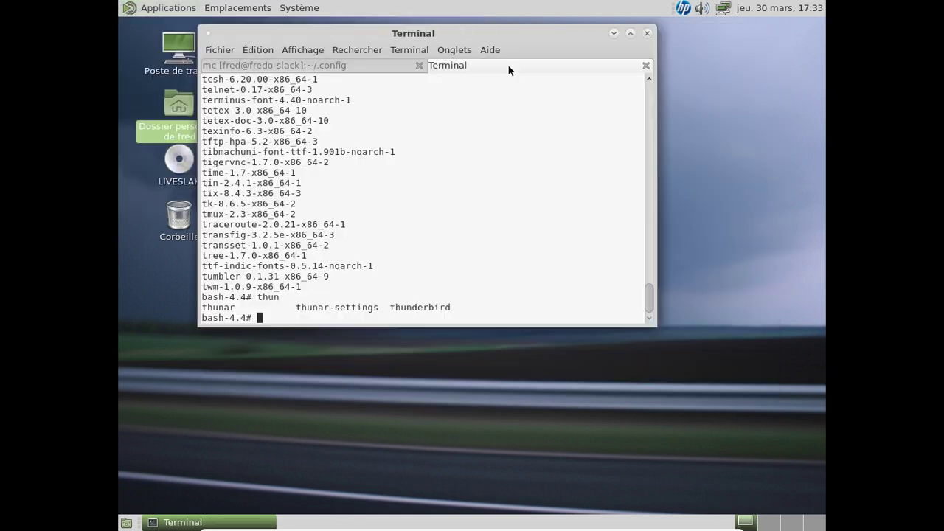
pyautogui.press('Up')
pyautogui.press('BackSpace')
pyautogui.press('BackSpace')
pyautogui.press('BackSpace')
pyautogui.press('BackSpace')
pyautogui.press('BackSpace')
pyautogui.press('BackSpace')
pyautogui.press('BackSpace')
pyautogui.press('BackSpace')
pyautogui.press('BackSpace')
pyautogui.press('BackSpace')
pyautogui.press('BackSpace')
pyautogui.press('BackSpace')
pyautogui.write('remob')
pyautogui.write('epkt')
pyautogui.press('BackSpace')
pyautogui.write('g orage')
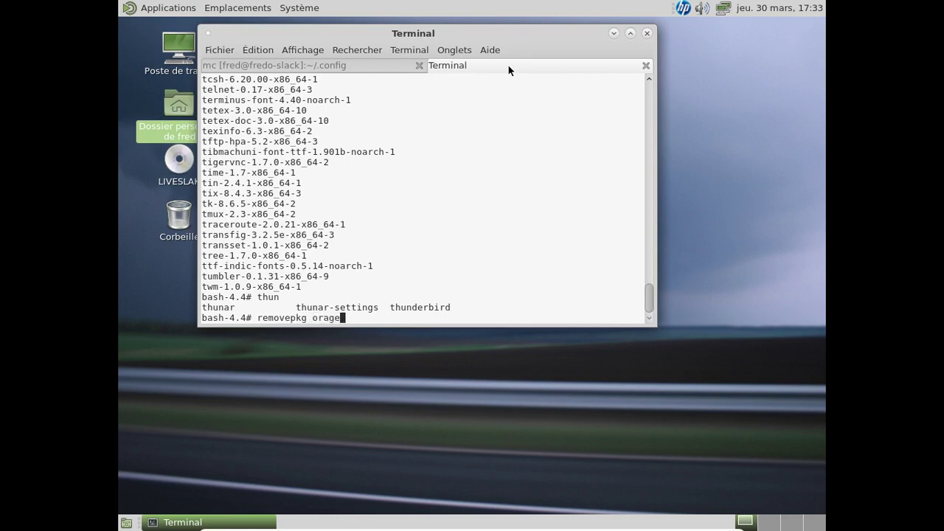
pyautogui.press('Return')
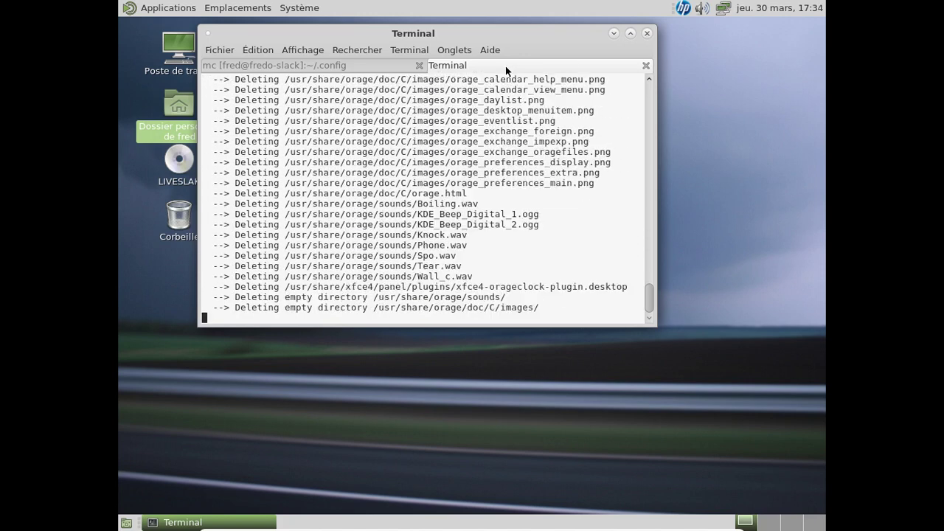
# Review the installed applications by category, including Outils système, Programmation, Jeux and Internet
pyautogui.click(163, 10)
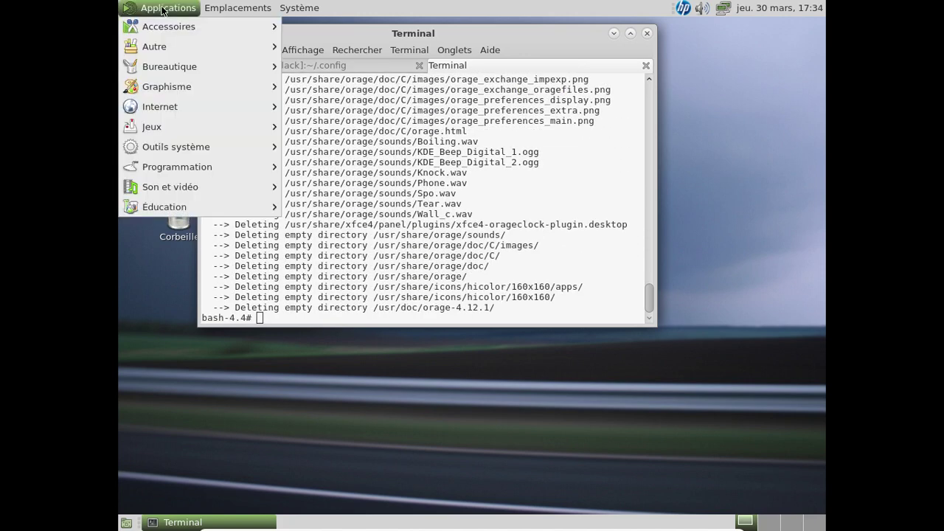
pyautogui.moveTo(168, 30)
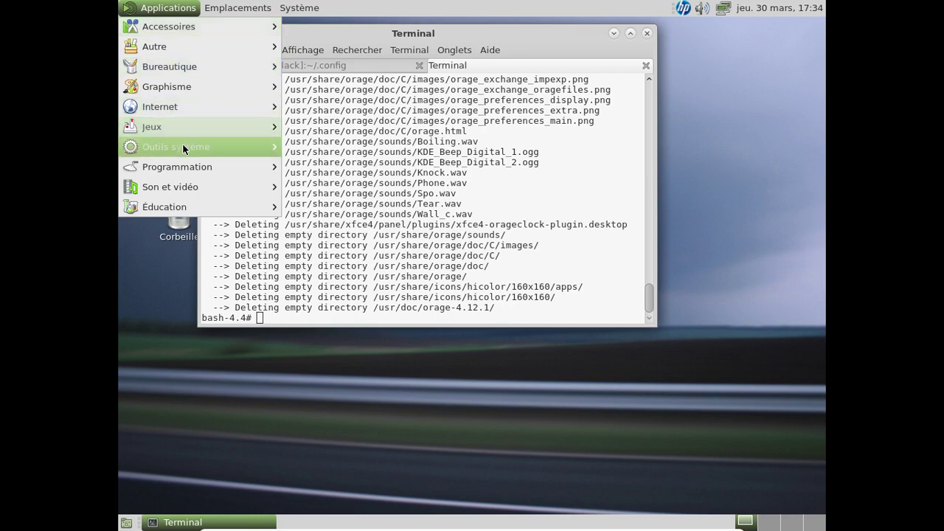
pyautogui.moveTo(183, 147)
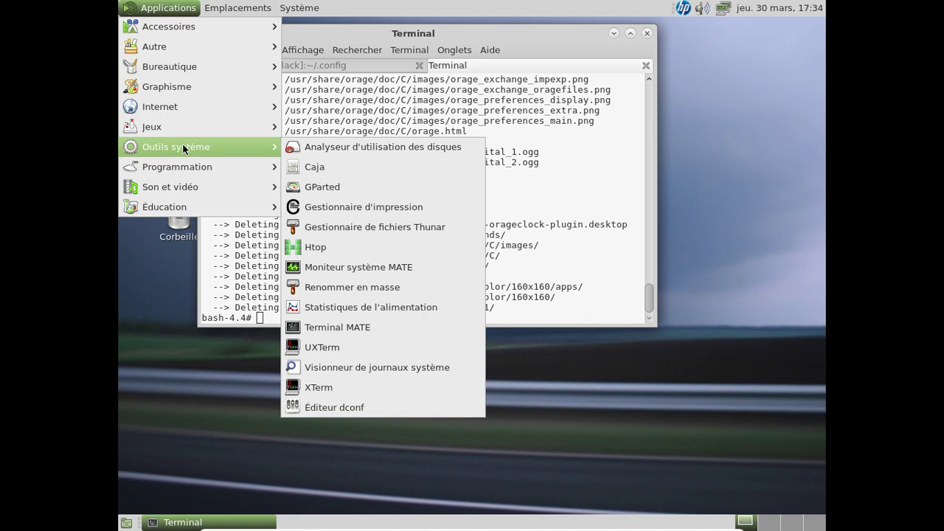
pyautogui.moveTo(180, 173)
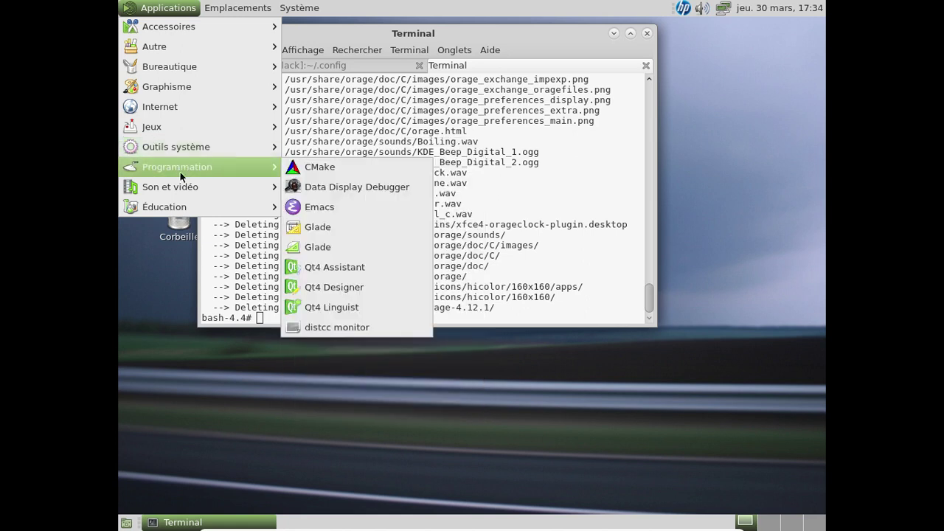
pyautogui.moveTo(178, 189)
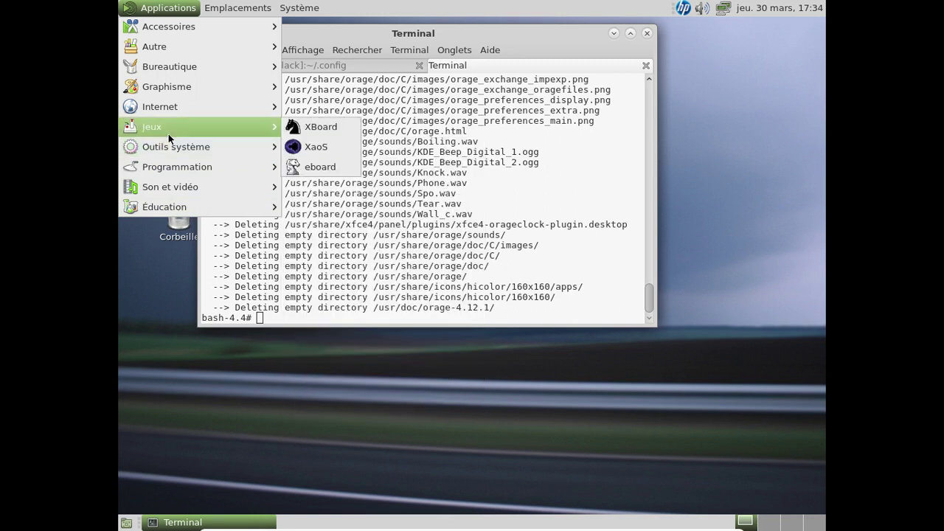
pyautogui.moveTo(167, 108)
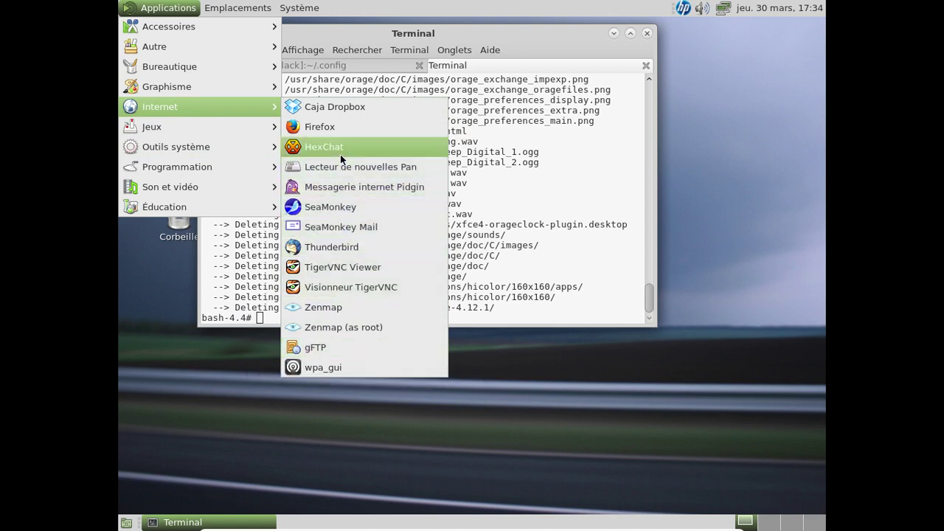
pyautogui.click(322, 130)
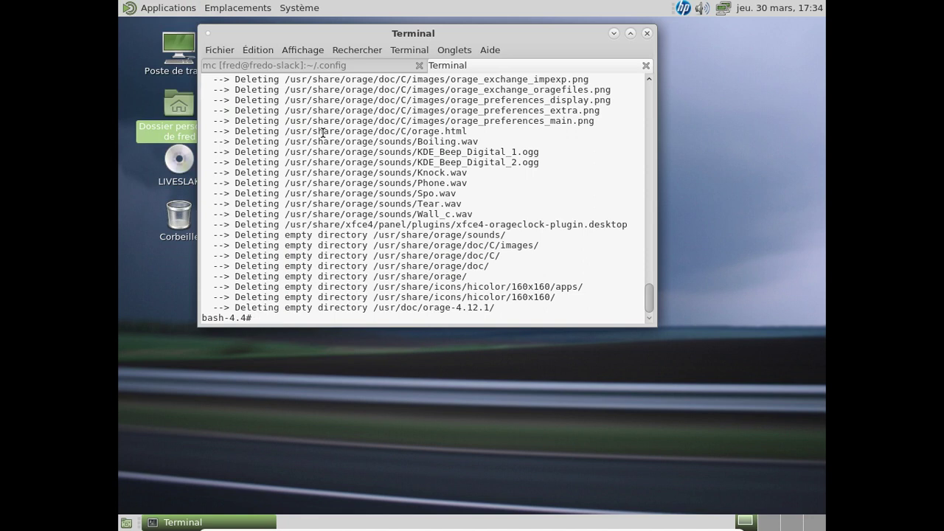
# Return to pkgtool, acknowledge the completed removal and reopen the list of installed packages to remove
pyautogui.click(331, 62)
pyautogui.press('Return')
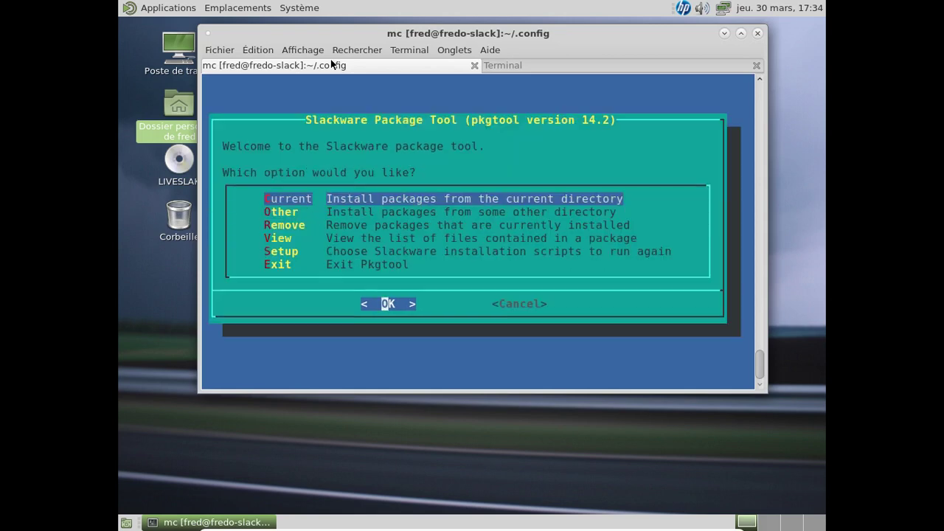
pyautogui.press('r')
pyautogui.press('Return')
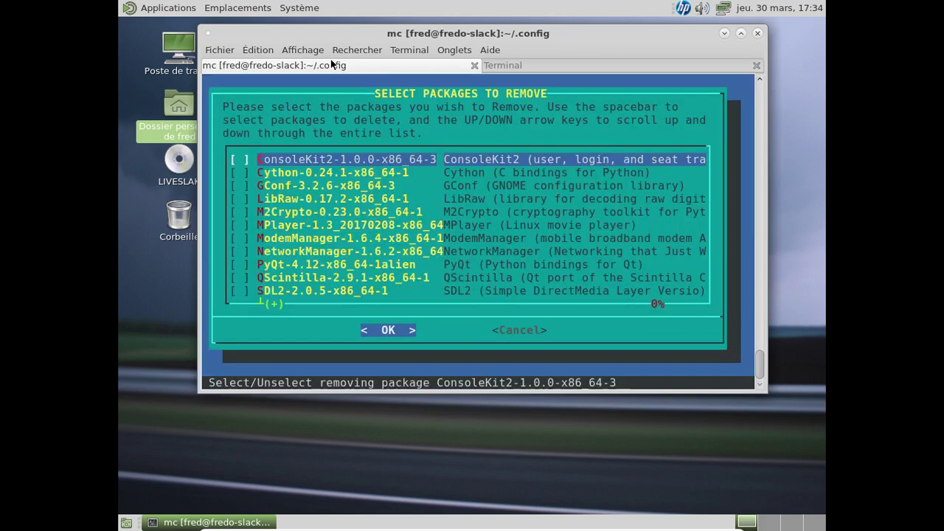
# Look through the list of installed packages offered for removal, starting from ConsoleKit2
pyautogui.press('Down')
pyautogui.press('Down')
pyautogui.press('Down')
pyautogui.press('Down')
pyautogui.press('Down')
pyautogui.press('Down')
pyautogui.press('Down')
pyautogui.press('Down')
pyautogui.press('Down')
pyautogui.press('Down')
pyautogui.press('Down')
pyautogui.press('Down')
pyautogui.press('Down')
pyautogui.press('Down')
pyautogui.press('Down')
pyautogui.press('Down')
pyautogui.press('Down')
pyautogui.press('Down')
pyautogui.press('Down')
pyautogui.press('Down')
pyautogui.press('pagedown')
pyautogui.press('pagedown')
pyautogui.press('pagedown')
pyautogui.press('pagedown')
pyautogui.press('pagedown')
pyautogui.press('pagedown')
pyautogui.press('pagedown')
pyautogui.press('pagedown')
pyautogui.press('pagedown')
pyautogui.press('pagedown')
pyautogui.press('pagedown')
pyautogui.press('pagedown')
pyautogui.press('pagedown')
pyautogui.press('pagedown')
pyautogui.press('pagedown')
pyautogui.press('pagedown')
pyautogui.press('pagedown')
pyautogui.press('pagedown')
pyautogui.press('pagedown')
pyautogui.press('pagedown')
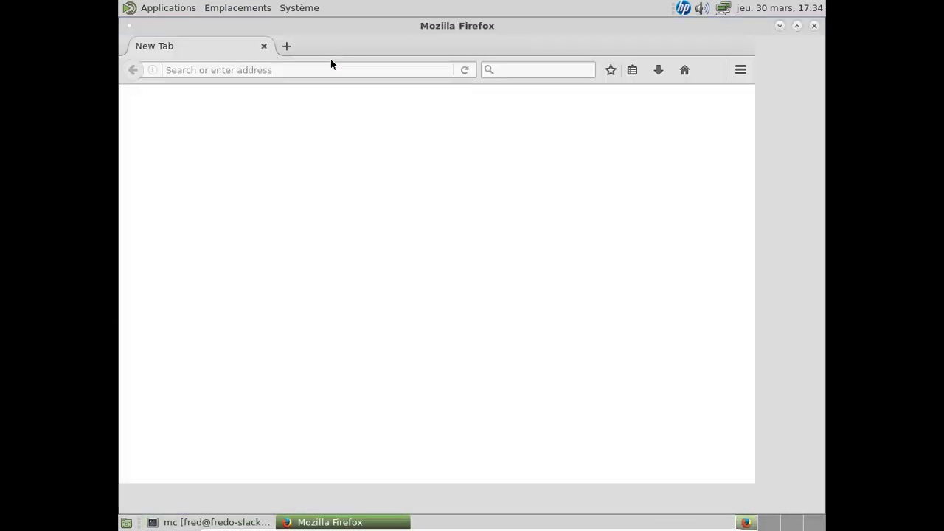
# Switch from Firefox back to the pkgtool terminal and go to the end of the removable package list
pyautogui.hotkey('alt', 'Tab')
pyautogui.press('pagedown')
pyautogui.press('pagedown')
pyautogui.press('pagedown')
pyautogui.press('pagedown')
pyautogui.press('pagedown')
pyautogui.press('pagedown')
pyautogui.press('pagedown')
pyautogui.press('pagedown')
pyautogui.press('pagedown')
pyautogui.press('pagedown')
pyautogui.press('pagedown')
pyautogui.press('pagedown')
pyautogui.press('pagedown')
pyautogui.press('pagedown')
pyautogui.press('pagedown')
pyautogui.press('pagedown')
pyautogui.press('pagedown')
pyautogui.press('pagedown')
pyautogui.press('pagedown')
pyautogui.press('pagedown')
pyautogui.press('pagedown')
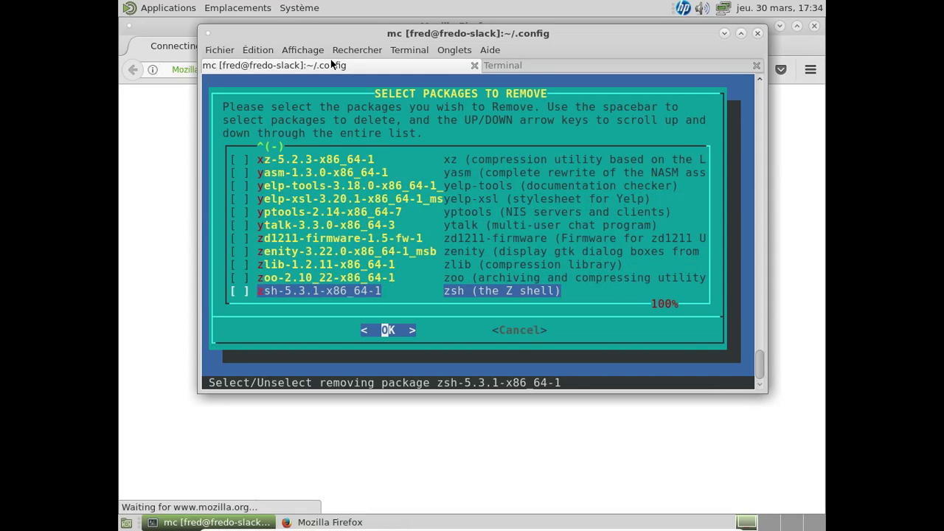
# Look backwards through the list of removable packages, from zsh at the end up to the entries beginning with m
pyautogui.press('Up')
pyautogui.press('Up')
pyautogui.press('Up')
pyautogui.press('Up')
pyautogui.press('Up')
pyautogui.press('Up')
pyautogui.press('Up')
pyautogui.press('Up')
pyautogui.press('Up')
pyautogui.press('Up')
pyautogui.press('Up')
pyautogui.press('Up')
pyautogui.press('Up')
pyautogui.press('Up')
pyautogui.press('Up')
pyautogui.press('Up')
pyautogui.press('Up')
pyautogui.press('Up')
pyautogui.press('Up')
pyautogui.press('Up')
pyautogui.press('Up')
pyautogui.press('Up')
pyautogui.press('Up')
pyautogui.press('Up')
pyautogui.press('Up')
pyautogui.press('Up')
pyautogui.press('Up')
pyautogui.press('Up')
pyautogui.press('Up')
pyautogui.press('Up')
pyautogui.press('Up')
pyautogui.press('Up')
pyautogui.press('Up')
pyautogui.press('Up')
pyautogui.press('Up')
pyautogui.press('Up')
pyautogui.press('Up')
pyautogui.press('Up')
pyautogui.press('Up')
pyautogui.press('Up')
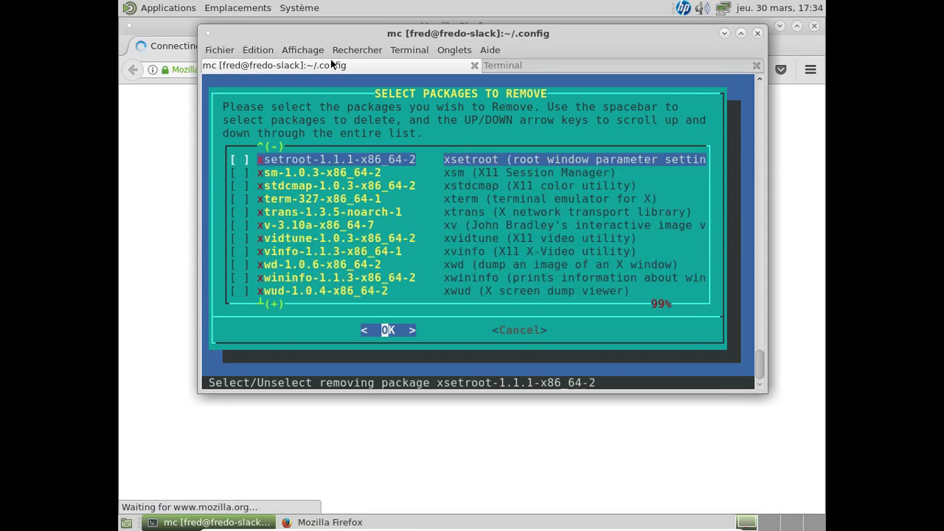
pyautogui.press('Up')
pyautogui.press('Up')
pyautogui.press('Up')
pyautogui.press('Up')
pyautogui.press('Up')
pyautogui.press('Up')
pyautogui.press('Up')
pyautogui.press('Up')
pyautogui.press('Up')
pyautogui.press('Up')
pyautogui.press('Up')
pyautogui.press('Up')
pyautogui.press('Up')
pyautogui.press('Up')
pyautogui.press('Up')
pyautogui.press('Up')
pyautogui.press('Up')
pyautogui.press('Up')
pyautogui.press('Up')
pyautogui.press('Up')
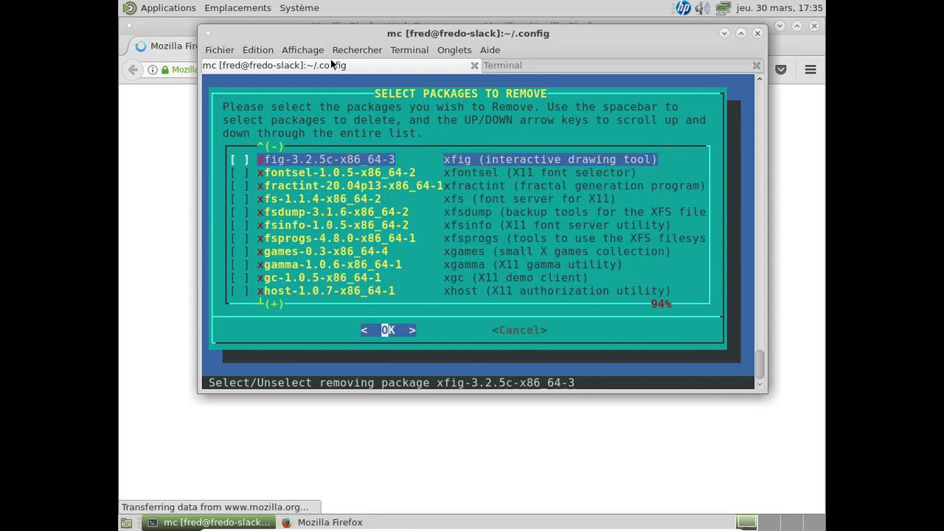
pyautogui.press('Up')
pyautogui.press('Up')
pyautogui.press('Up')
pyautogui.press('Up')
pyautogui.press('Up')
pyautogui.press('Up')
pyautogui.press('Up')
pyautogui.press('Up')
pyautogui.press('Up')
pyautogui.press('Up')
pyautogui.press('Up')
pyautogui.press('Up')
pyautogui.press('Up')
pyautogui.press('Up')
pyautogui.press('Up')
pyautogui.press('Up')
pyautogui.press('Up')
pyautogui.press('Up')
pyautogui.press('Up')
pyautogui.press('Up')
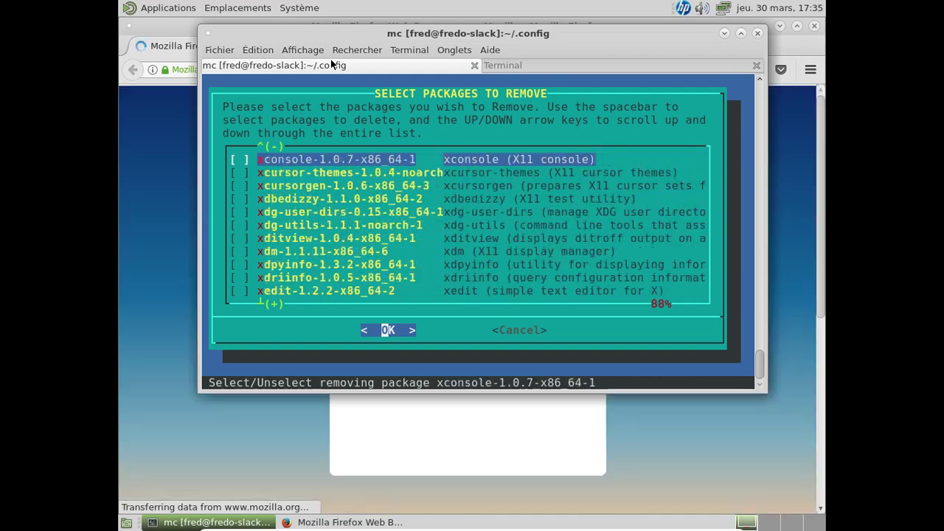
pyautogui.press('Up')
pyautogui.press('Up')
pyautogui.press('Up')
pyautogui.press('Up')
pyautogui.press('Up')
pyautogui.press('Up')
pyautogui.press('Up')
pyautogui.press('Up')
pyautogui.press('Up')
pyautogui.press('Up')
pyautogui.press('Up')
pyautogui.press('Up')
pyautogui.press('Up')
pyautogui.press('Up')
pyautogui.press('Up')
pyautogui.press('Up')
pyautogui.press('Up')
pyautogui.press('Up')
pyautogui.press('Up')
pyautogui.press('Up')
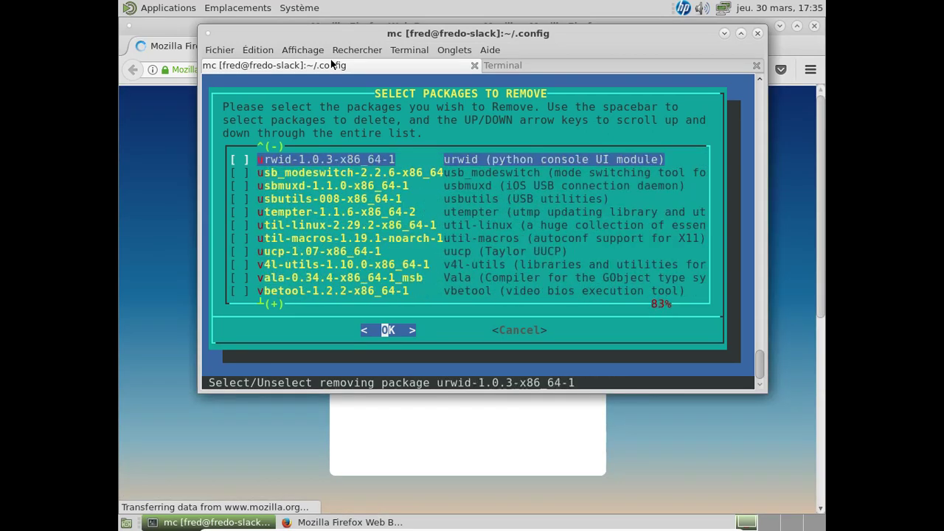
pyautogui.press('Up')
pyautogui.press('Up')
pyautogui.press('Up')
pyautogui.press('Up')
pyautogui.press('Up')
pyautogui.press('Up')
pyautogui.press('Up')
pyautogui.press('Up')
pyautogui.press('Up')
pyautogui.press('Up')
pyautogui.press('Up')
pyautogui.press('Up')
pyautogui.press('Up')
pyautogui.press('Up')
pyautogui.press('Up')
pyautogui.press('Up')
pyautogui.press('Up')
pyautogui.press('Up')
pyautogui.press('Up')
pyautogui.press('Up')
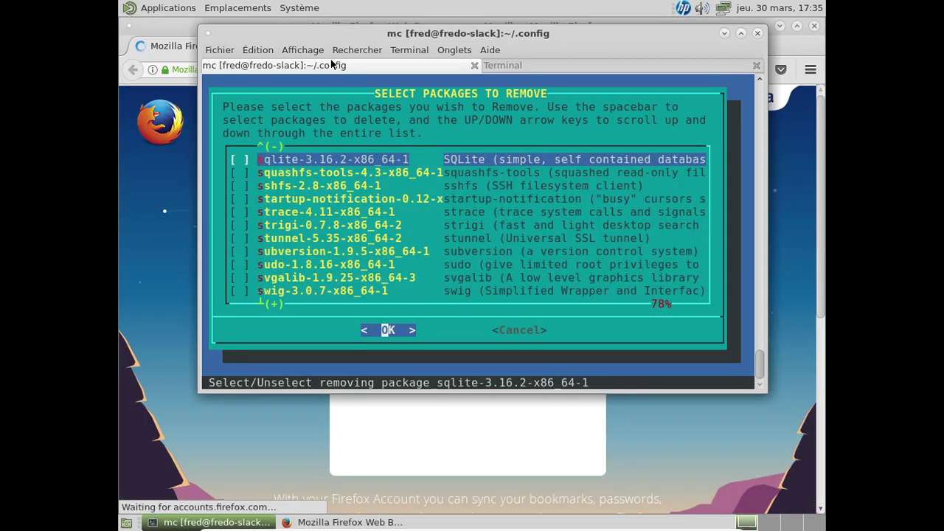
pyautogui.press('Up')
pyautogui.press('Up')
pyautogui.press('Up')
pyautogui.press('Up')
pyautogui.press('Up')
pyautogui.press('Up')
pyautogui.press('Up')
pyautogui.press('Up')
pyautogui.press('Up')
pyautogui.press('Up')
pyautogui.press('Up')
pyautogui.press('Up')
pyautogui.press('Up')
pyautogui.press('Up')
pyautogui.press('Up')
pyautogui.press('Up')
pyautogui.press('Up')
pyautogui.press('Up')
pyautogui.press('Up')
pyautogui.press('Up')
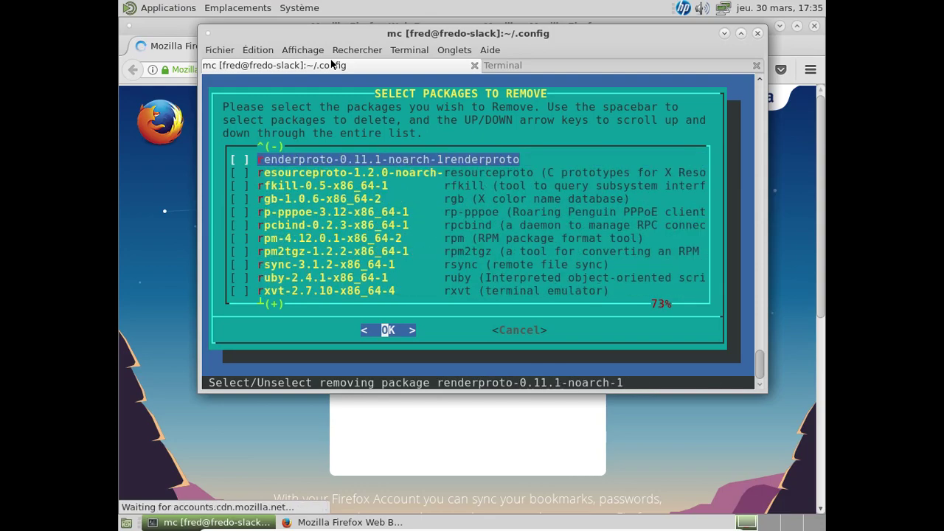
pyautogui.press('Up')
pyautogui.press('Up')
pyautogui.press('Up')
pyautogui.press('Up')
pyautogui.press('Up')
pyautogui.press('Up')
pyautogui.press('Up')
pyautogui.press('Up')
pyautogui.press('Up')
pyautogui.press('Up')
pyautogui.press('Up')
pyautogui.press('Up')
pyautogui.press('Up')
pyautogui.press('Up')
pyautogui.press('Up')
pyautogui.press('Up')
pyautogui.press('Up')
pyautogui.press('Up')
pyautogui.press('Up')
pyautogui.press('Up')
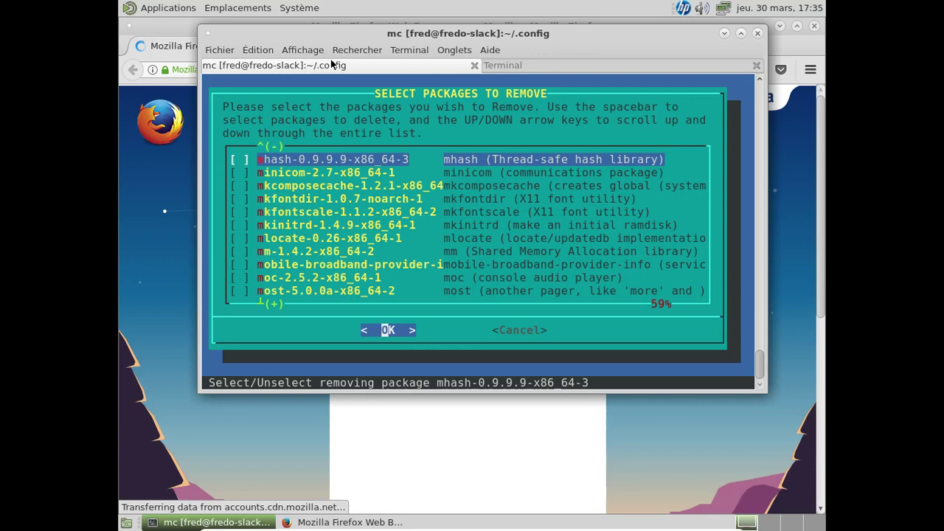
# Cancel the selection of packages to remove, acknowledge the notice and leave pkgtool
pyautogui.press('Tab')
pyautogui.press('Return')
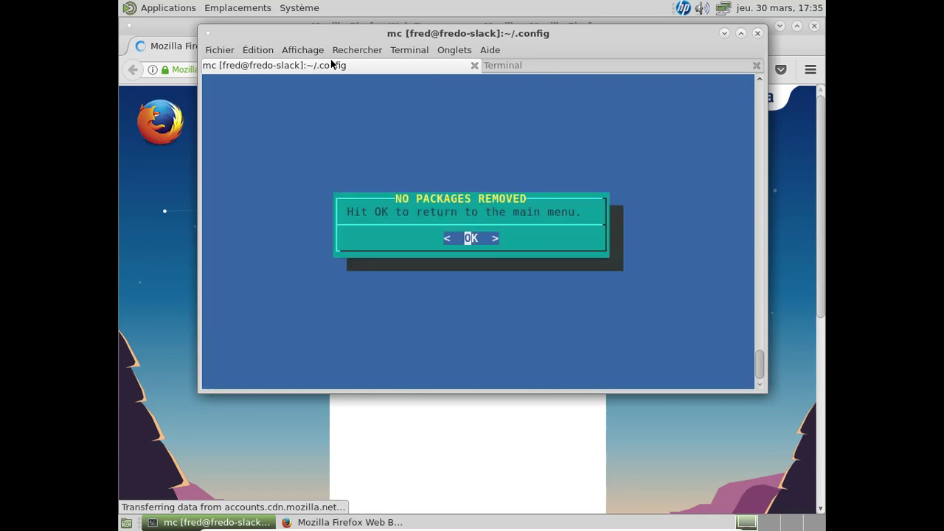
pyautogui.press('Return')
pyautogui.press('Tab')
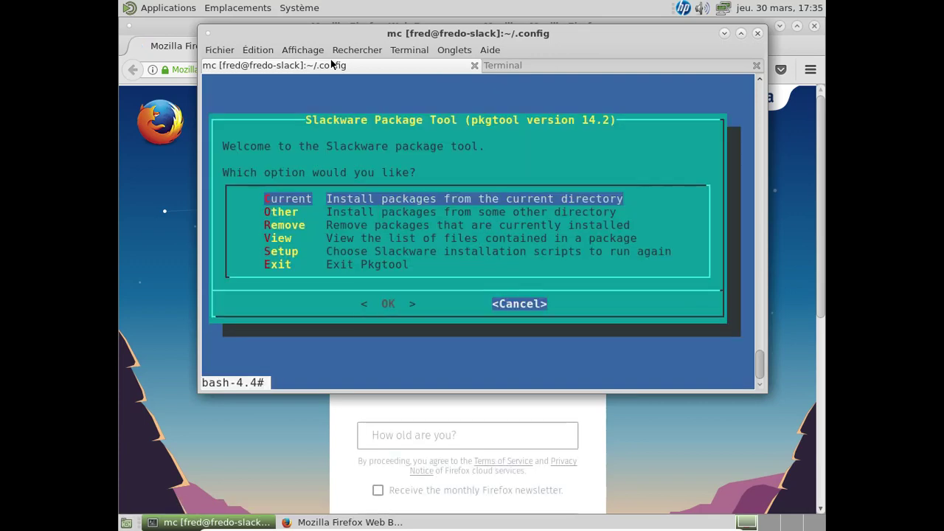
pyautogui.write('pk')
pyautogui.press('Tab')
pyautogui.press('Tab')
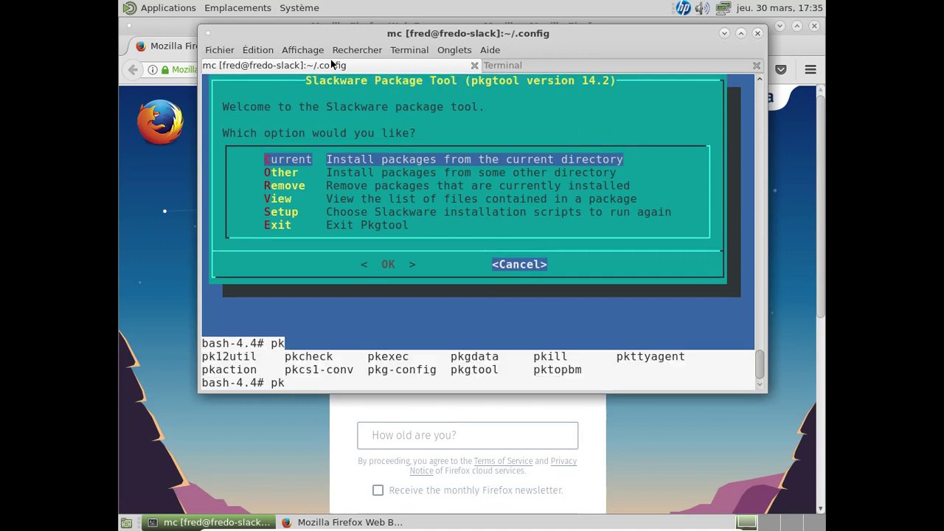
pyautogui.write('gt')
pyautogui.press('BackSpace')
pyautogui.press('BackSpace')
pyautogui.press('BackSpace')
pyautogui.press('BackSpace')
pyautogui.write('p')
# Change the shell's working directory to /var/log/
pyautogui.write('cd /var/lm')
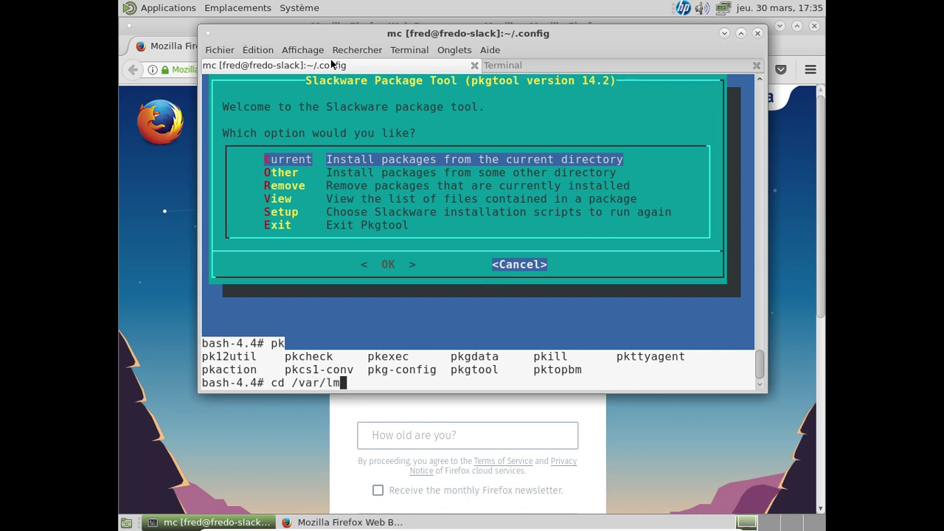
pyautogui.press('BackSpace')
pyautogui.write('og/')
pyautogui.press('Return')
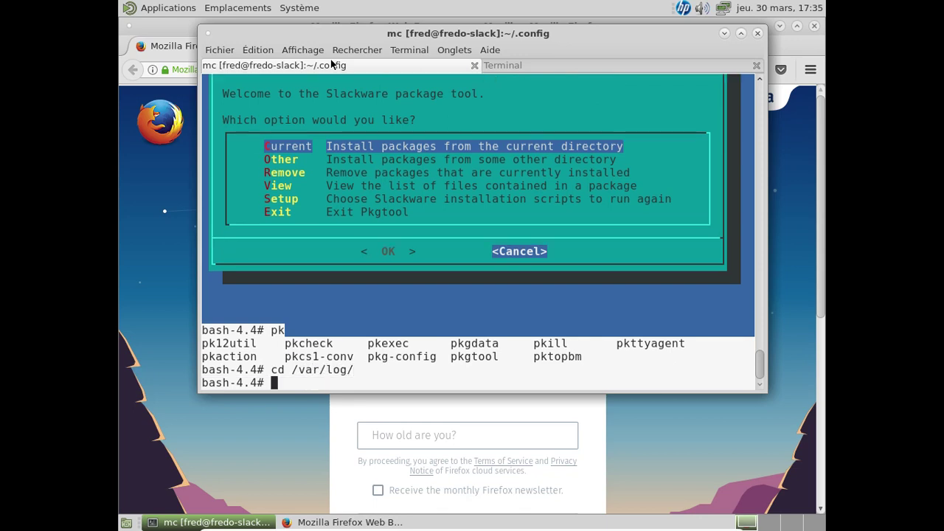
# Page through the directory contents twice with ls | more and print the working directory with pwd
pyautogui.write('ls | more')
pyautogui.press('Return')
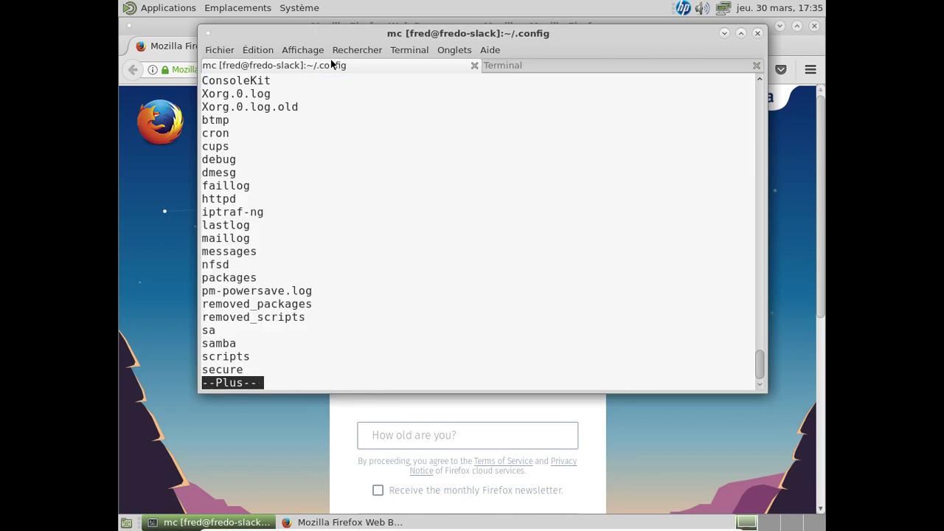
pyautogui.press('space')
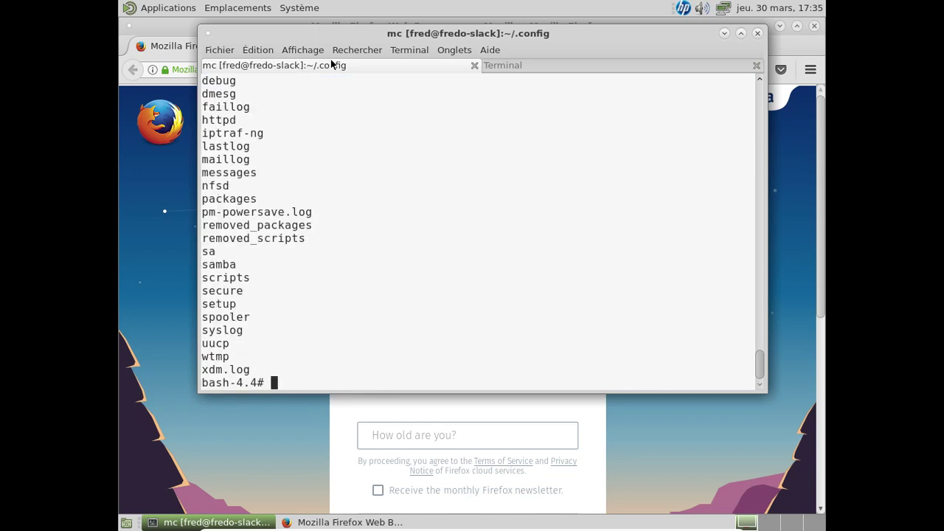
pyautogui.press('Up')
pyautogui.press('Return')
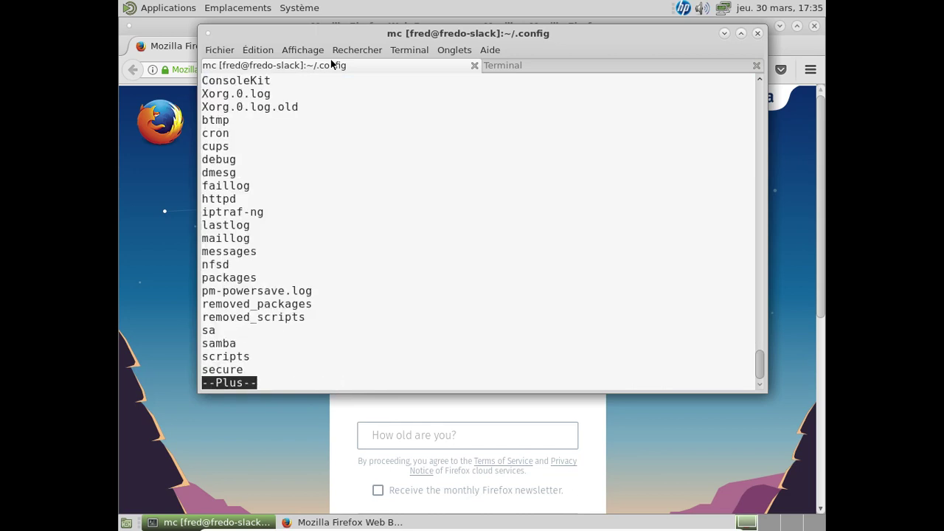
pyautogui.press('q')
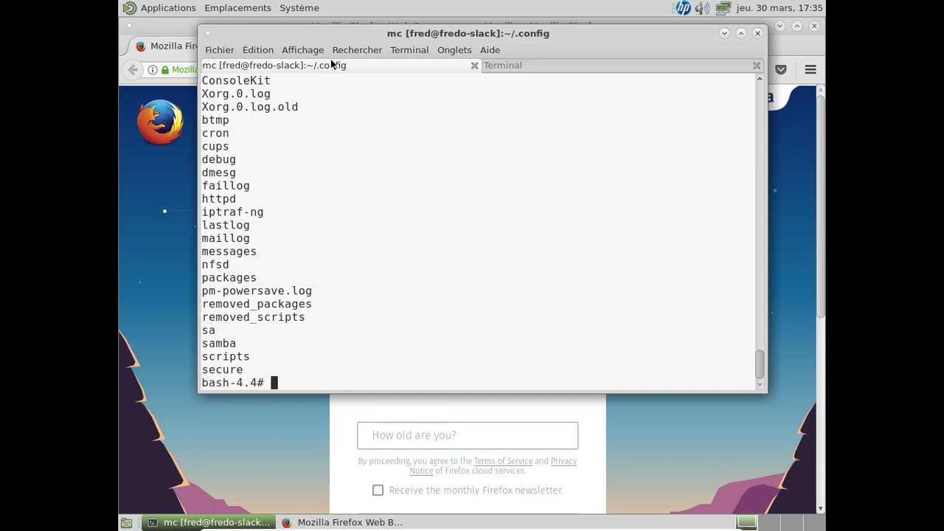
pyautogui.press('Up')
pyautogui.press('Down')
pyautogui.write('pwd')
pyautogui.press('Return')
# Enter the packages subdirectory and show the first page of its contents with ls | more
pyautogui.write('cd packa')
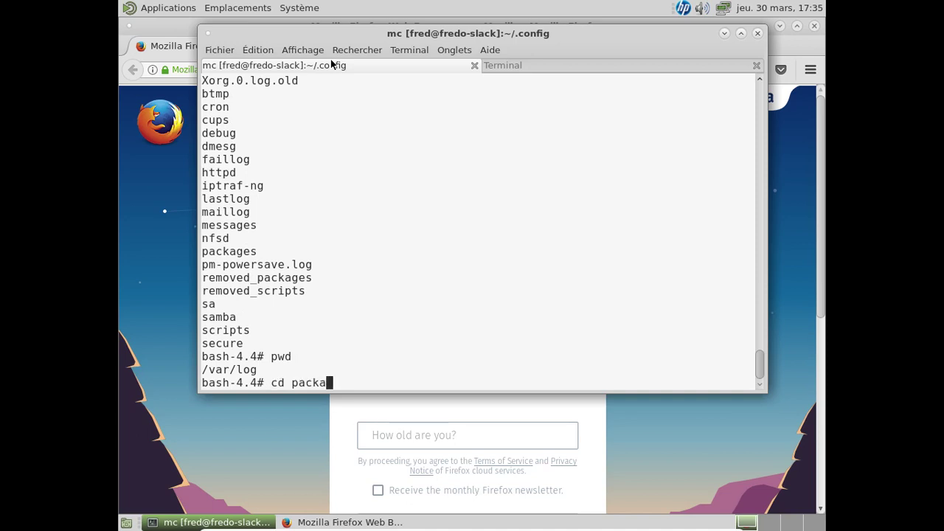
pyautogui.press('Tab')
pyautogui.press('Return')
pyautogui.press('Up')
pyautogui.press('Up')
pyautogui.press('Up')
pyautogui.press('Return')
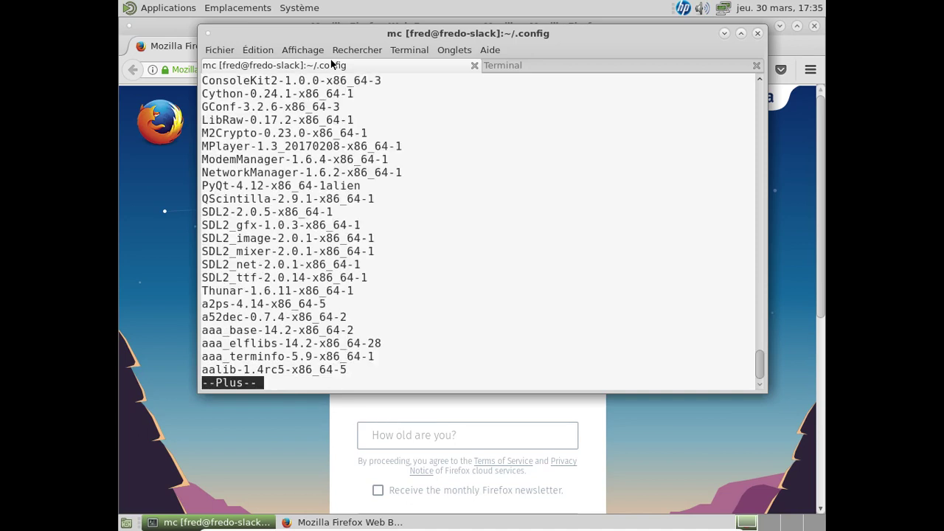
pyautogui.press('q')
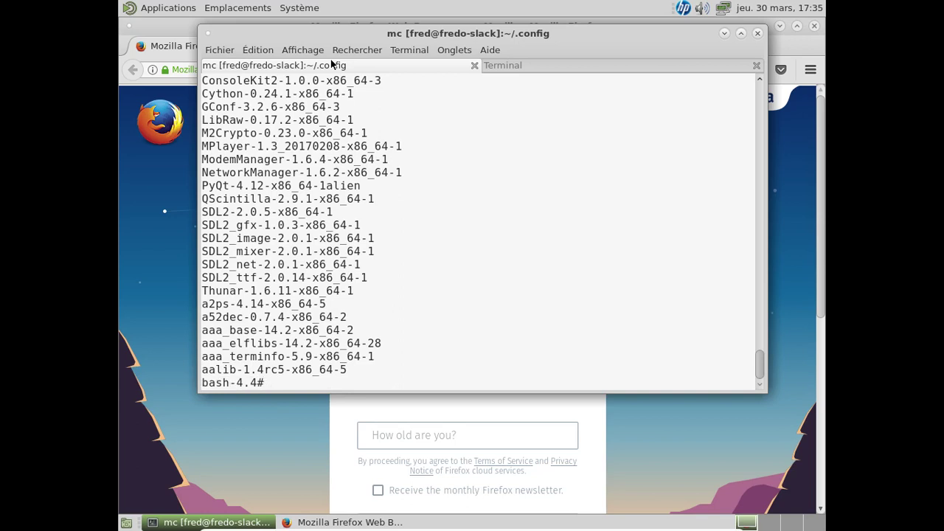
# Remove the Thunar package with removepkg, giving only its name without the version suffix
pyautogui.write('removepkg Thu')
pyautogui.press('Tab')
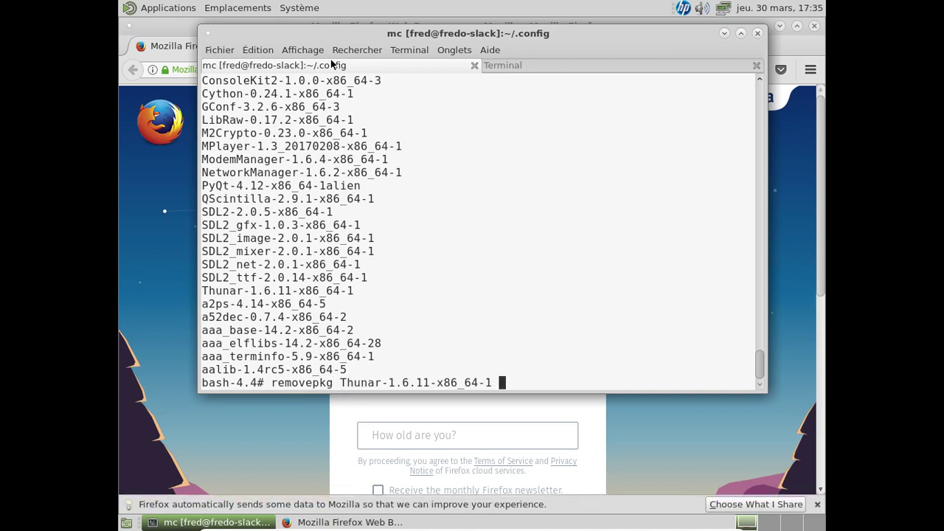
pyautogui.press('BackSpace')
pyautogui.press('BackSpace')
pyautogui.press('BackSpace')
pyautogui.press('BackSpace')
pyautogui.press('BackSpace')
pyautogui.press('BackSpace')
pyautogui.press('BackSpace')
pyautogui.press('BackSpace')
pyautogui.press('BackSpace')
pyautogui.press('BackSpace')
pyautogui.press('BackSpace')
pyautogui.press('BackSpace')
pyautogui.press('BackSpace')
pyautogui.press('BackSpace')
pyautogui.press('BackSpace')
pyautogui.press('BackSpace')
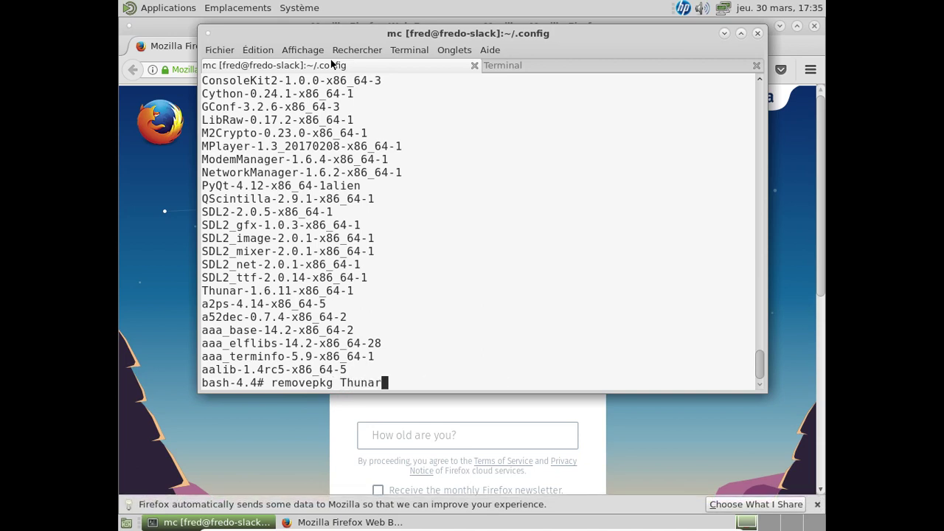
pyautogui.press('Return')
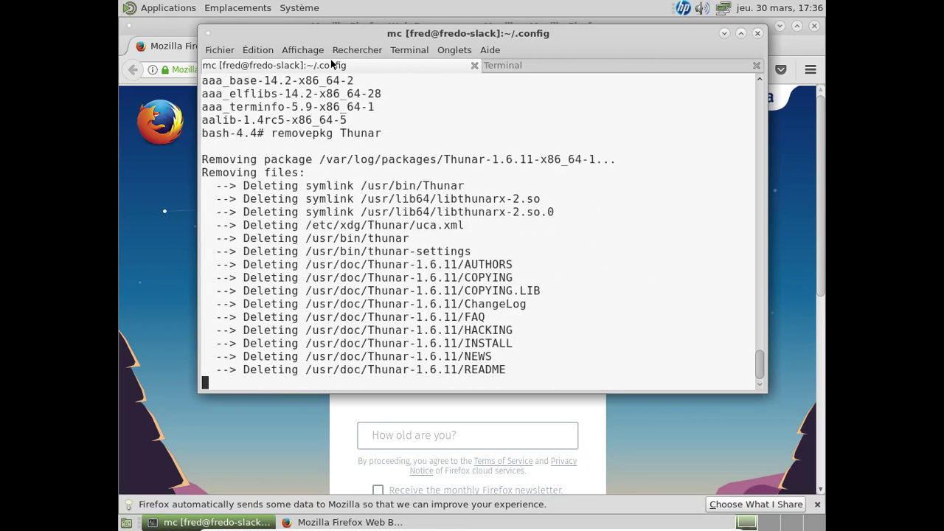
# Examine the applications listed under Autre, Graphisme and Internet, then return to the terminal
pyautogui.click(163, 10)
pyautogui.moveTo(163, 30)
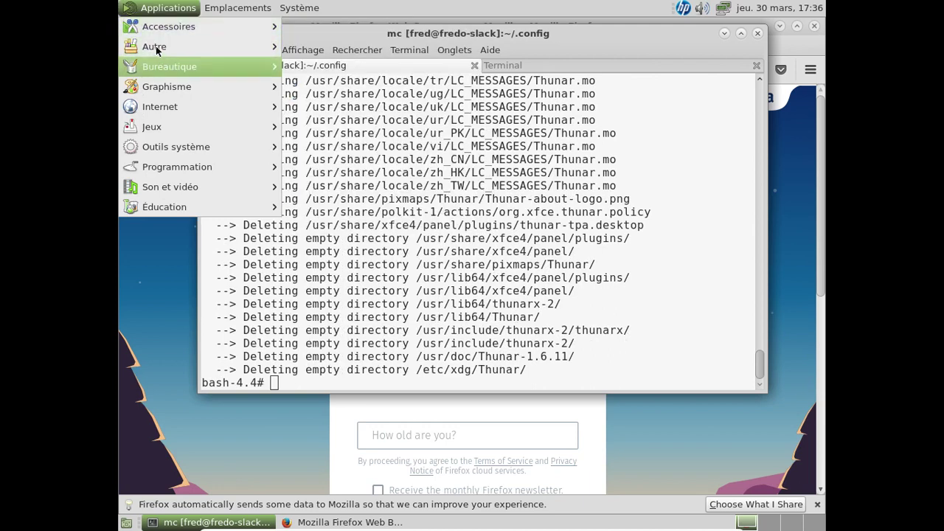
pyautogui.moveTo(168, 51)
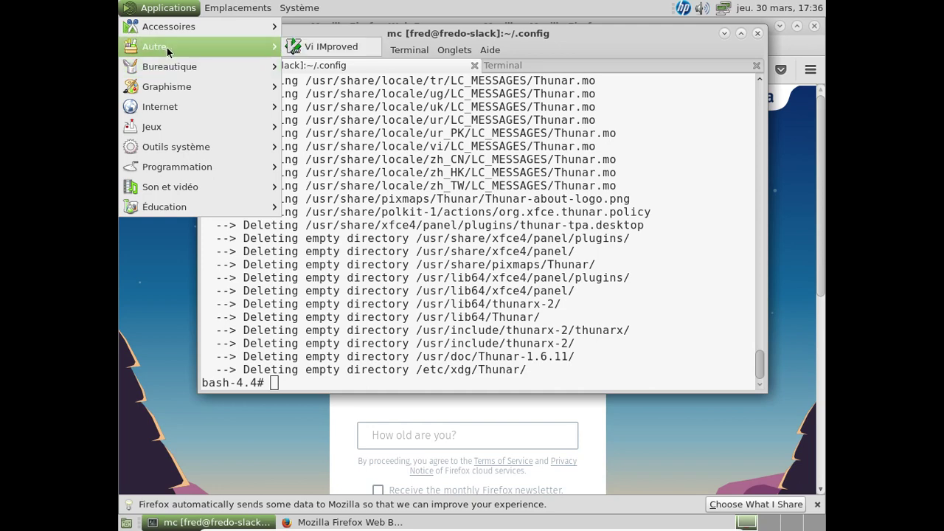
pyautogui.moveTo(168, 77)
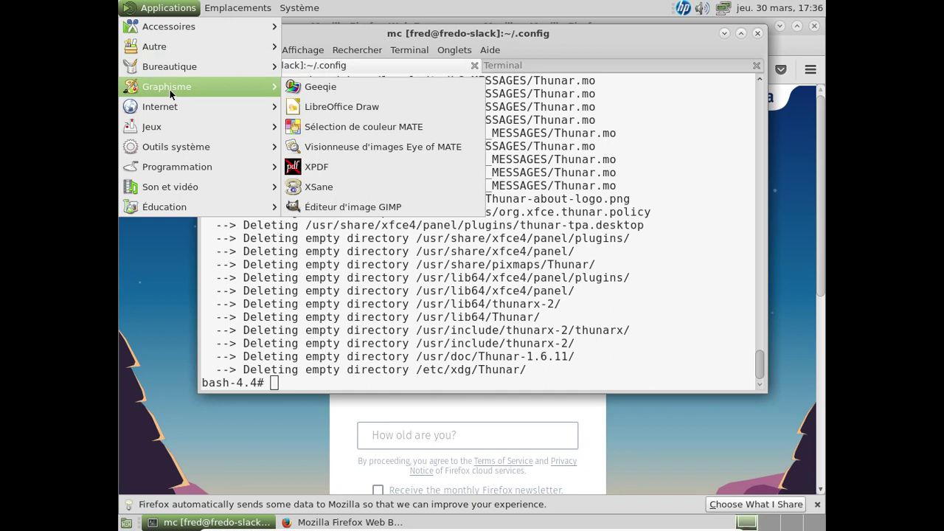
pyautogui.moveTo(161, 111)
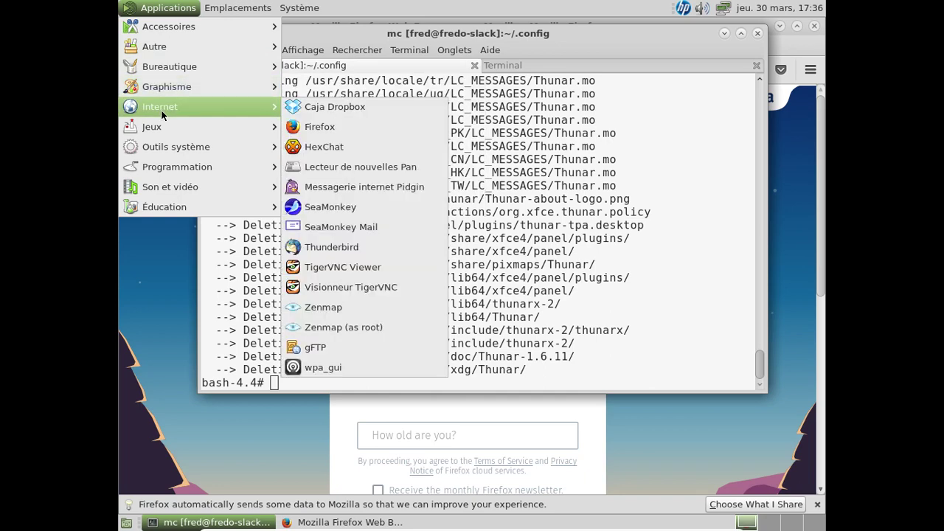
pyautogui.click(538, 32)
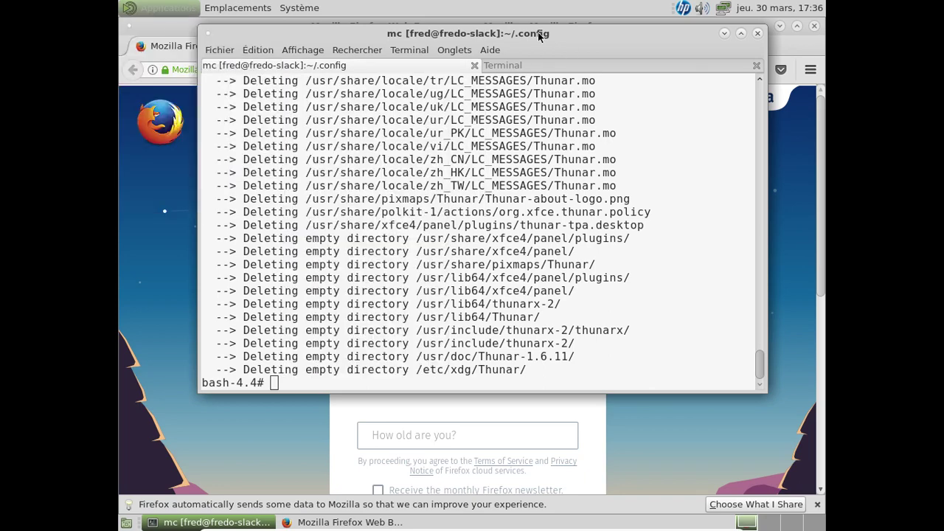
# Close the terminal window and the Firefox account sign-up page, keeping the Firefox start page open
pyautogui.click(757, 33)
pyautogui.click(539, 264)
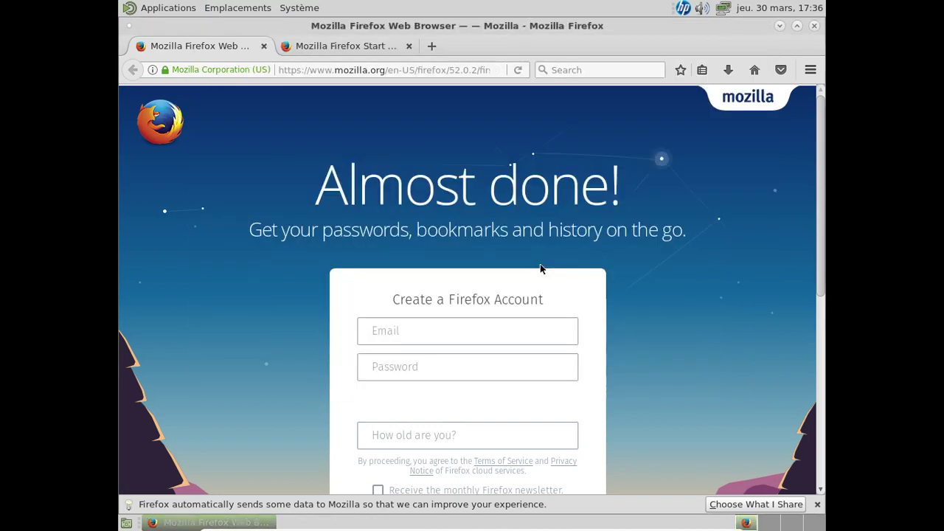
pyautogui.click(264, 47)
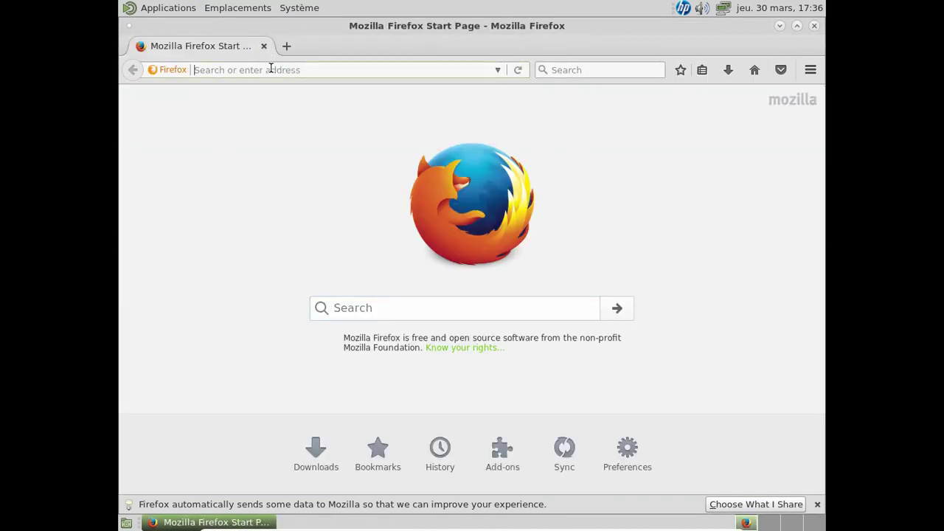
pyautogui.write('http:')
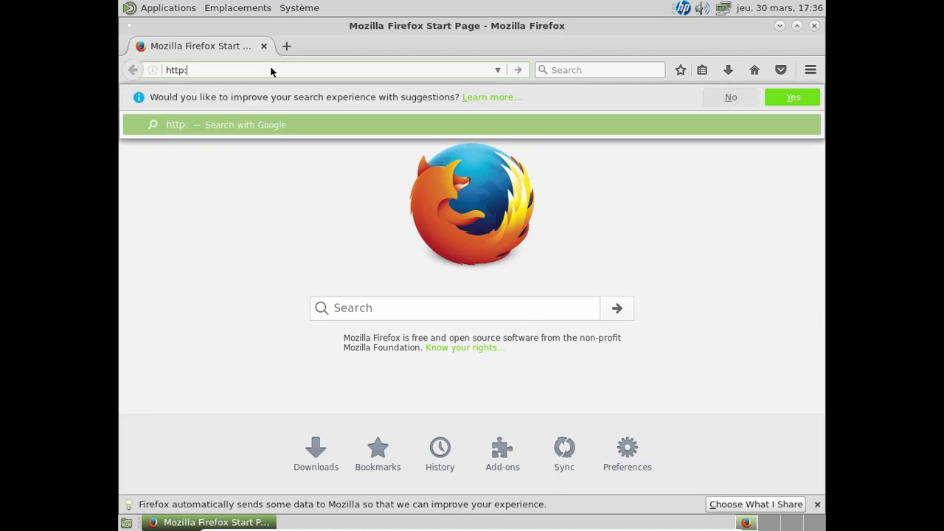
pyautogui.write('//ftp.mozilla.org')
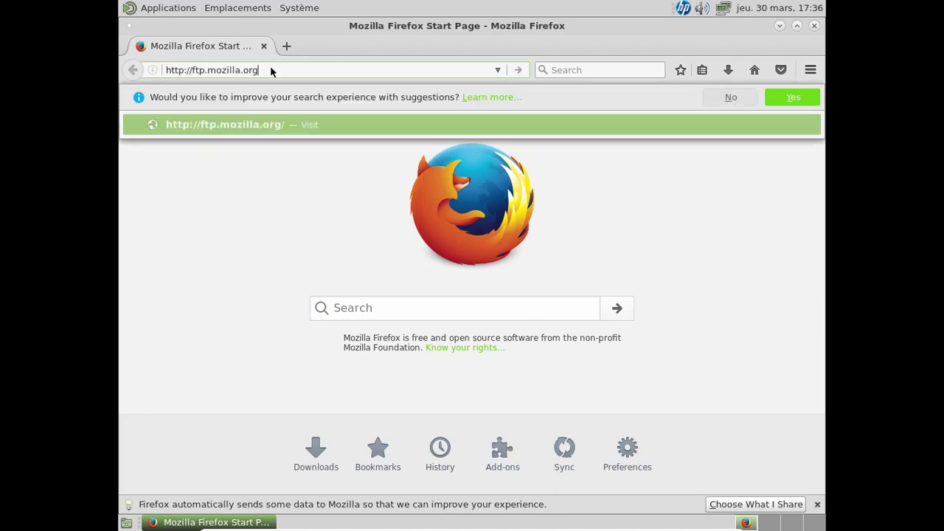
pyautogui.press('Return')
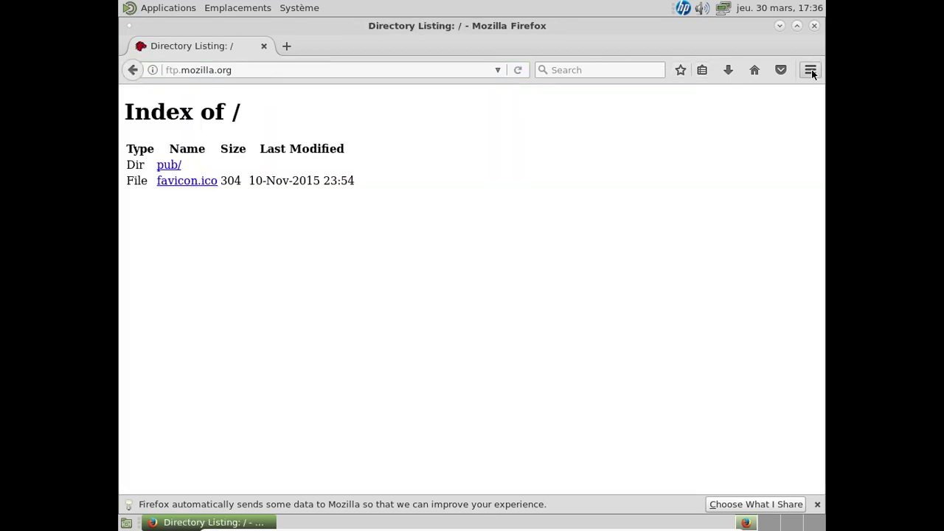
# Display the About Firefox information to check the browser version, then close it
pyautogui.click(810, 71)
pyautogui.click(773, 422)
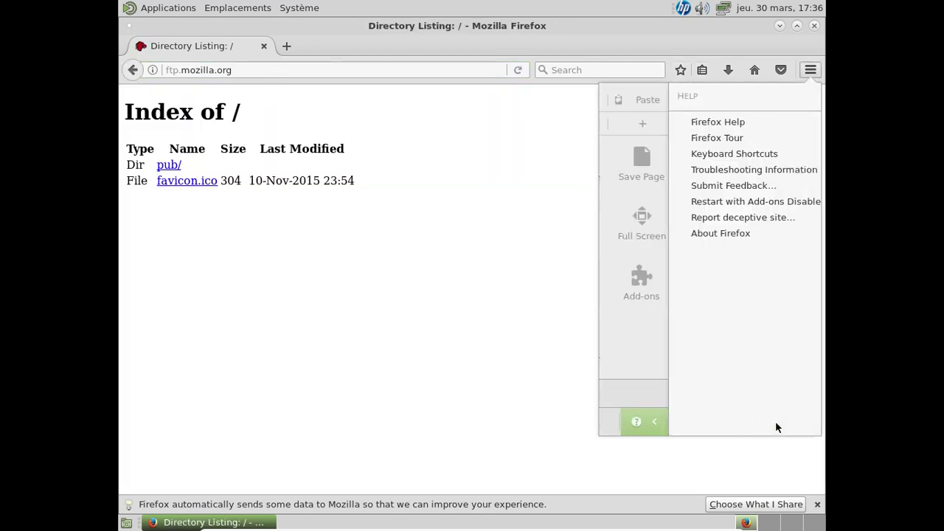
pyautogui.click(685, 235)
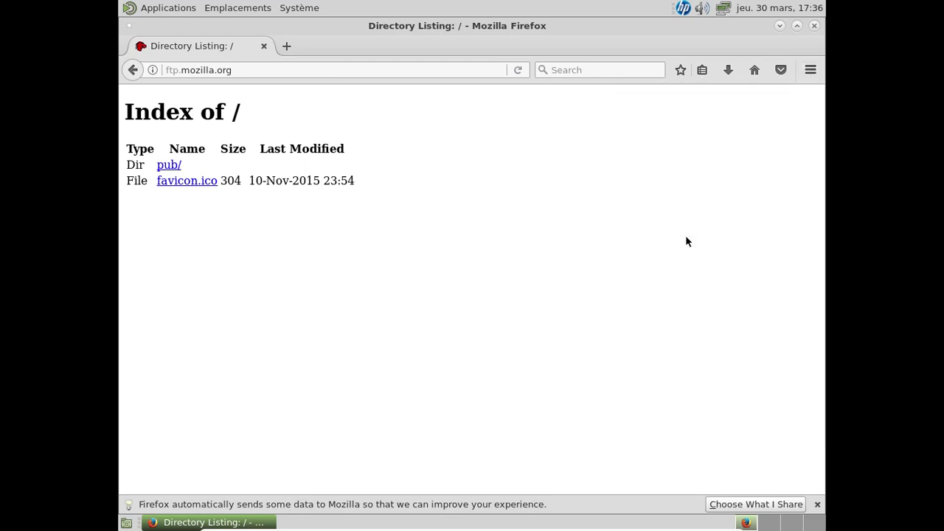
pyautogui.click(719, 162)
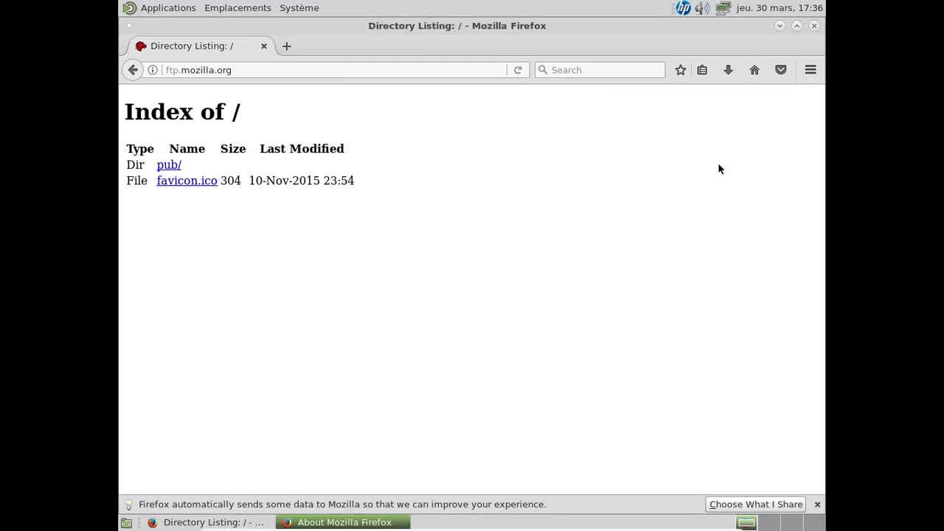
# Browse the Mozilla server's directories to /pub/firefox/releases/
pyautogui.click(169, 166)
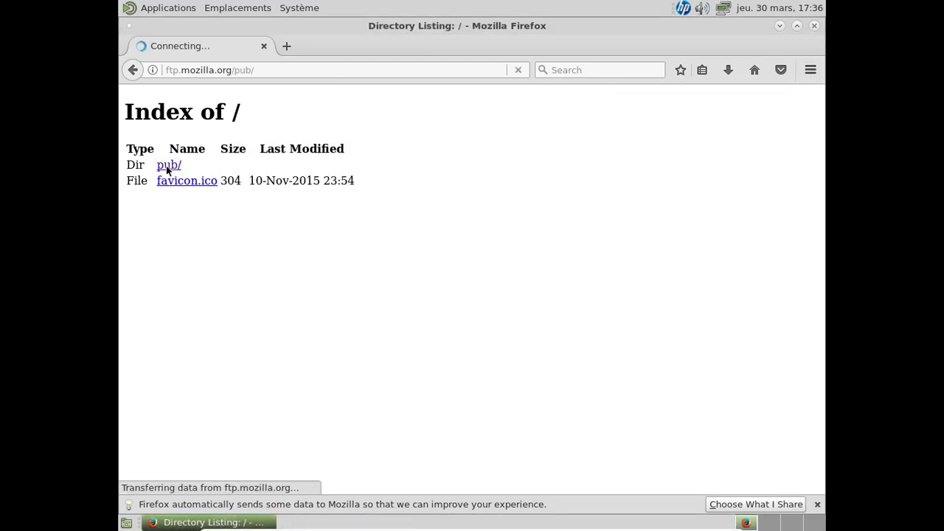
pyautogui.scroll(-1, 363, 299)
pyautogui.scroll(-5, 364, 299)
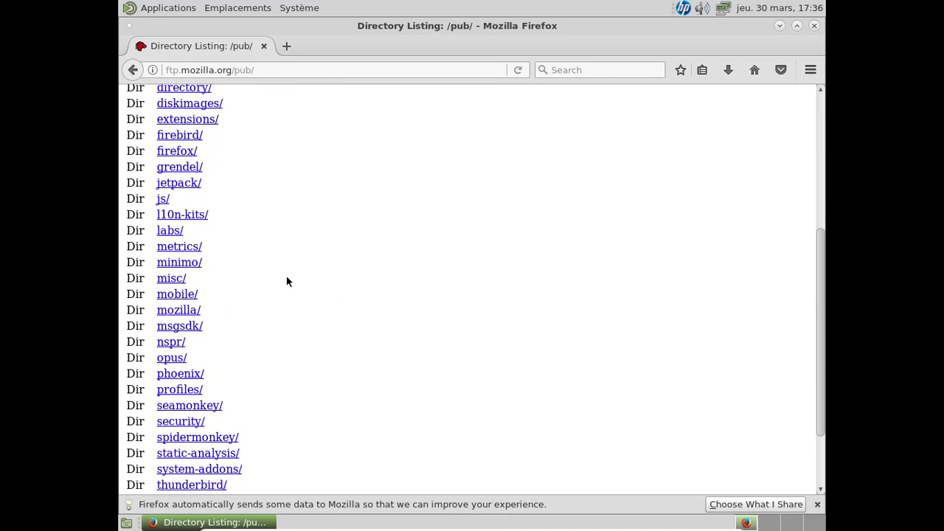
pyautogui.click(188, 153)
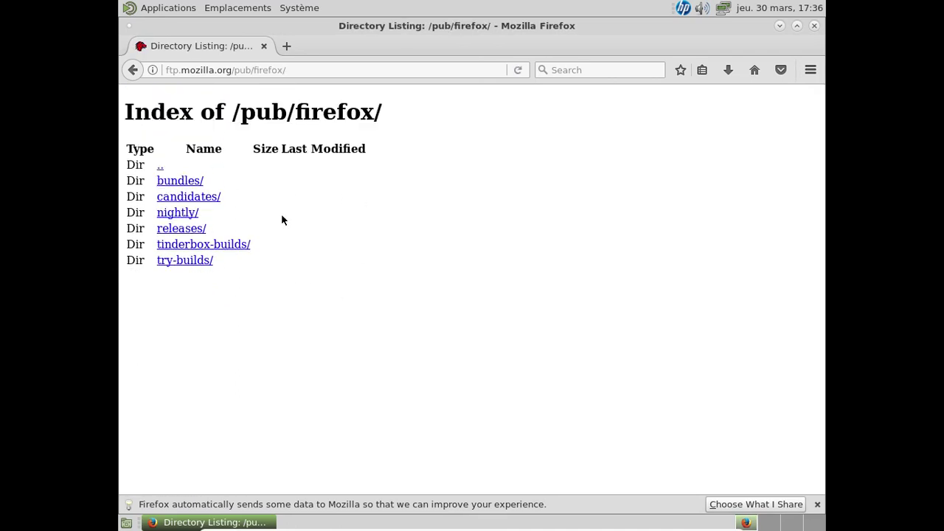
pyautogui.click(193, 229)
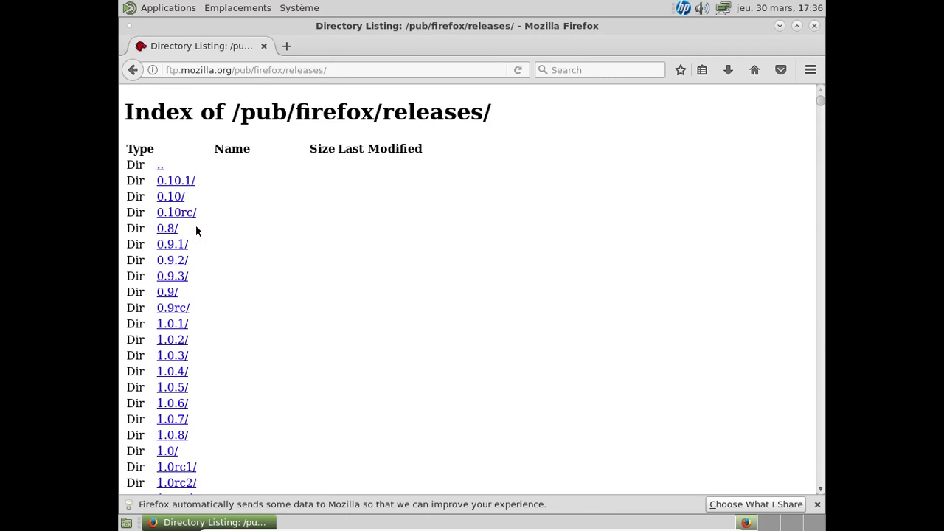
# Search the releases page for 52.0.2 and open the 52.0.2/ directory
pyautogui.hotkey('ctrl', 'f')
pyautogui.write('52.0.2')
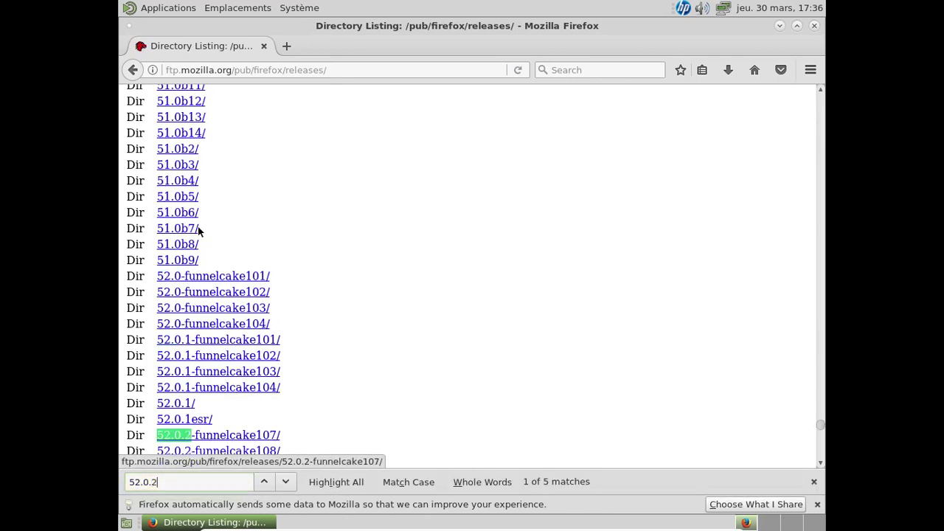
pyautogui.scroll(-2, 345, 337)
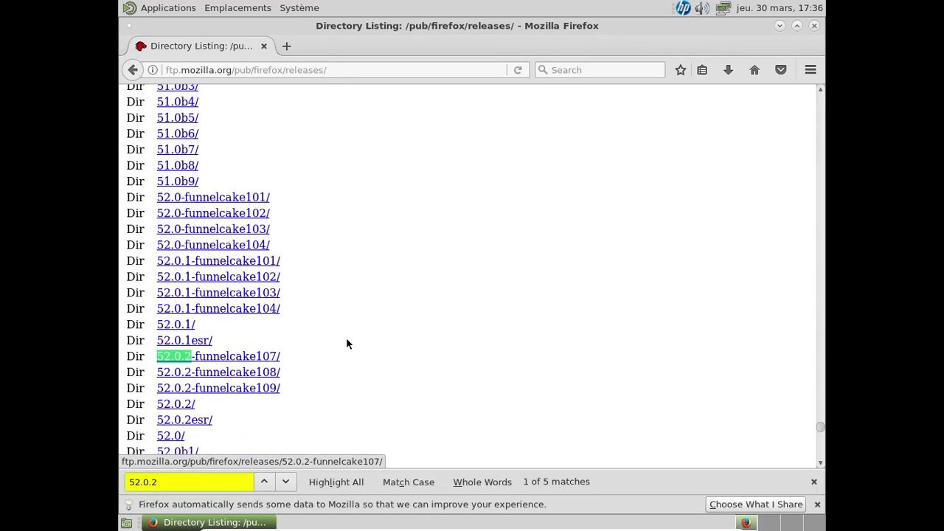
pyautogui.click(183, 405)
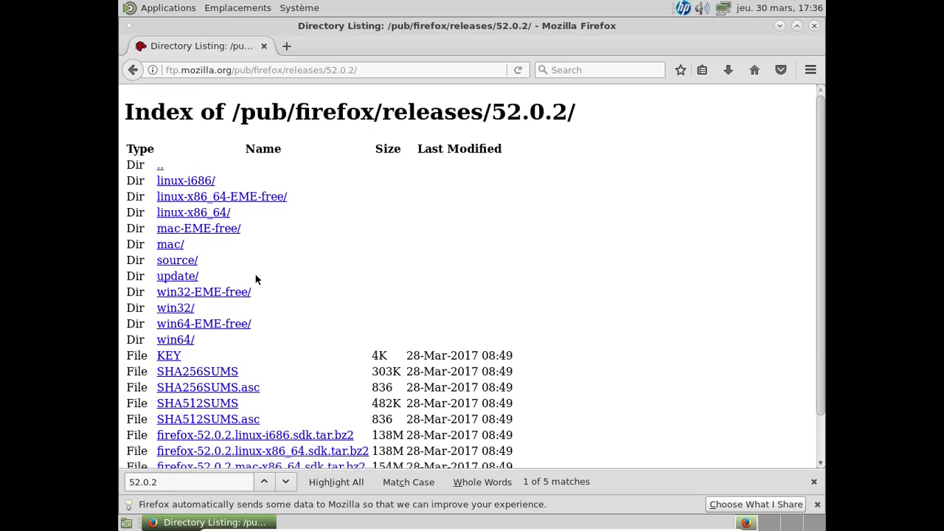
# Open the linux-x86_64/ directory of the 52.0.2 release and go into its xpi/ subdirectory
pyautogui.scroll(-1, 254, 278)
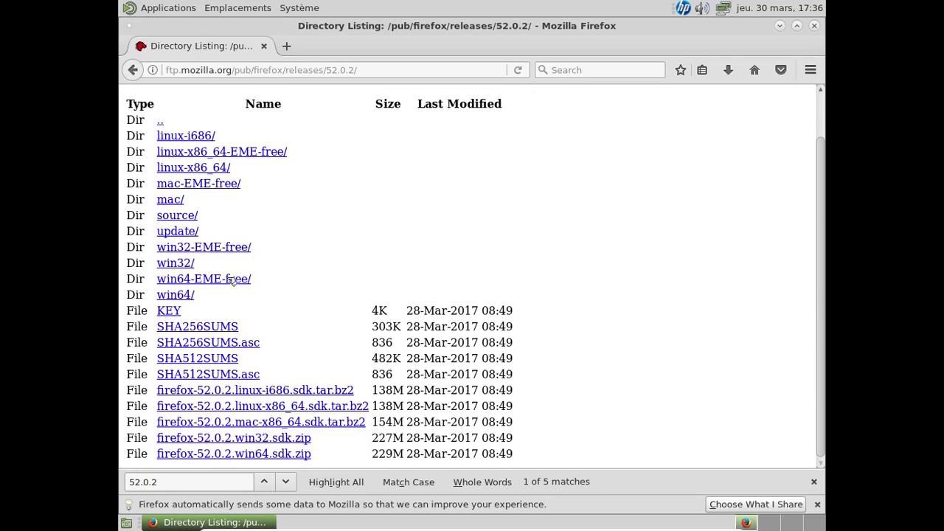
pyautogui.click(188, 171)
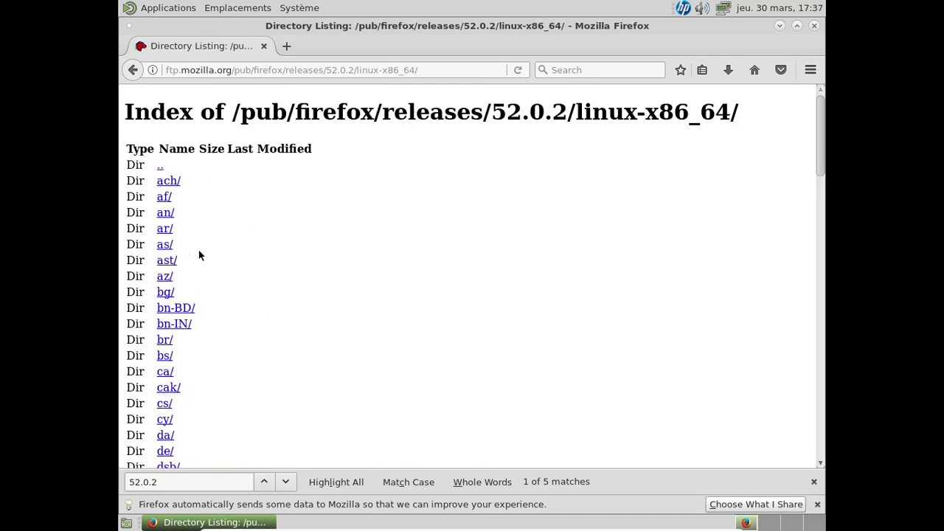
pyautogui.scroll(-10, 244, 303)
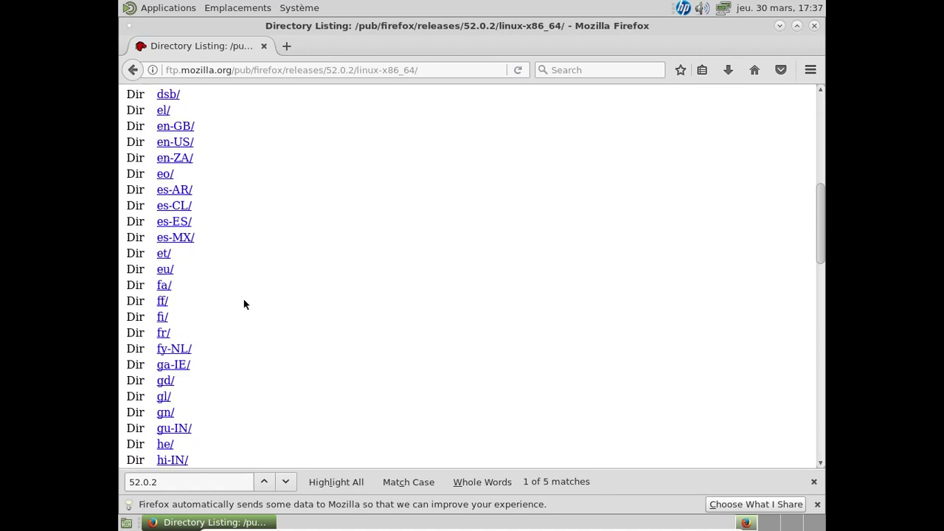
pyautogui.scroll(-12, 244, 304)
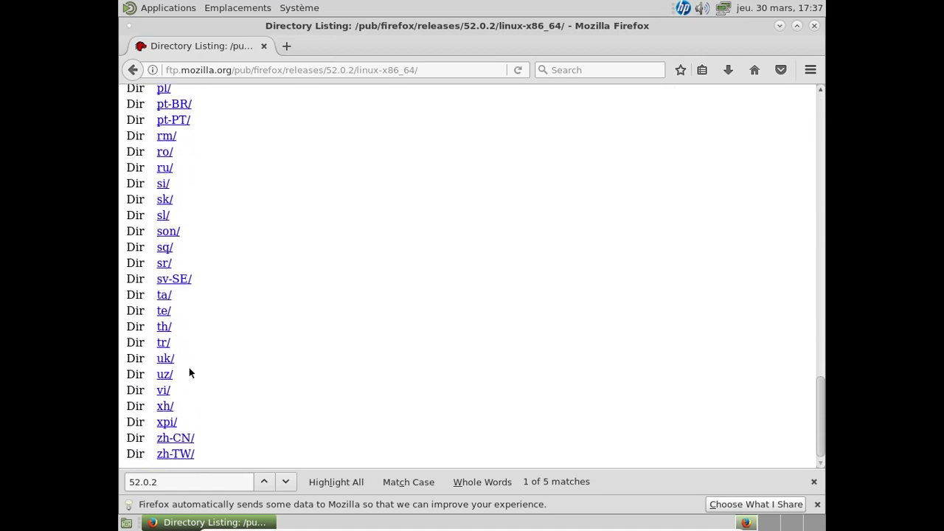
pyautogui.click(167, 424)
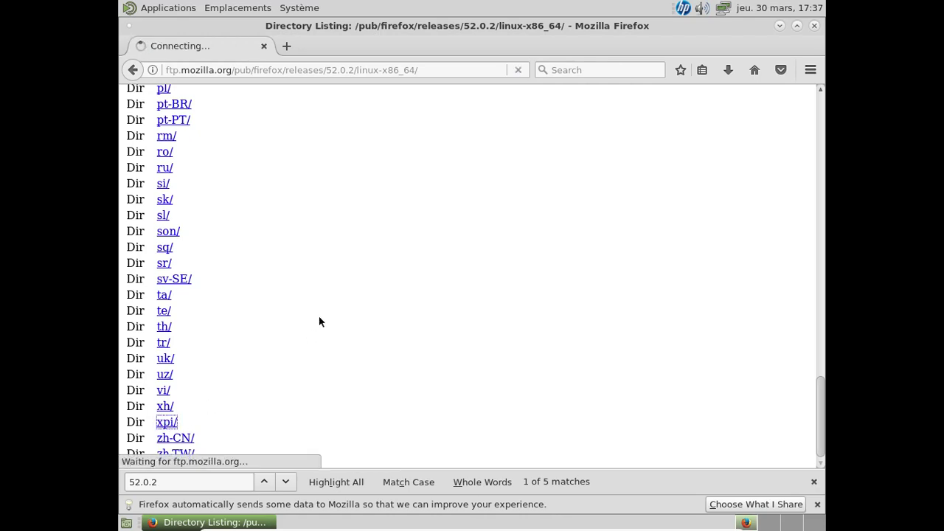
# Install the Français Language Pack from fr.xpi, allowing the site to install it, and dismiss the notification
pyautogui.scroll(-3, 319, 317)
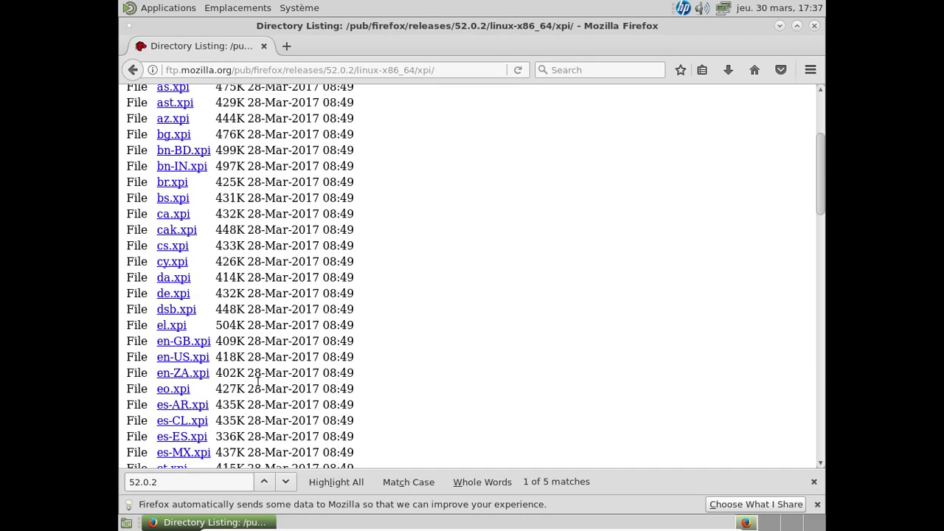
pyautogui.scroll(-3, 253, 388)
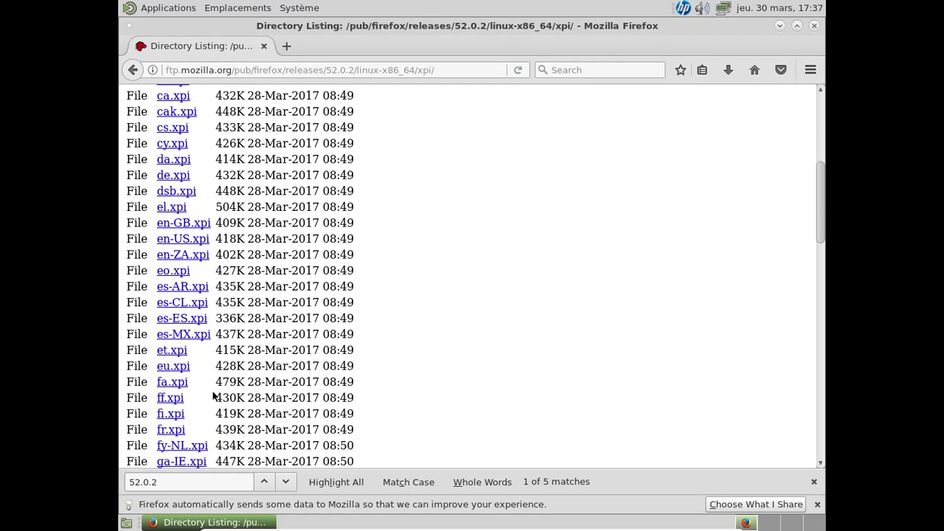
pyautogui.click(170, 431)
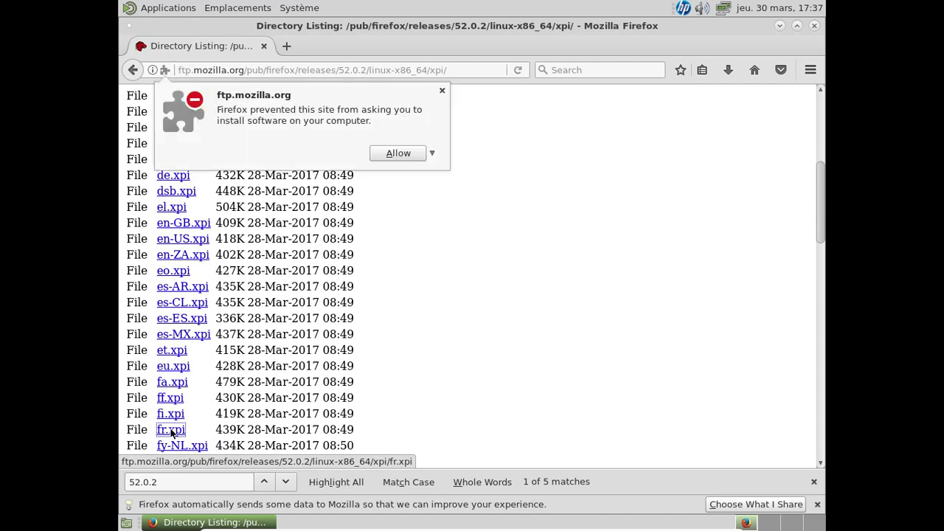
pyautogui.click(401, 153)
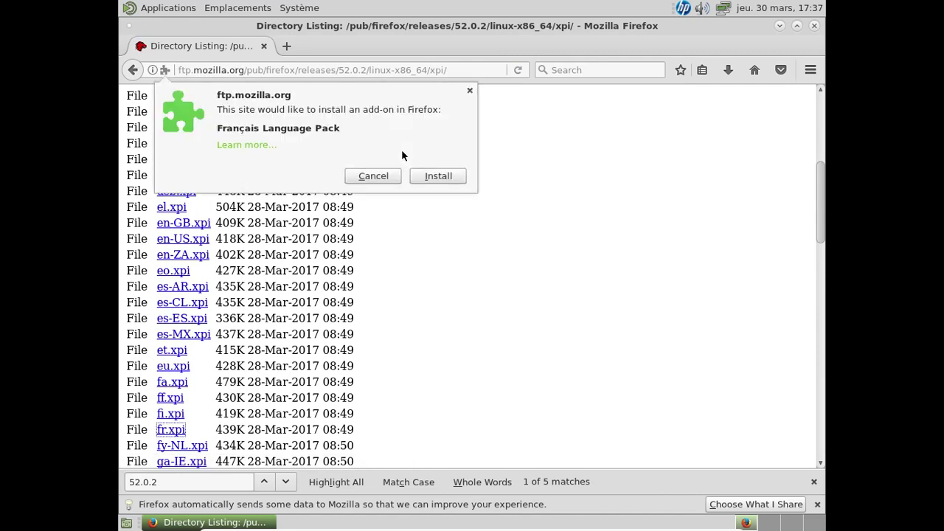
pyautogui.click(437, 175)
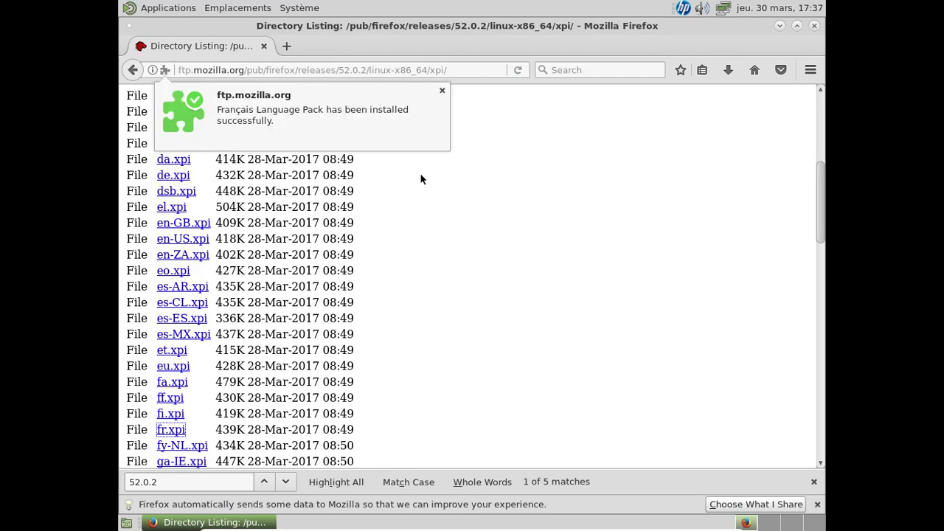
pyautogui.click(441, 92)
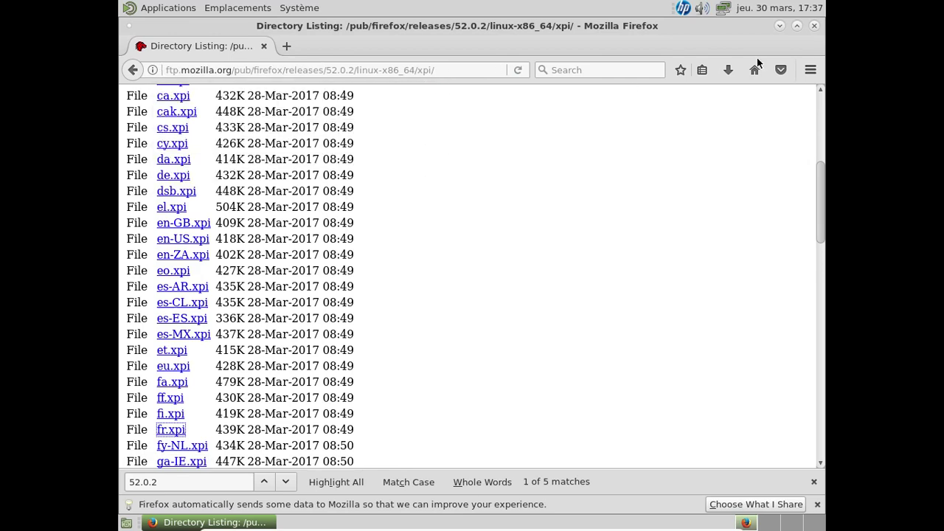
# Close Firefox and launch it again
pyautogui.click(812, 27)
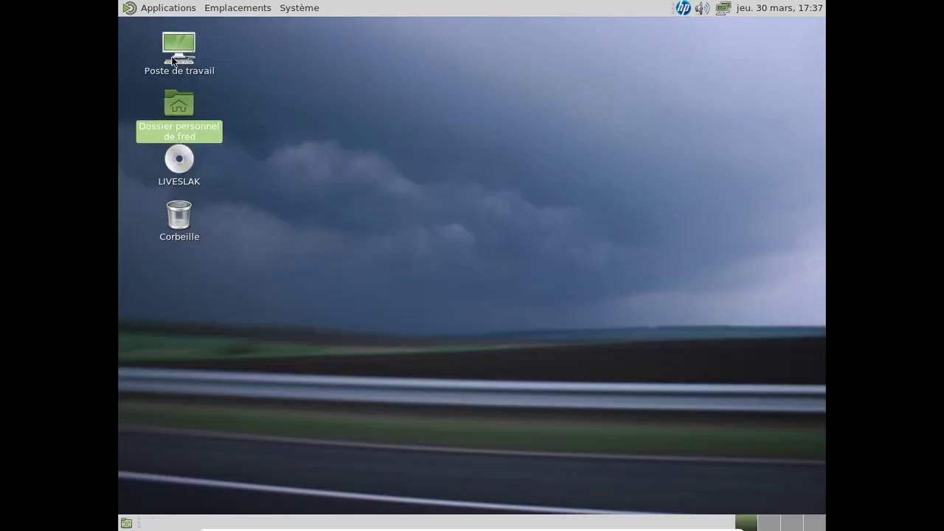
pyautogui.click(168, 7)
pyautogui.moveTo(179, 105)
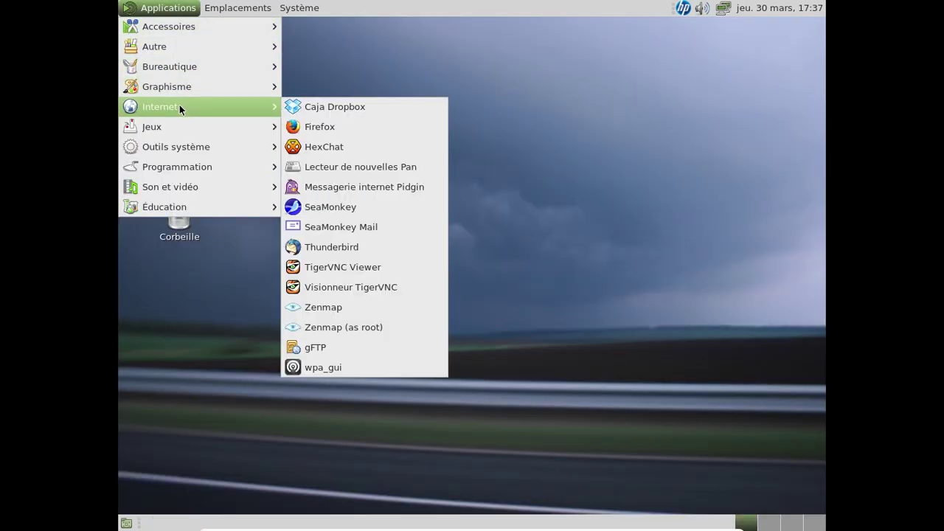
pyautogui.click(334, 128)
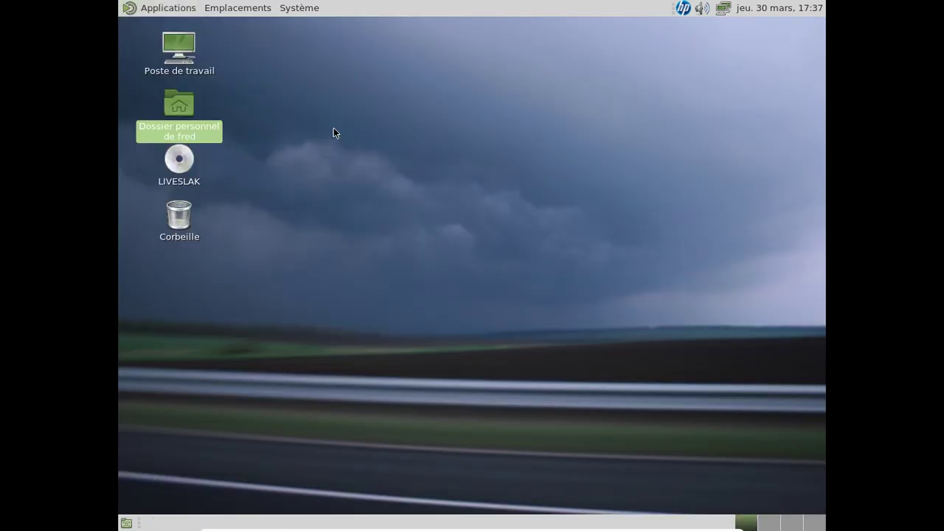
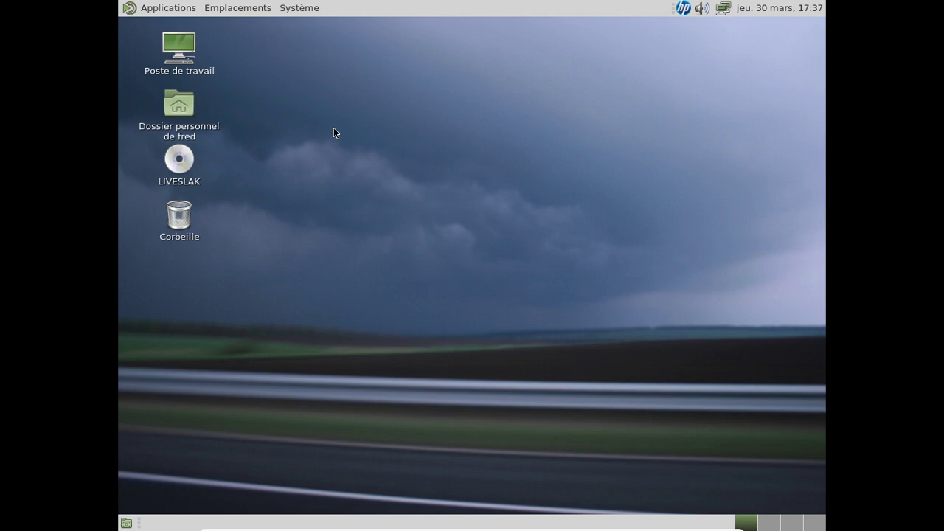
# Open the home folder in the file manager and browse the network to the FREEBOX server's shares
pyautogui.click(182, 124)
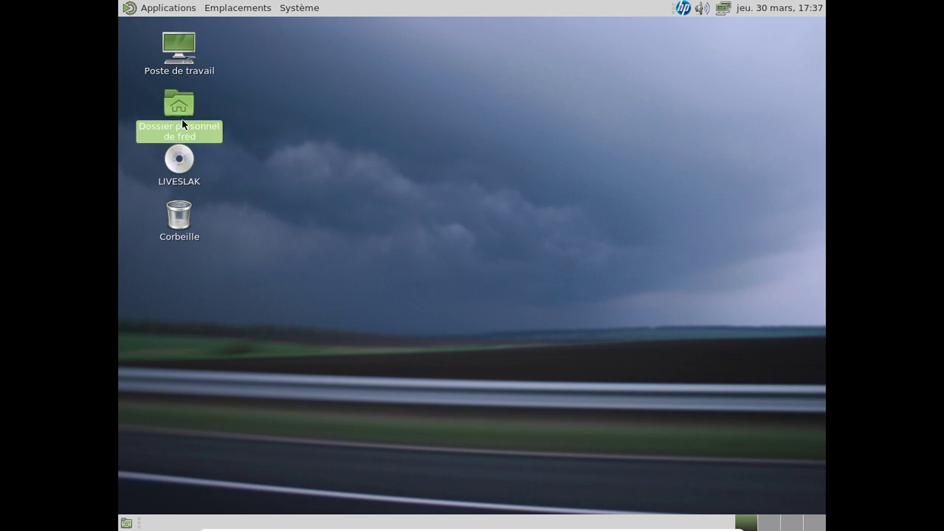
pyautogui.doubleClick(182, 124)
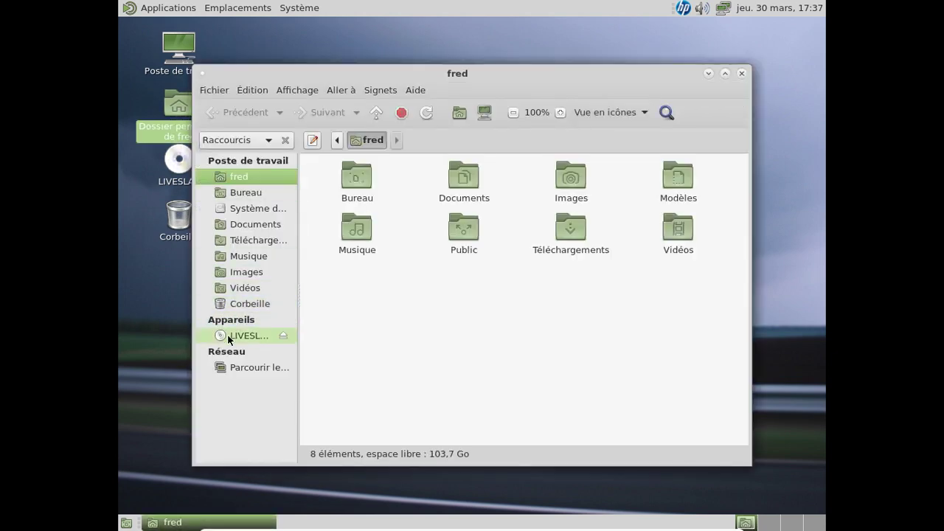
pyautogui.click(235, 366)
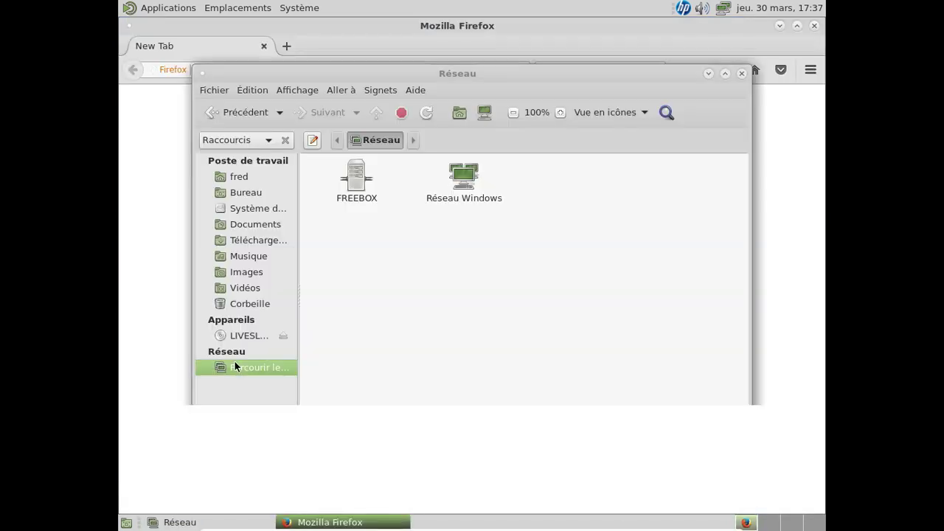
pyautogui.click(353, 193)
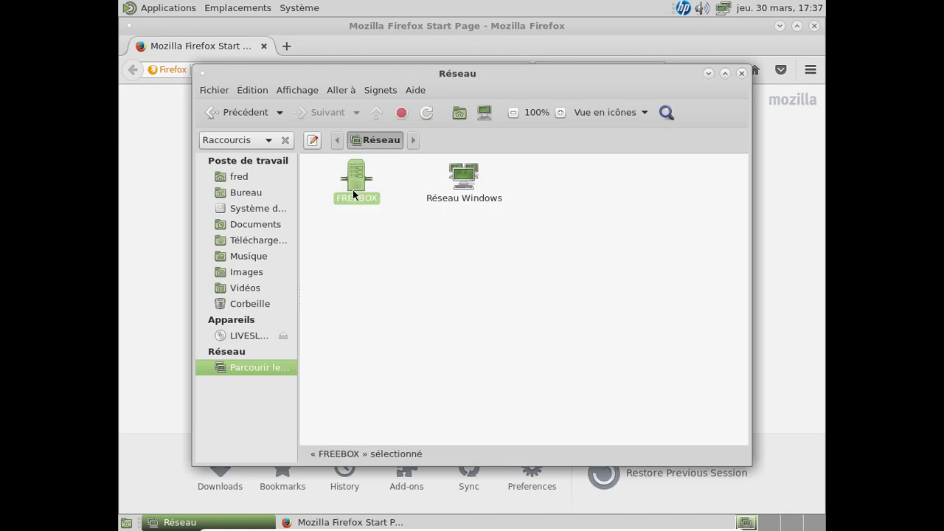
pyautogui.doubleClick(353, 192)
pyautogui.click(353, 192)
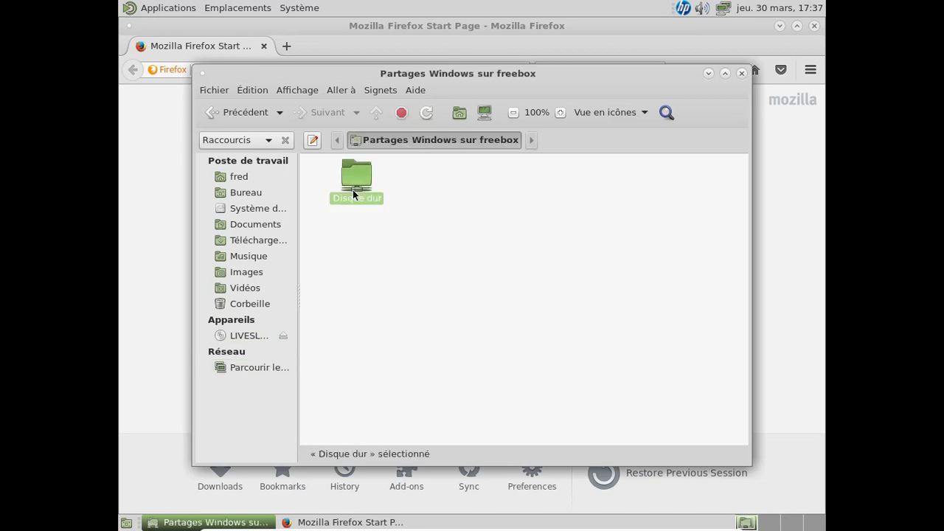
# Connect anonymously to the Disque dur share on the Freebox, then unmount it
pyautogui.doubleClick(354, 193)
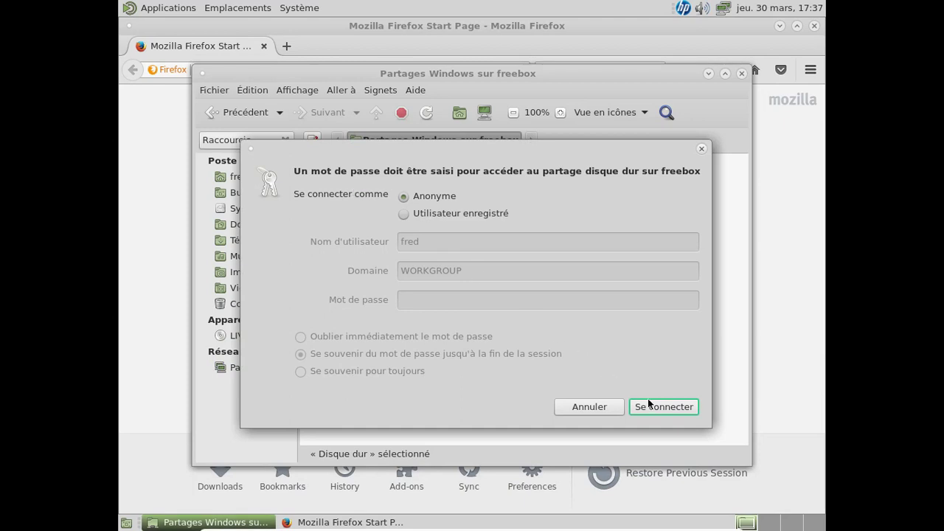
pyautogui.click(657, 406)
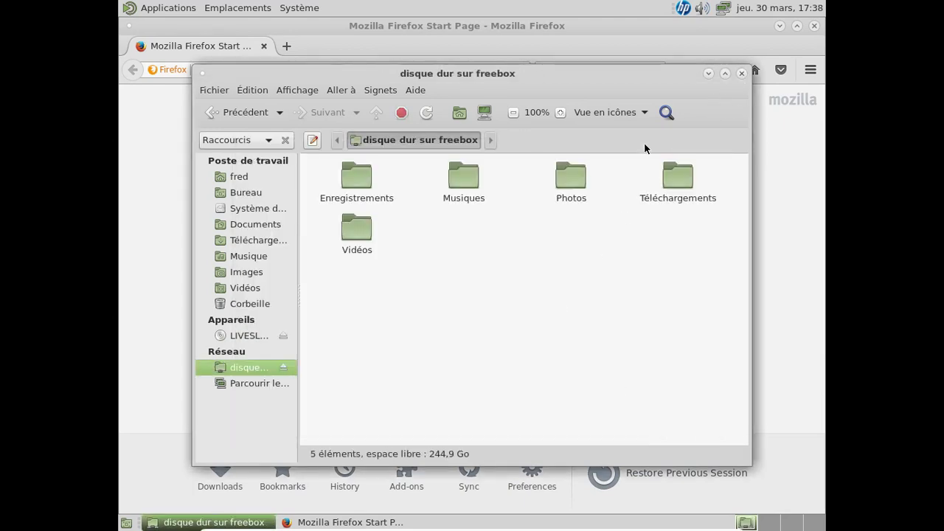
pyautogui.click(281, 367)
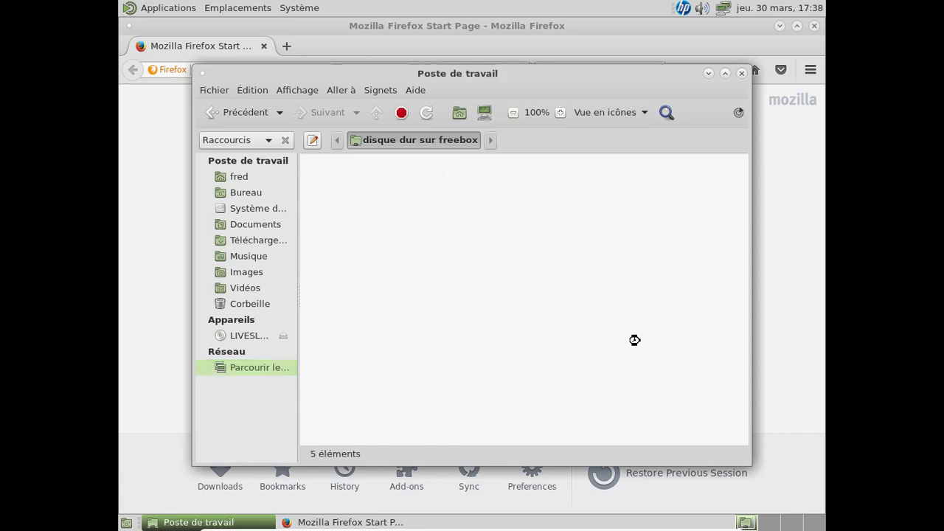
# Switch back to Firefox and display the installed language packs in the Add-ons Manager
pyautogui.click(800, 230)
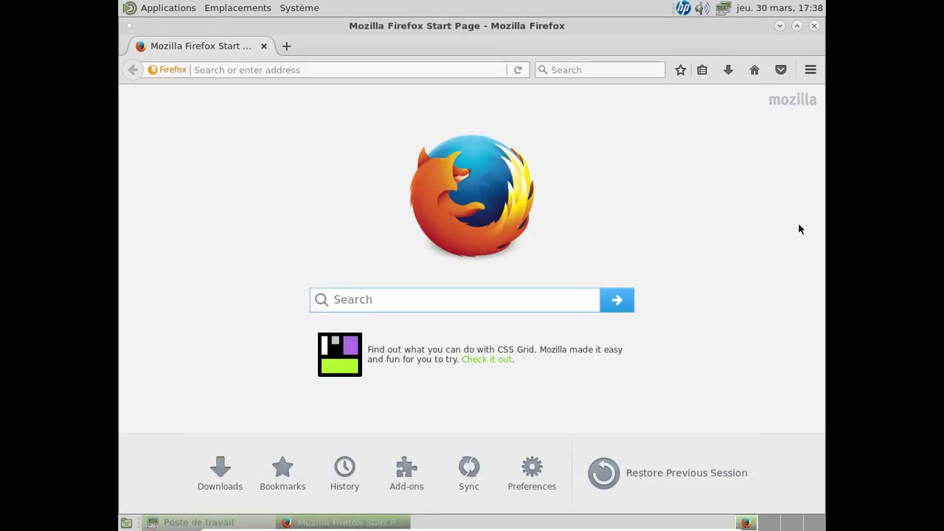
pyautogui.click(812, 70)
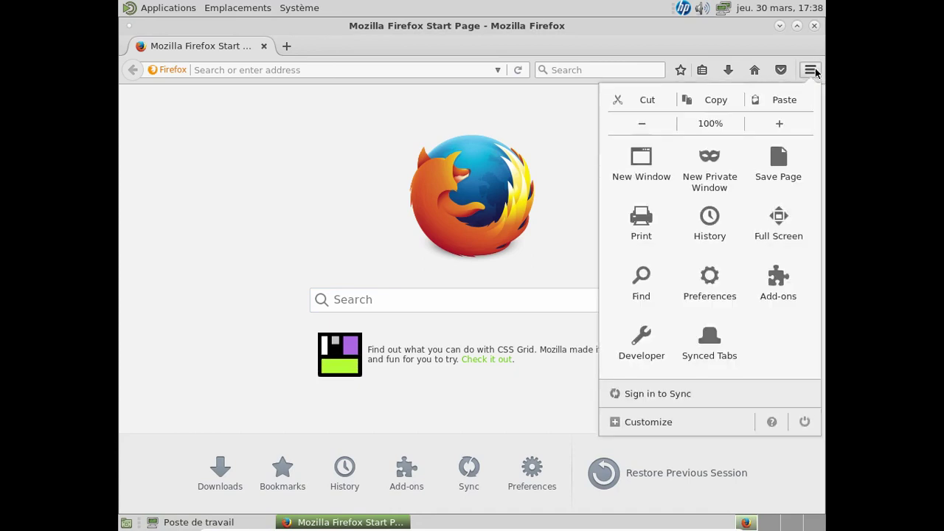
pyautogui.click(774, 282)
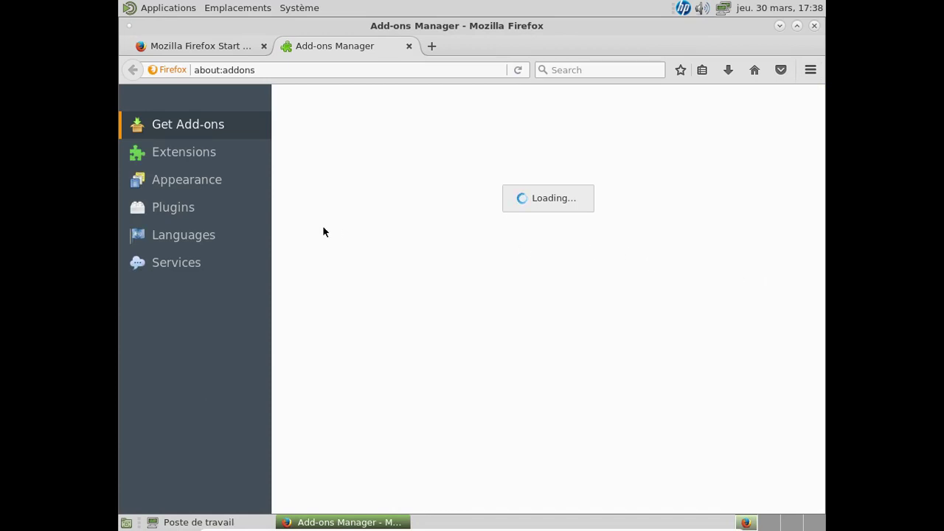
pyautogui.click(243, 235)
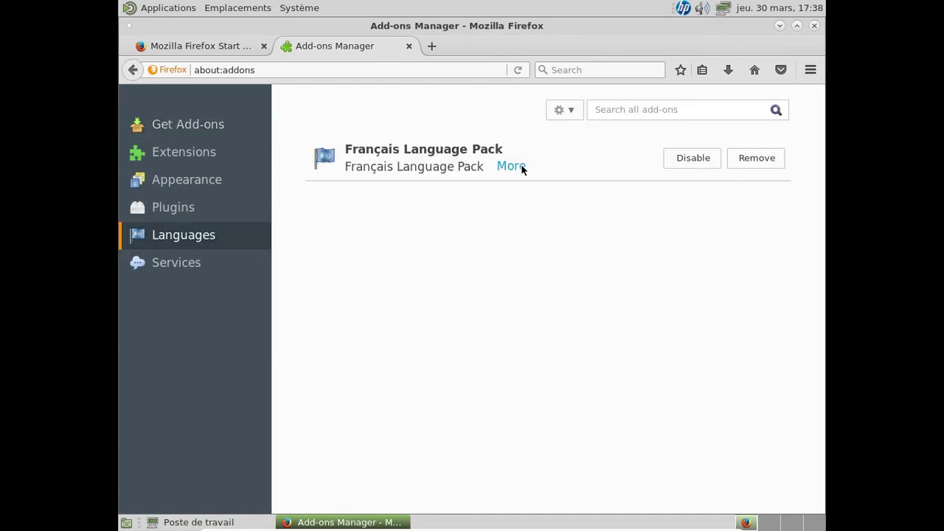
# Load about:config in a new tab and accept the risk warning
pyautogui.click(437, 48)
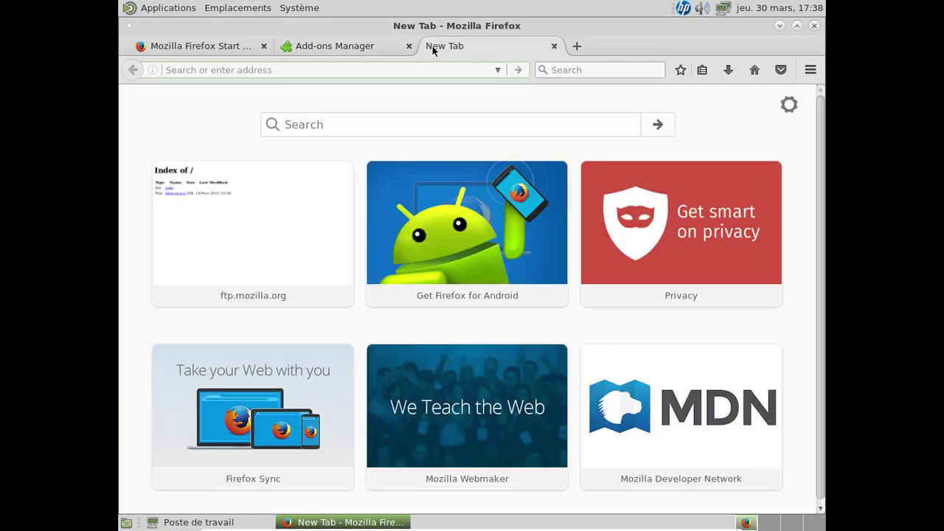
pyautogui.write('about:config')
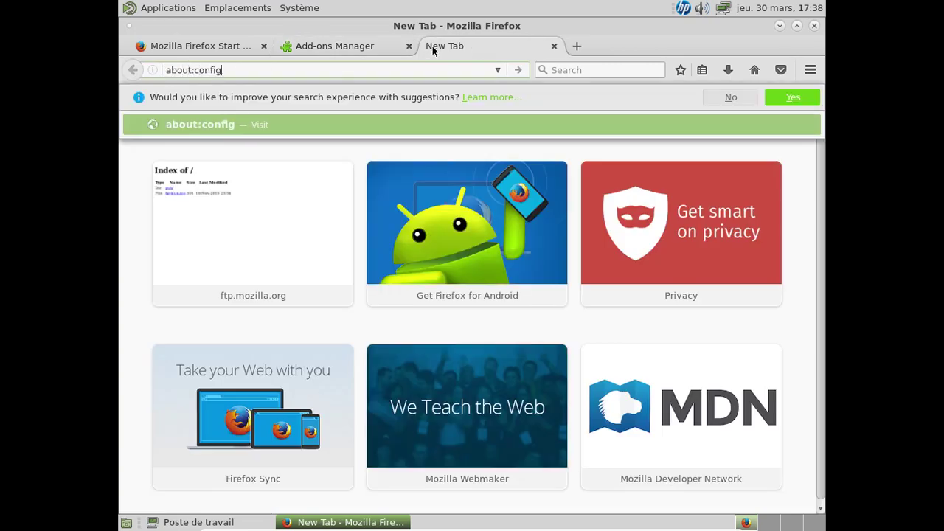
pyautogui.press('Return')
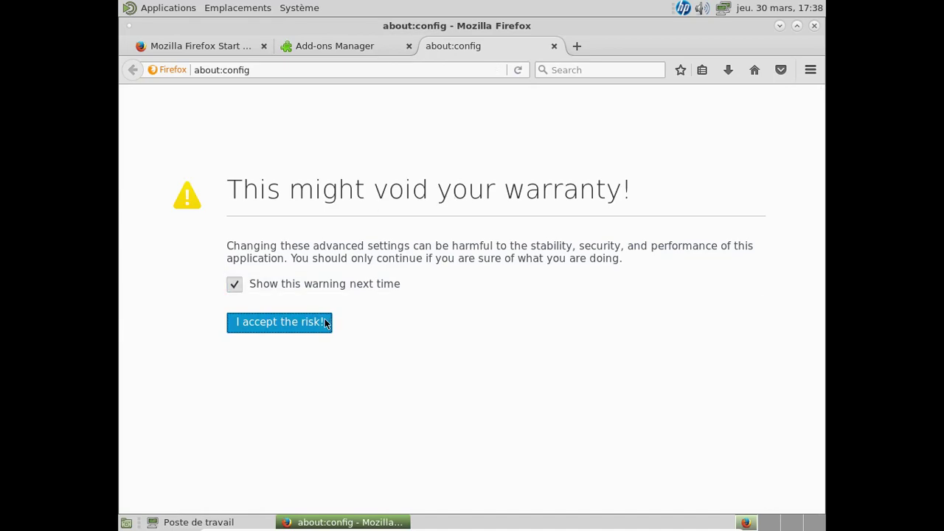
pyautogui.click(325, 323)
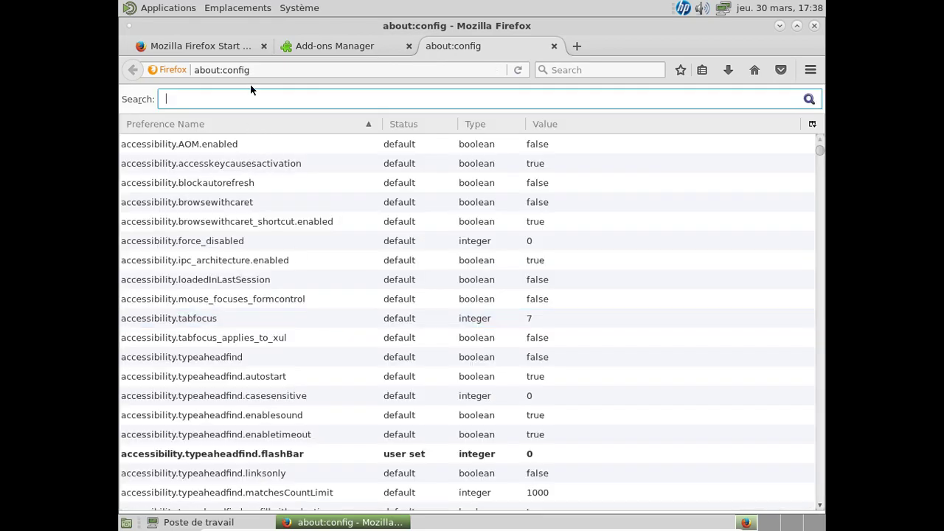
# Filter the preferences by general.user and set general.useragent.locale to fr-FR
pyautogui.write('general.')
pyautogui.write('ui')
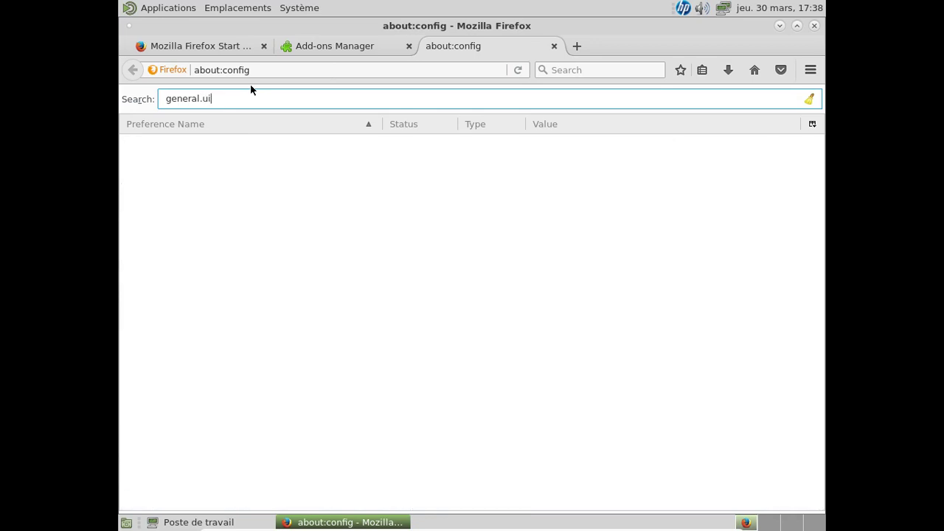
pyautogui.press('BackSpace')
pyautogui.write('ser')
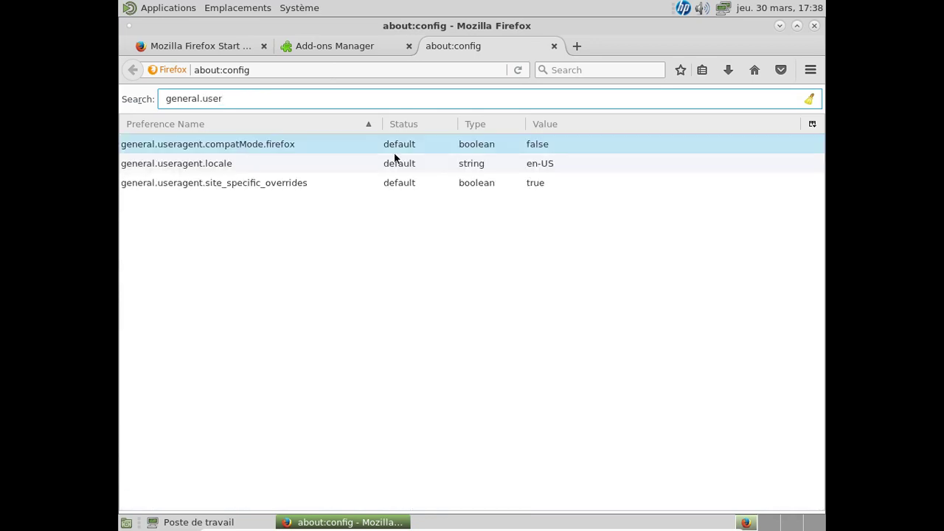
pyautogui.doubleClick(553, 163)
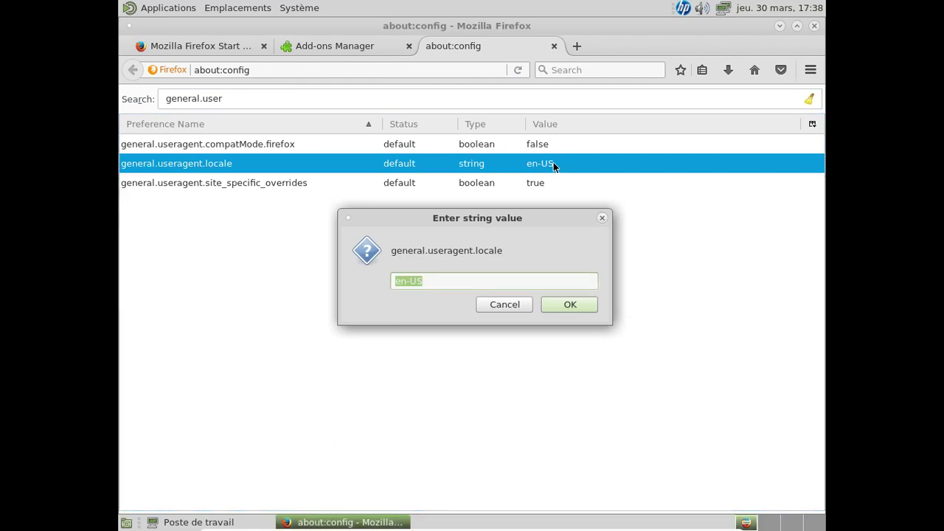
pyautogui.write('fr-FR')
pyautogui.click(577, 305)
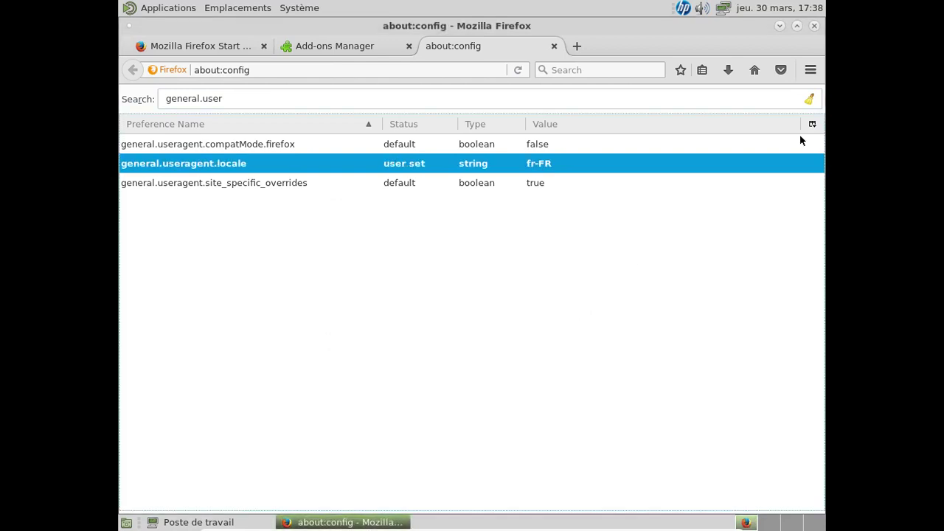
# Close Firefox with all its open tabs, and close the Poste de travail window
pyautogui.click(815, 27)
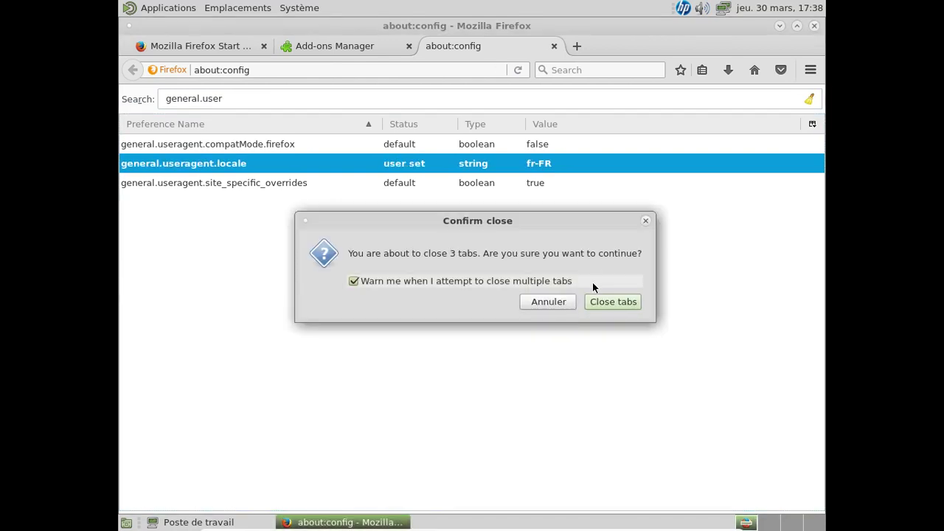
pyautogui.click(608, 305)
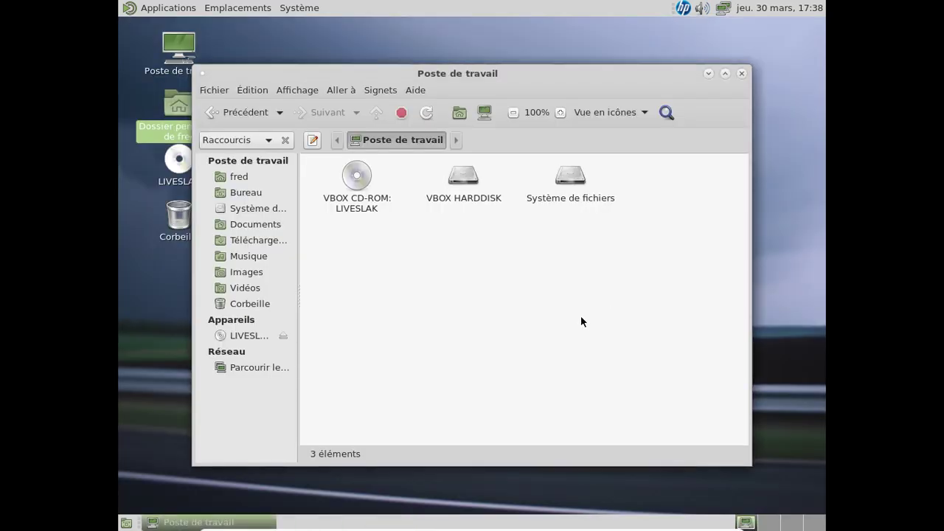
pyautogui.click(741, 75)
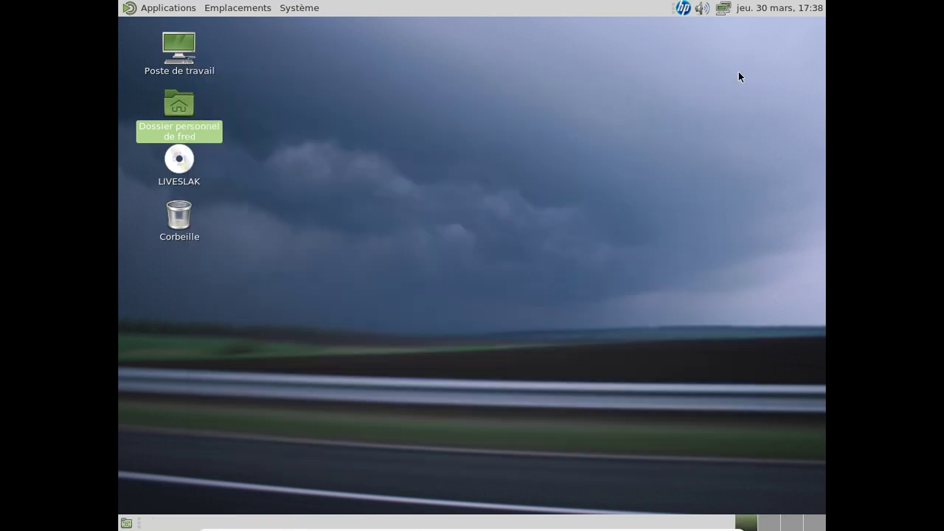
# Launch Firefox again so that the new locale setting takes effect
pyautogui.click(176, 7)
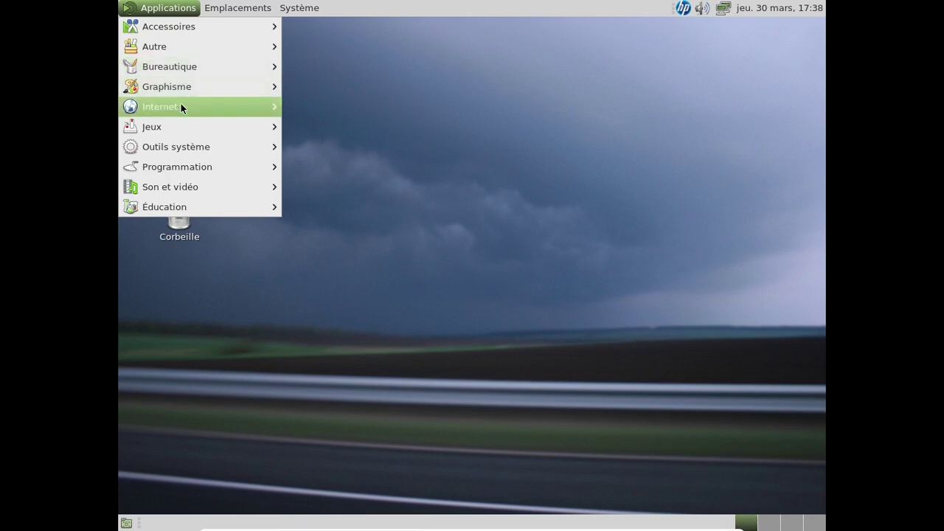
pyautogui.moveTo(180, 103)
pyautogui.click(353, 129)
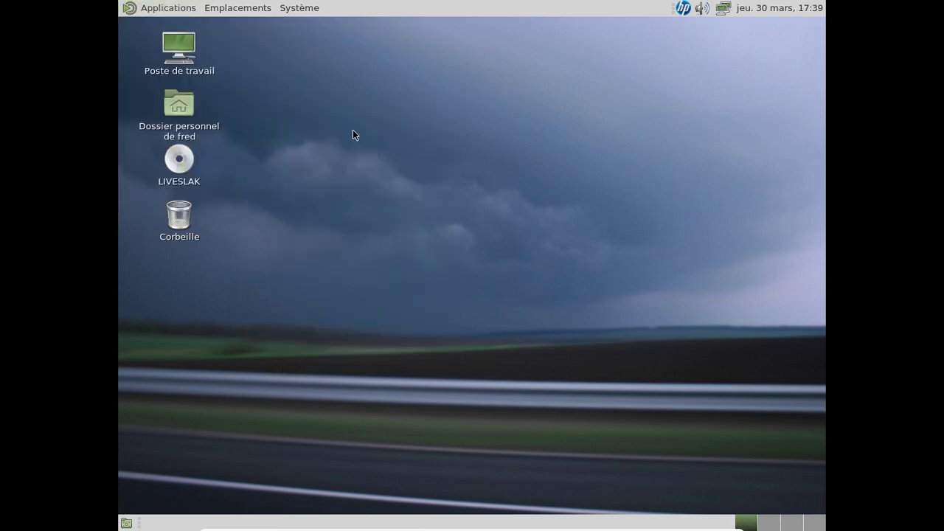
# Apply the BlackMATE theme in the desktop appearance preferences and minimise the Firefox window
pyautogui.click(307, 6)
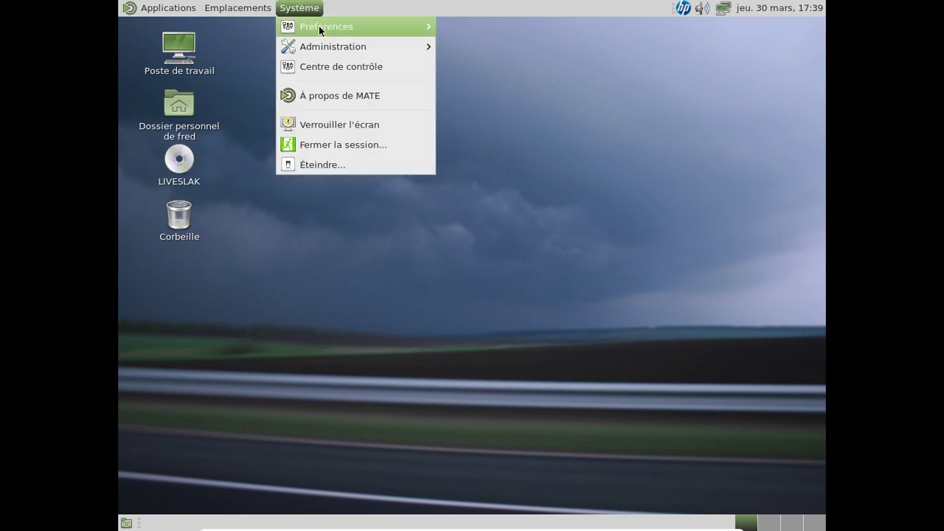
pyautogui.moveTo(346, 27)
pyautogui.moveTo(531, 27)
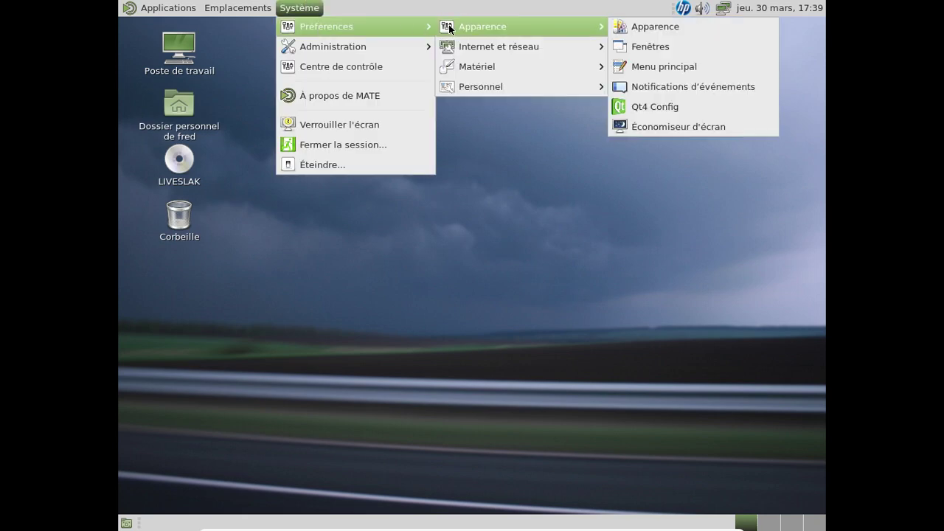
pyautogui.click(626, 31)
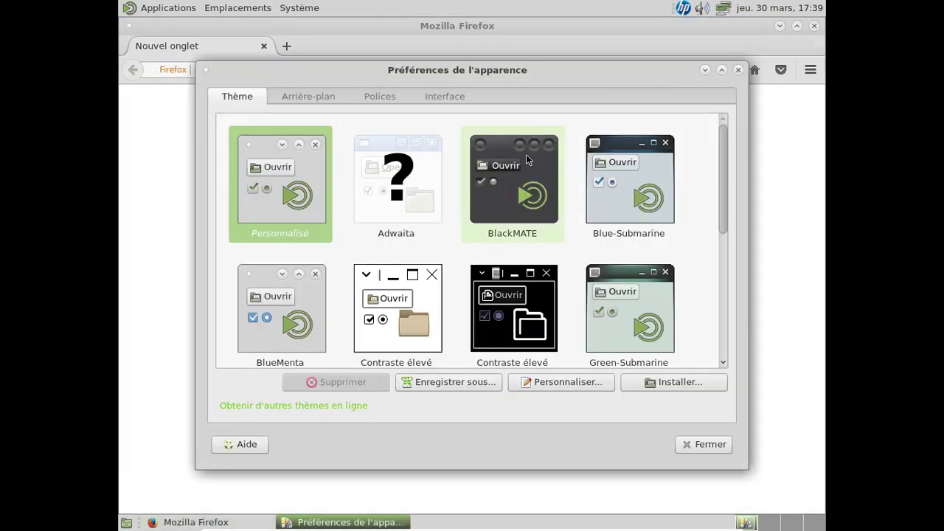
pyautogui.click(526, 154)
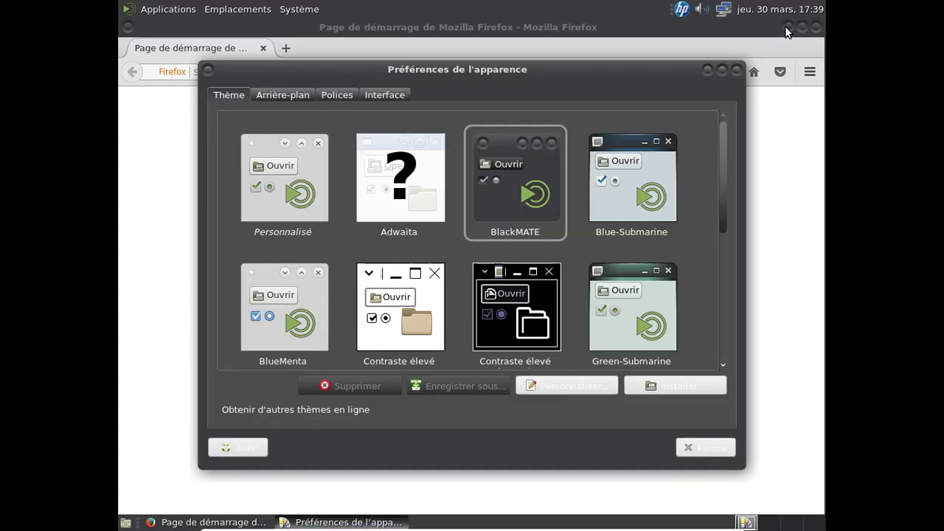
pyautogui.click(785, 25)
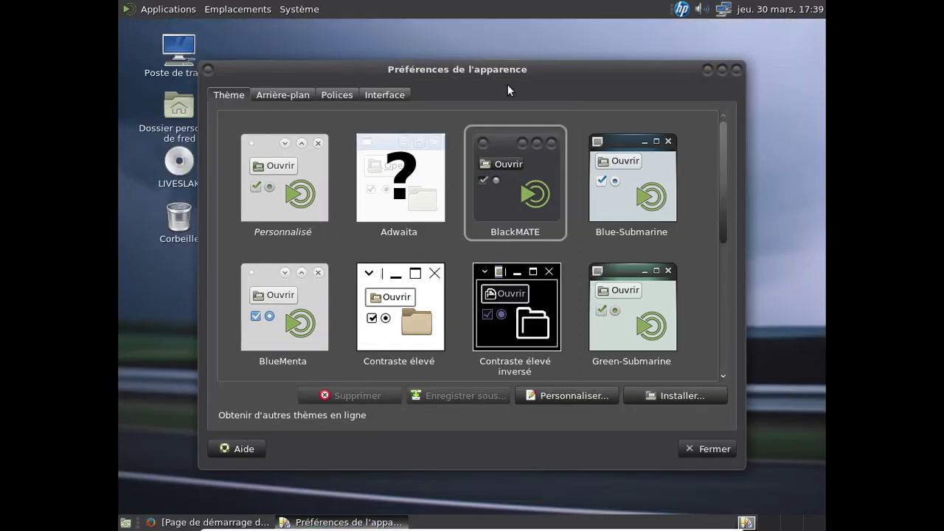
pyautogui.moveTo(483, 69); pyautogui.dragTo(541, 61)
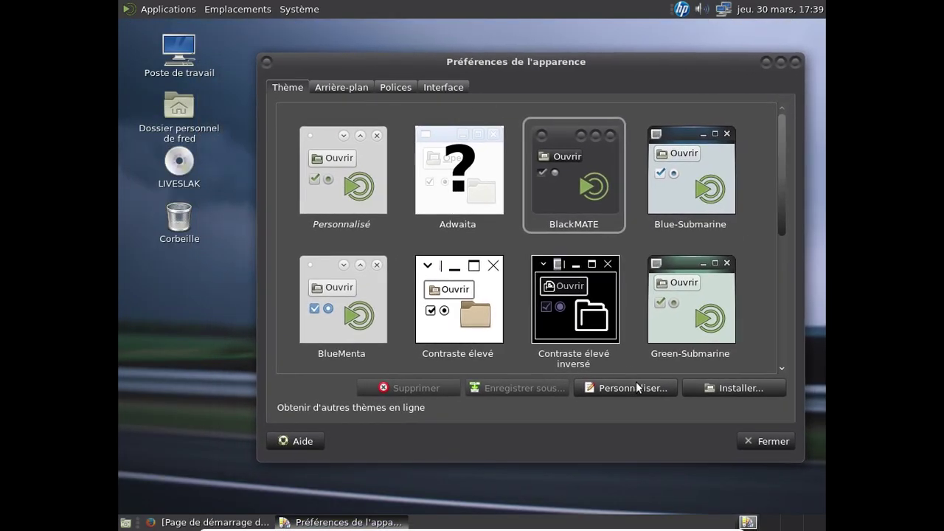
# Customise the BlackMATE theme to use the MATE-Faenza-Dark icon set
pyautogui.click(636, 387)
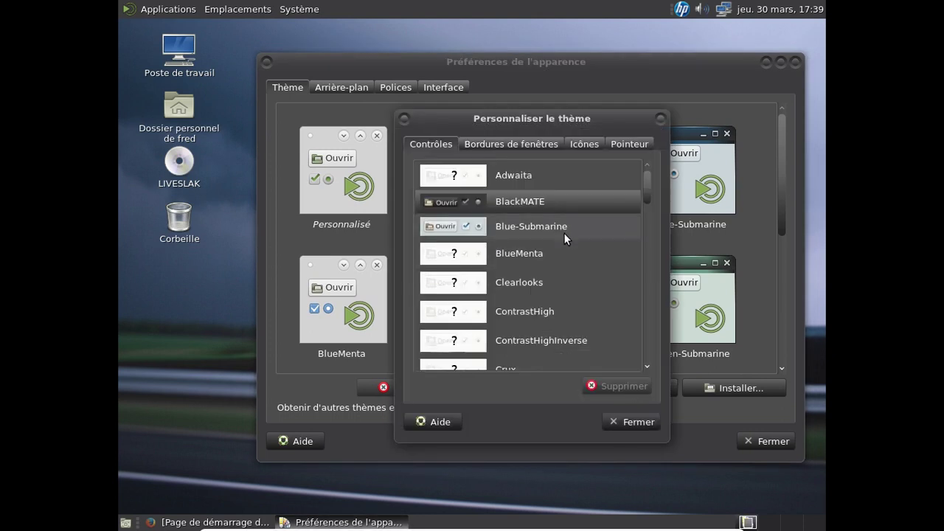
pyautogui.click(575, 143)
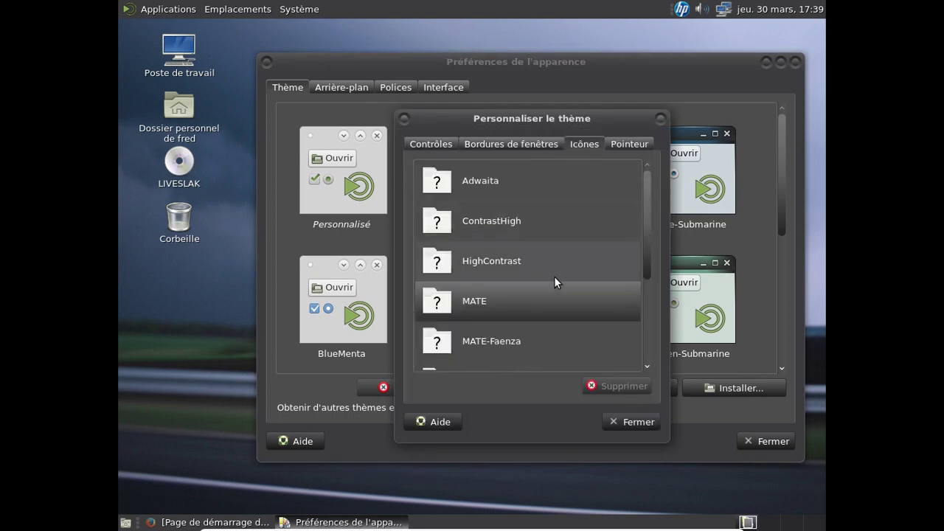
pyautogui.scroll(-1, 556, 280)
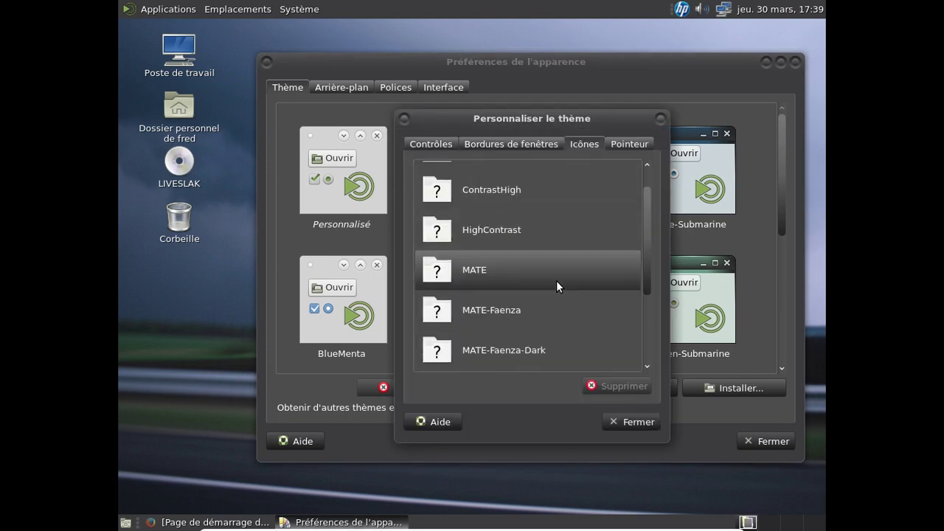
pyautogui.click(502, 294)
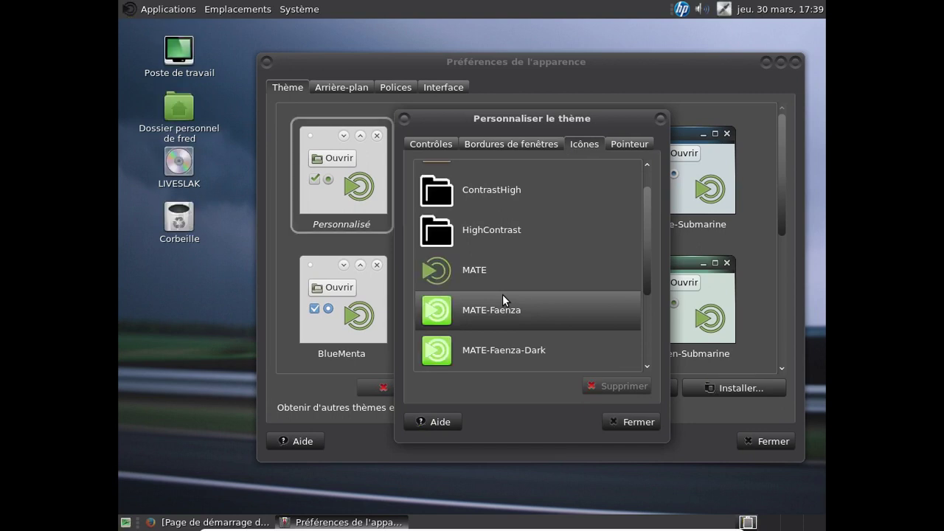
pyautogui.click(538, 339)
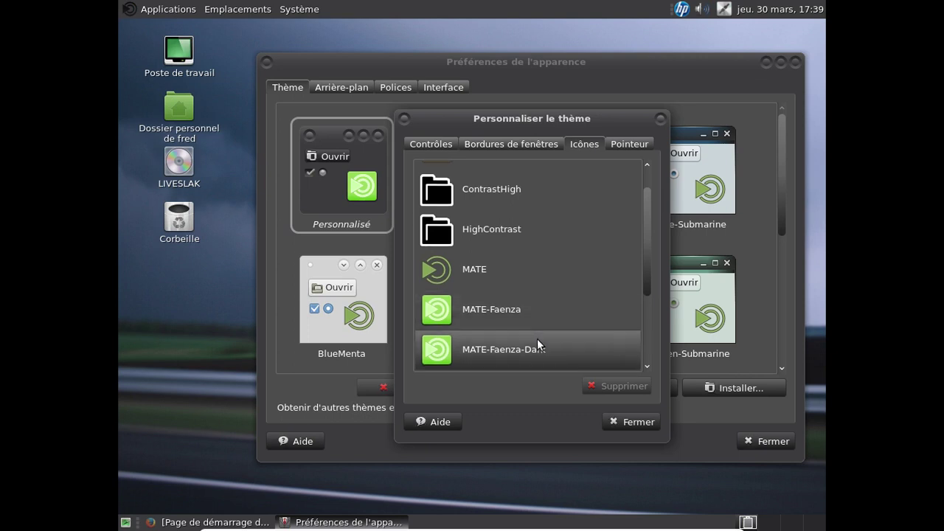
pyautogui.scroll(-3, 540, 253)
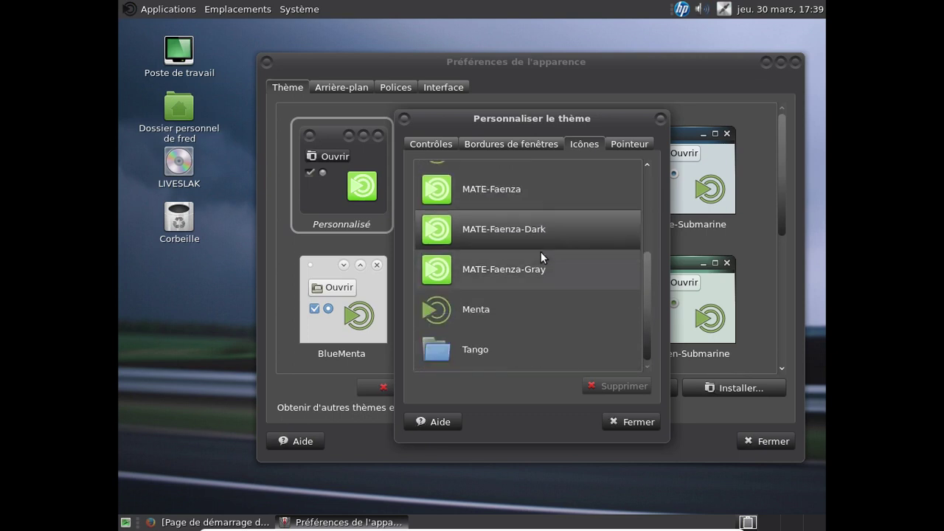
pyautogui.click(627, 420)
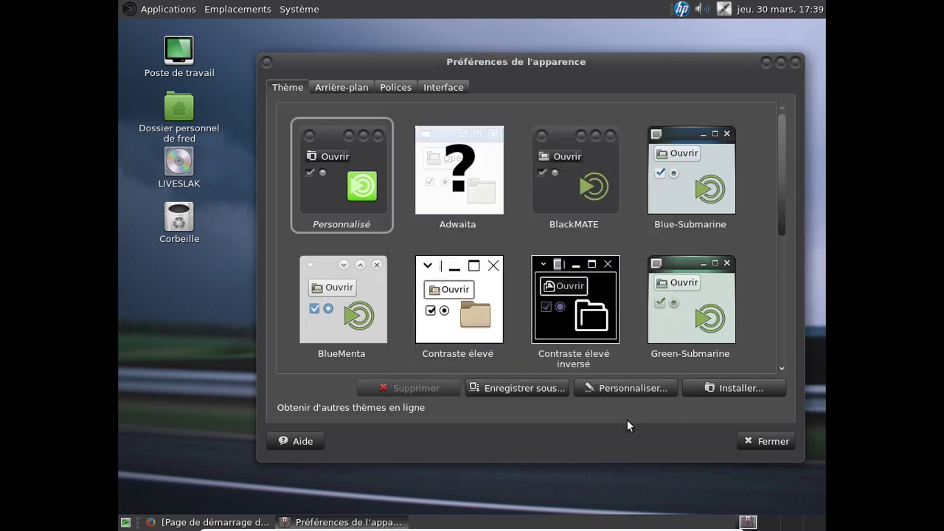
# Open the home folder to check the new folder icons, then close it and the appearance preferences
pyautogui.click(173, 116)
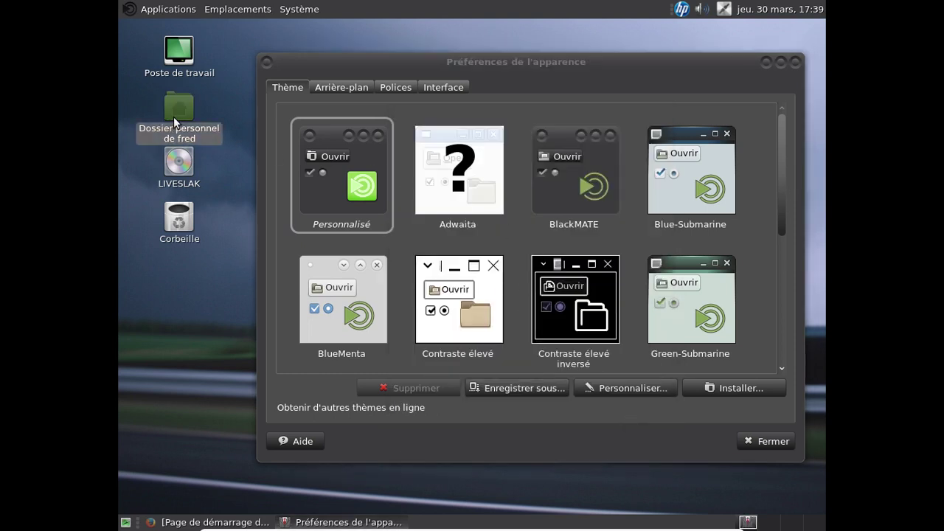
pyautogui.doubleClick(174, 116)
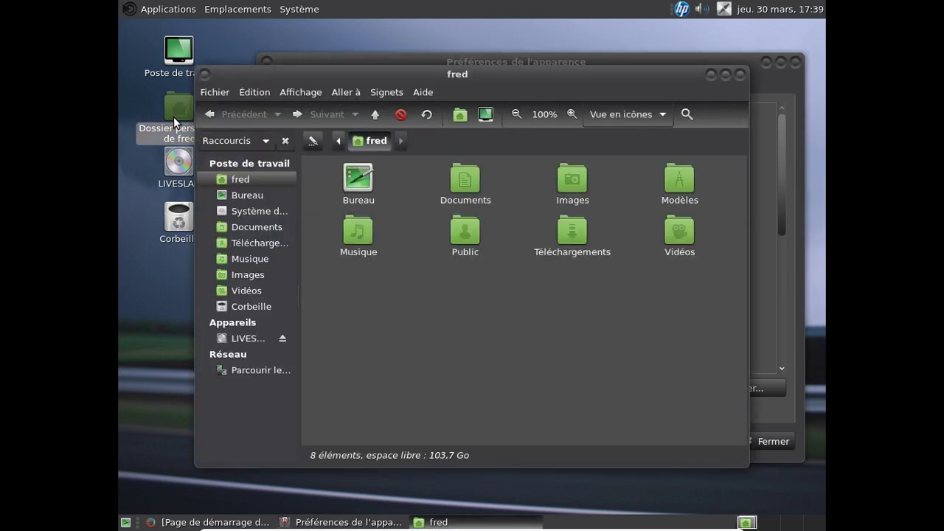
pyautogui.click(739, 75)
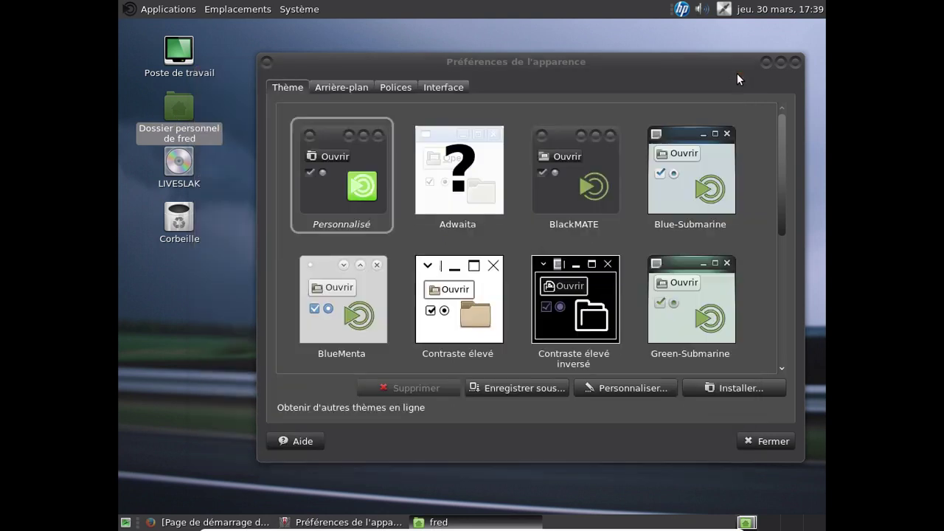
pyautogui.click(792, 62)
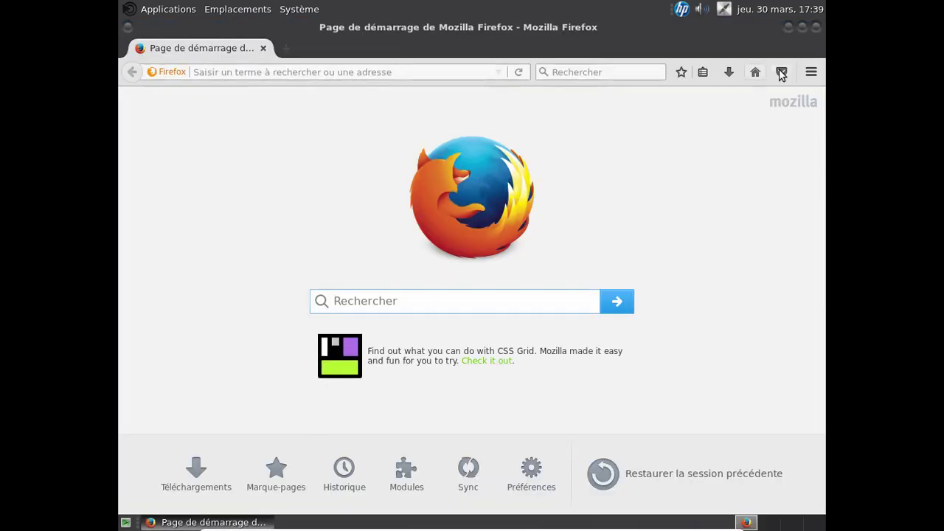
# Turn off link underlining in the colour settings of Firefox's content preferences
pyautogui.click(810, 71)
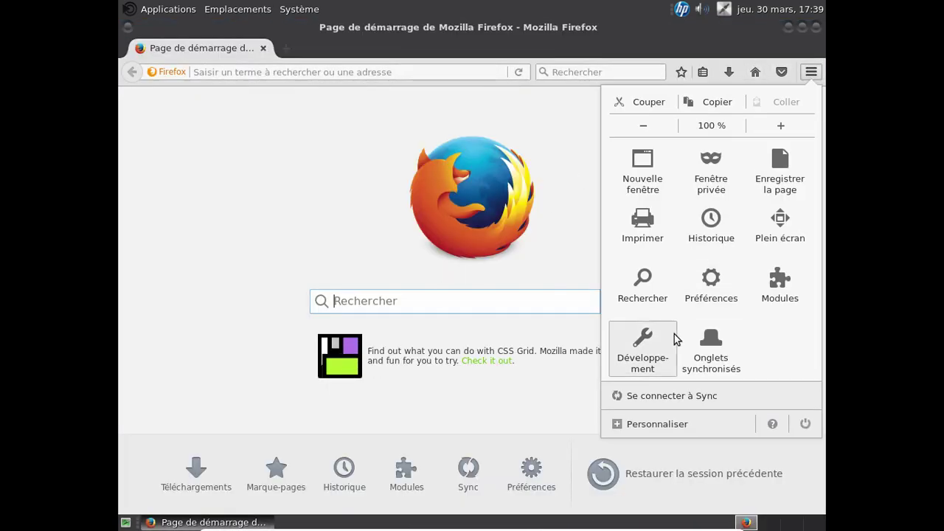
pyautogui.click(722, 293)
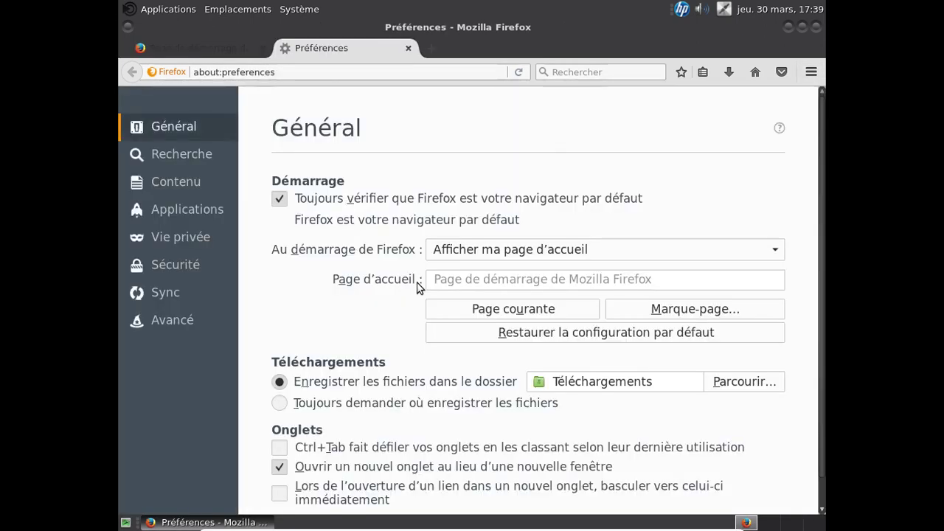
pyautogui.scroll(-1, 437, 344)
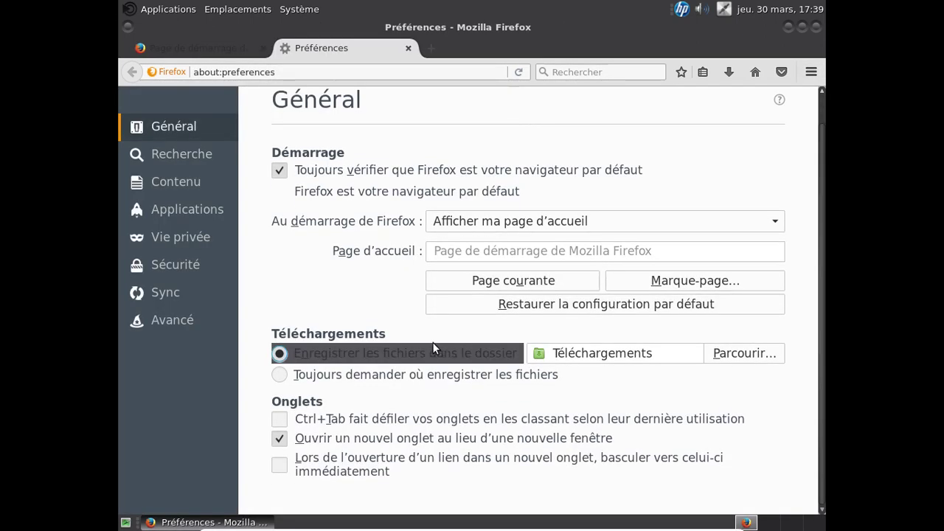
pyautogui.click(197, 187)
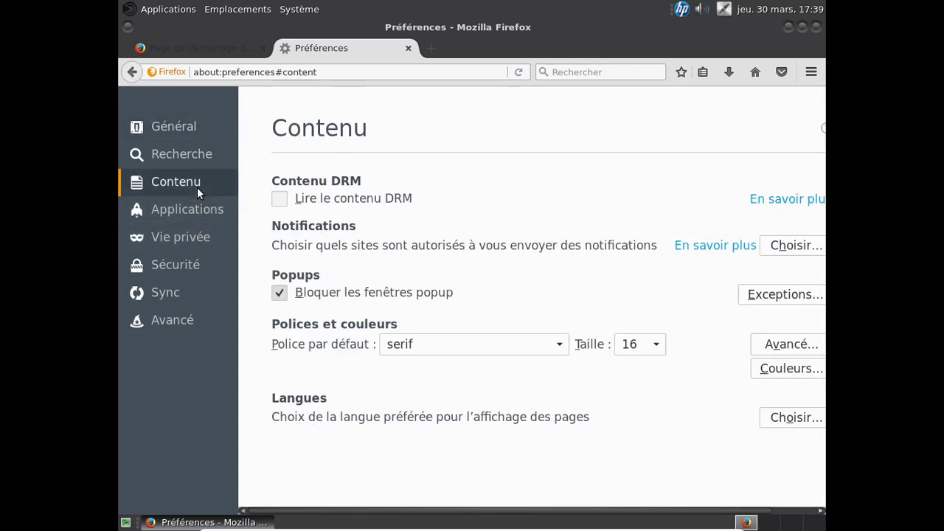
pyautogui.click(783, 370)
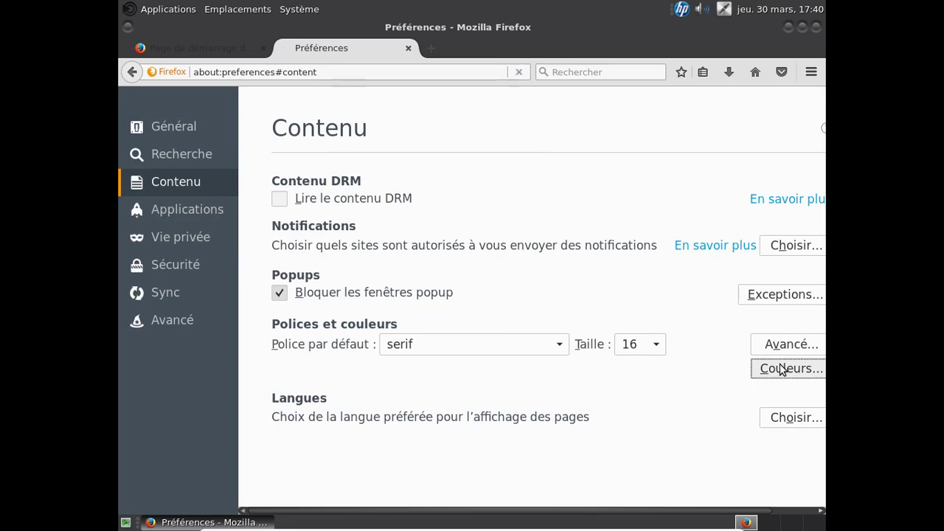
pyautogui.click(553, 312)
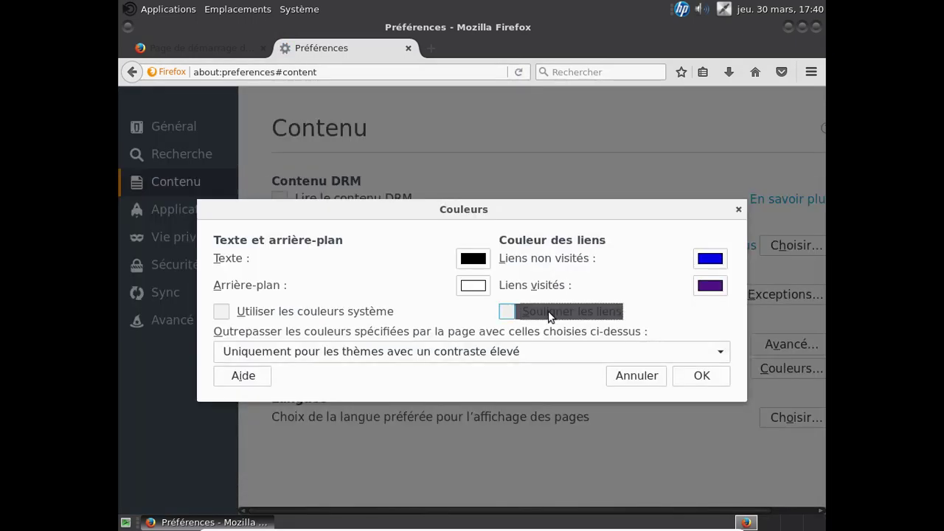
pyautogui.click(701, 376)
# Add Français [fr] to the preferred web page languages, ahead of English, and close the Firefox preferences
pyautogui.click(783, 423)
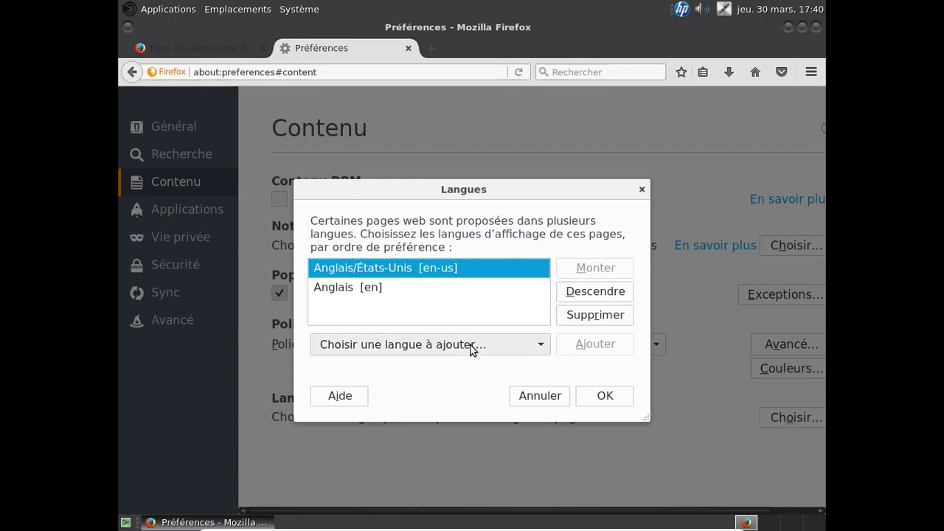
pyautogui.click(472, 350)
pyautogui.press('f')
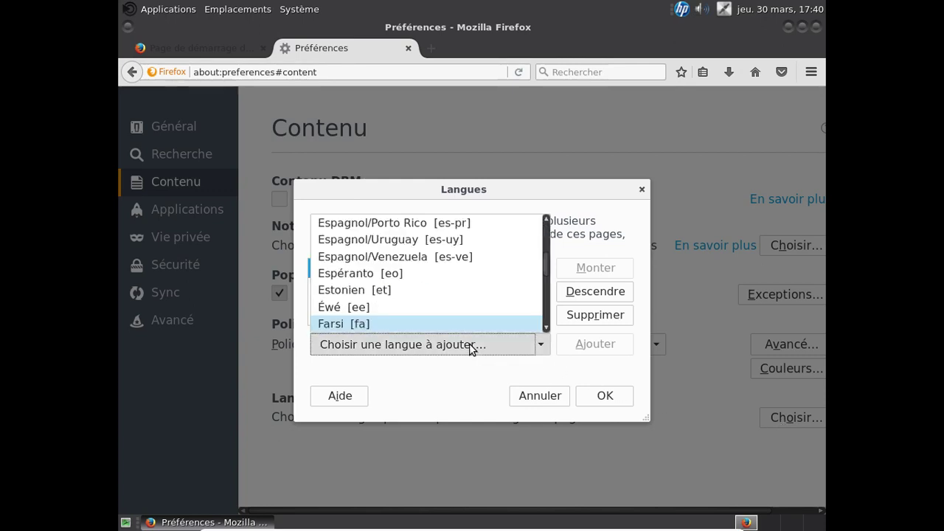
pyautogui.press('Down')
pyautogui.press('Down')
pyautogui.press('Down')
pyautogui.press('Down')
pyautogui.press('Down')
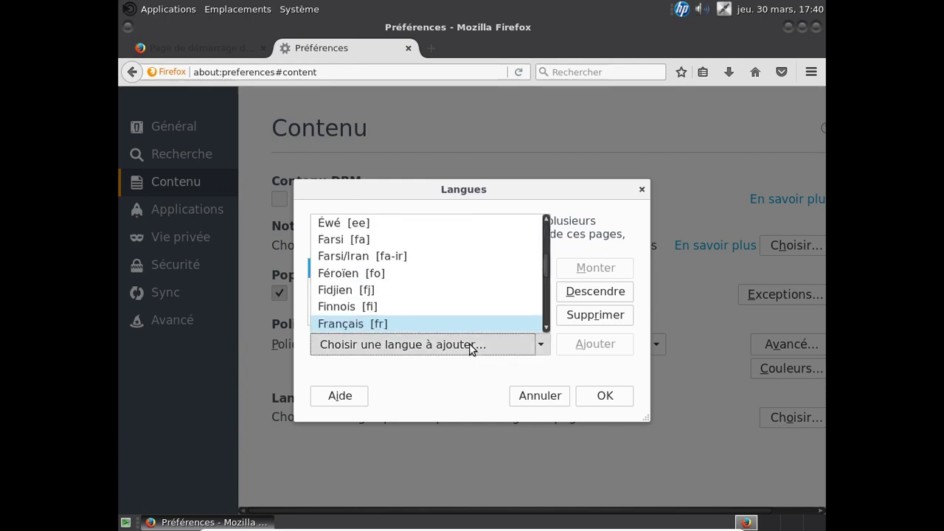
pyautogui.press('Return')
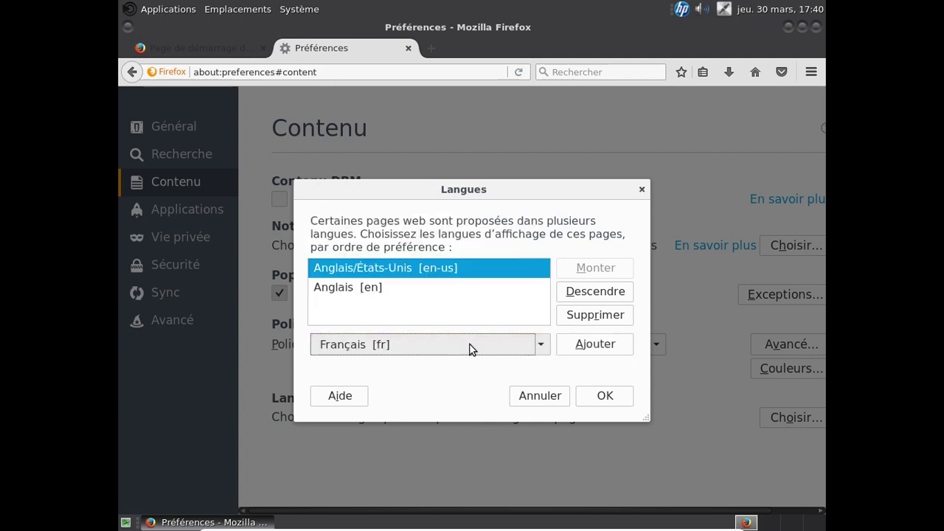
pyautogui.click(584, 346)
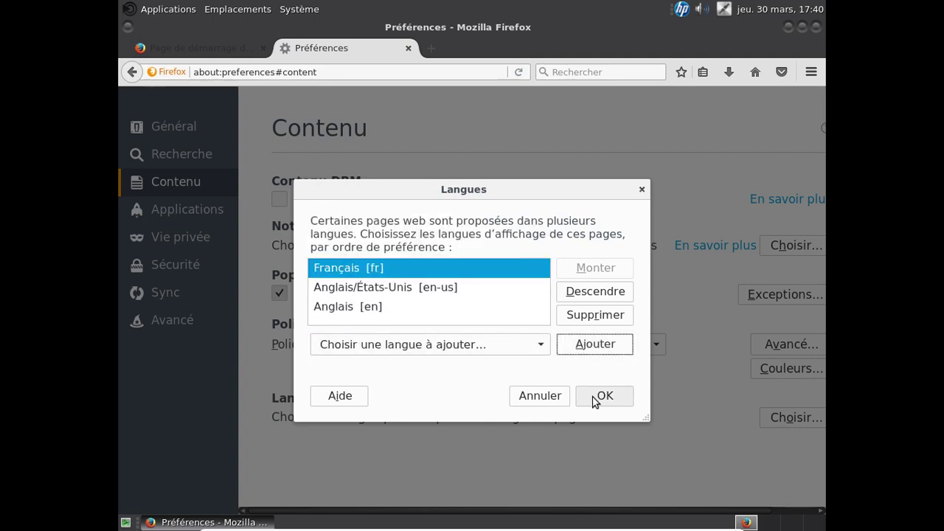
pyautogui.click(603, 397)
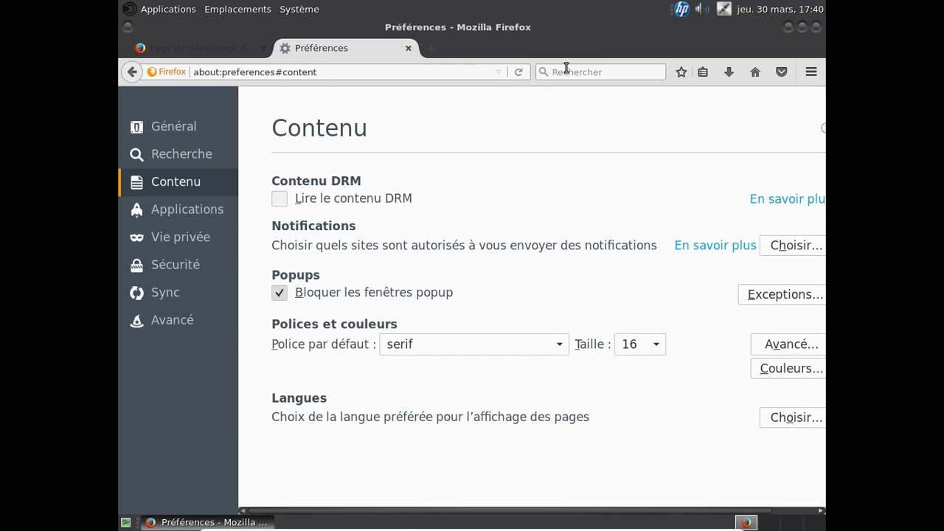
pyautogui.click(407, 48)
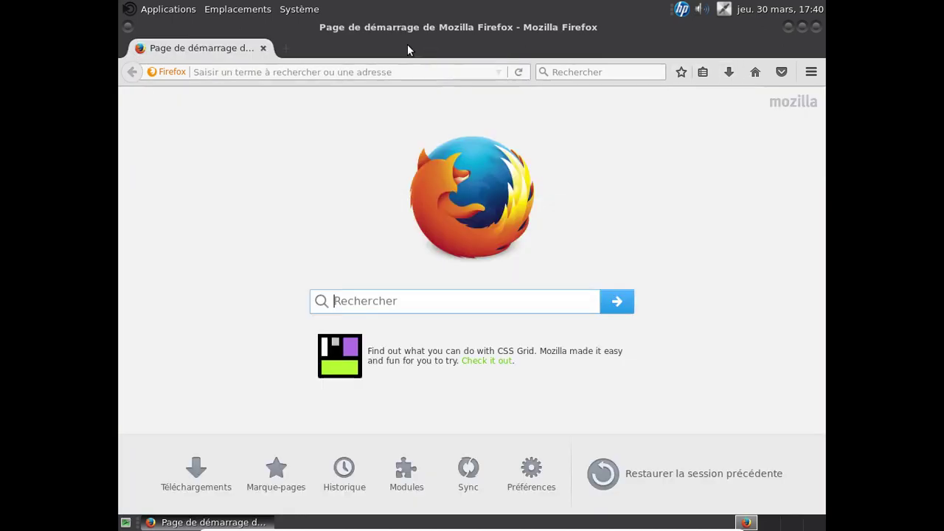
# Go to youtube.com, play the trending video "CHRIS : 7 Records (Mondiaux) Insolites", and close its tab
pyautogui.click(354, 70)
pyautogui.write('youtube.com')
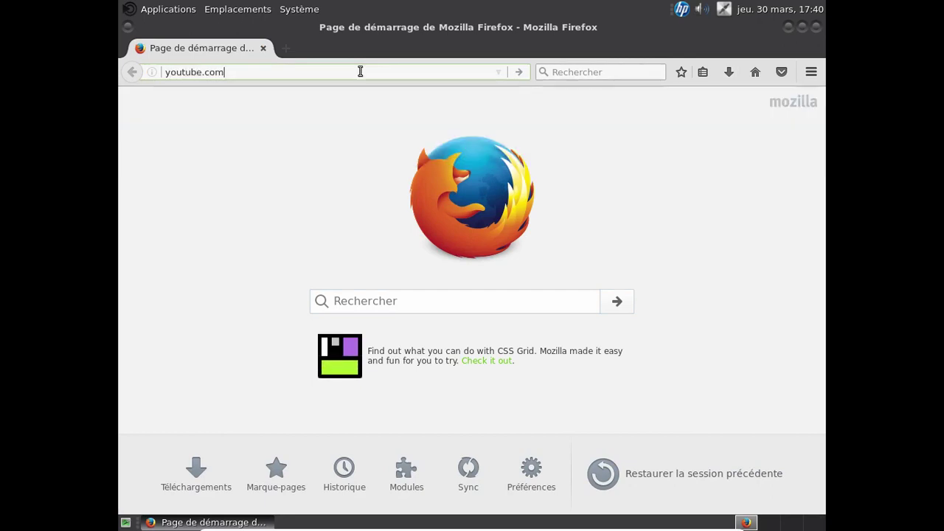
pyautogui.press('Return')
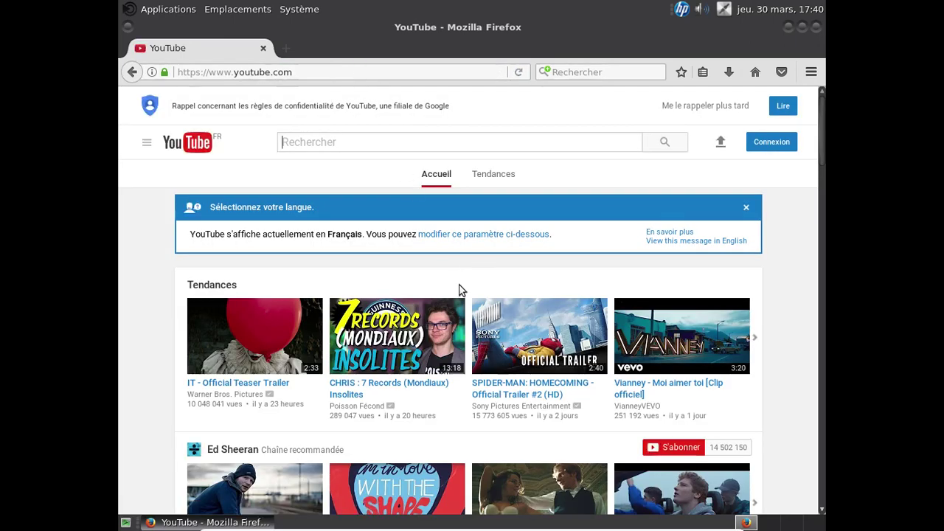
pyautogui.click(378, 326)
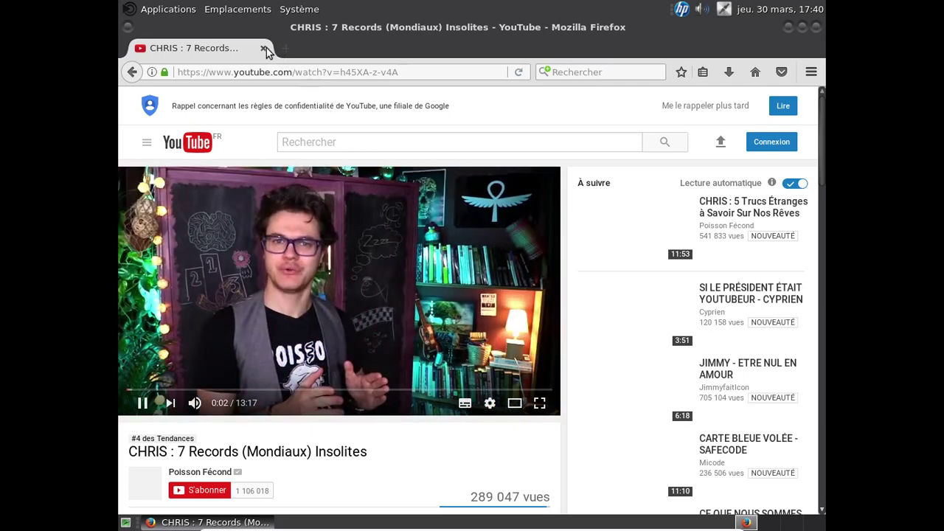
pyautogui.click(264, 49)
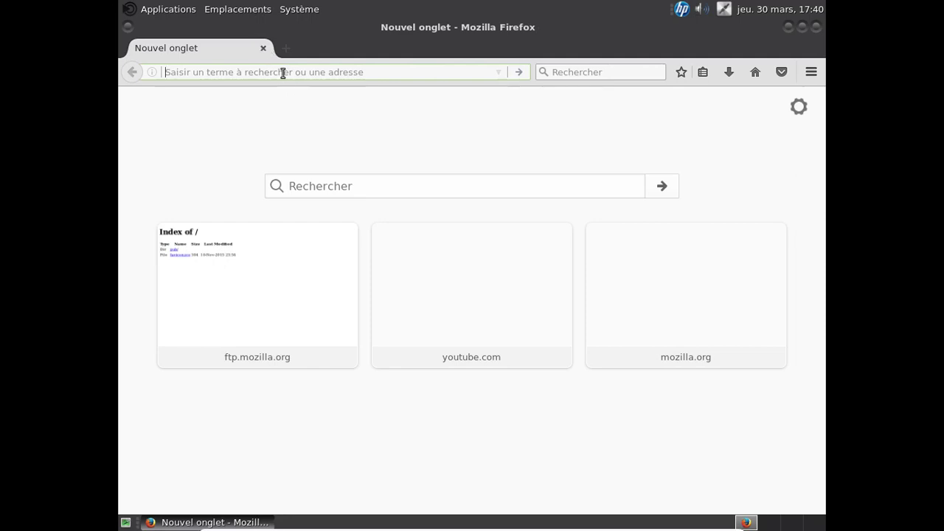
# Go to altermusique.org and open the page of the album "Monter à cru" by Papa pique et Maman coud
pyautogui.write('al')
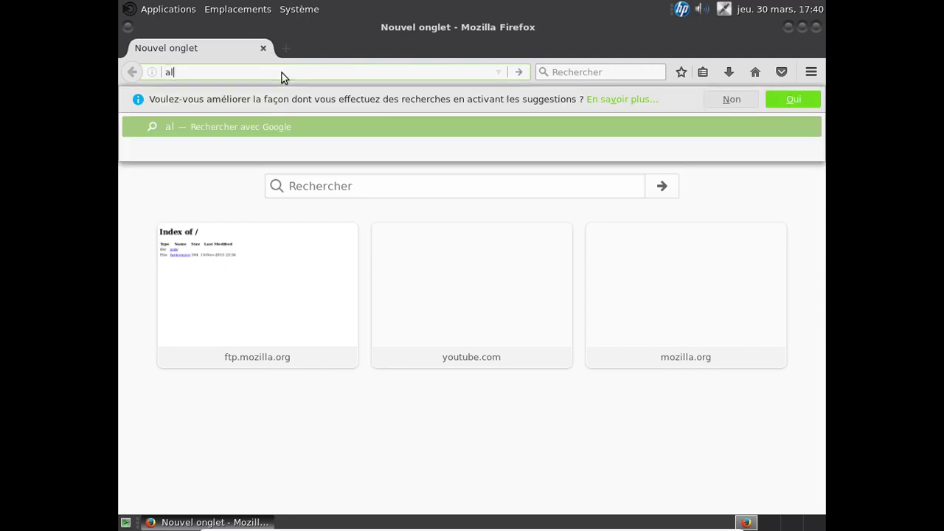
pyautogui.write('termusique.o')
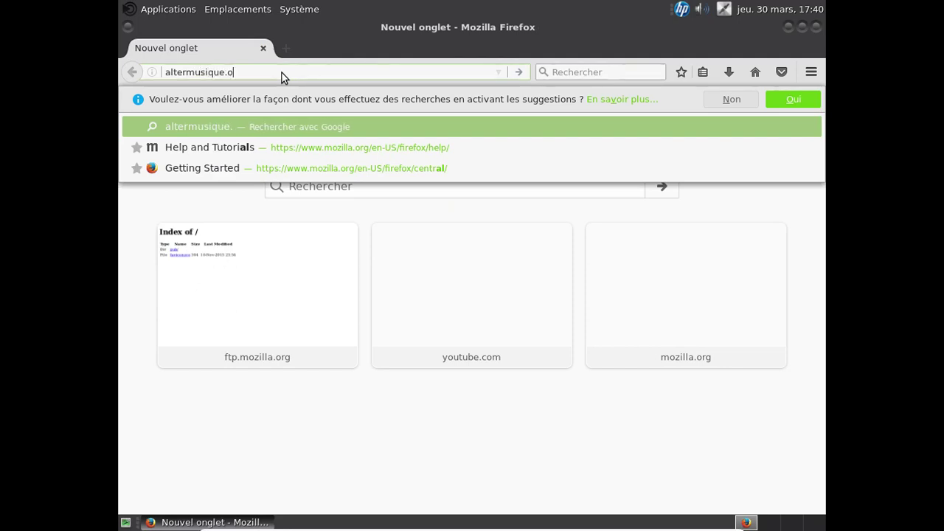
pyautogui.write('rg')
pyautogui.press('Return')
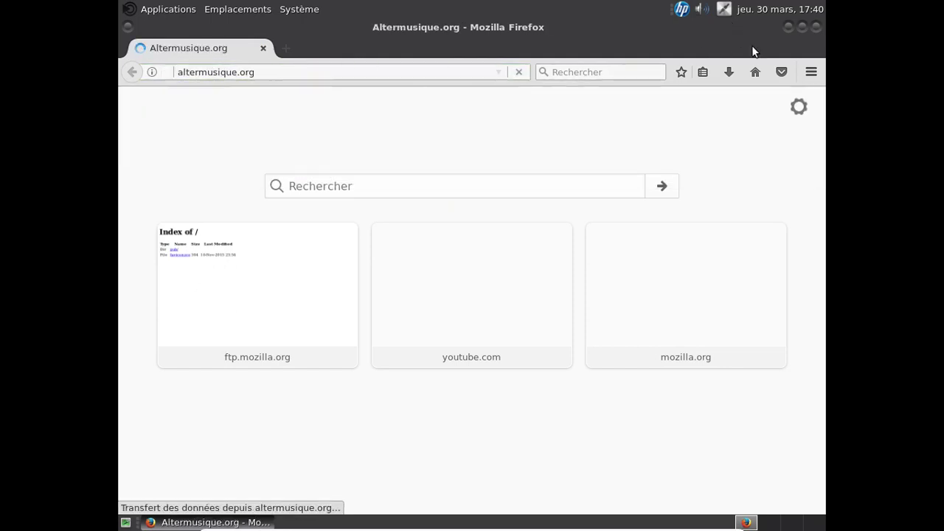
pyautogui.scroll(-3, 669, 348)
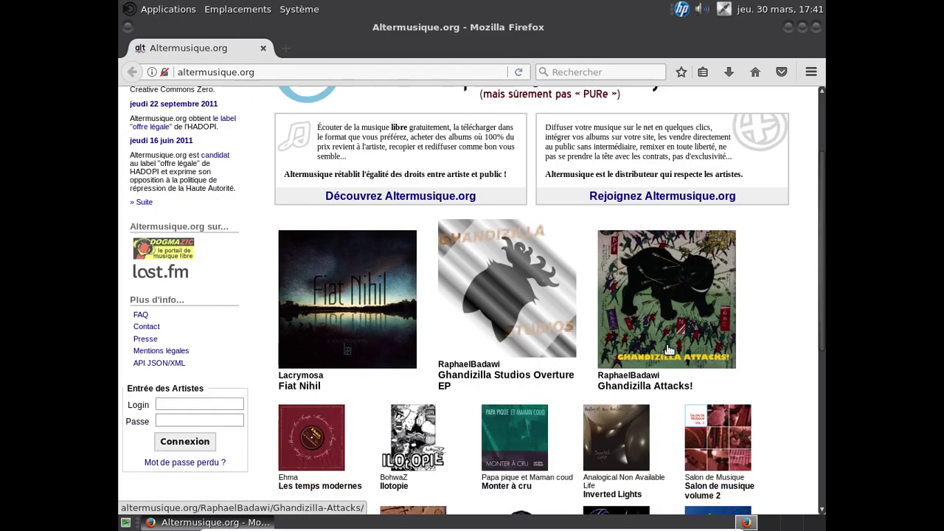
pyautogui.scroll(-4, 669, 349)
pyautogui.click(515, 278)
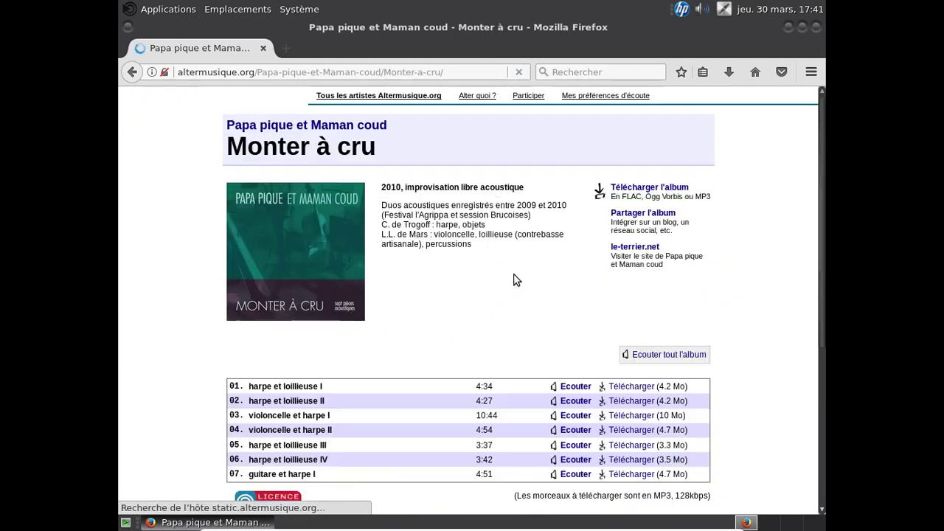
# Download the full album as low-quality 192kbps MP3, always saving this file type, and close Firefox
pyautogui.scroll(-5, 514, 278)
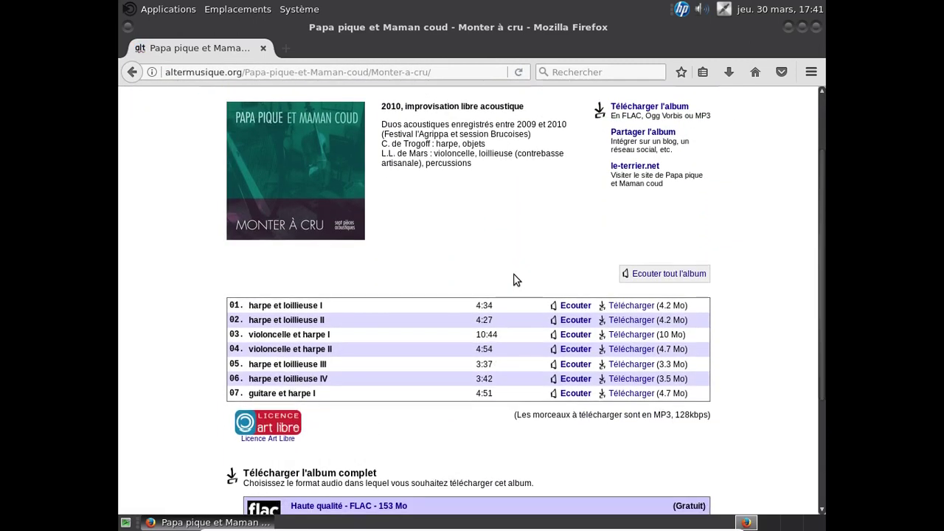
pyautogui.scroll(-1, 515, 278)
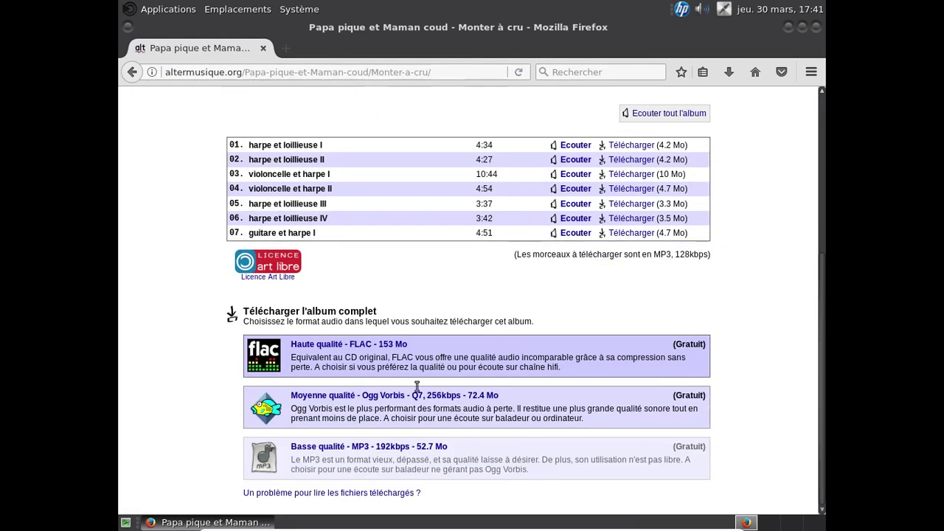
pyautogui.click(398, 447)
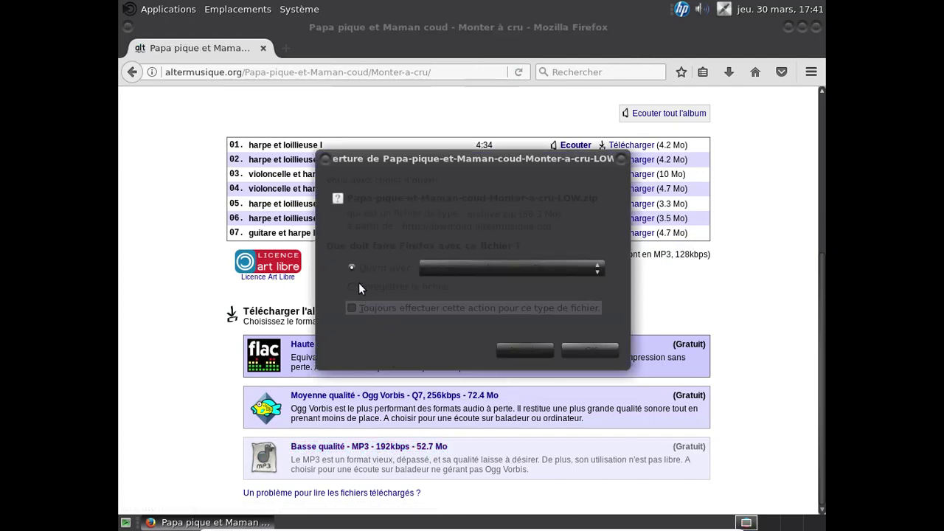
pyautogui.click(358, 285)
pyautogui.click(358, 303)
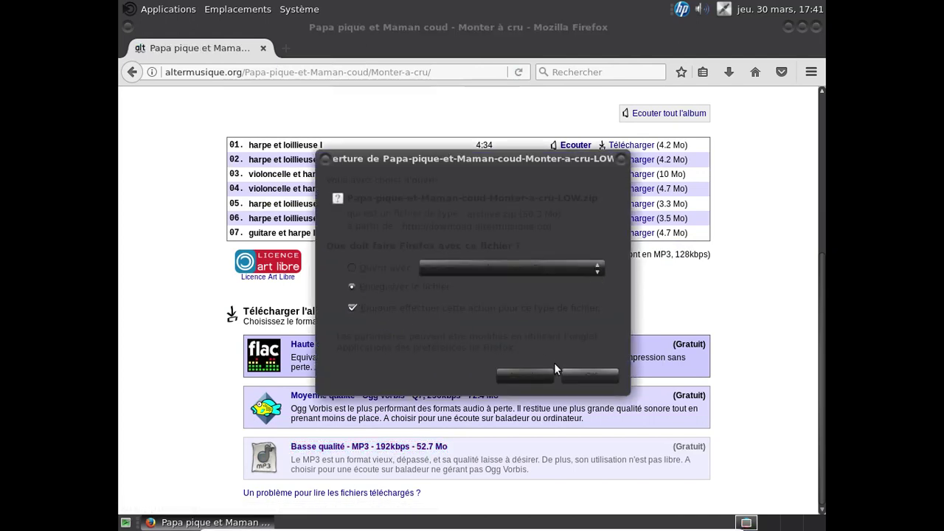
pyautogui.click(586, 372)
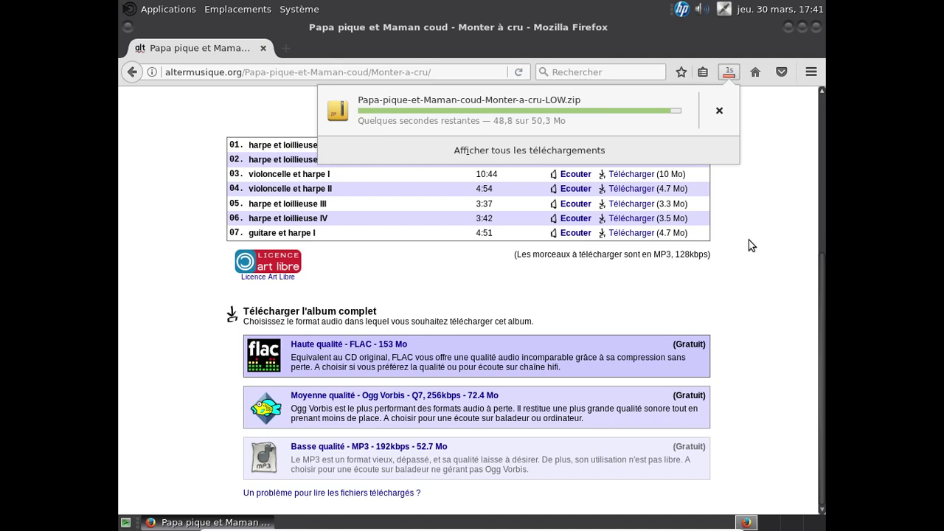
pyautogui.click(723, 108)
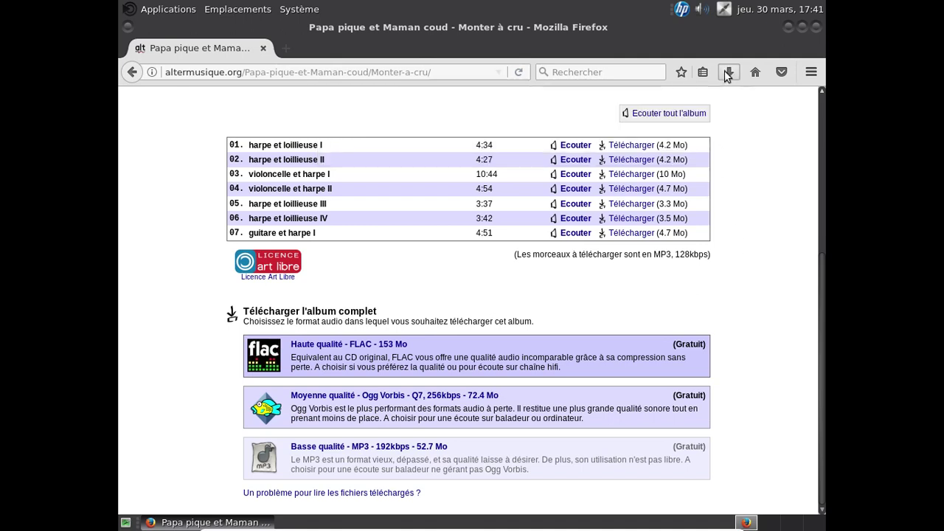
pyautogui.click(816, 29)
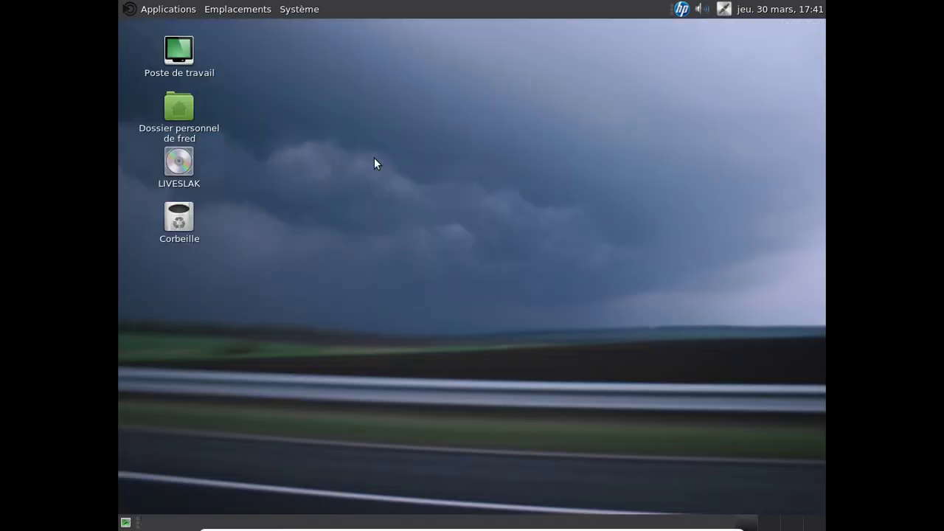
# Extract the album's zip archive from the home folder's Téléchargements directory into the Musique folder
pyautogui.doubleClick(204, 138)
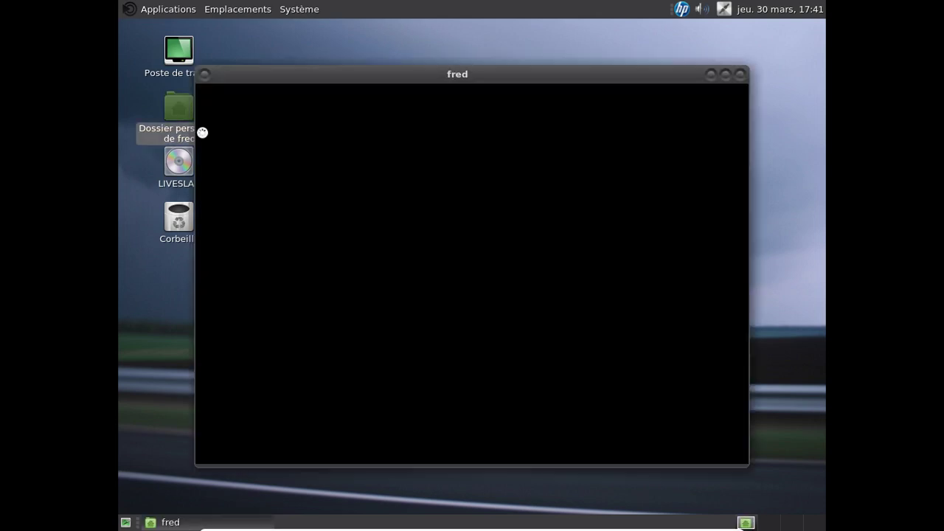
pyautogui.click(567, 224)
pyautogui.doubleClick(567, 224)
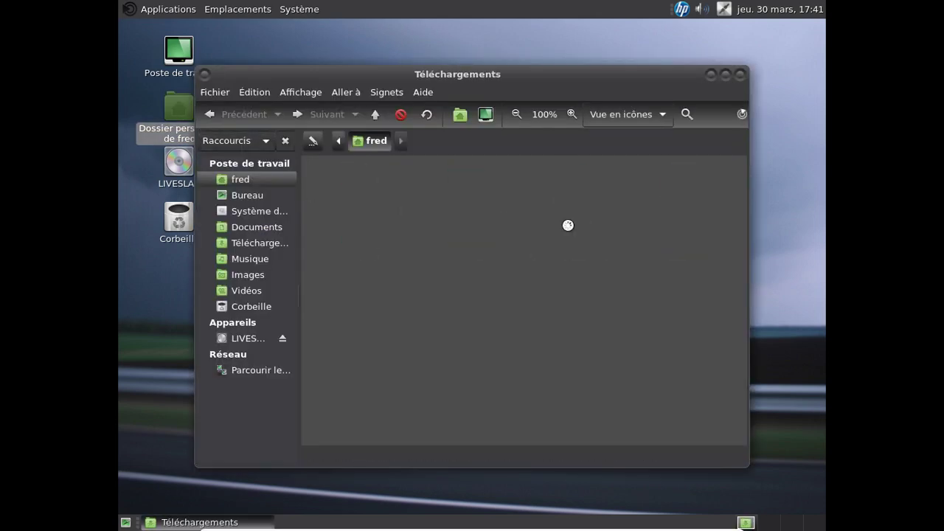
pyautogui.rightClick(358, 181)
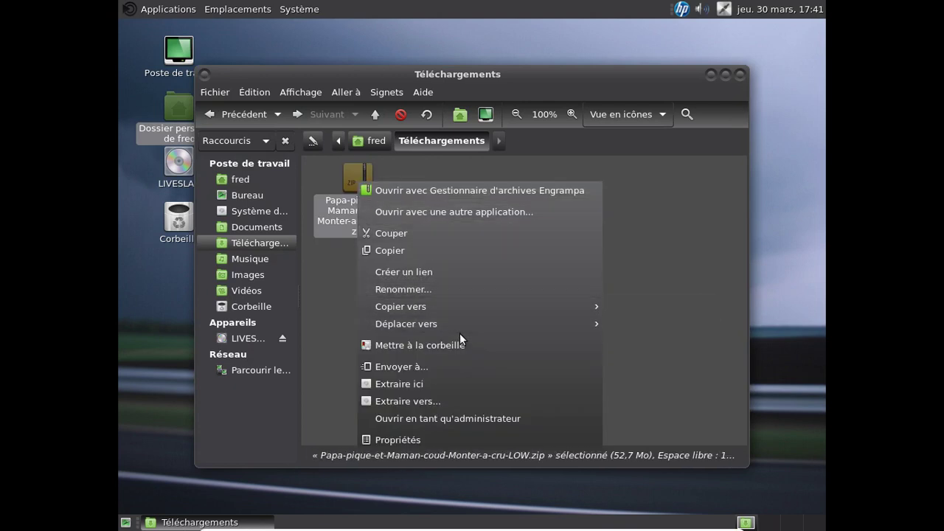
pyautogui.click(465, 394)
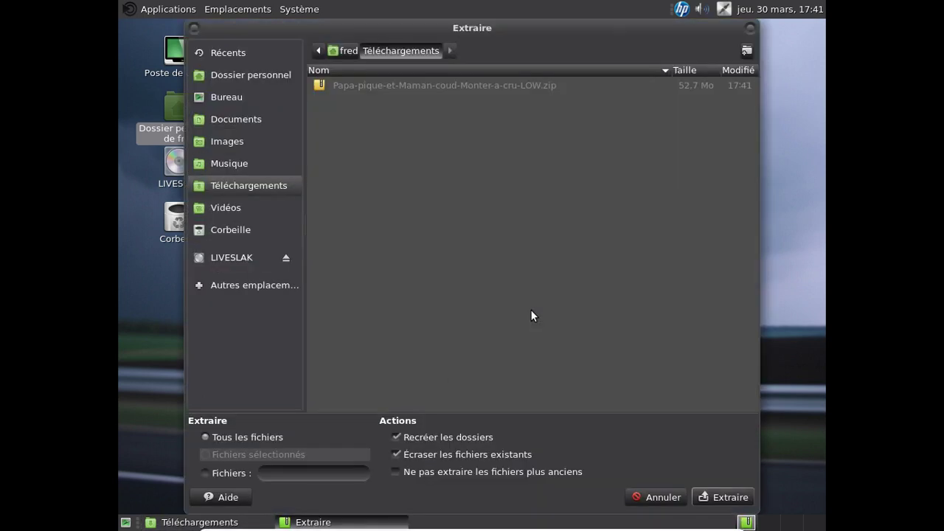
pyautogui.click(233, 172)
pyautogui.click(715, 500)
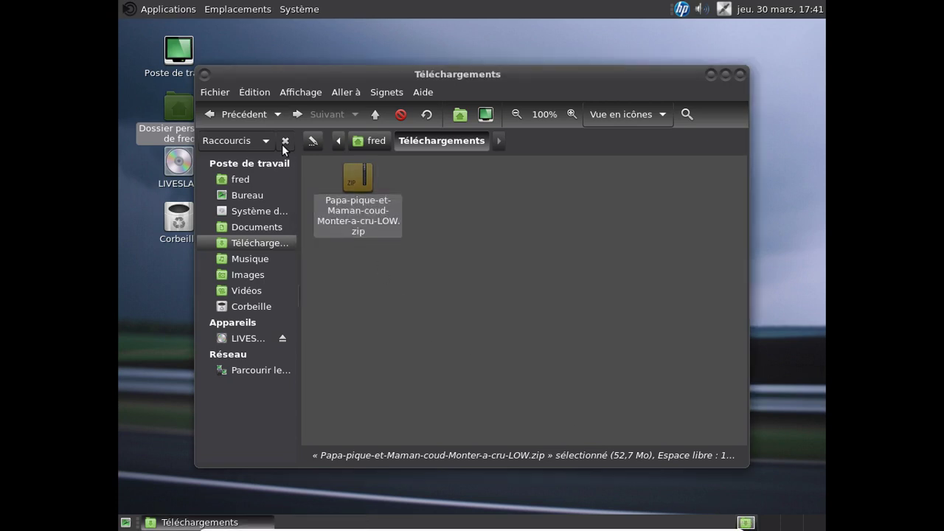
# Launch Audacious and open the extracted Monter-a-cru album folder from Musique for playback
pyautogui.click(162, 11)
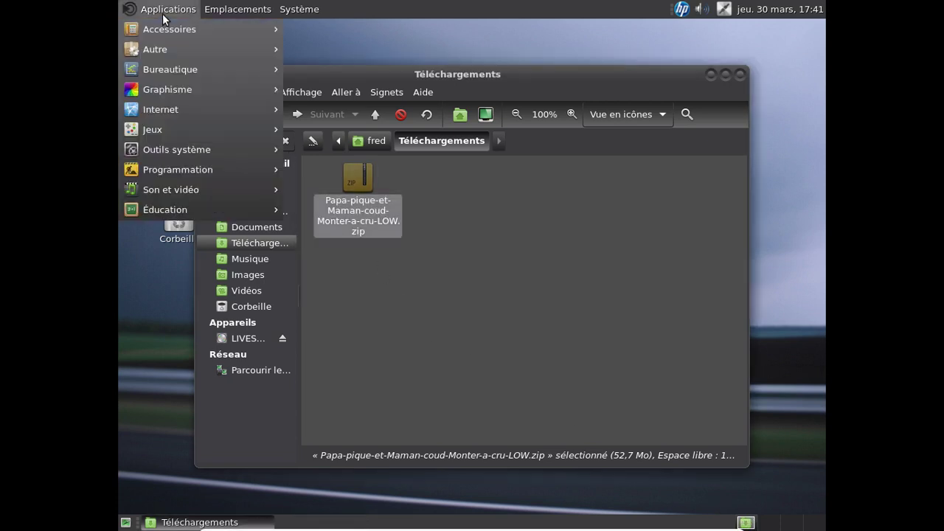
pyautogui.moveTo(193, 165)
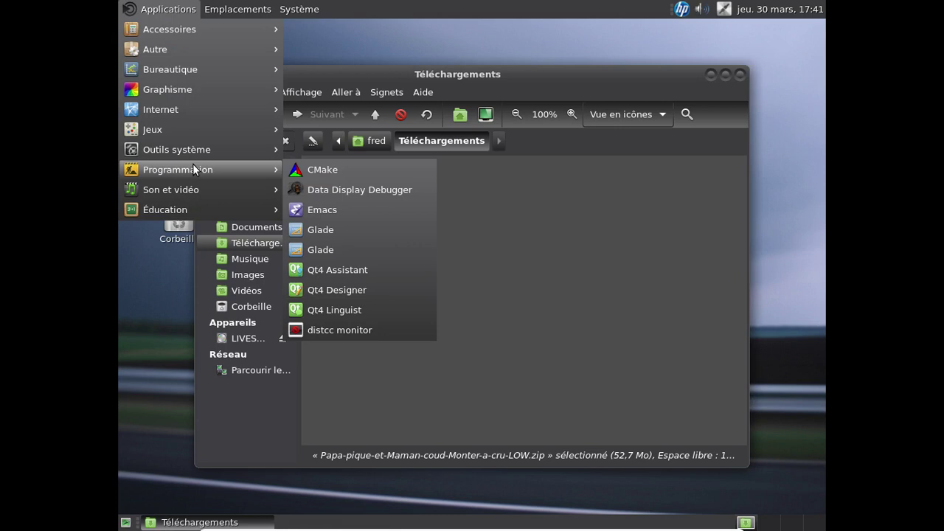
pyautogui.moveTo(185, 195)
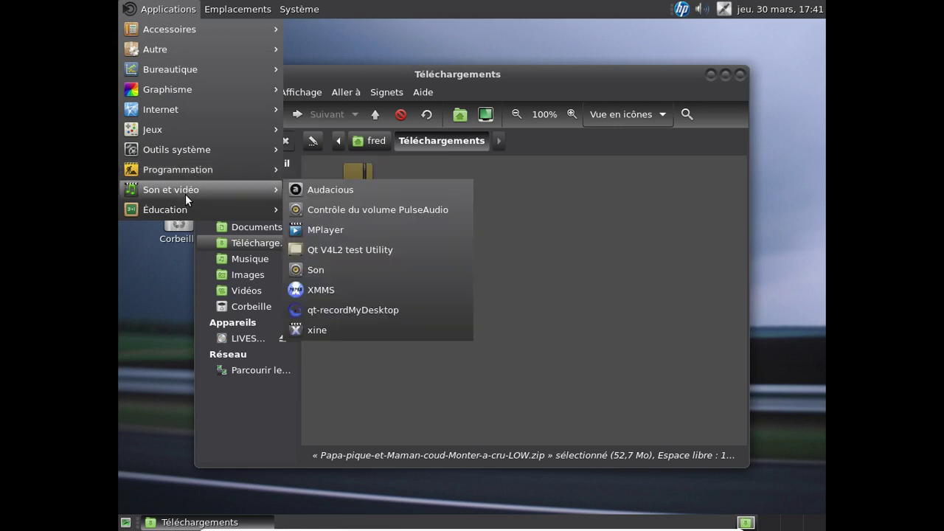
pyautogui.click(305, 193)
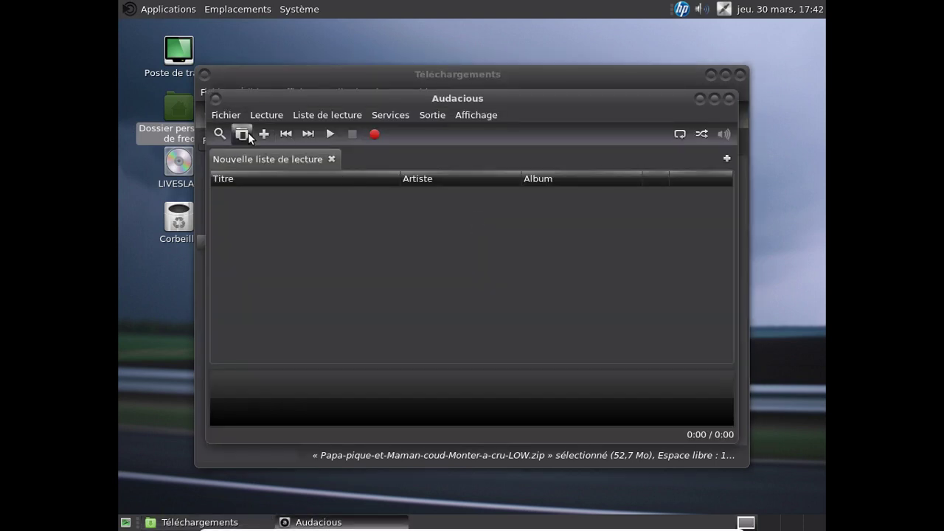
pyautogui.click(248, 132)
pyautogui.doubleClick(402, 164)
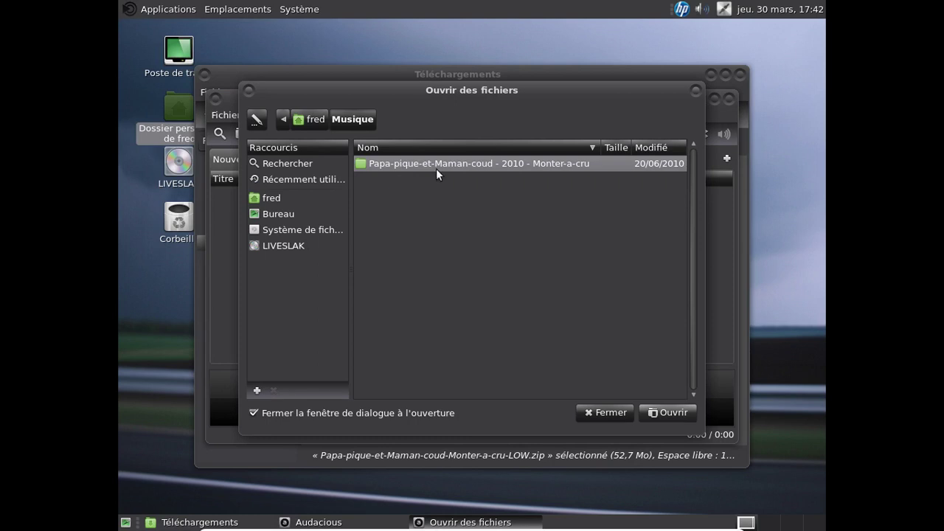
pyautogui.click(674, 411)
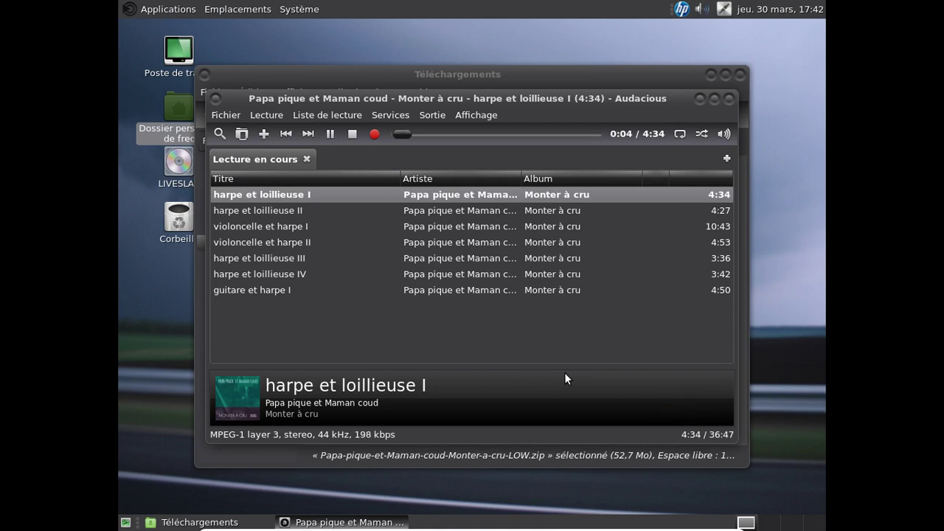
# Sample "harpe et loillieuse I", "harpe et loillieuse II" and "violoncelle et harpe II", skipping ahead to nearly halfway through each track
pyautogui.click(473, 133)
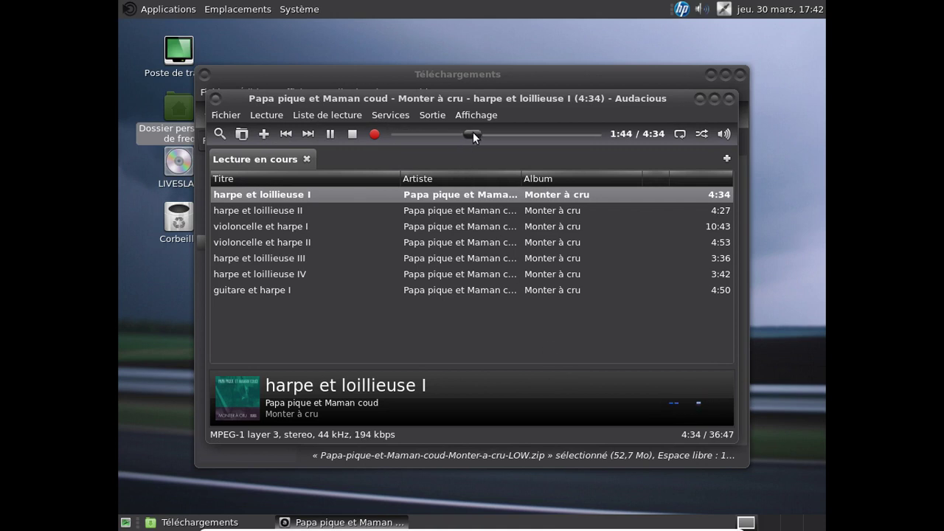
pyautogui.doubleClick(379, 214)
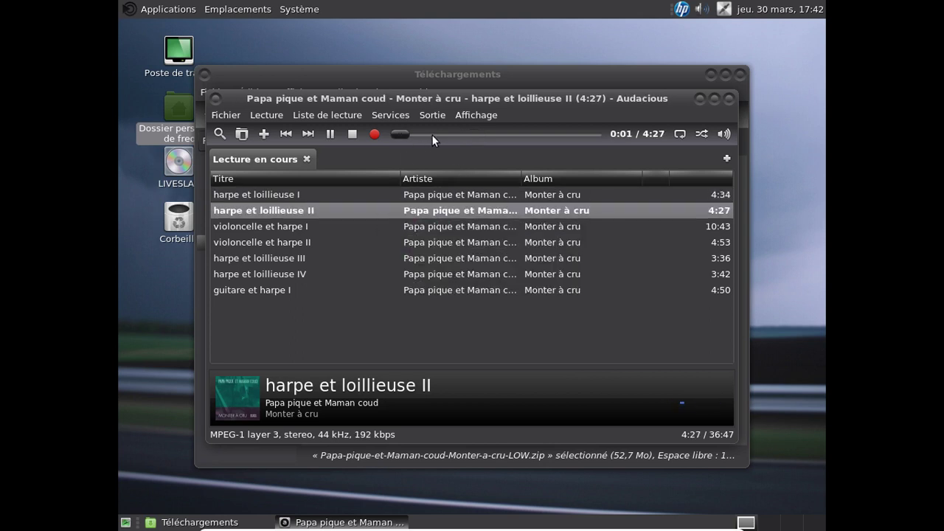
pyautogui.moveTo(403, 132); pyautogui.dragTo(481, 135)
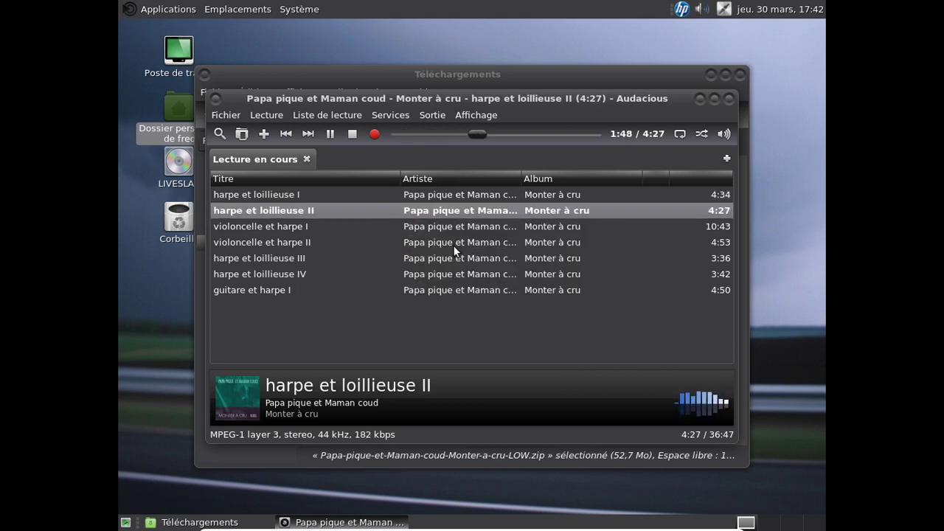
pyautogui.doubleClick(453, 248)
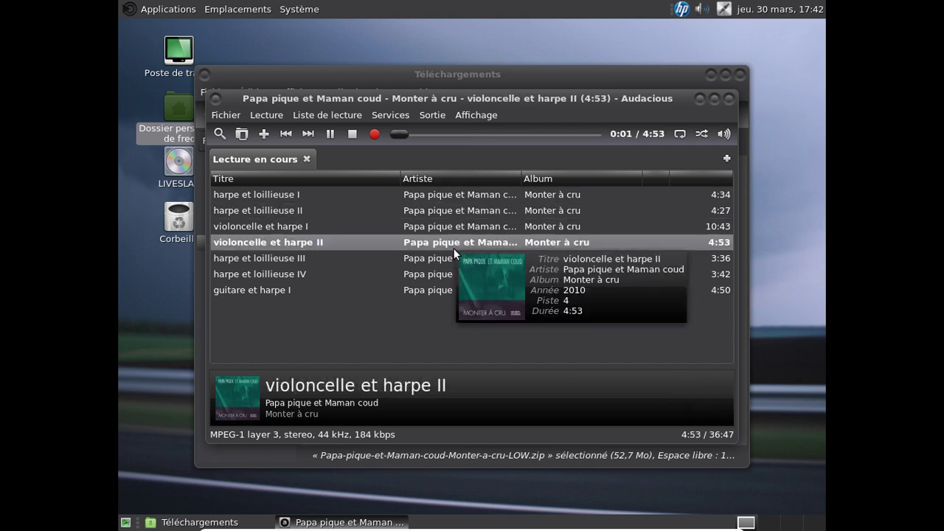
pyautogui.moveTo(402, 133); pyautogui.dragTo(486, 134)
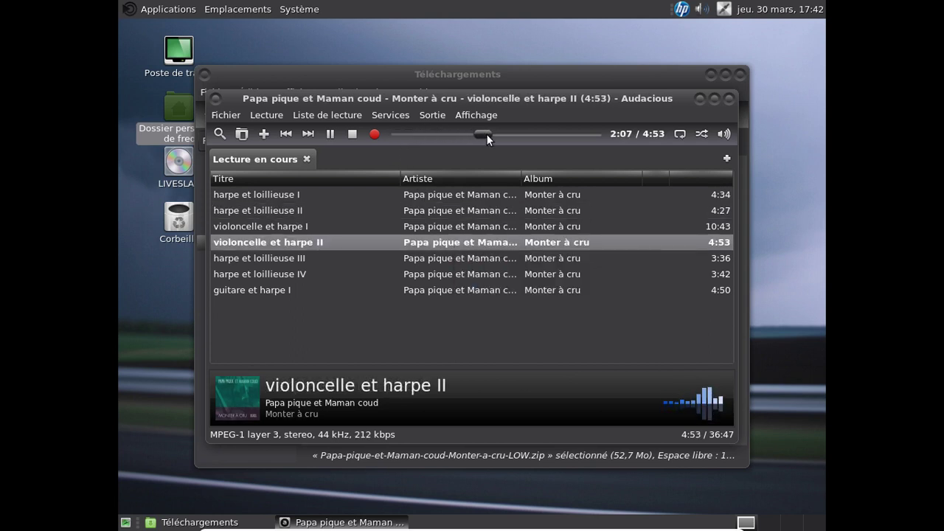
# Close Audacious and the Téléchargements folder window
pyautogui.click(729, 96)
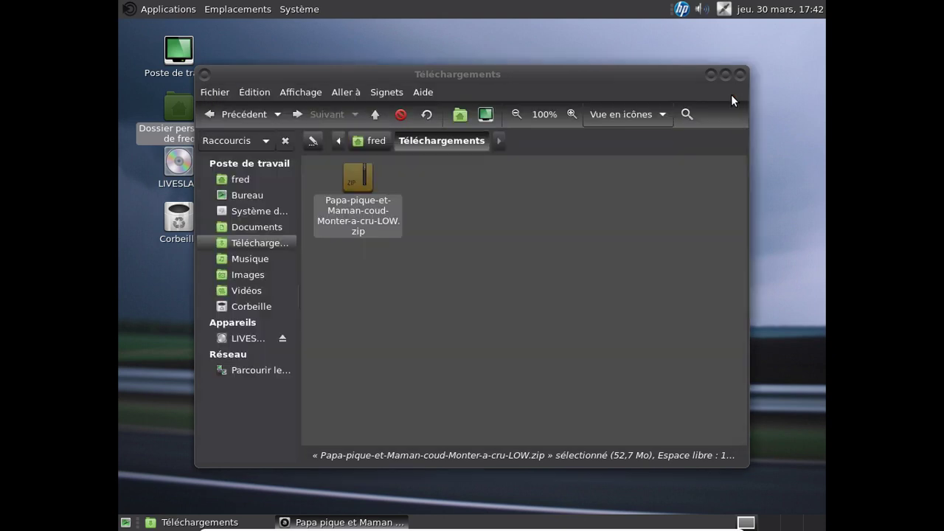
pyautogui.click(606, 198)
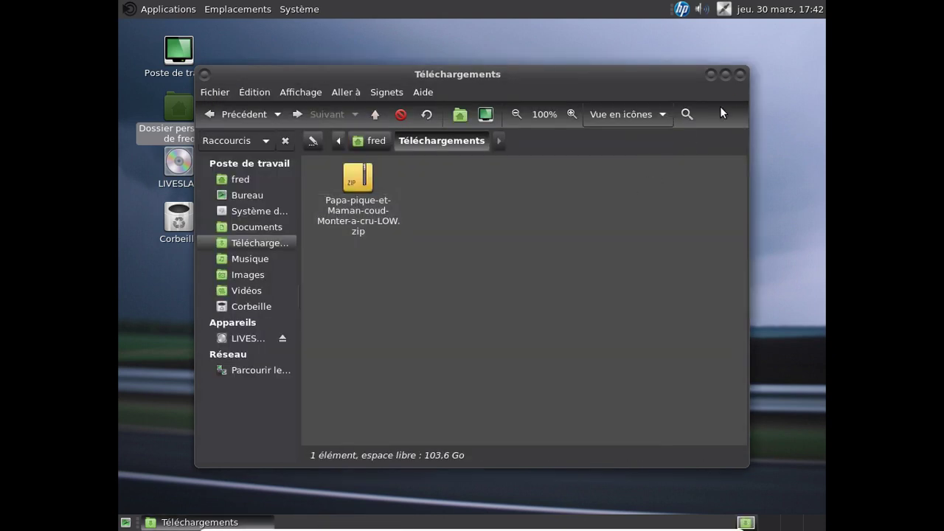
pyautogui.click(739, 75)
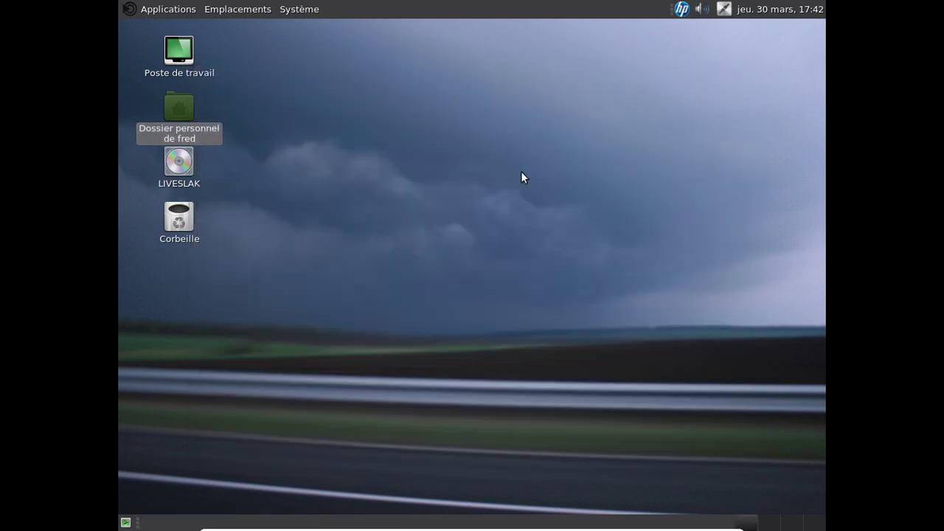
# Launch Firefox and open the slackware.com website
pyautogui.click(174, 9)
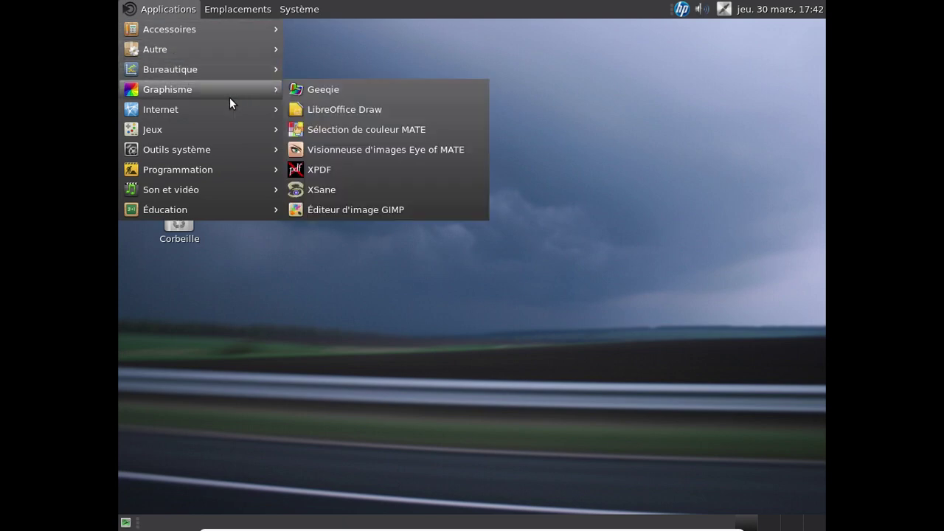
pyautogui.moveTo(225, 103)
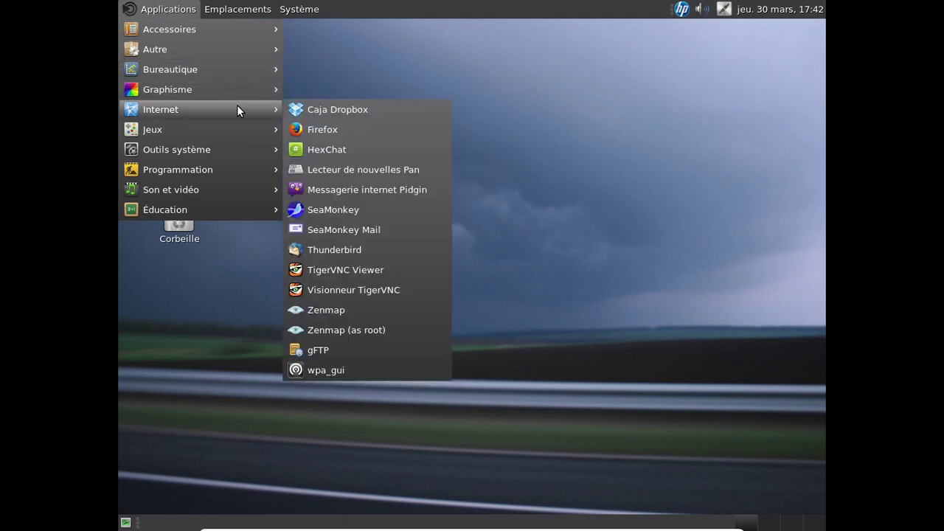
pyautogui.click(323, 131)
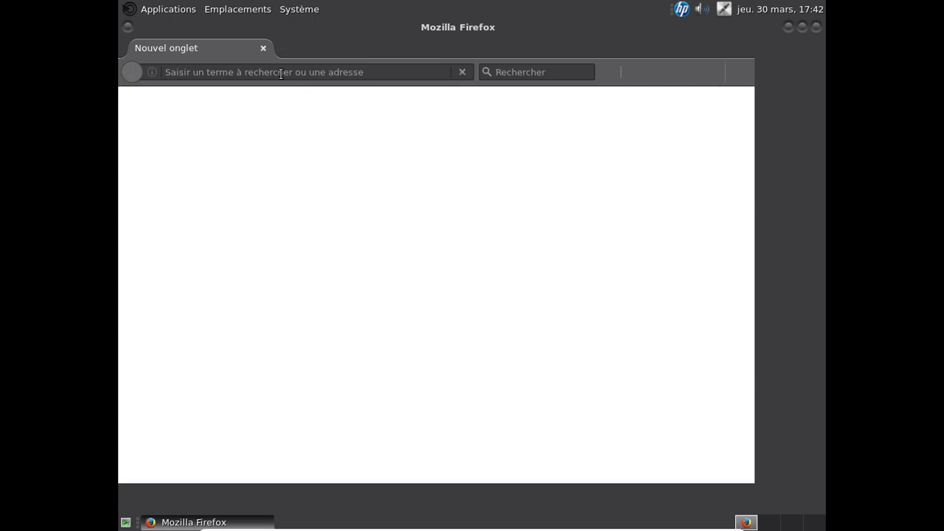
pyautogui.write('sa')
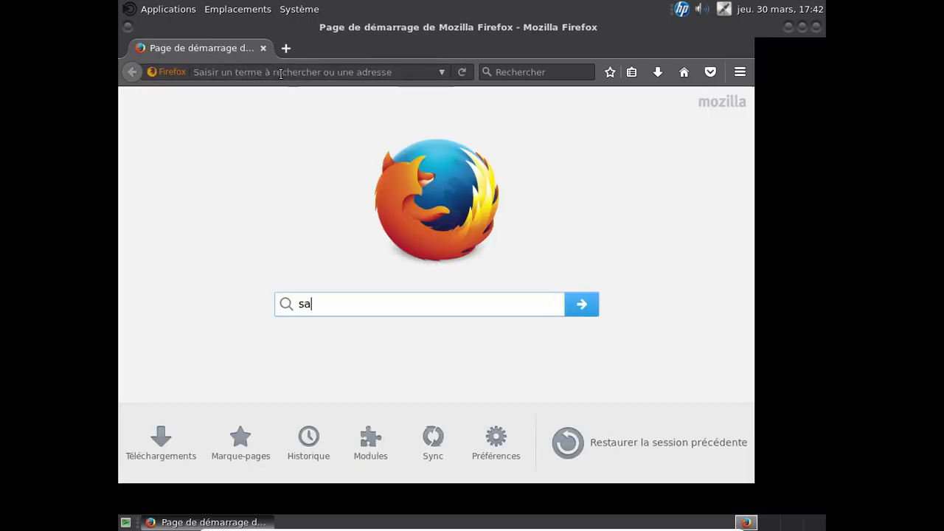
pyautogui.write('lck')
pyautogui.click(280, 73)
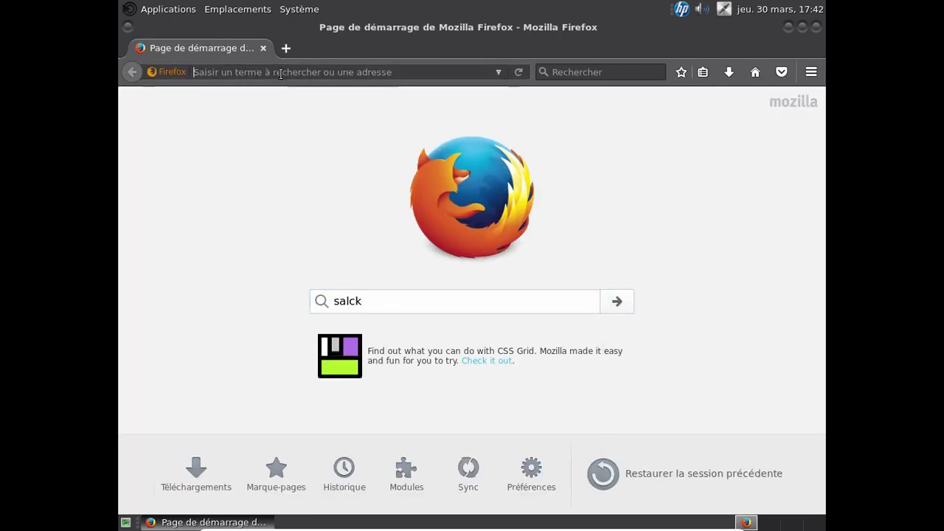
pyautogui.write('slackware.c')
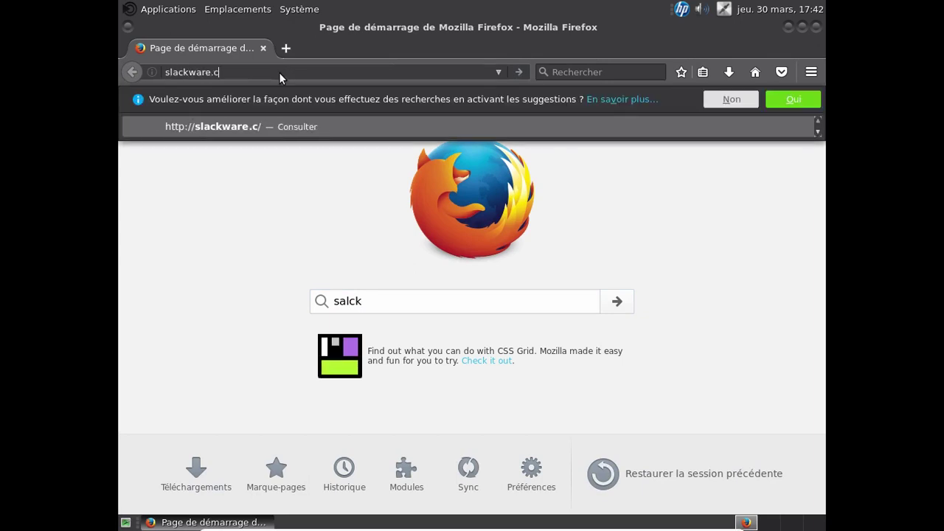
pyautogui.write('oml')
pyautogui.press('Return')
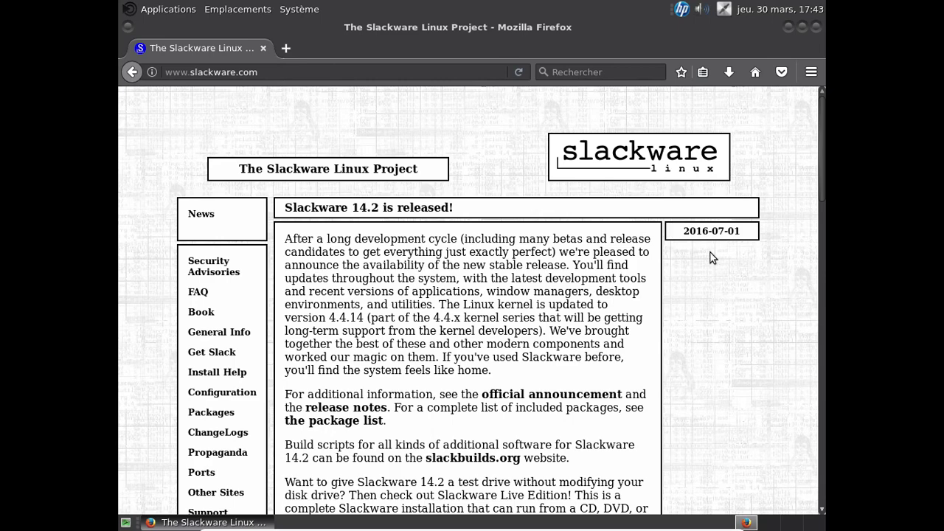
# Open the Slackware-current ChangeLog for the x86_64 architecture from the site's ChangeLogs page
pyautogui.scroll(-3, 709, 252)
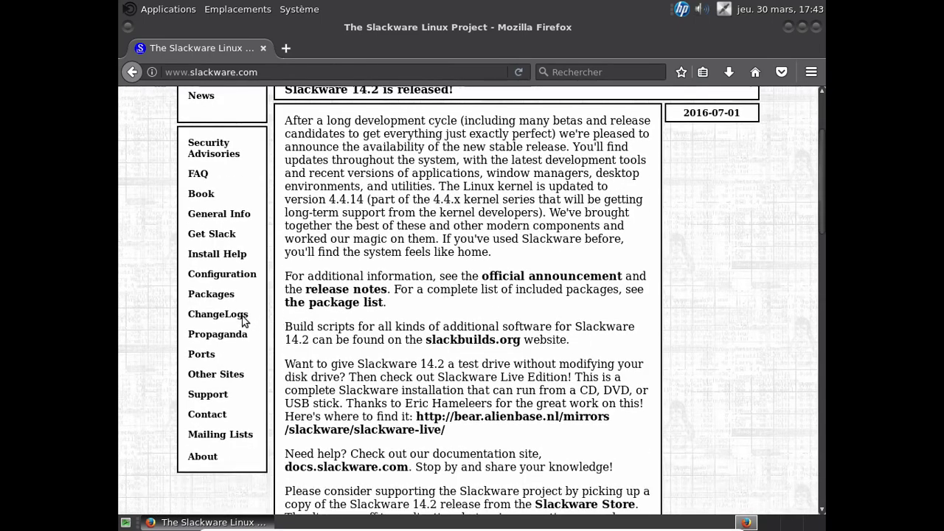
pyautogui.click(242, 317)
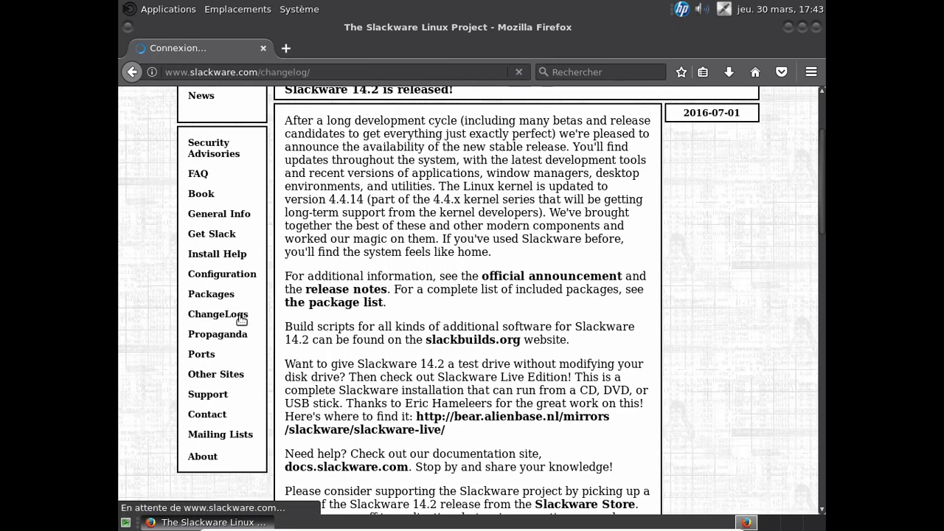
pyautogui.scroll(-2, 402, 368)
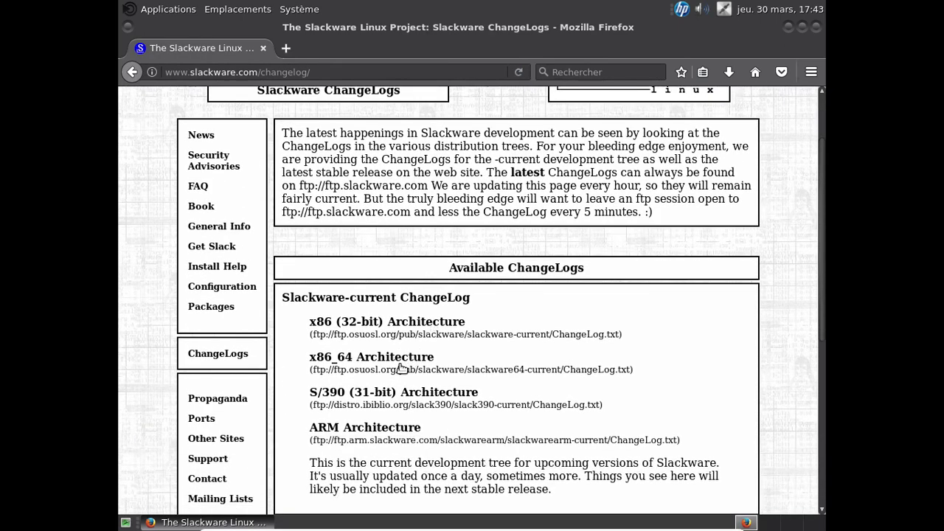
pyautogui.click(384, 358)
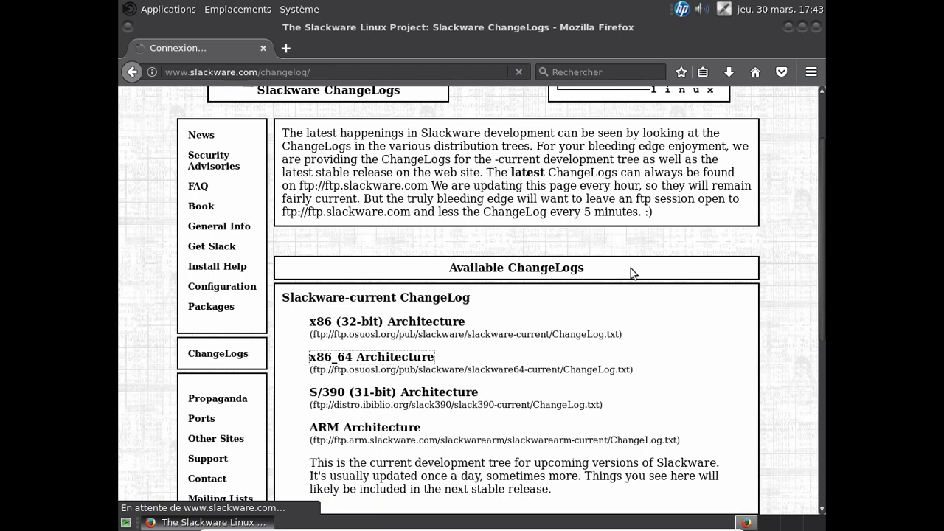
# Examine the most recent package updates and security fixes in the x86_64 pre-release ChangeLog
pyautogui.scroll(-1, 631, 271)
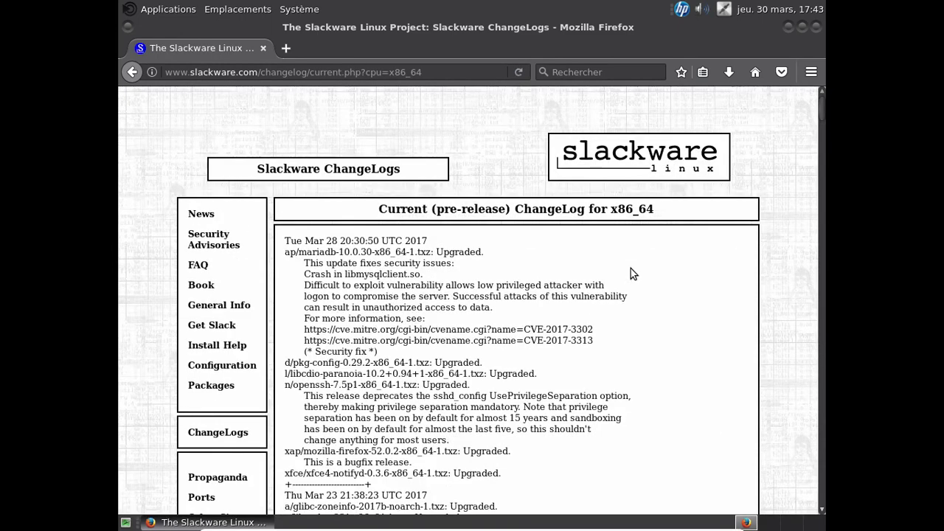
pyautogui.scroll(-2, 621, 259)
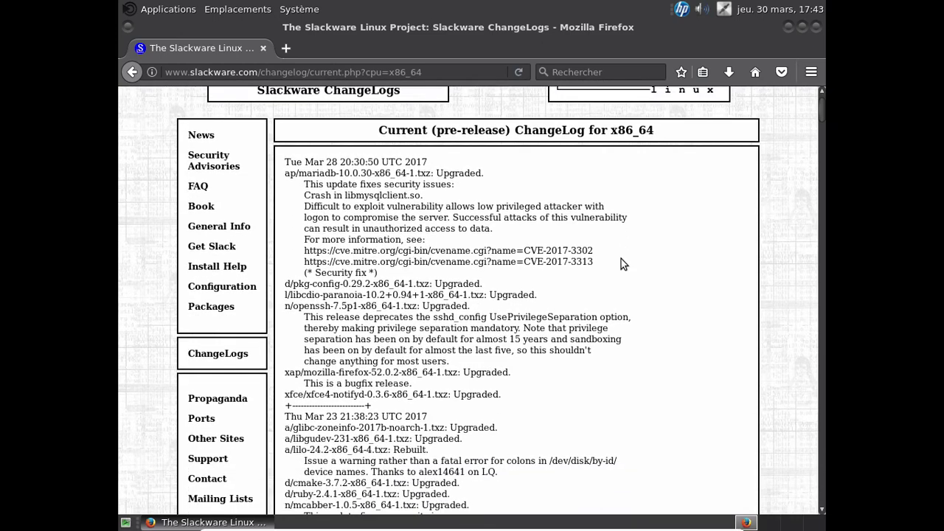
pyautogui.scroll(-6, 621, 264)
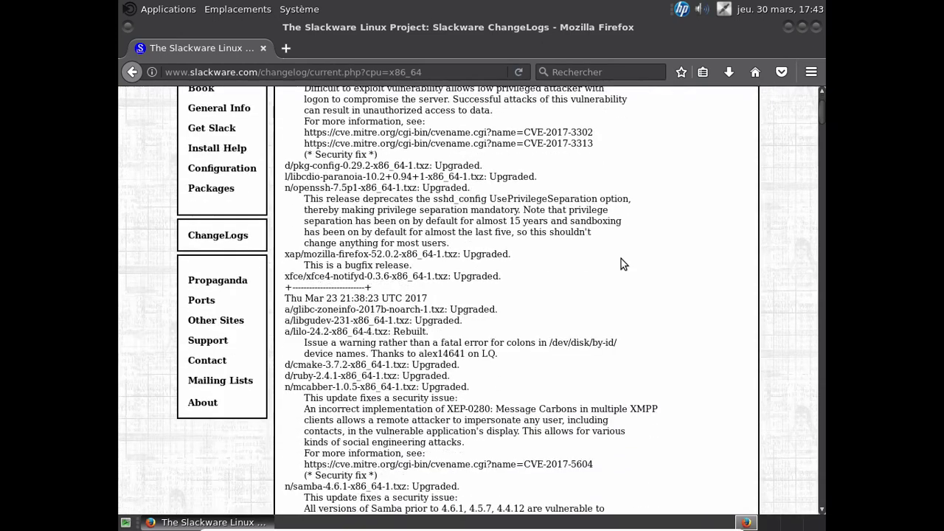
pyautogui.scroll(-2, 620, 264)
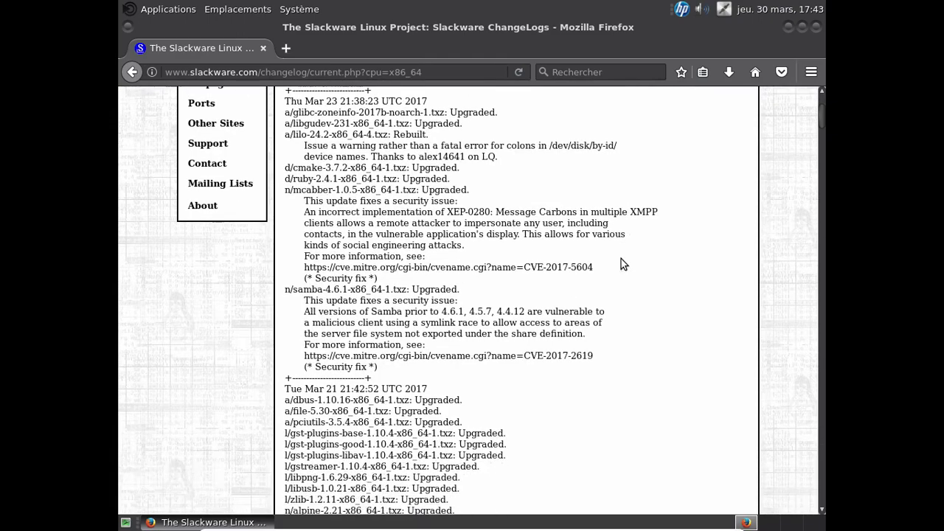
pyautogui.scroll(4, 621, 264)
pyautogui.scroll(4, 621, 264)
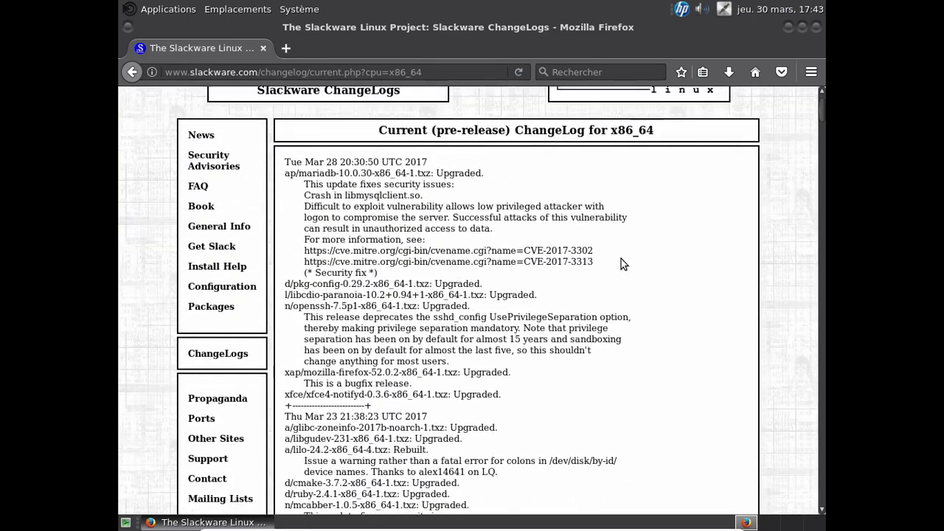
pyautogui.scroll(2, 621, 264)
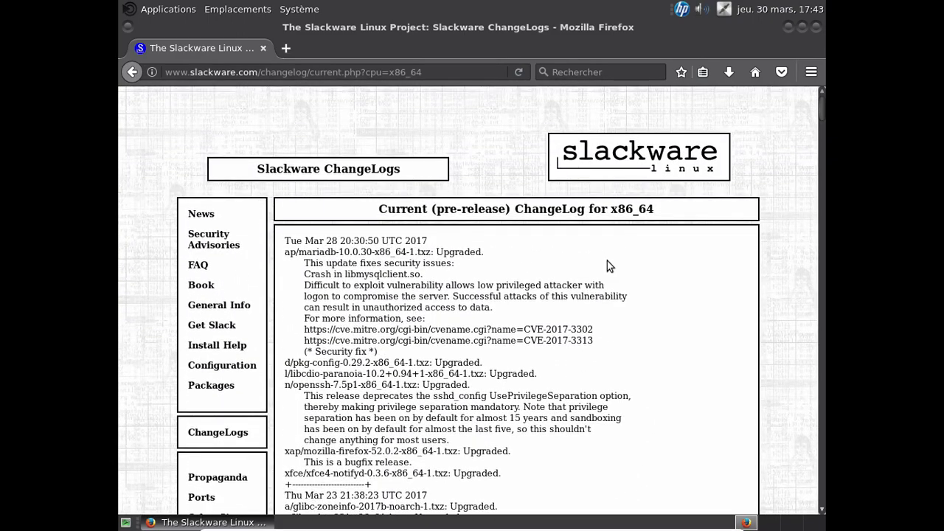
pyautogui.scroll(-6, 607, 260)
# Search Google for "alienbob" and open the Alien Pastures blog from the results
pyautogui.click(599, 68)
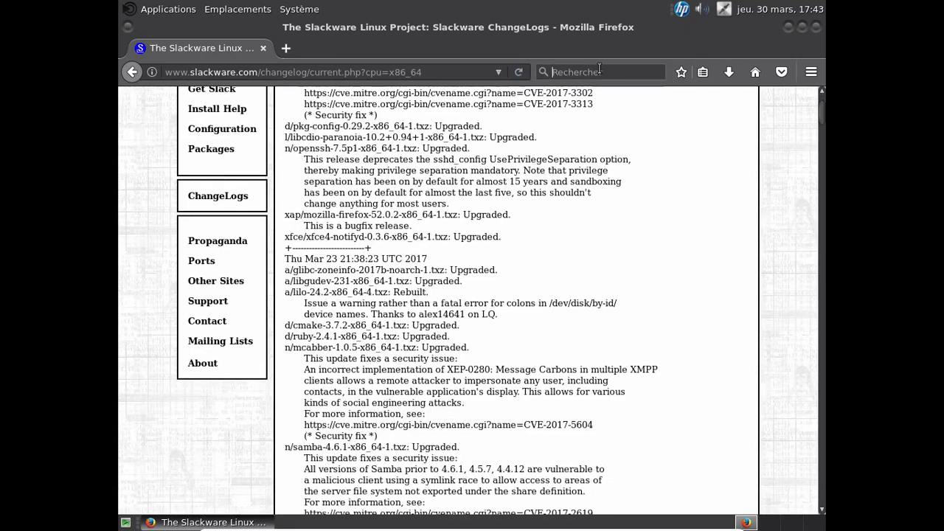
pyautogui.write('alien')
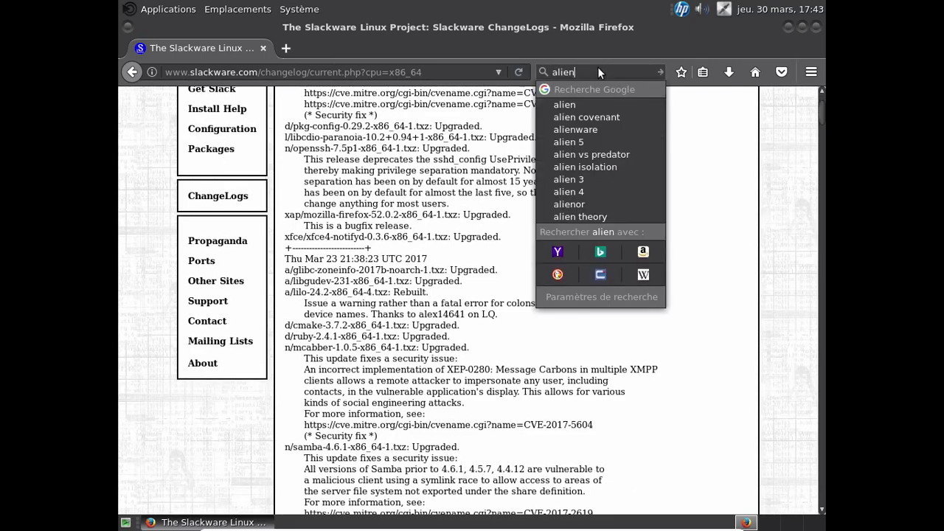
pyautogui.write('bob')
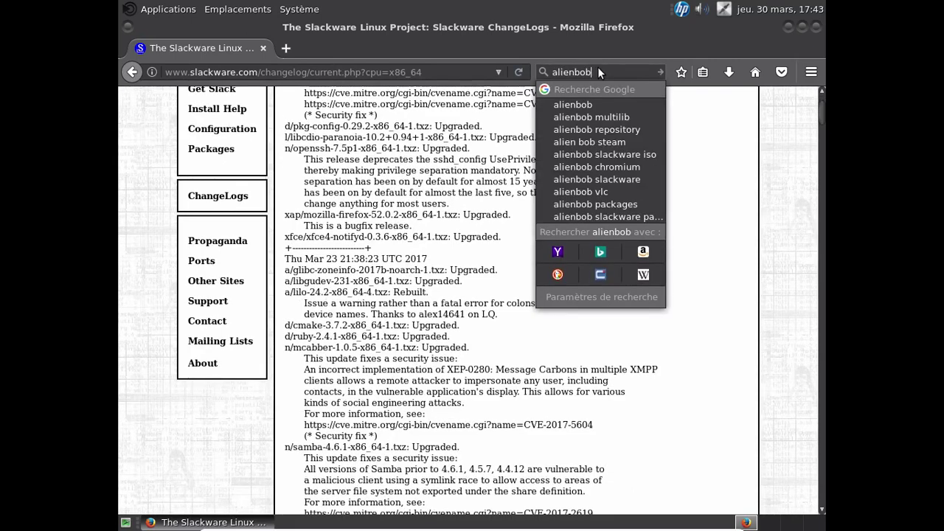
pyautogui.press('Return')
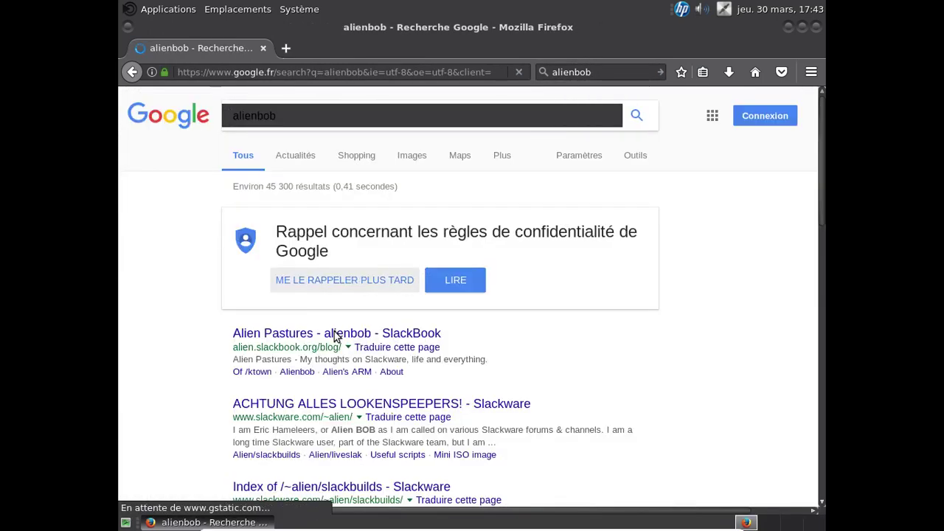
pyautogui.click(334, 335)
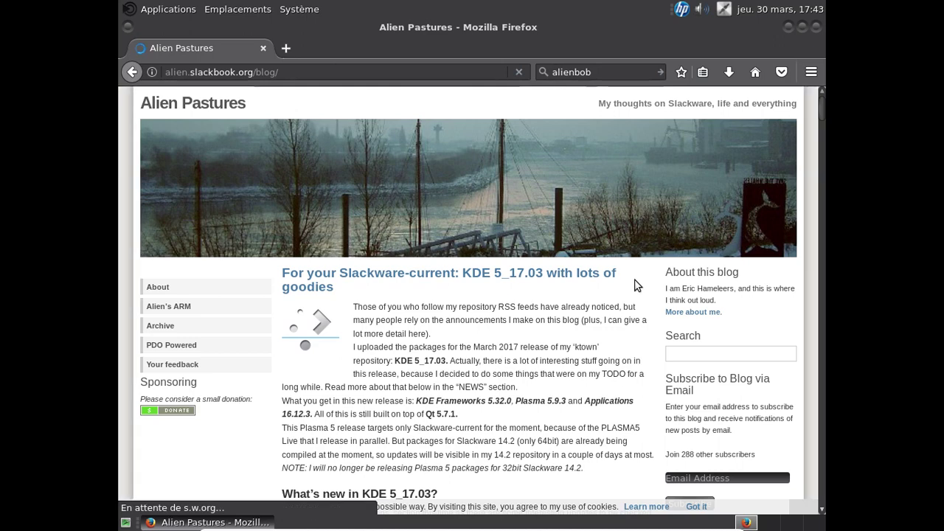
# Look through the Alien Pastures posts from KDE 5_17.03 to the PLASMA5 Live ISO, dismissing the reader mode tip, and close Firefox
pyautogui.scroll(-2, 637, 284)
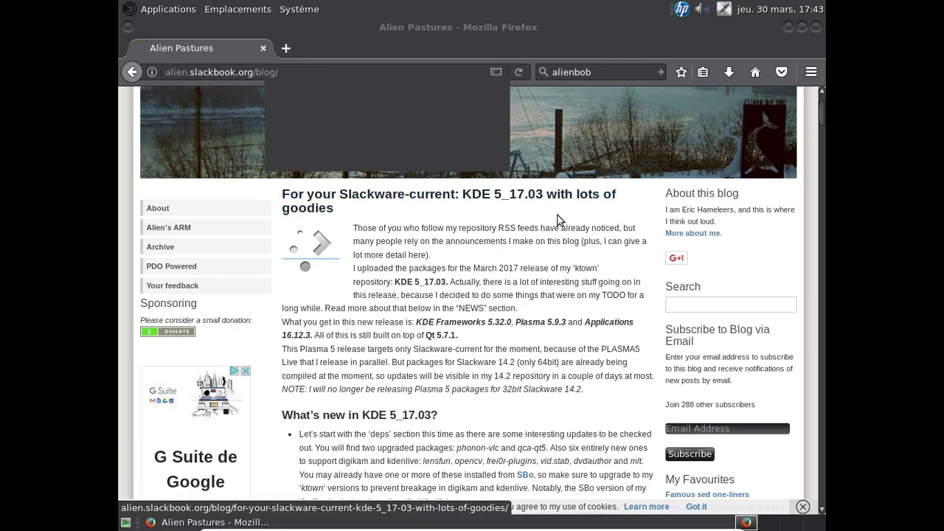
pyautogui.scroll(-8, 568, 230)
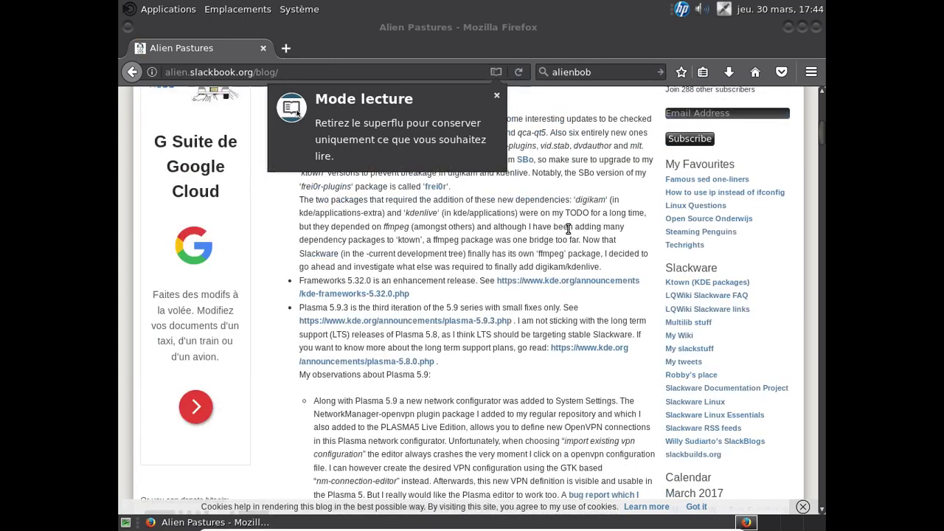
pyautogui.click(497, 95)
pyautogui.scroll(-10, 560, 210)
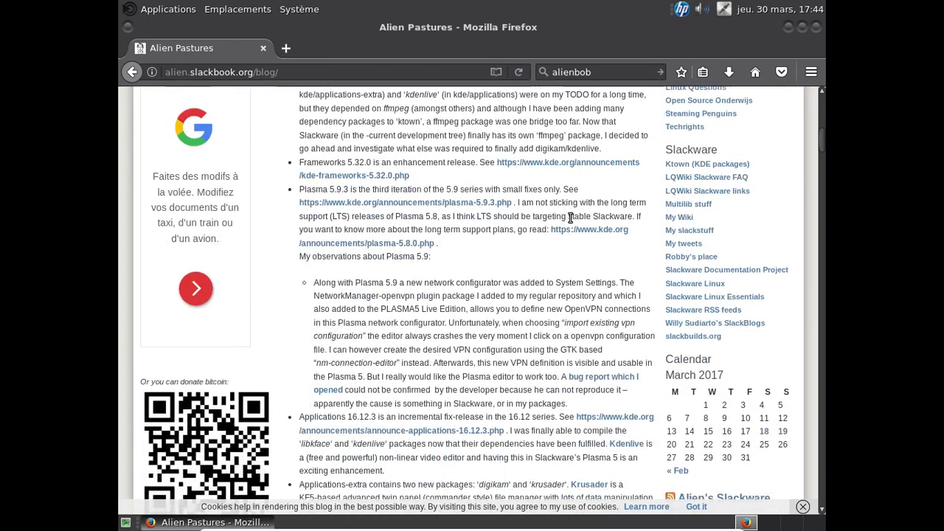
pyautogui.scroll(-18, 569, 217)
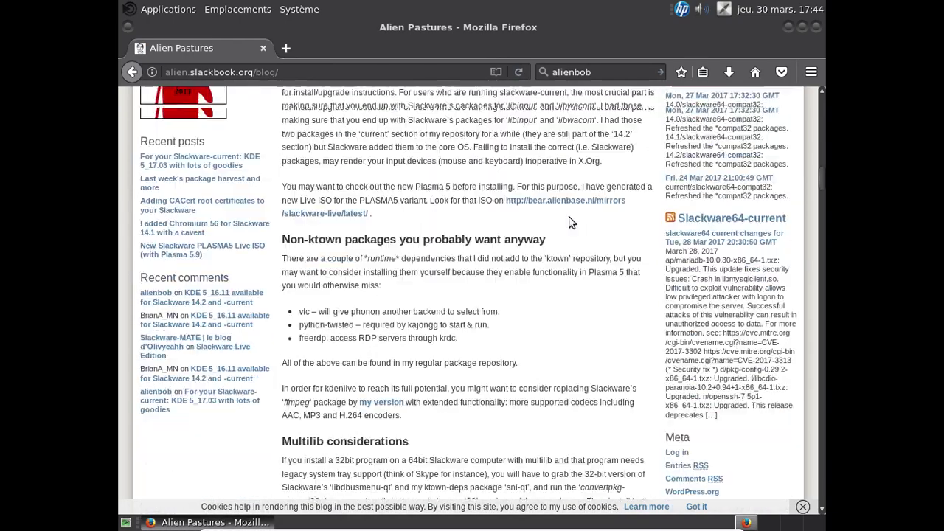
pyautogui.scroll(-15, 568, 221)
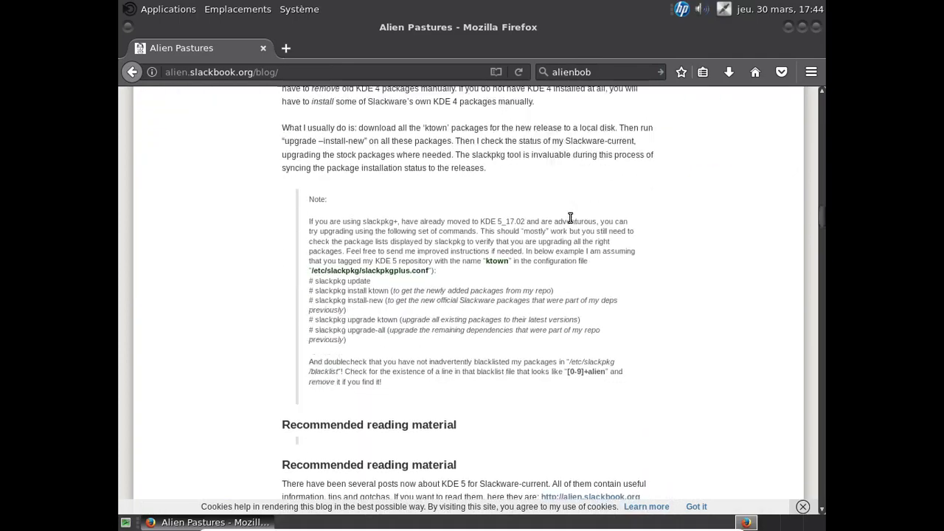
pyautogui.scroll(-15, 568, 221)
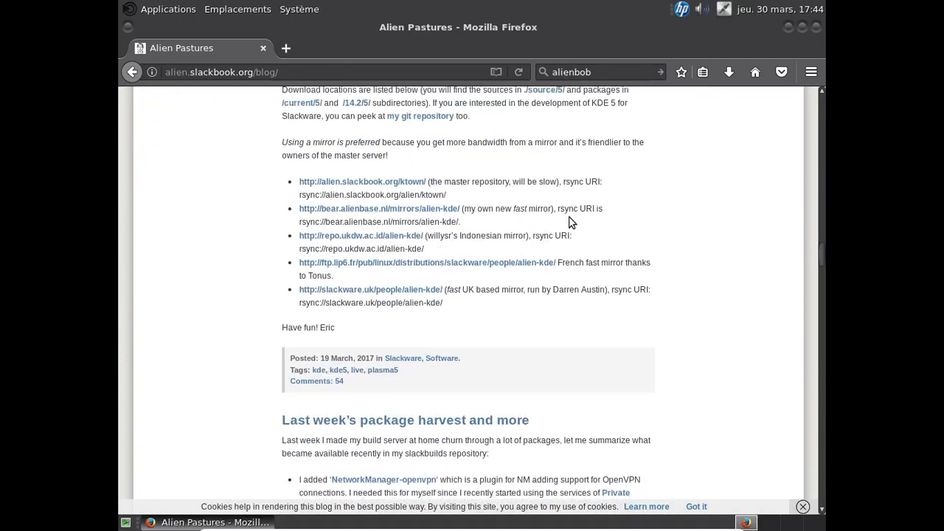
pyautogui.scroll(-11, 569, 218)
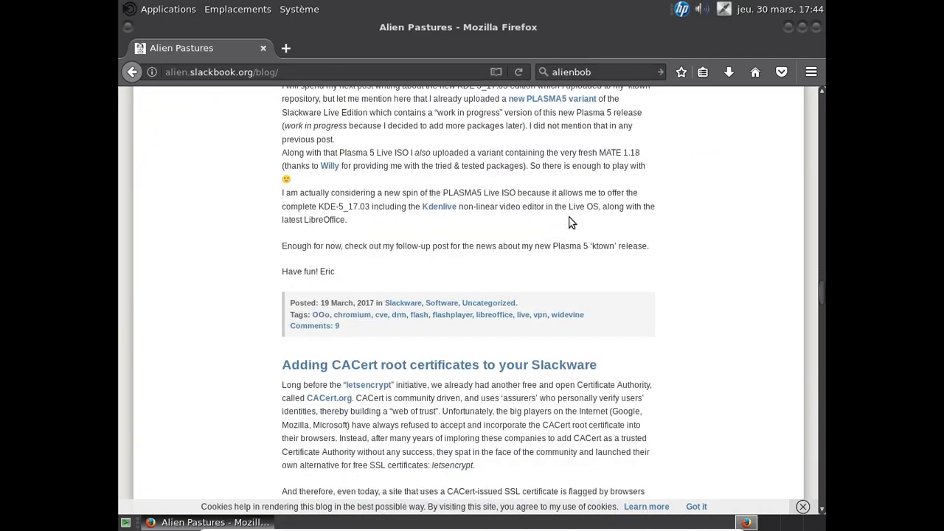
pyautogui.scroll(-16, 568, 222)
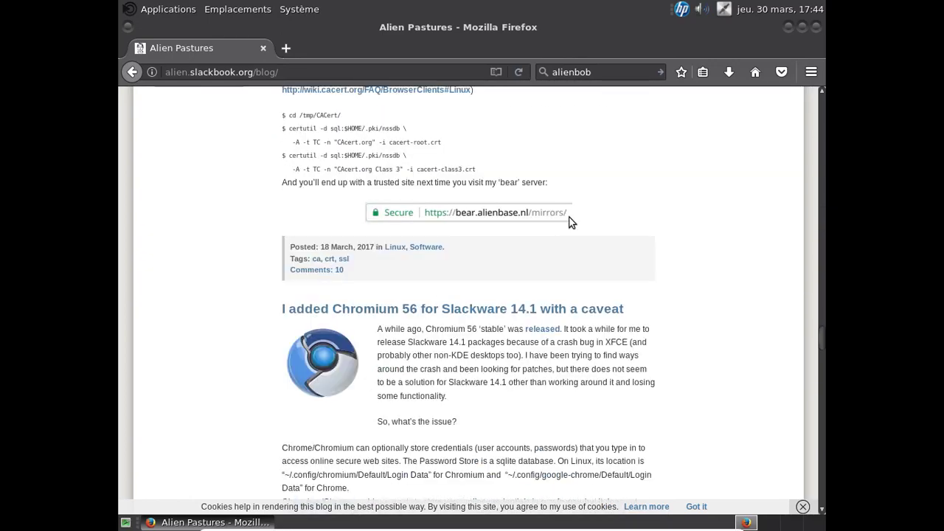
pyautogui.scroll(-8, 570, 220)
pyautogui.scroll(-20, 569, 220)
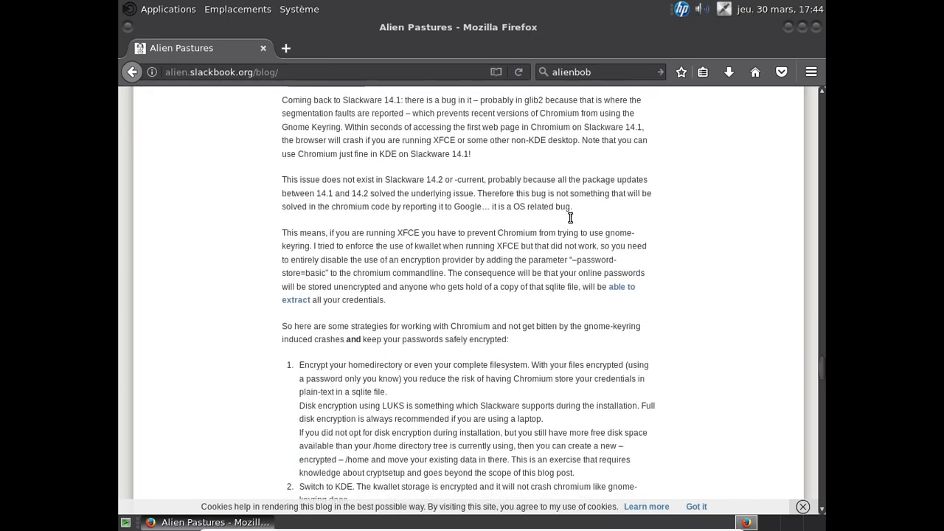
pyautogui.scroll(-7, 568, 221)
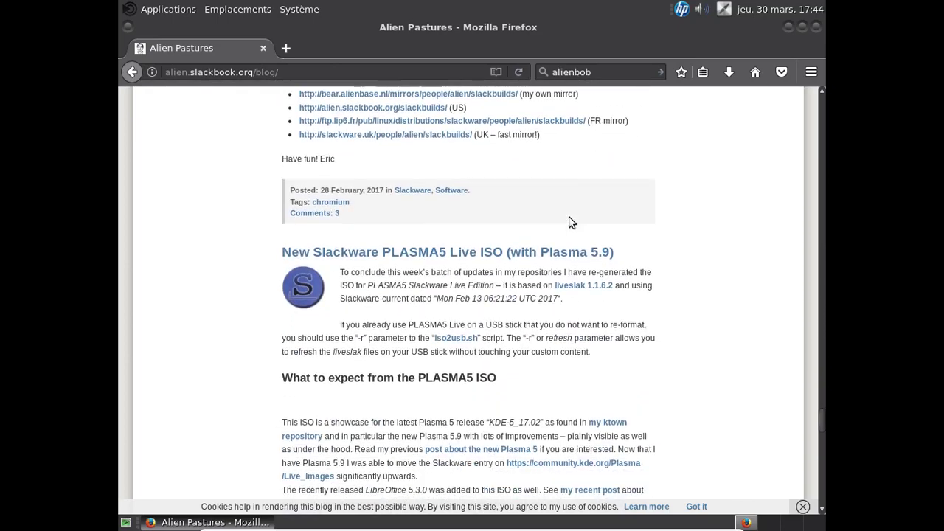
pyautogui.scroll(-9, 556, 282)
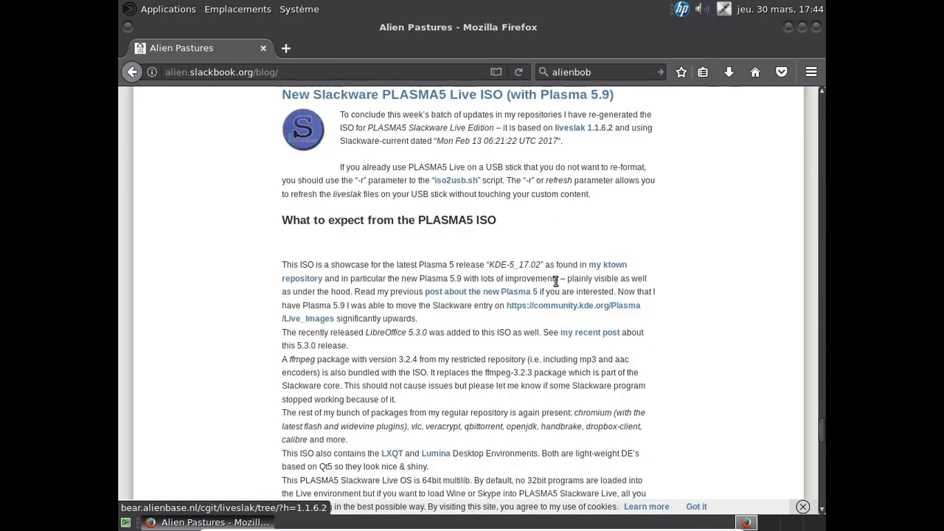
pyautogui.scroll(-8, 556, 282)
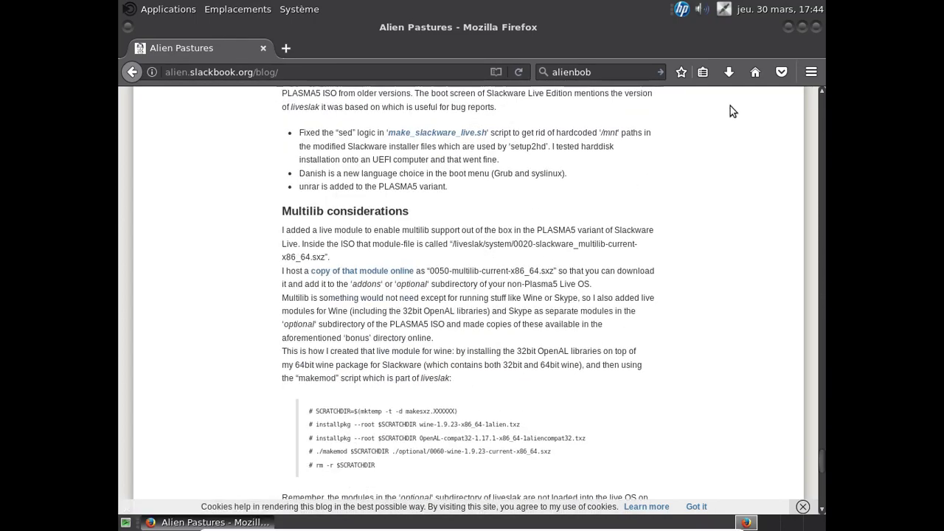
pyautogui.click(814, 30)
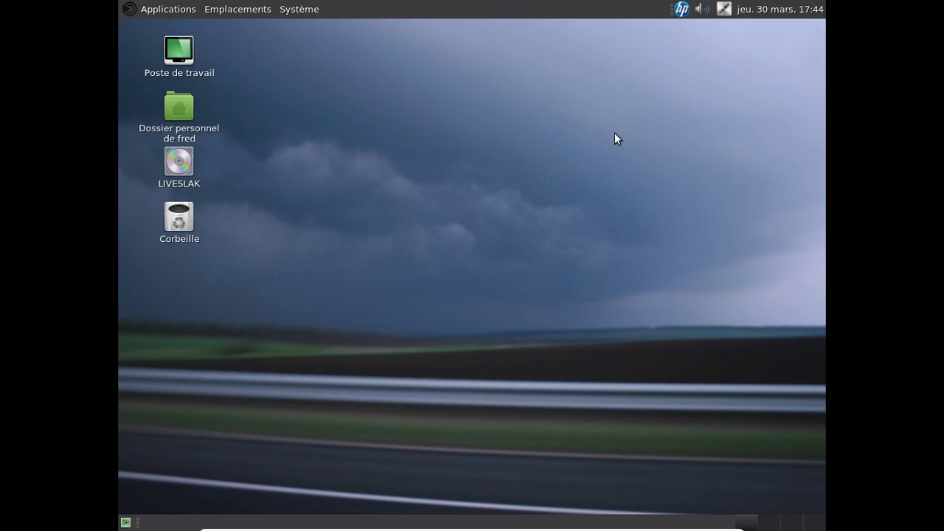
# Launch LibreOffice Writer with a new blank text document
pyautogui.click(170, 11)
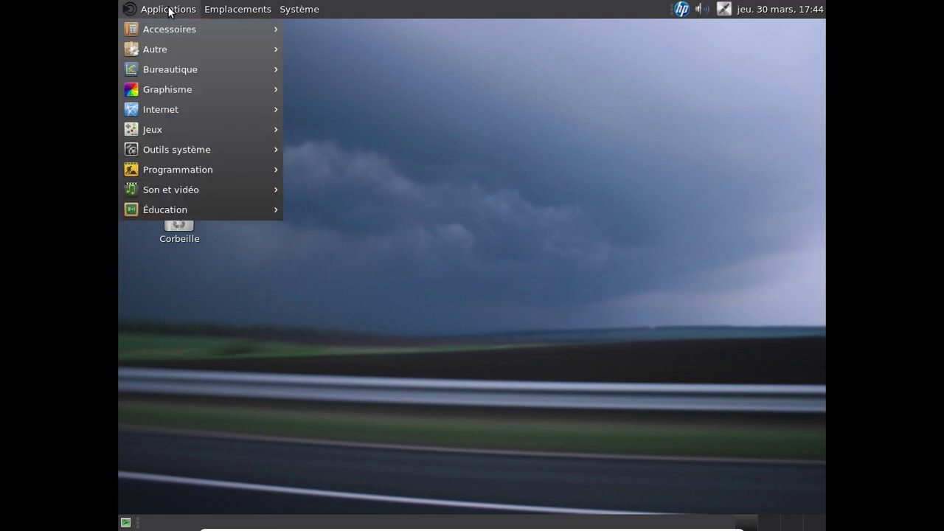
pyautogui.moveTo(157, 70)
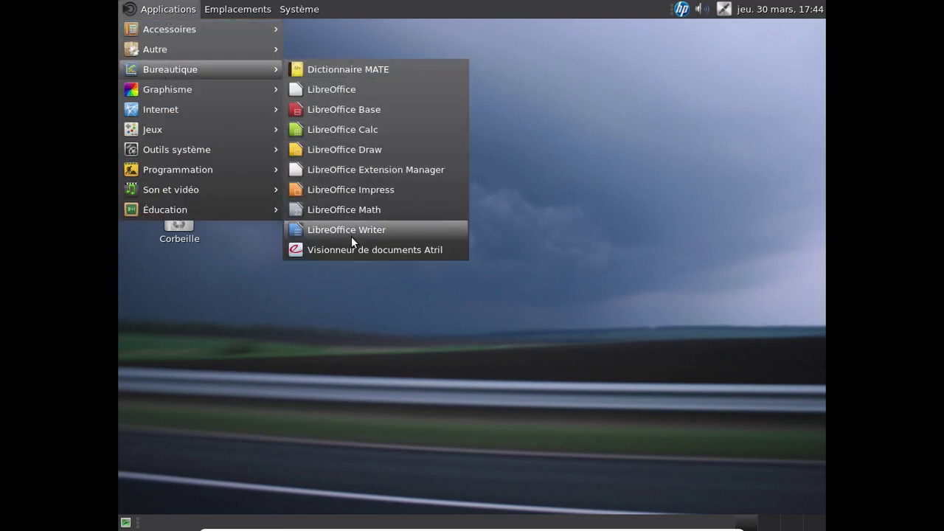
pyautogui.click(336, 221)
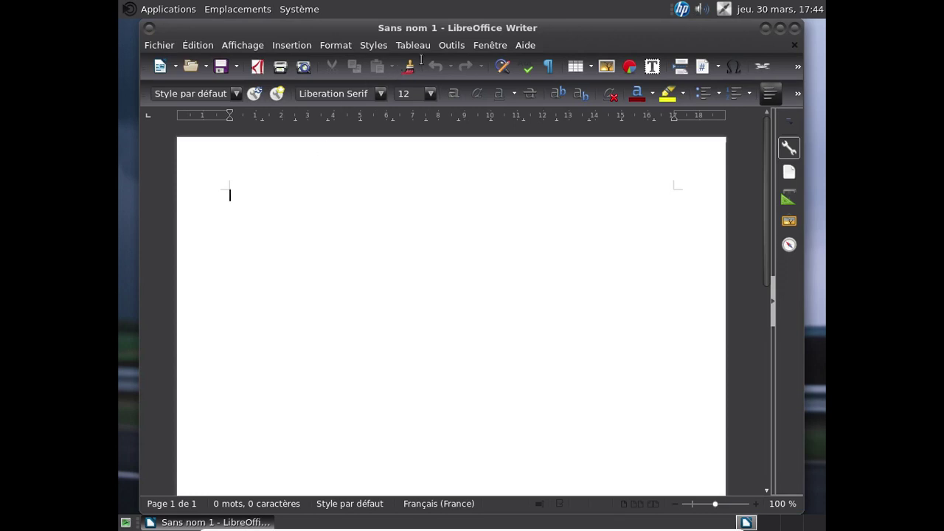
# Check the LibreOffice version and build information in the About dialog, and close it
pyautogui.click(530, 47)
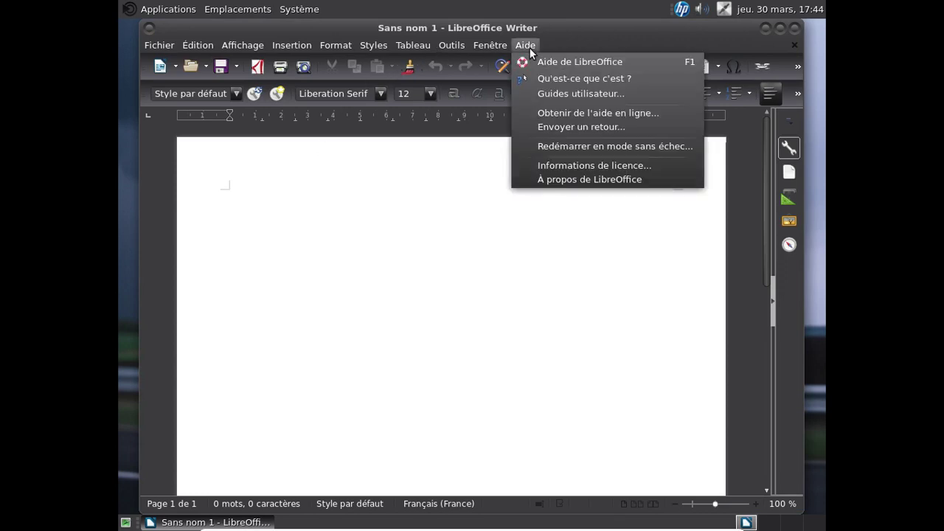
pyautogui.click(567, 179)
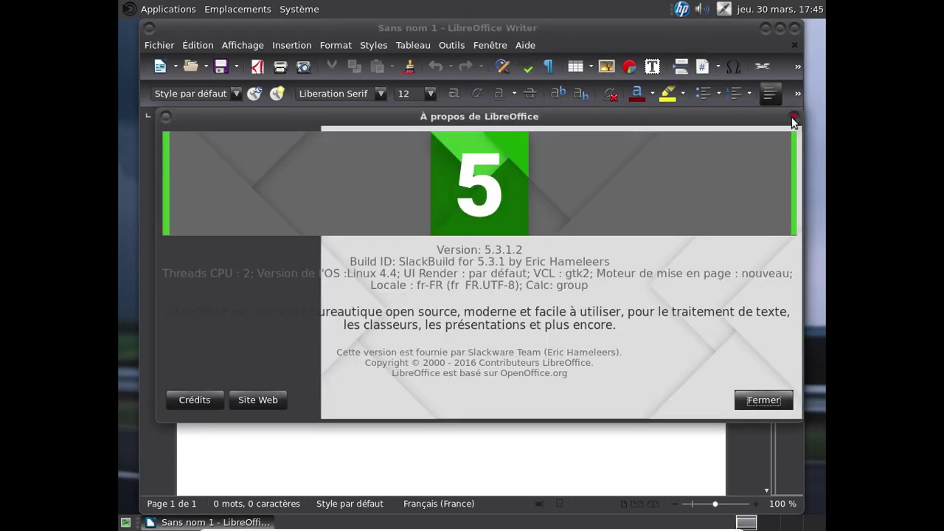
pyautogui.click(793, 116)
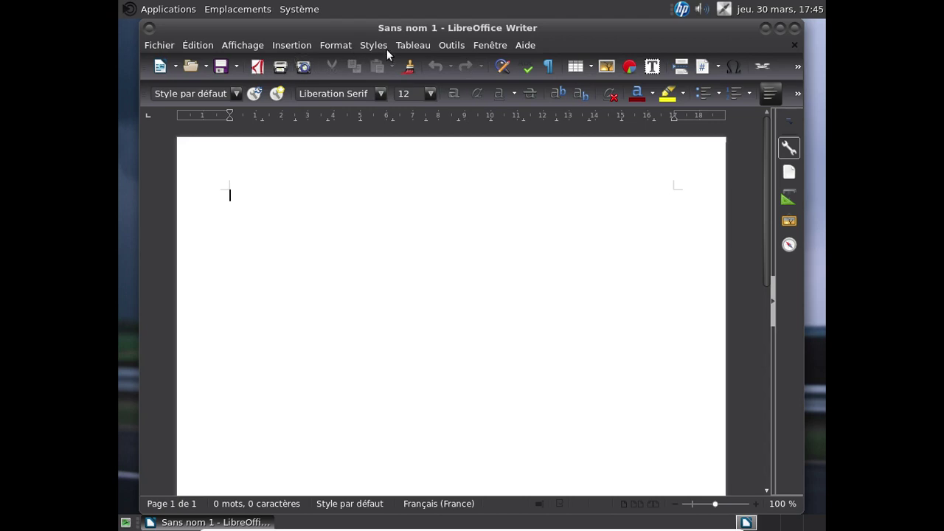
# Enable experimental features in the advanced LibreOffice options and restart the suite immediately to apply them
pyautogui.click(440, 46)
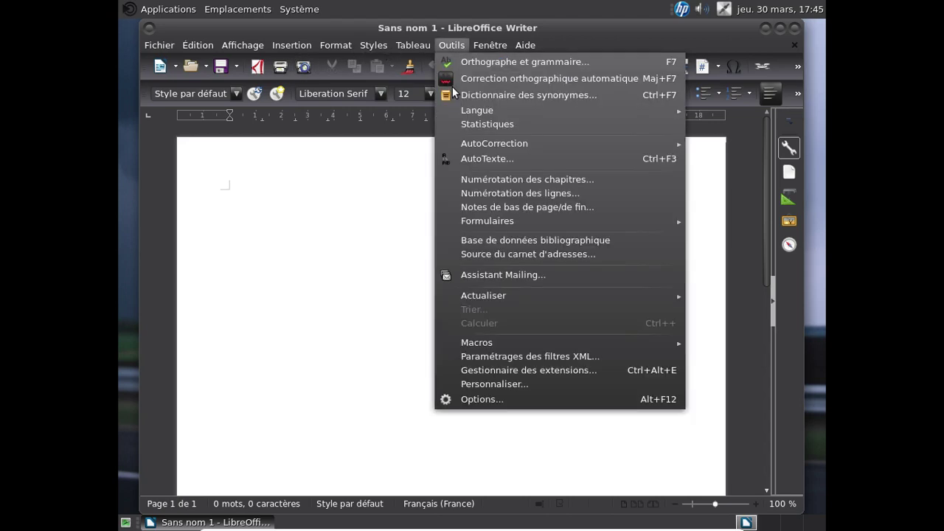
pyautogui.click(482, 399)
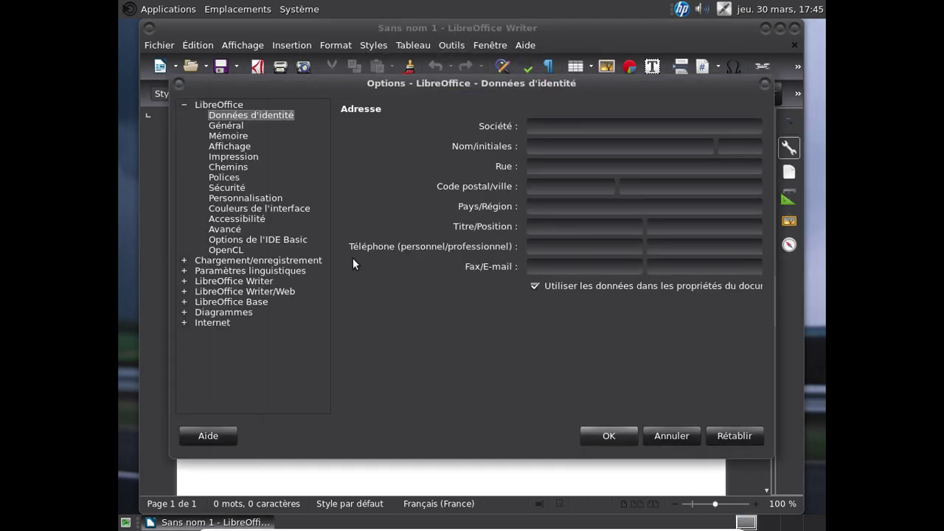
pyautogui.click(256, 202)
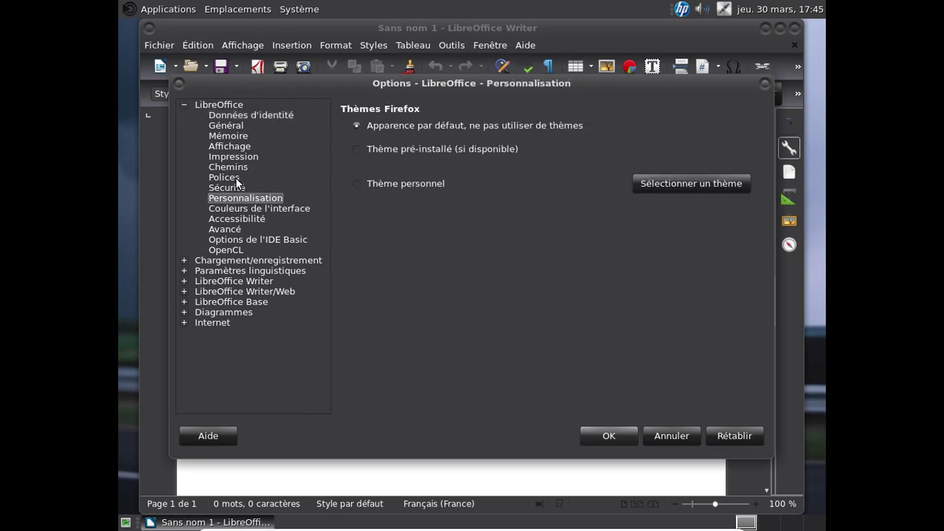
pyautogui.click(235, 230)
pyautogui.click(358, 358)
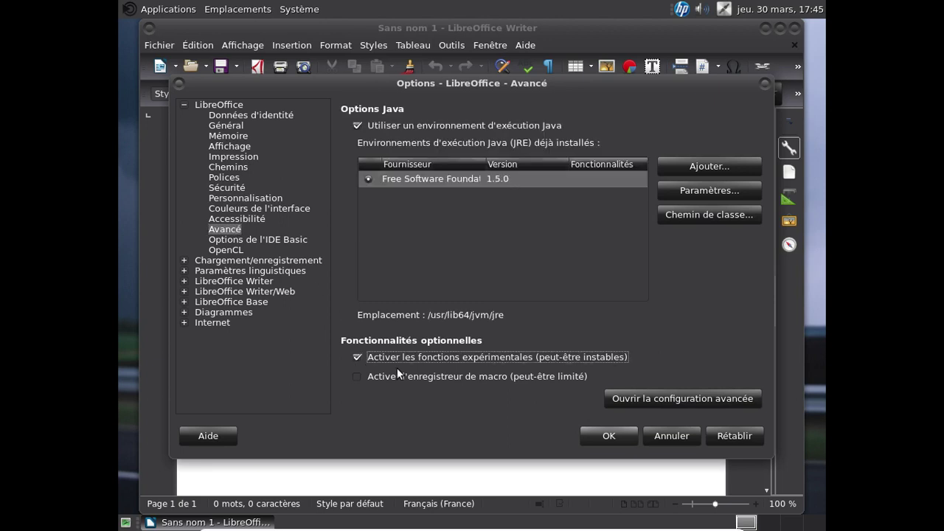
pyautogui.click(607, 436)
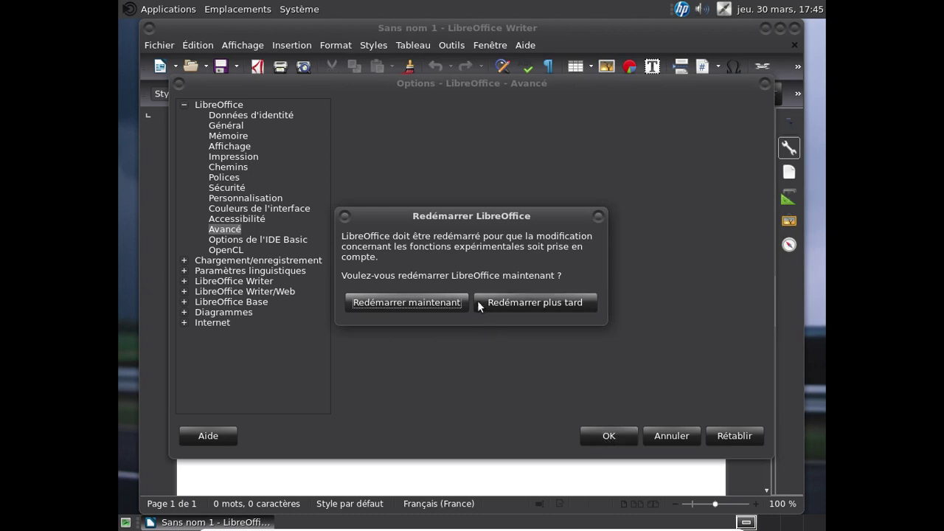
pyautogui.click(430, 302)
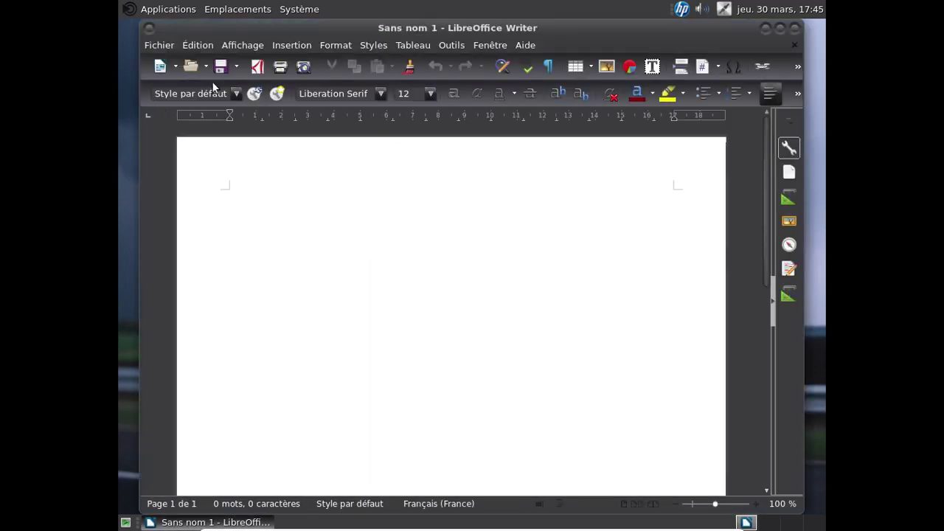
# Switch Writer's toolbar layout to the experimental tabbed ribbon interface
pyautogui.click(169, 45)
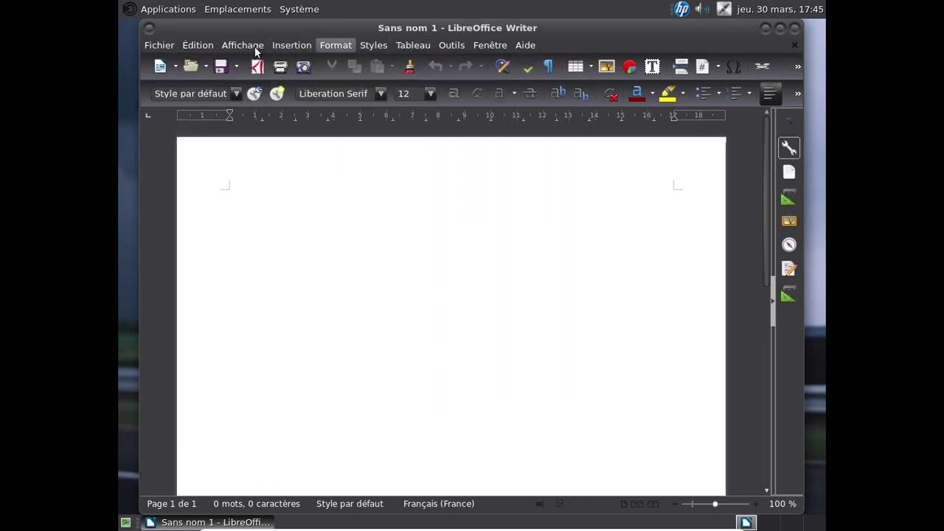
pyautogui.moveTo(183, 48)
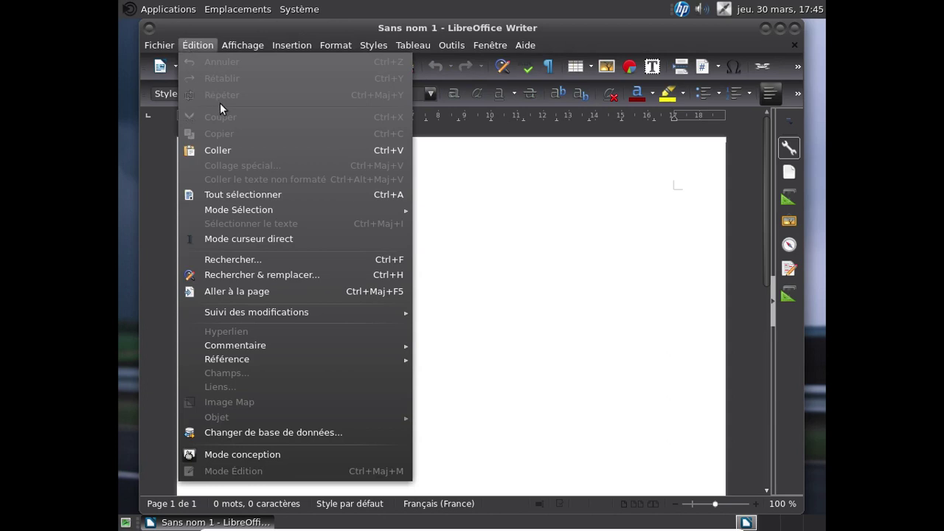
pyautogui.moveTo(242, 45)
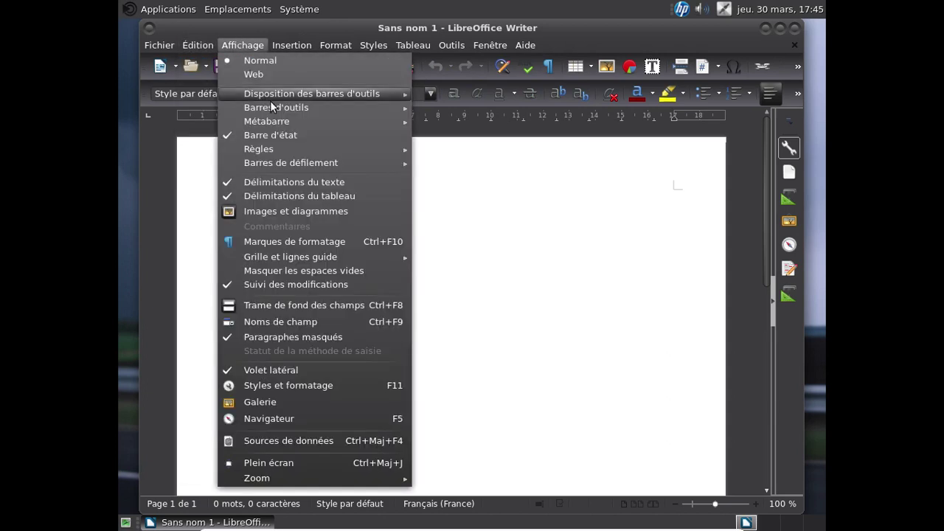
pyautogui.moveTo(293, 121)
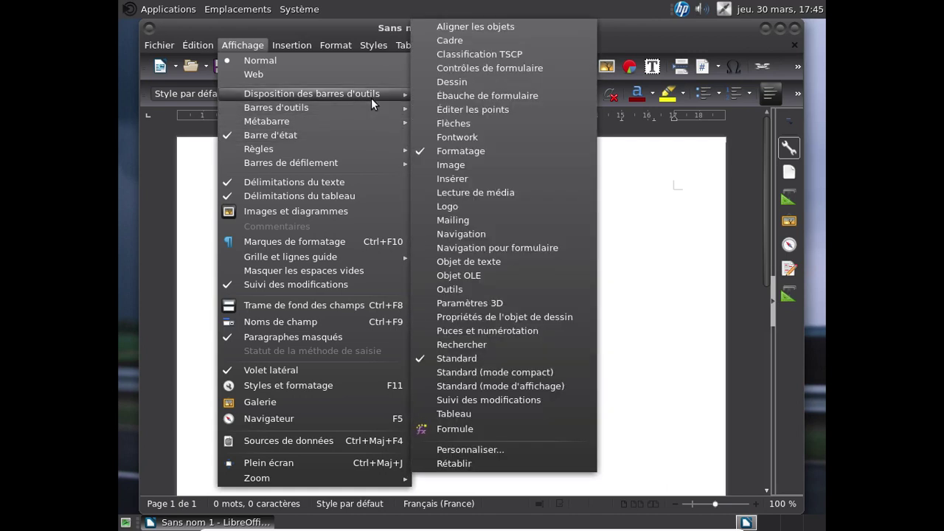
pyautogui.moveTo(371, 95)
pyautogui.click(454, 134)
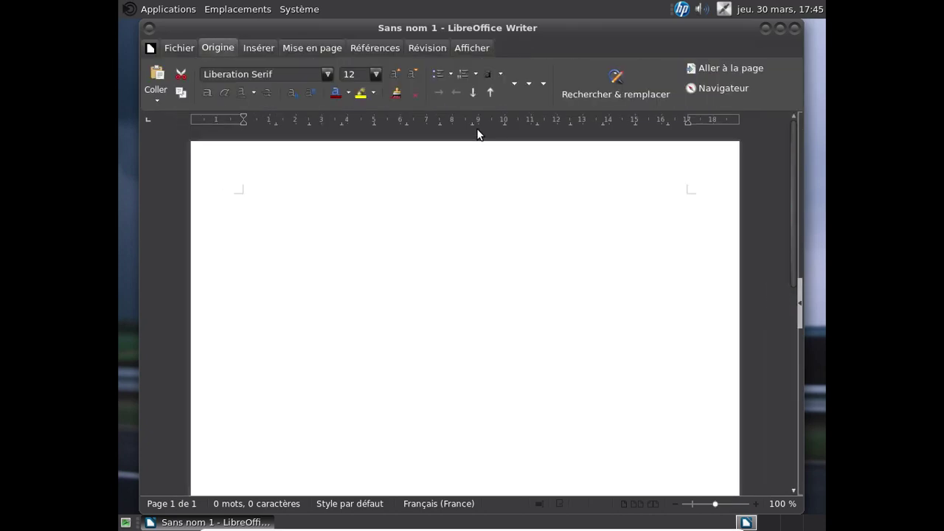
# Examine the commands in Writer's ribbon sections, from Fichier and Origine to Révision and Afficher, and close Writer
pyautogui.click(177, 48)
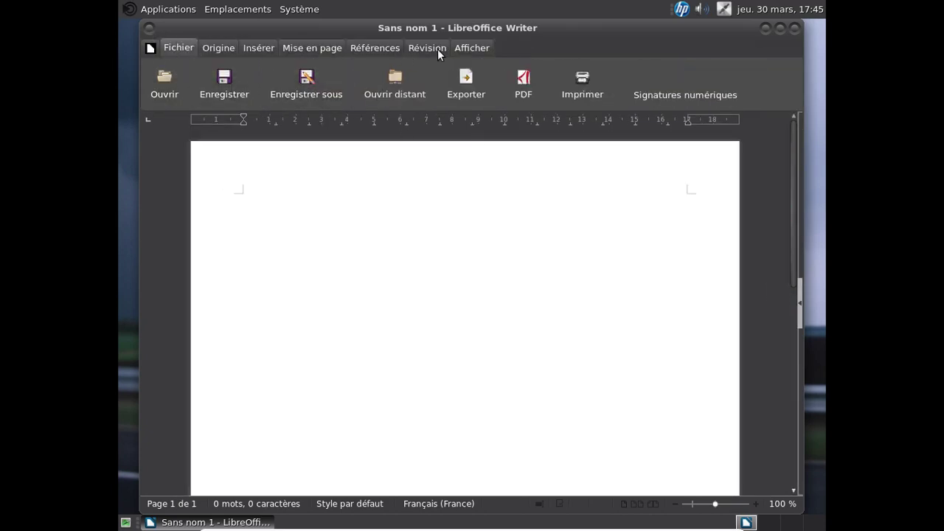
pyautogui.click(469, 47)
pyautogui.click(428, 43)
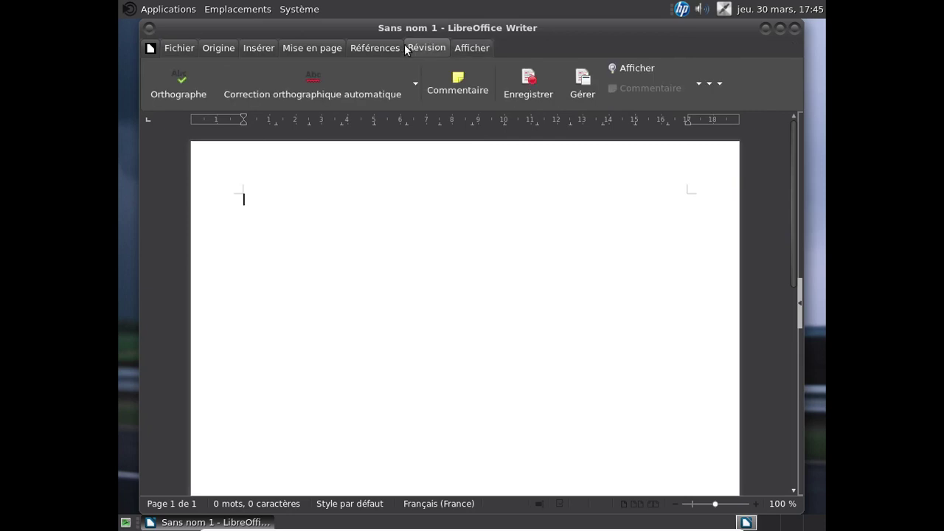
pyautogui.click(385, 45)
pyautogui.click(322, 47)
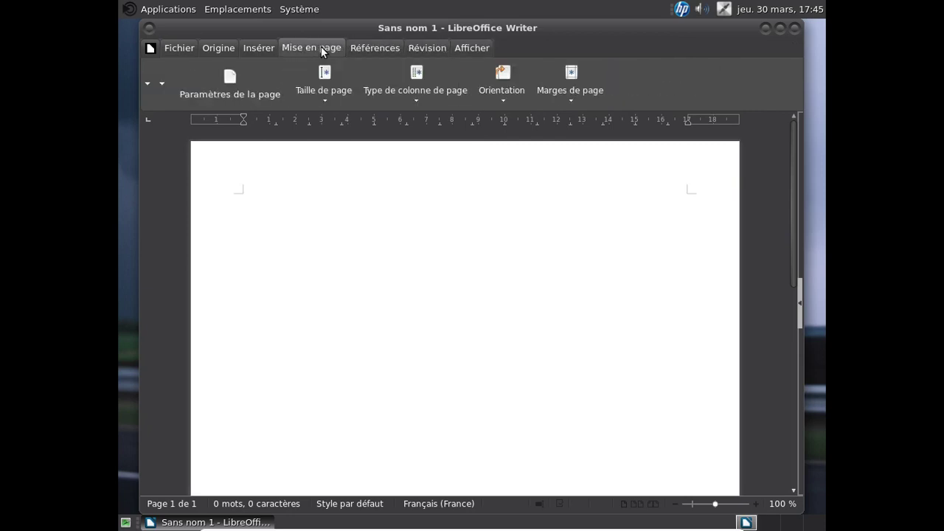
pyautogui.click(262, 46)
pyautogui.click(215, 45)
pyautogui.click(181, 47)
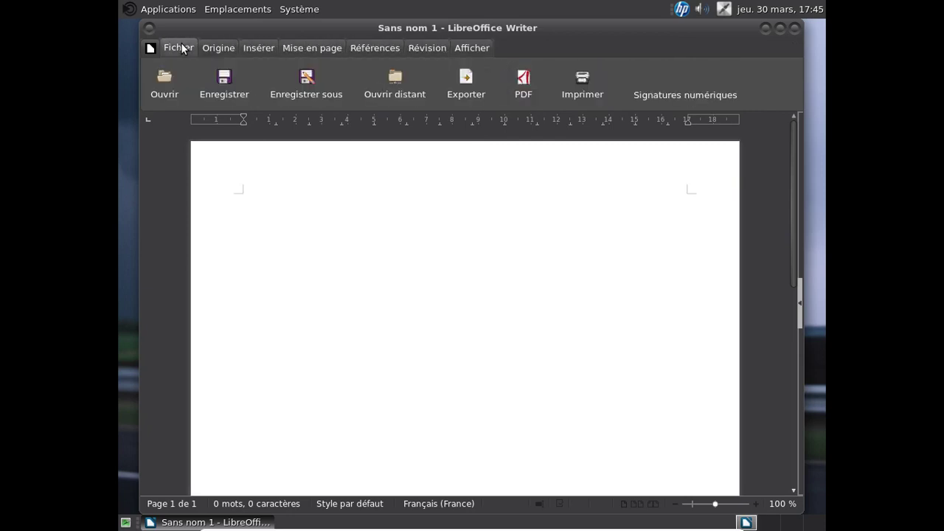
pyautogui.click(798, 28)
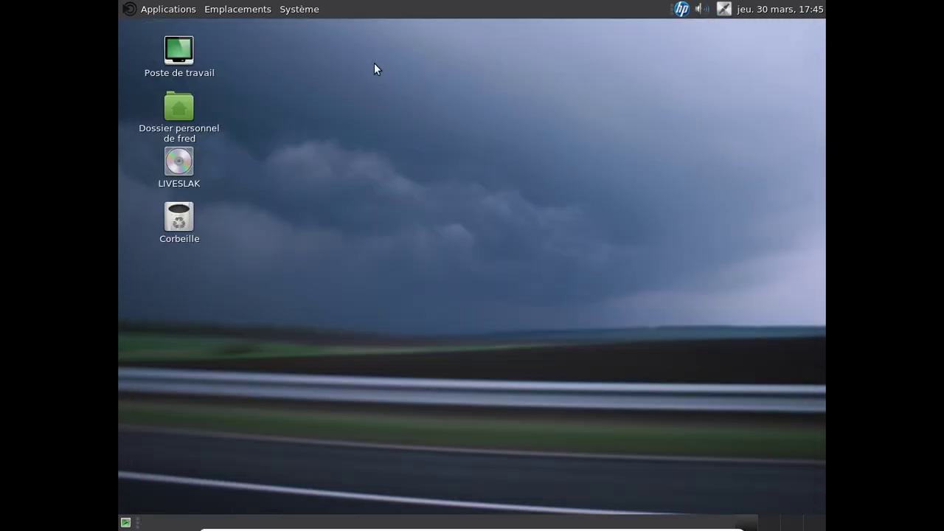
# Shut down the Slackware MATE virtual machine and confirm the power-off
pyautogui.click(301, 9)
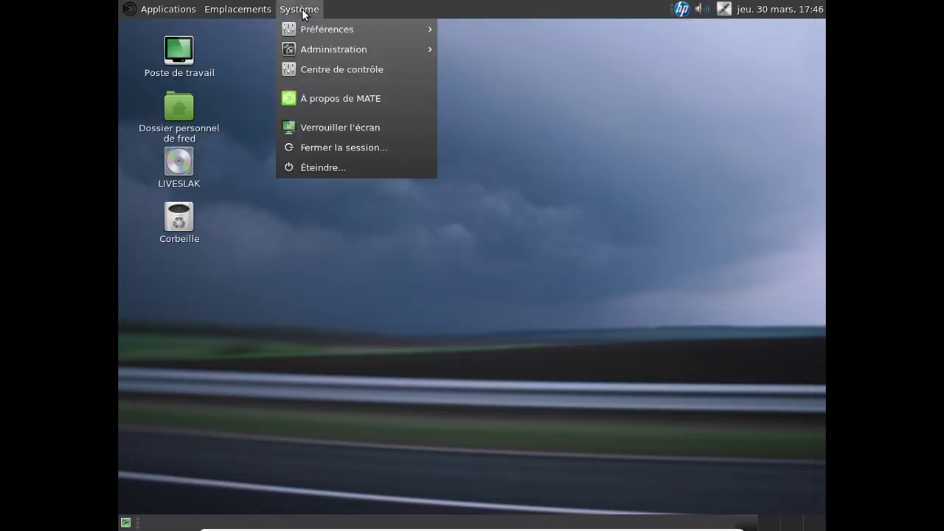
pyautogui.click(329, 161)
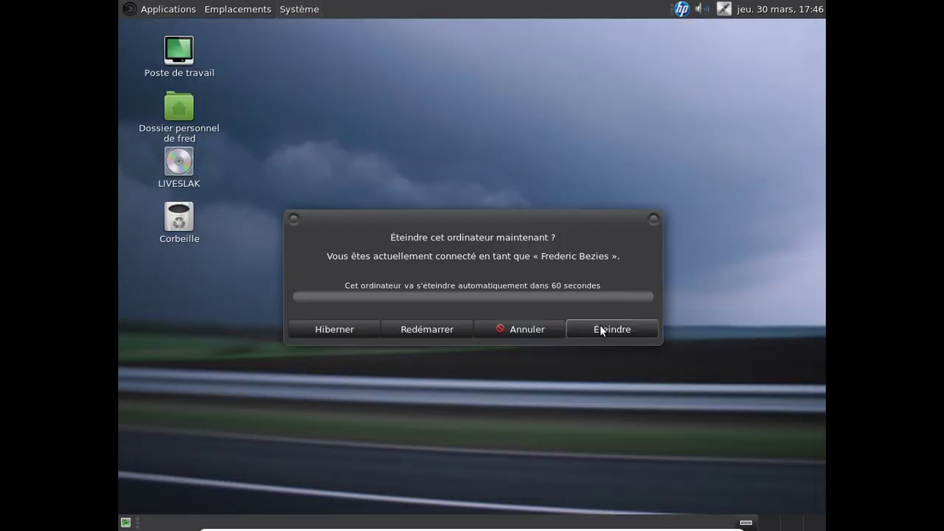
pyautogui.click(611, 330)
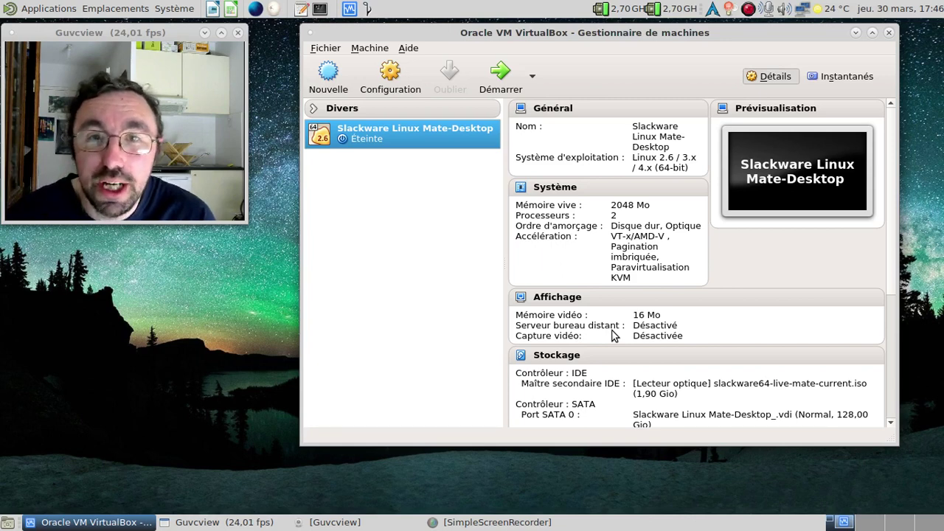
pyautogui.rightClick(748, 9)
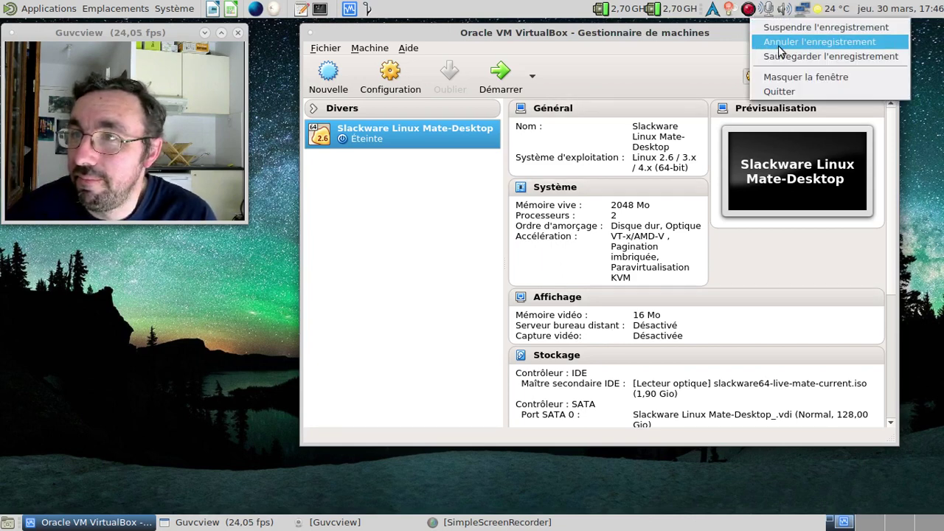